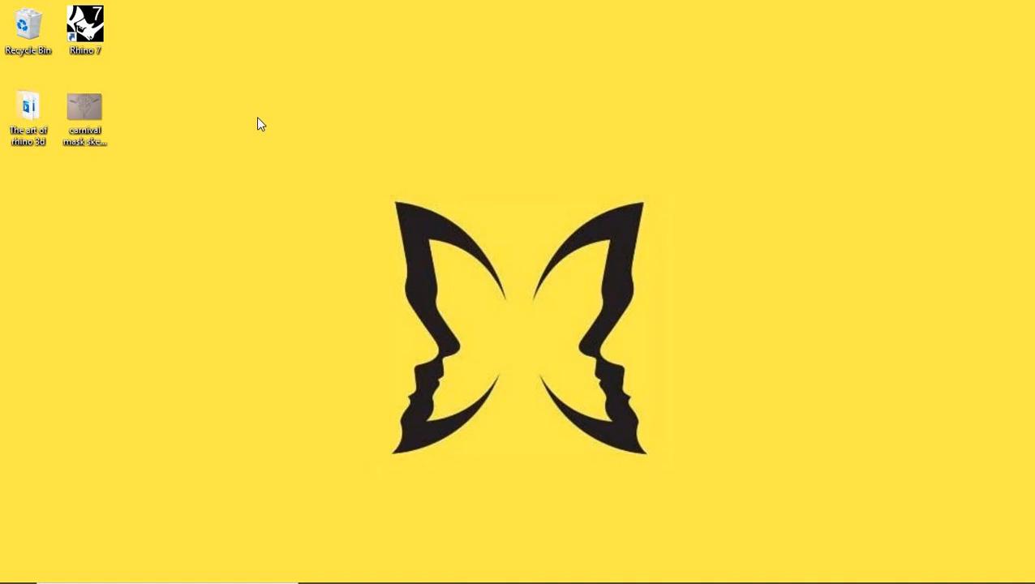
# Step: Open Rhino 7, start a model from the Large Objects - Centimeters template, and maximize the Front view
pyautogui.doubleClick(86, 30)
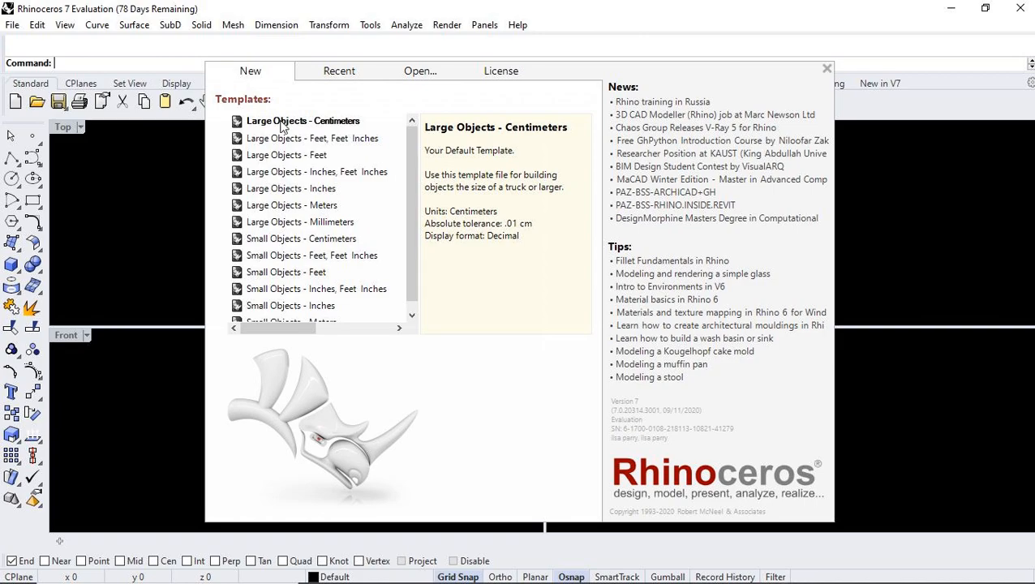
pyautogui.click(280, 121)
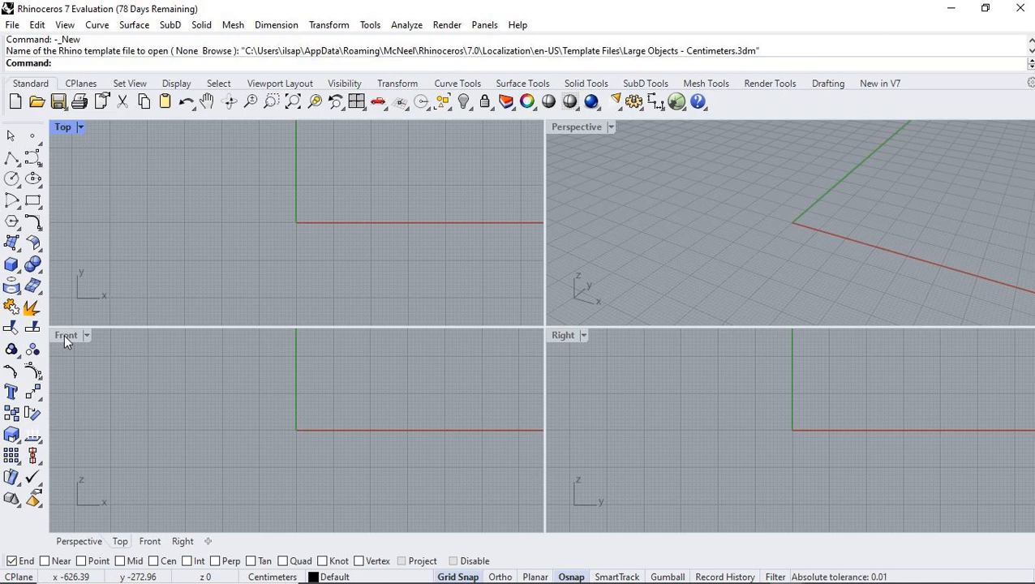
pyautogui.doubleClick(65, 335)
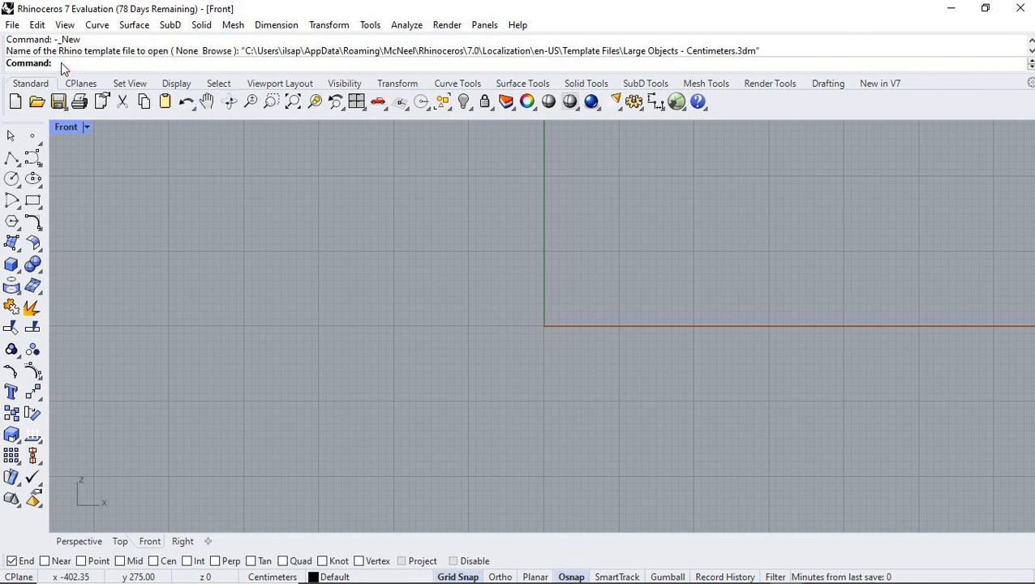
# Step: Place carnival mask sketch.png as a background bitmap in the Front view, sized to nearly the full view height
pyautogui.write('Backgroun')
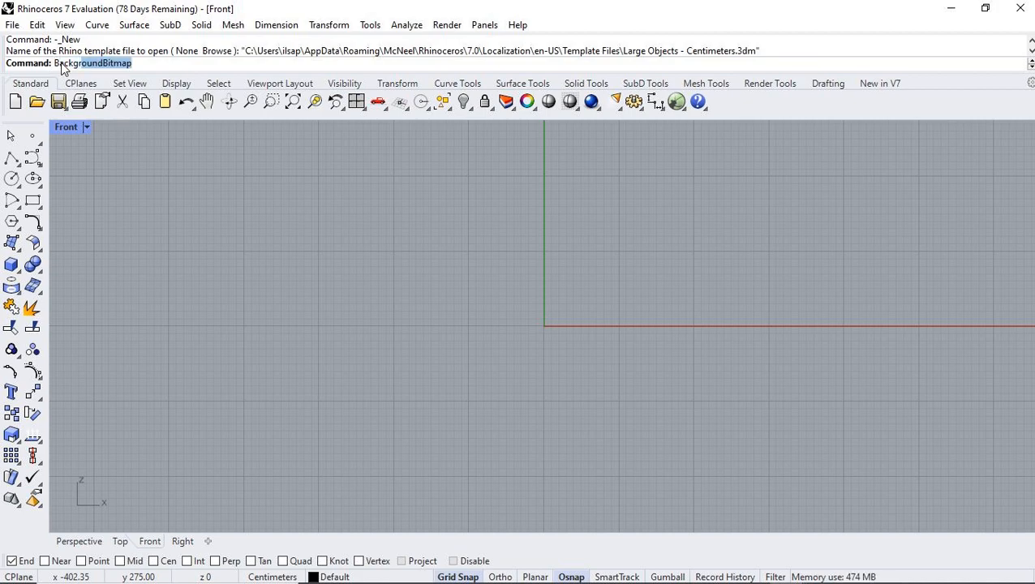
pyautogui.write('d')
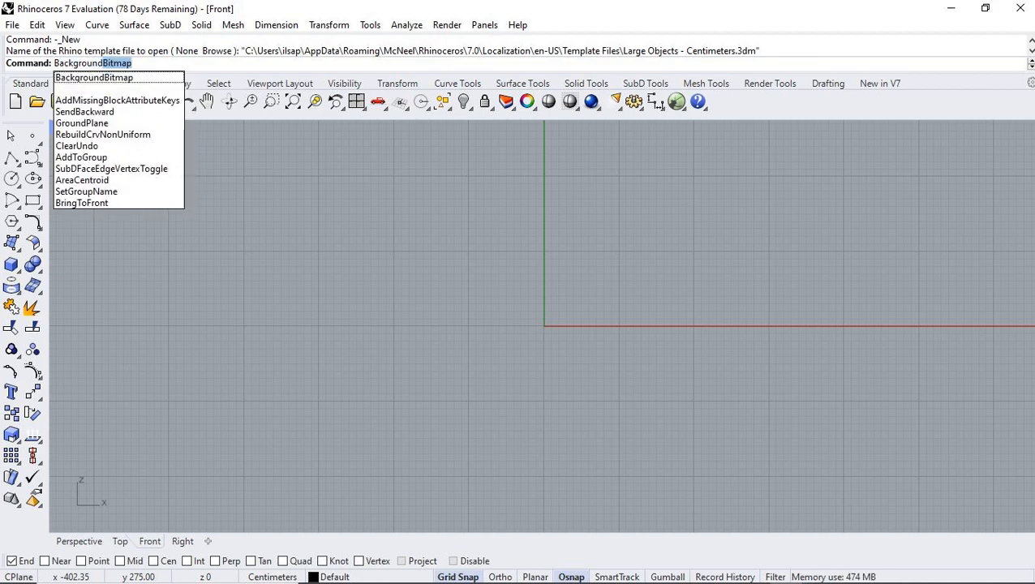
pyautogui.press('Return')
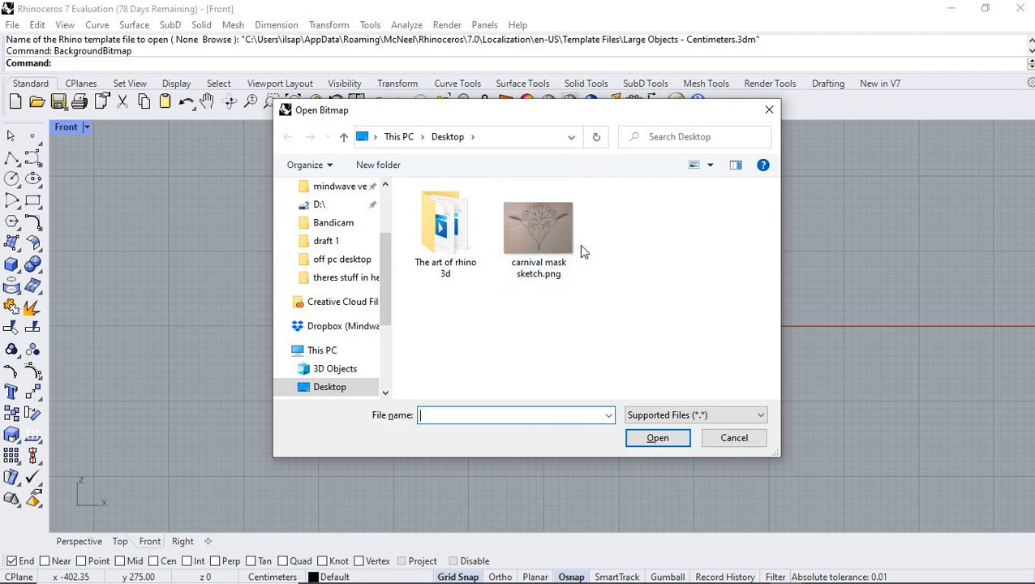
pyautogui.click(528, 241)
pyautogui.click(672, 435)
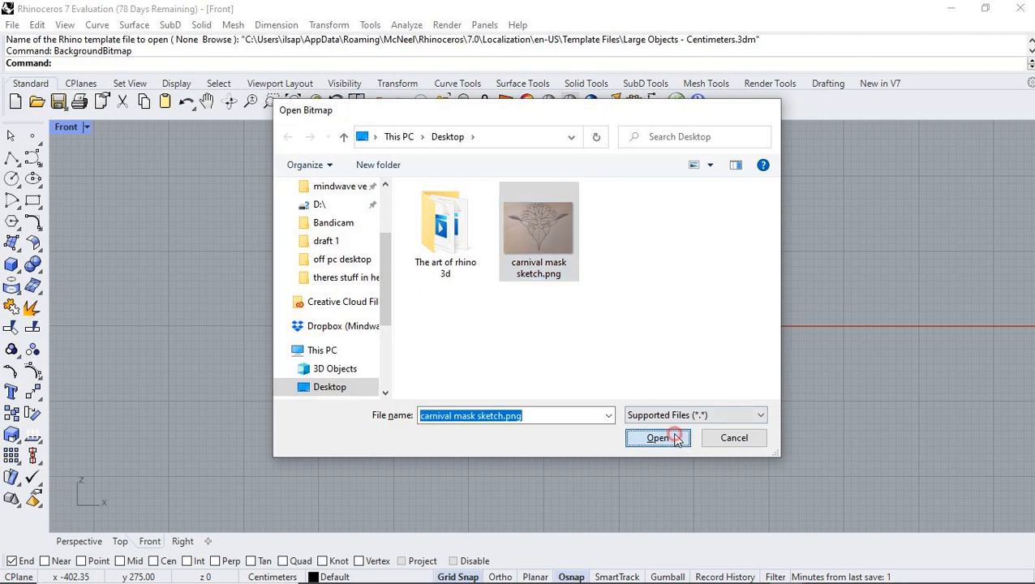
pyautogui.click(198, 131)
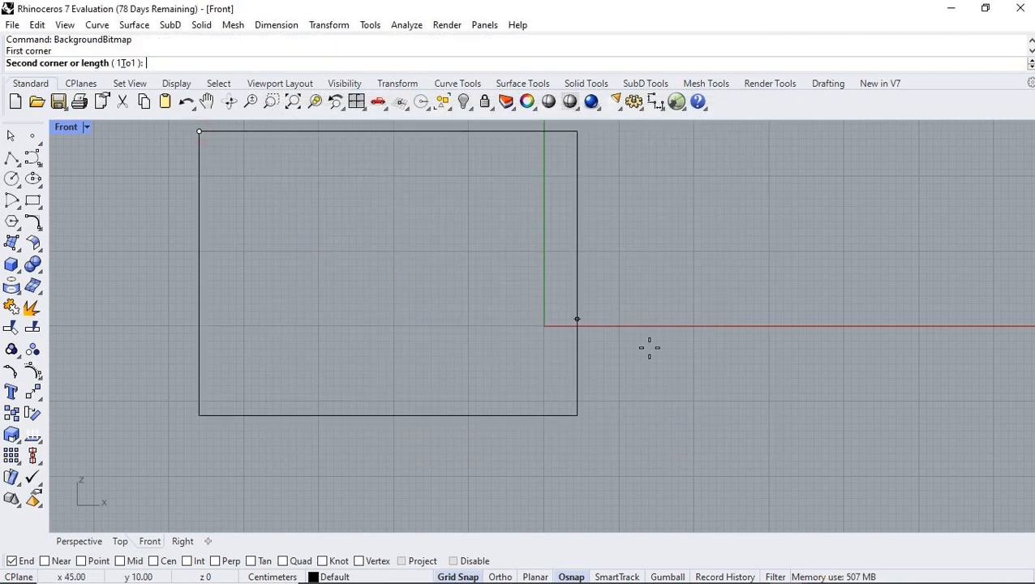
pyautogui.click(723, 379)
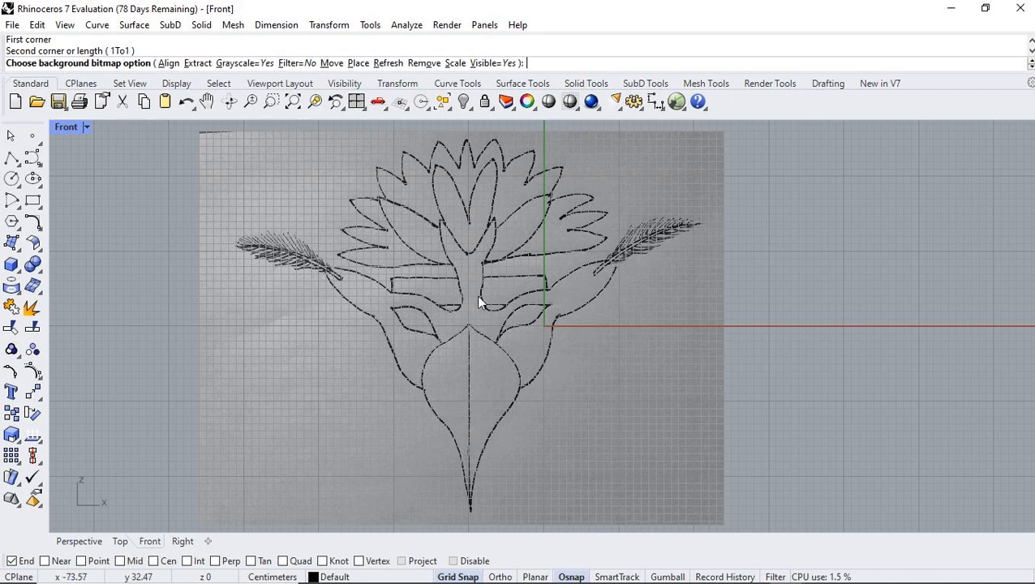
# Step: Draw a vertical single line about 250 cm long along the beak's centre, from its upper point to its lower tip
pyautogui.click(11, 158)
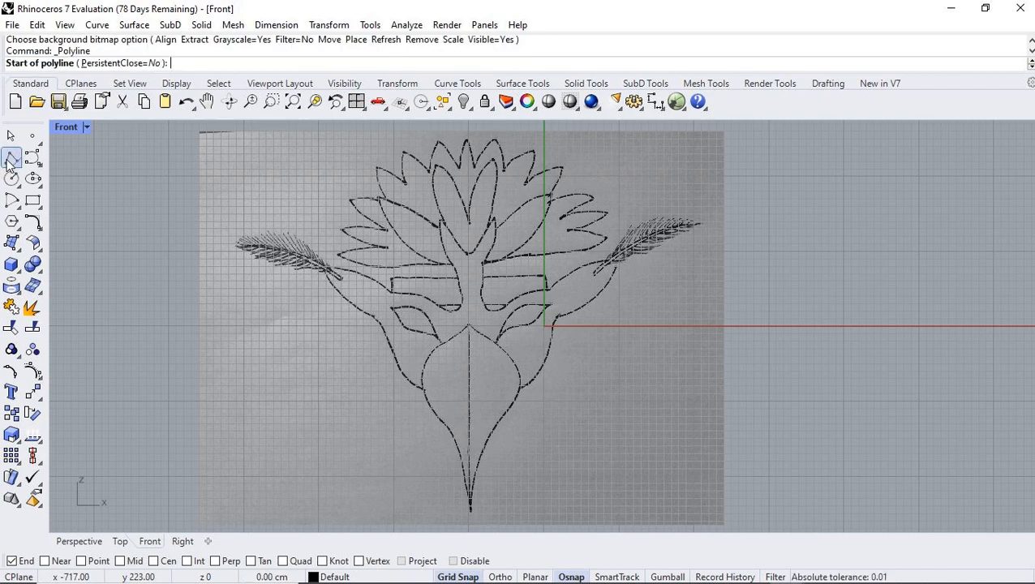
pyautogui.click(11, 160)
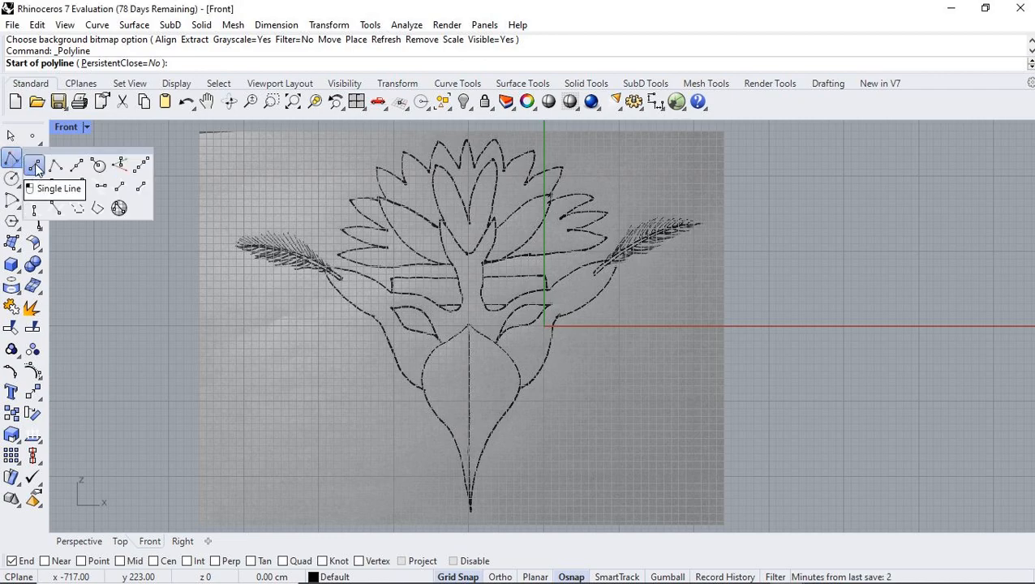
pyautogui.click(36, 166)
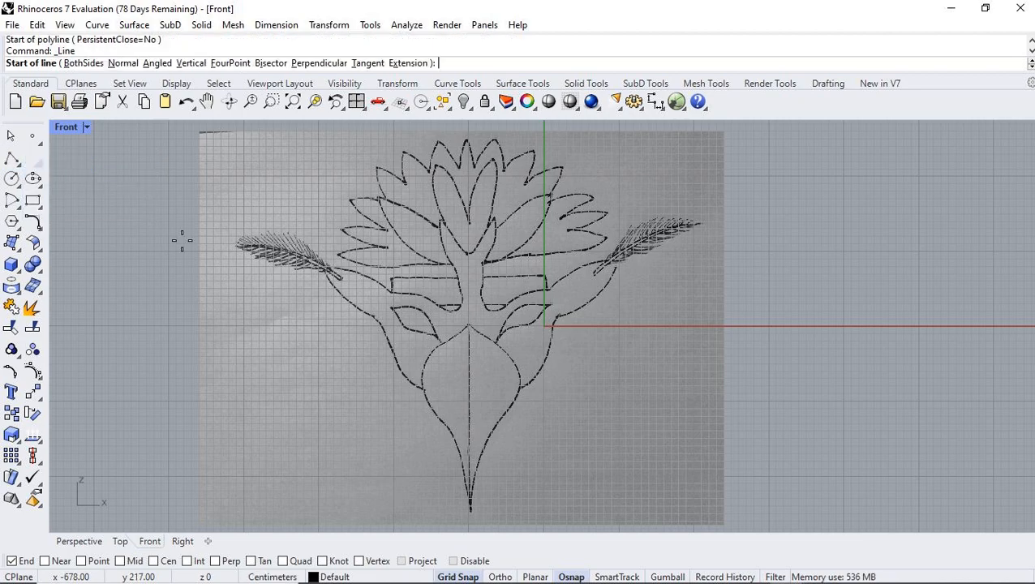
pyautogui.click(468, 325)
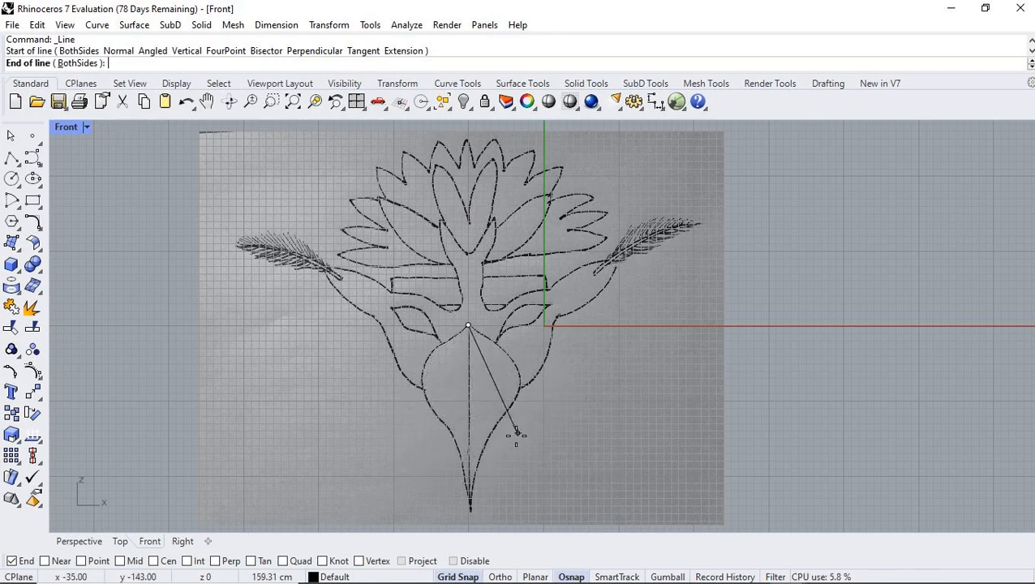
pyautogui.press('shift')
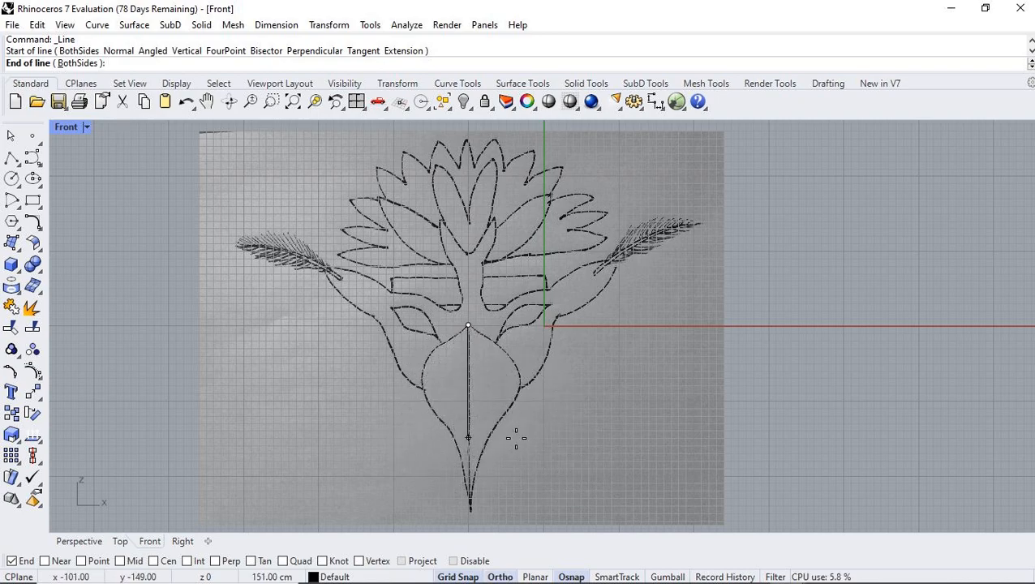
pyautogui.press('shift')
pyautogui.press('shift')
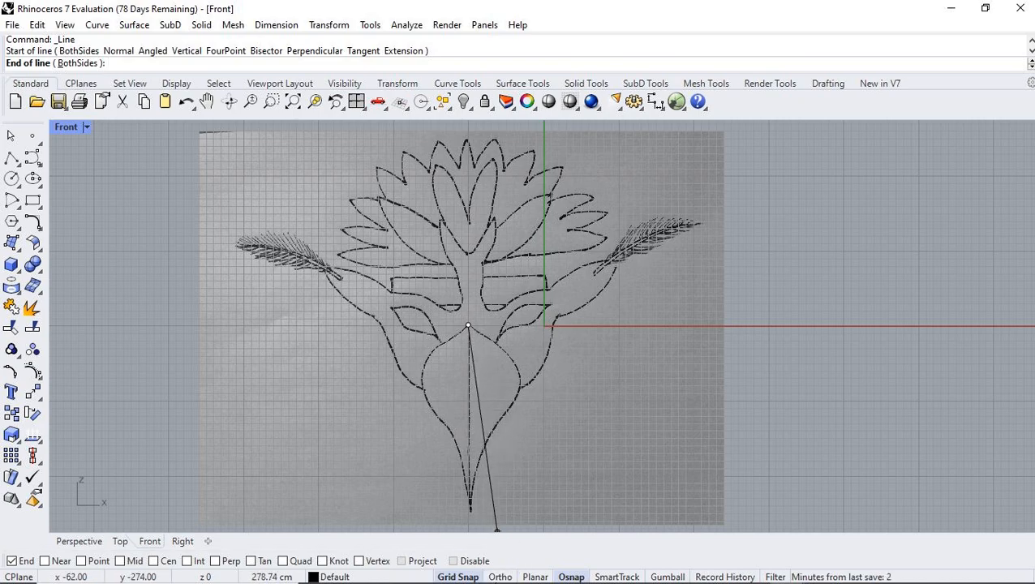
pyautogui.press('shift')
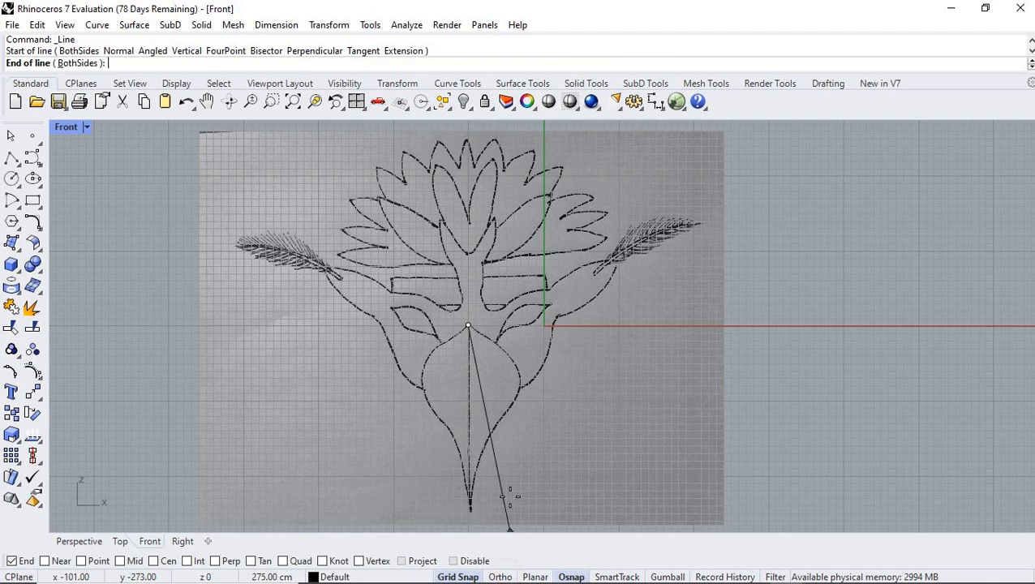
pyautogui.click(470, 510)
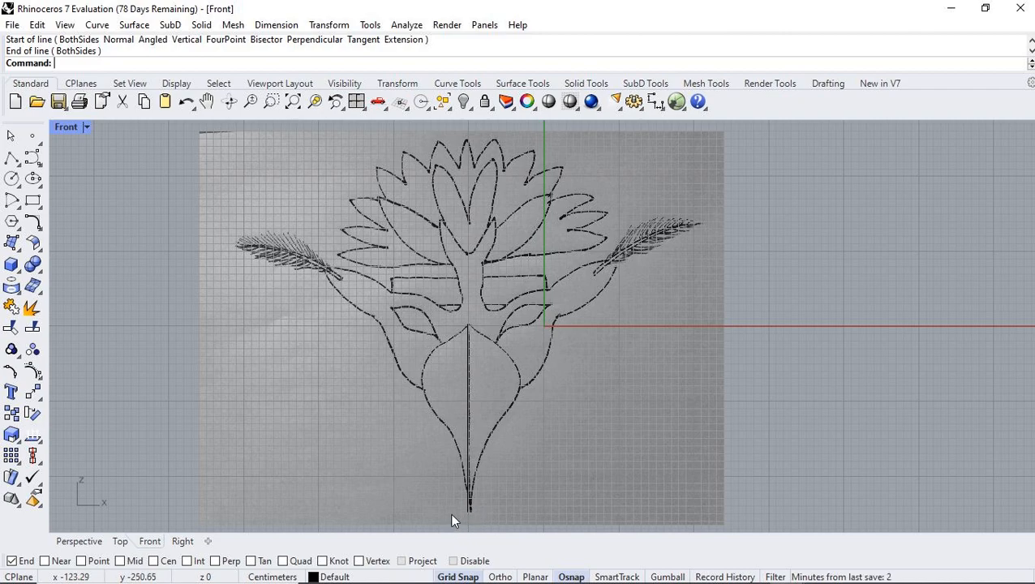
pyautogui.moveTo(763, 580)
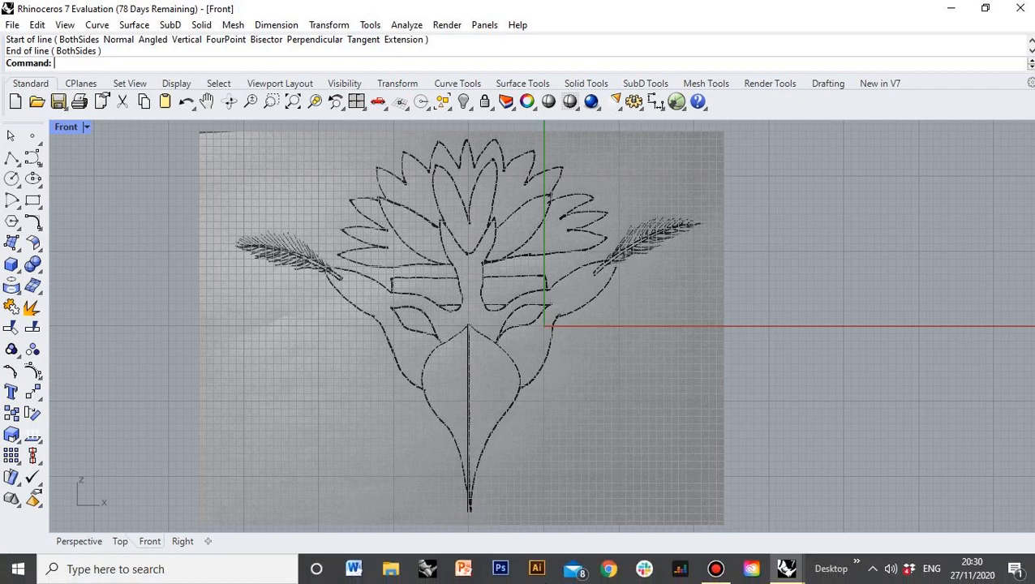
pyautogui.click(717, 571)
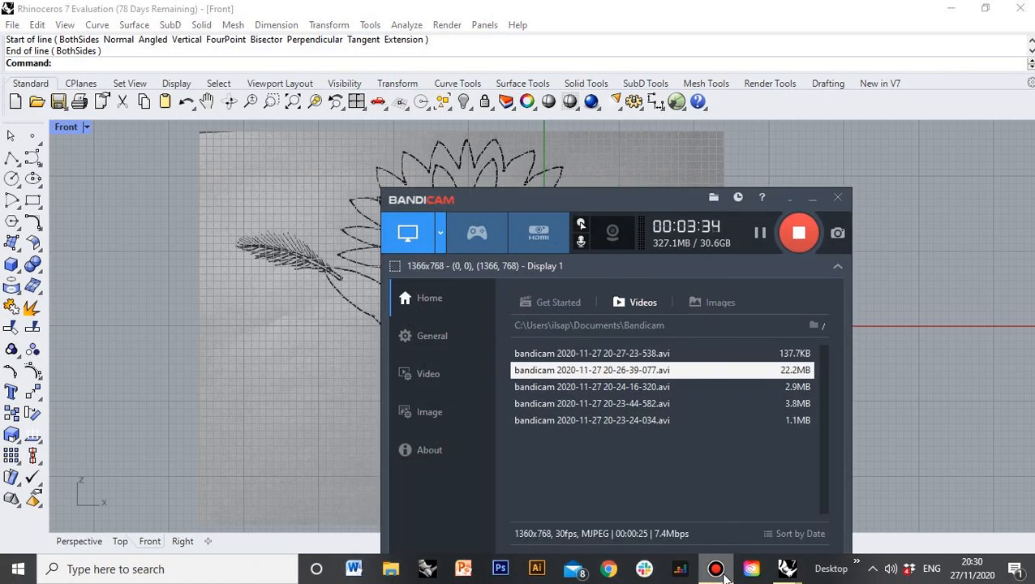
pyautogui.click(717, 570)
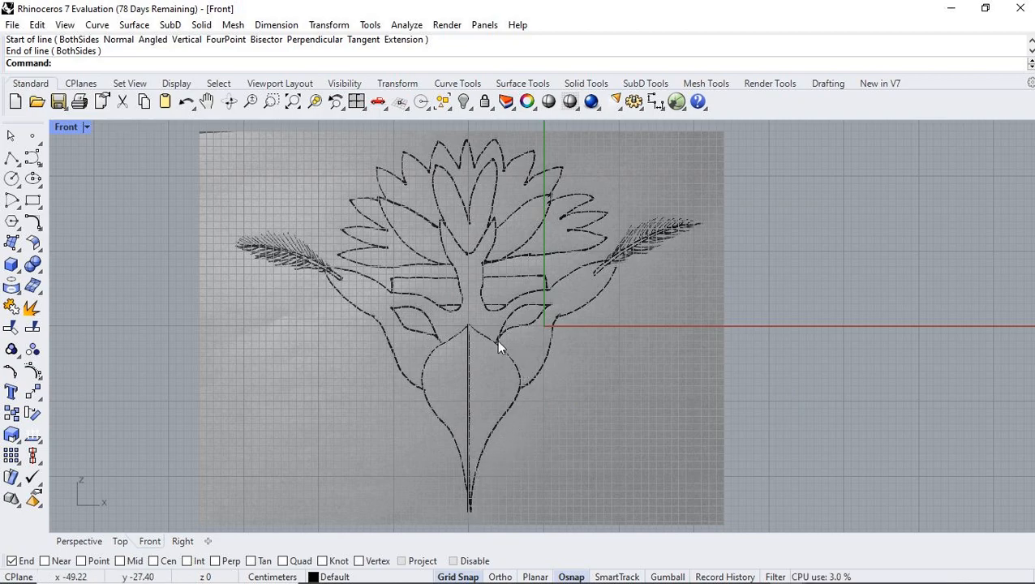
# Step: Trace the right half of the beak outline with an interpolated curve, from the centre line's lower end to its upper end
pyautogui.click(28, 160)
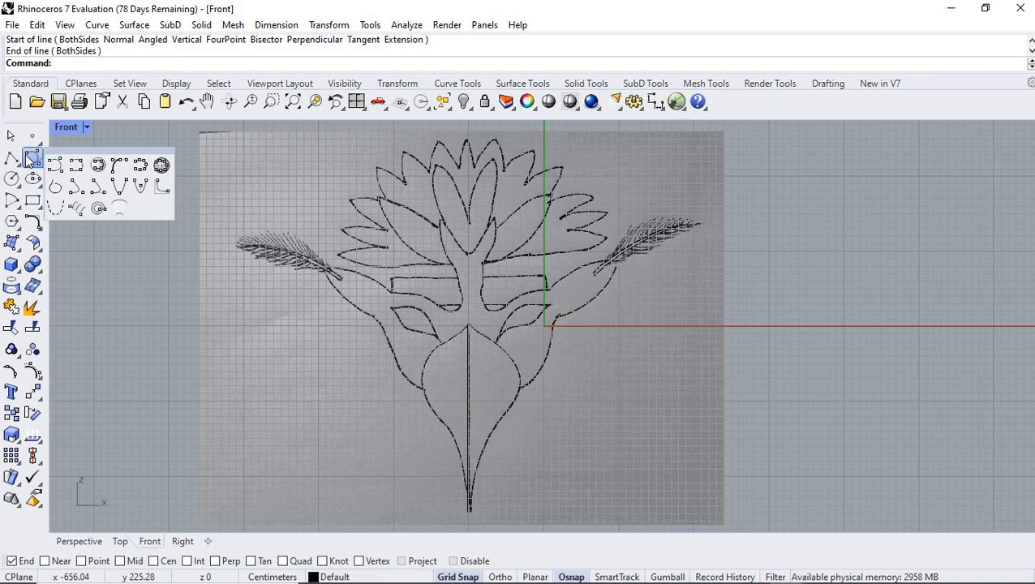
pyautogui.click(74, 167)
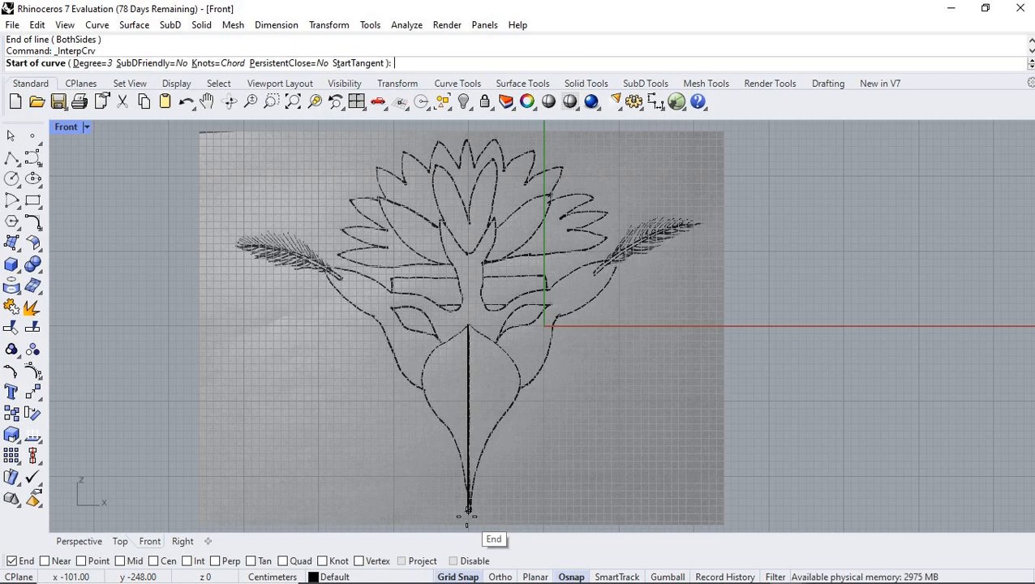
pyautogui.click(468, 509)
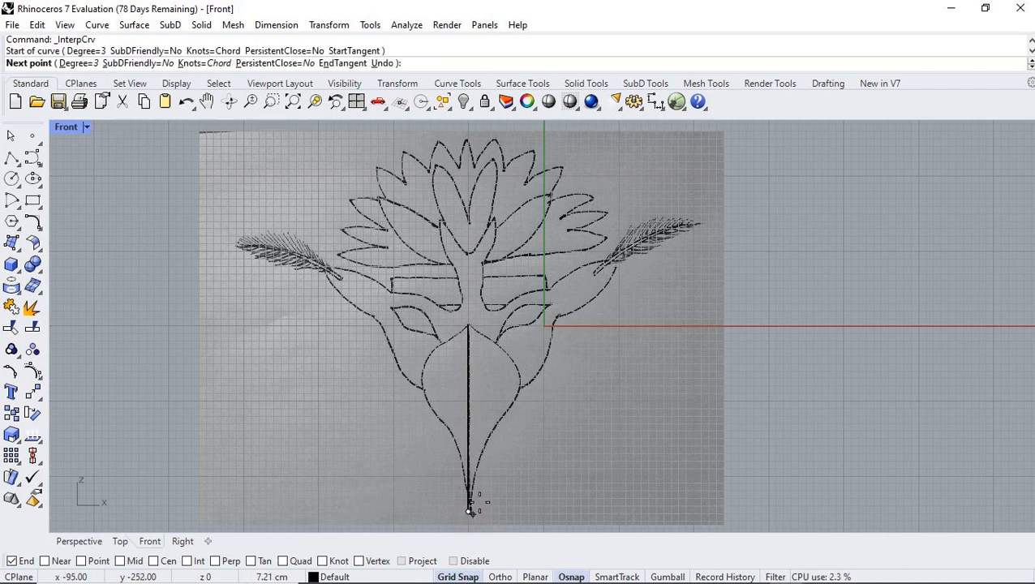
pyautogui.click(473, 476)
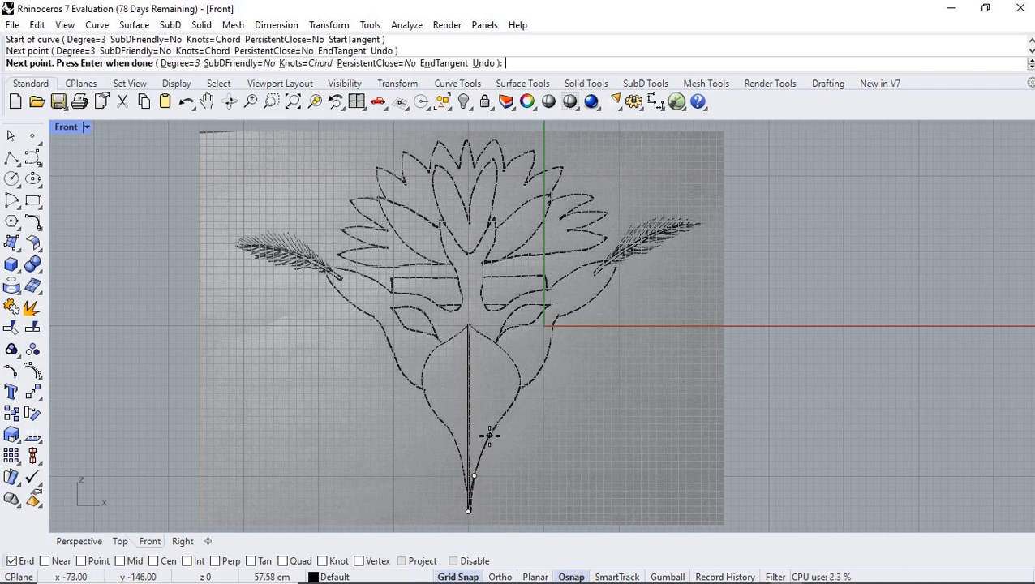
pyautogui.click(489, 436)
pyautogui.click(516, 401)
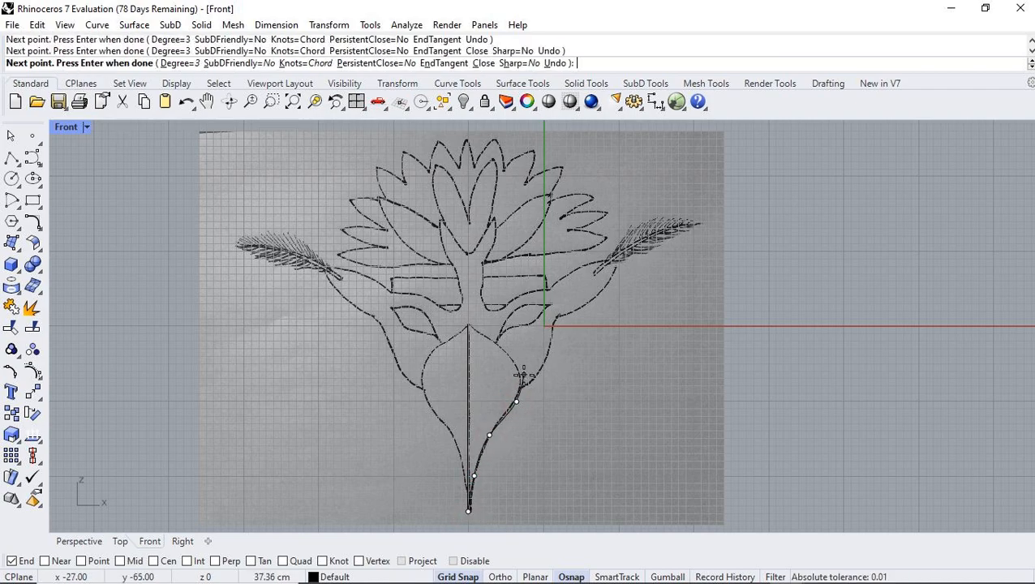
pyautogui.click(519, 375)
pyautogui.click(502, 349)
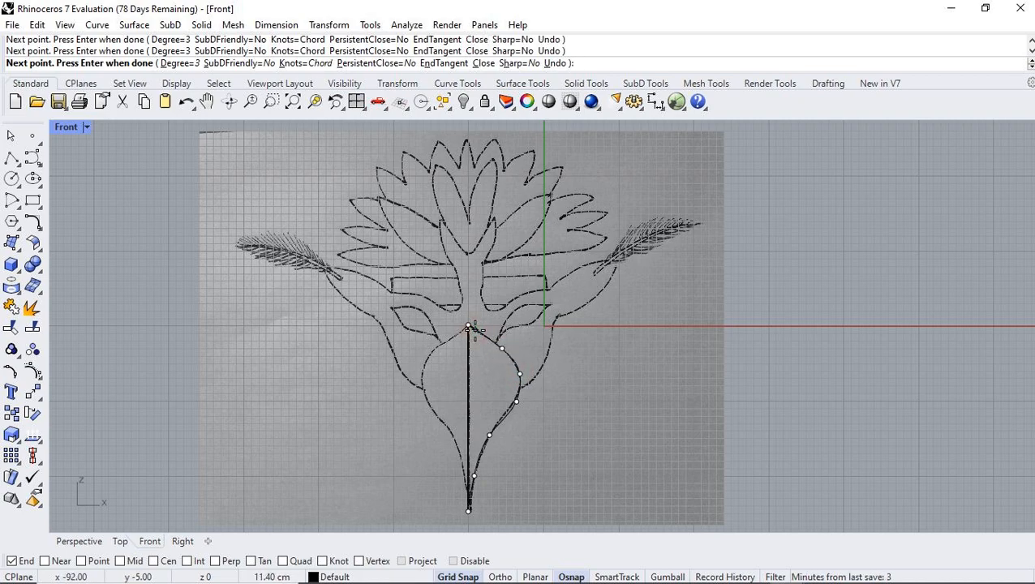
pyautogui.click(468, 328)
pyautogui.press('Return')
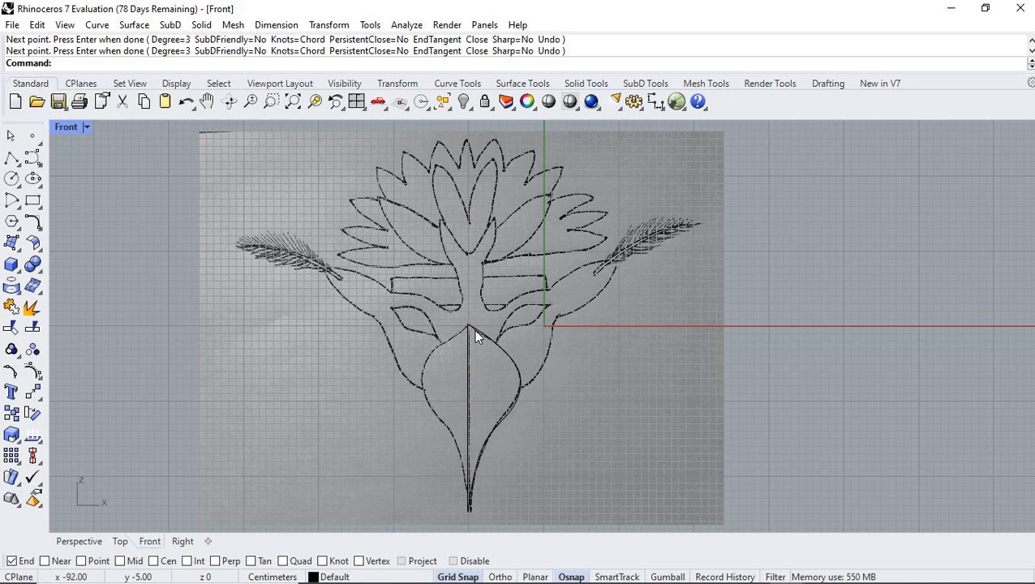
# Step: Select the beak's side curve and centre line individually and both together, and clear the selection
pyautogui.click(478, 331)
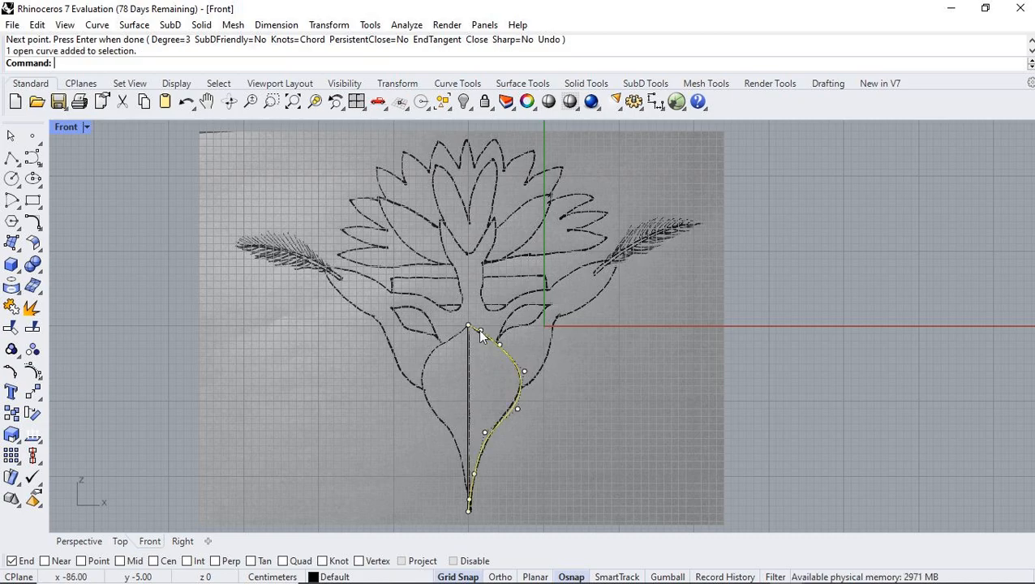
pyautogui.click(466, 367)
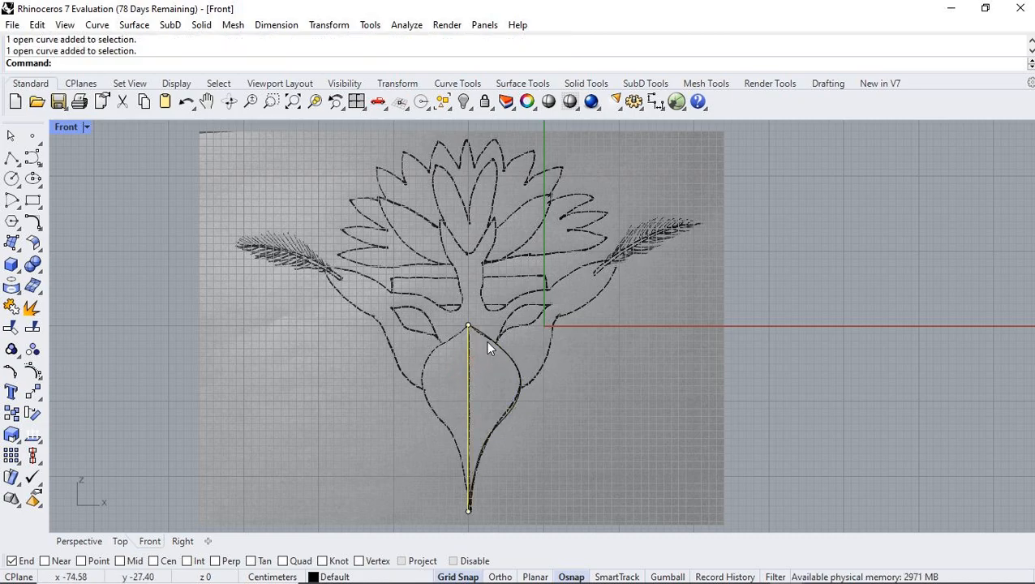
pyautogui.click(486, 335)
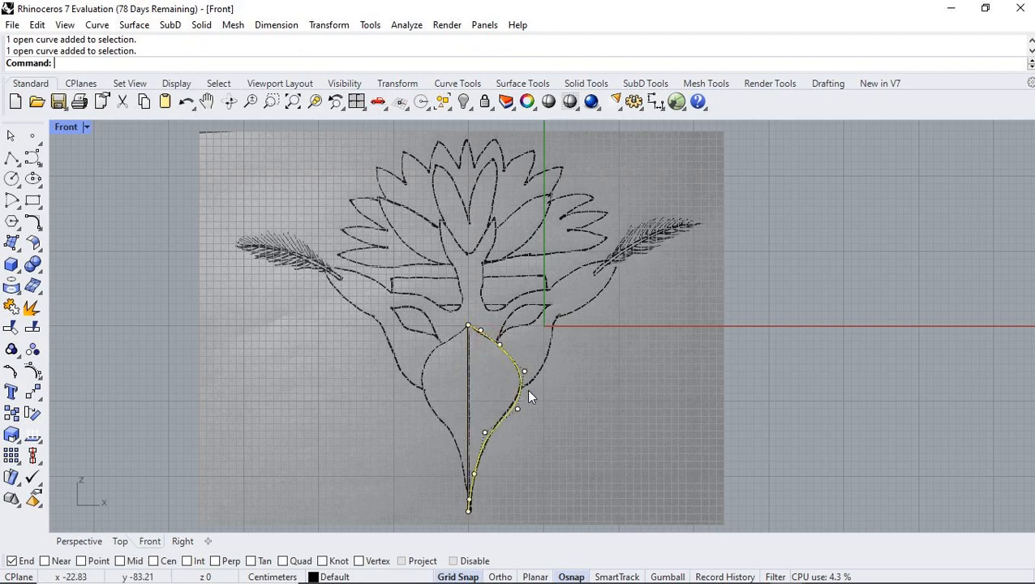
pyautogui.click(553, 404)
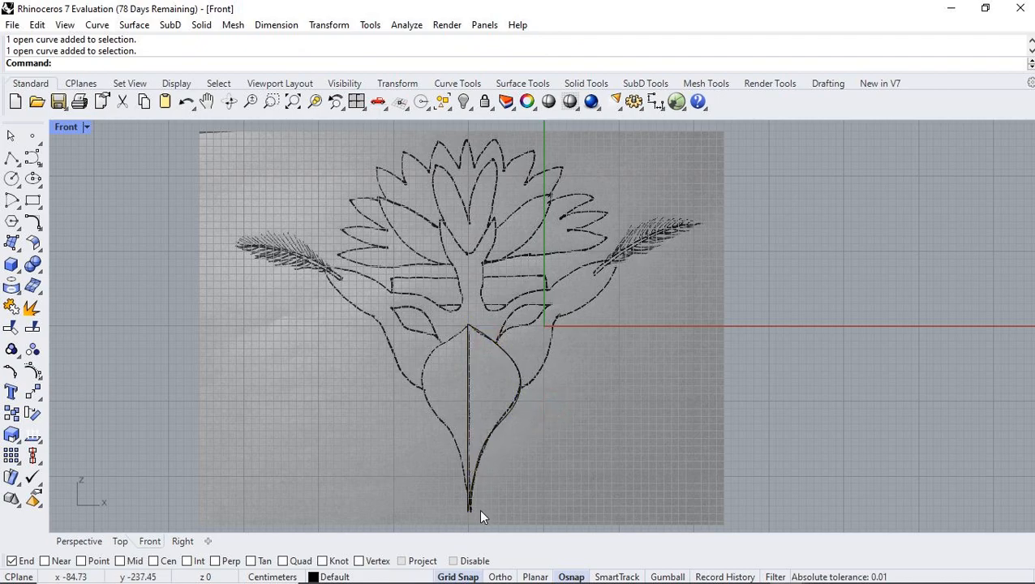
pyautogui.click(511, 411)
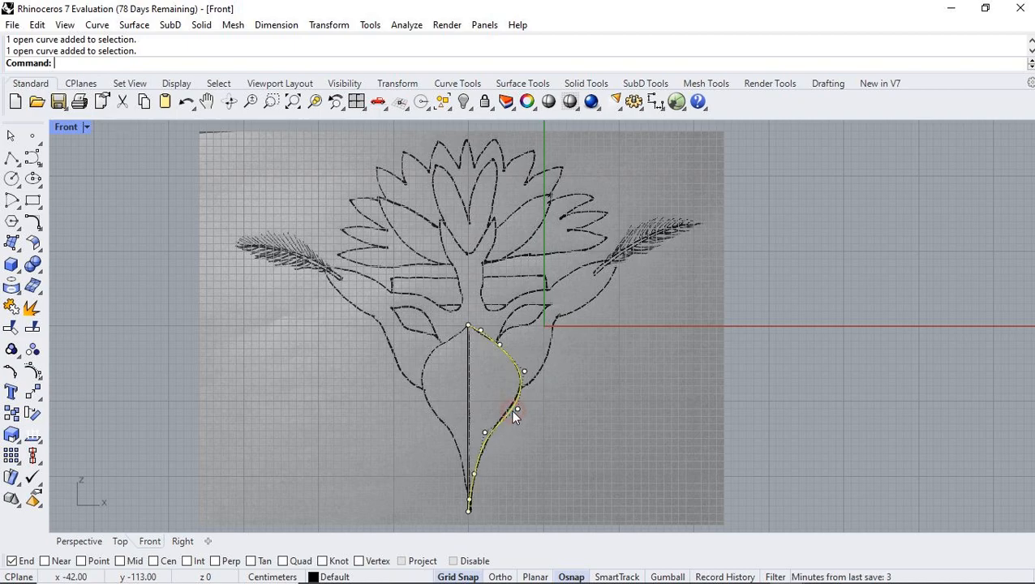
pyautogui.keyDown('shift'); pyautogui.click(469, 389); pyautogui.keyUp('shift')
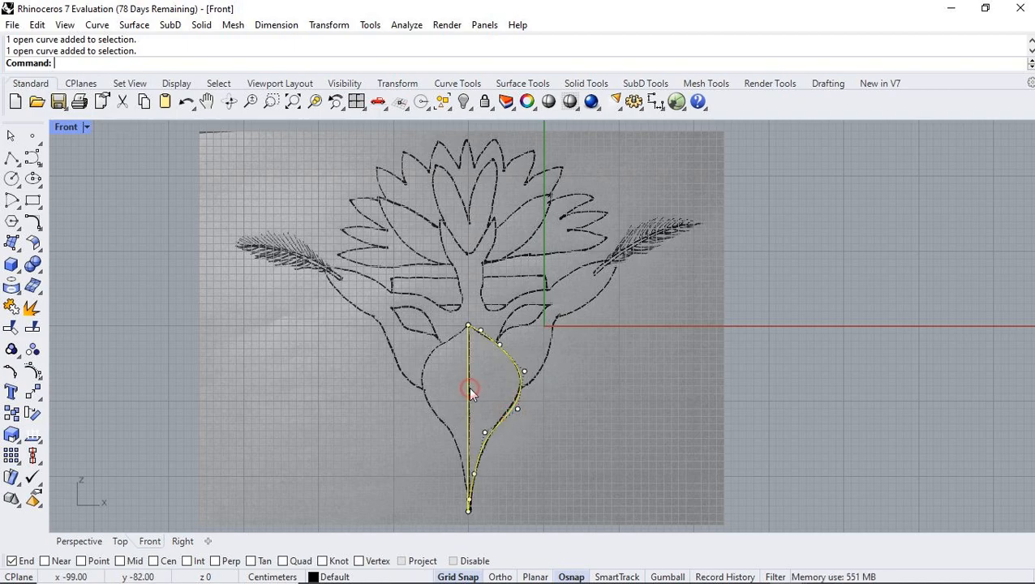
pyautogui.click(535, 420)
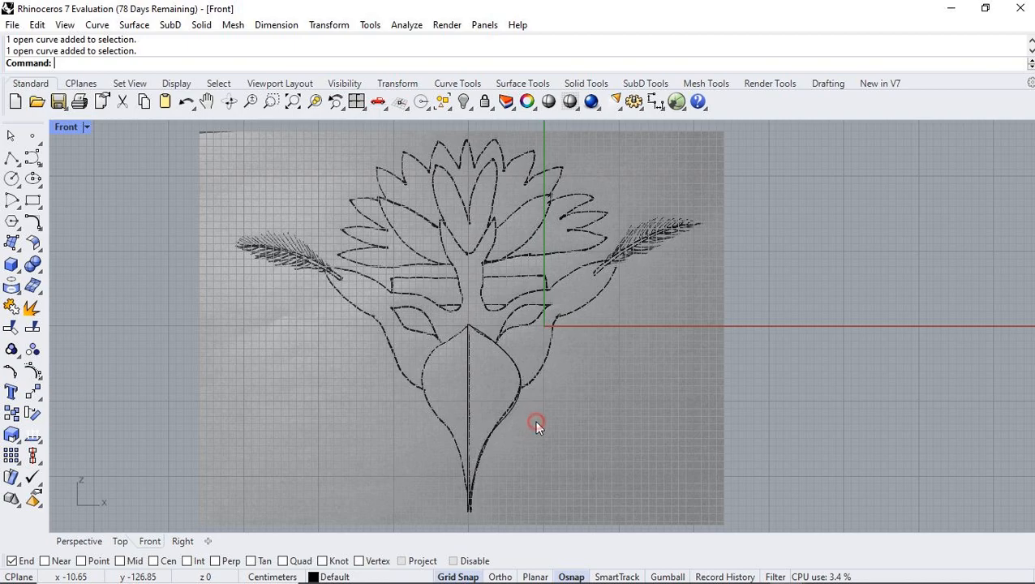
# Step: Join the beak's side curve and centre line into one closed curve, and select it to check the result
pyautogui.moveTo(571, 286); pyautogui.dragTo(434, 519)
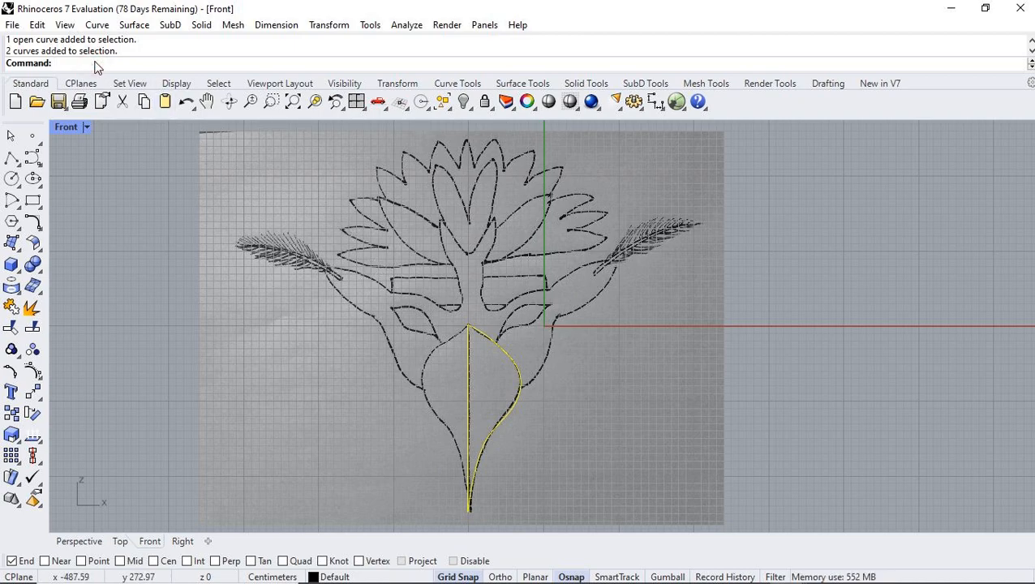
pyautogui.write('j')
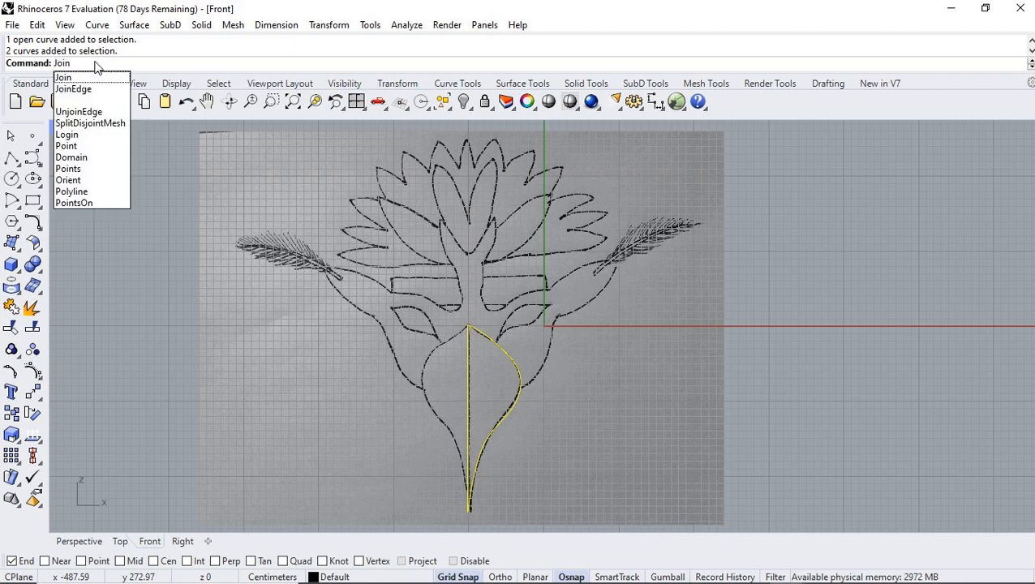
pyautogui.press('Return')
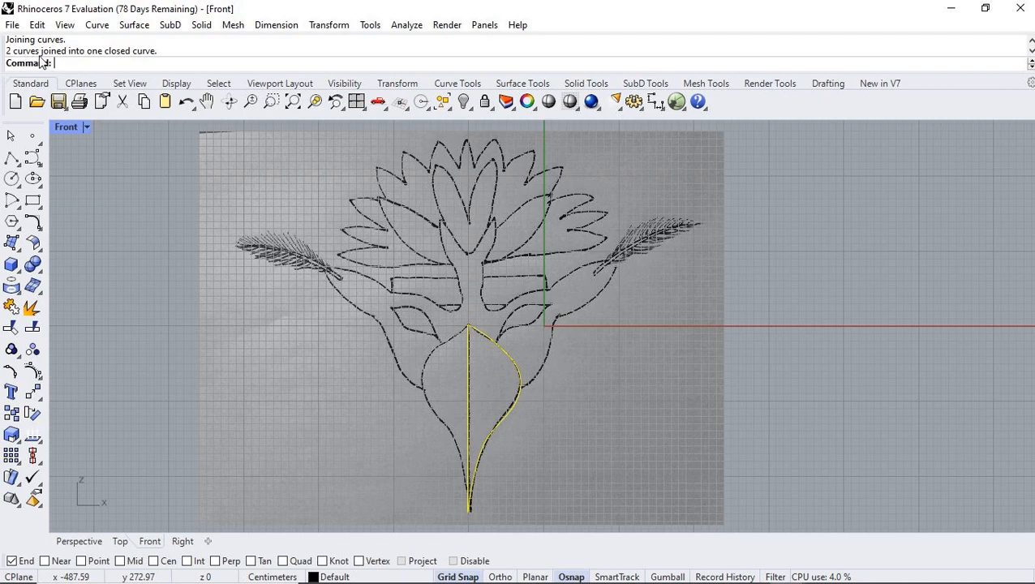
pyautogui.click(635, 404)
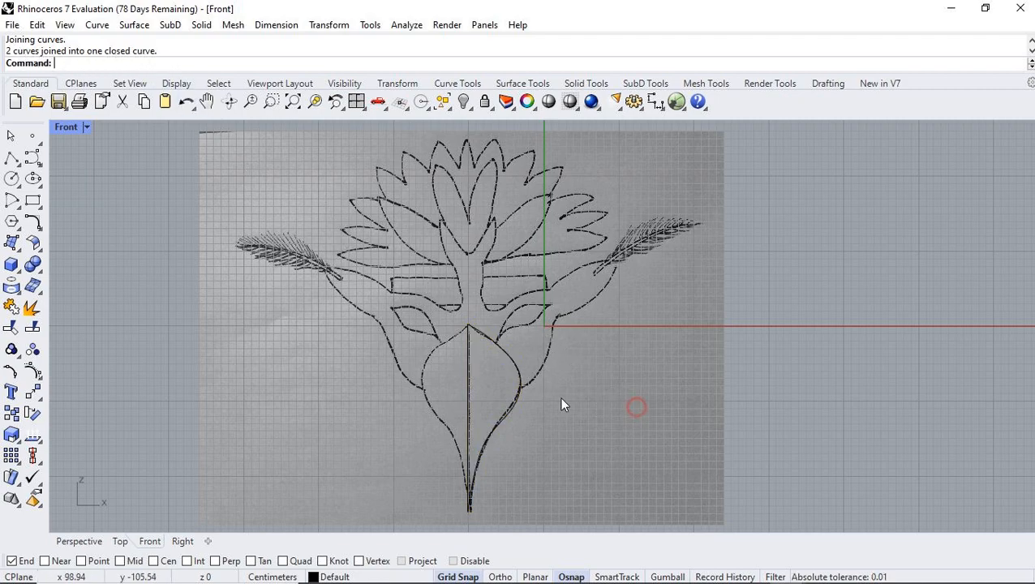
pyautogui.click(518, 401)
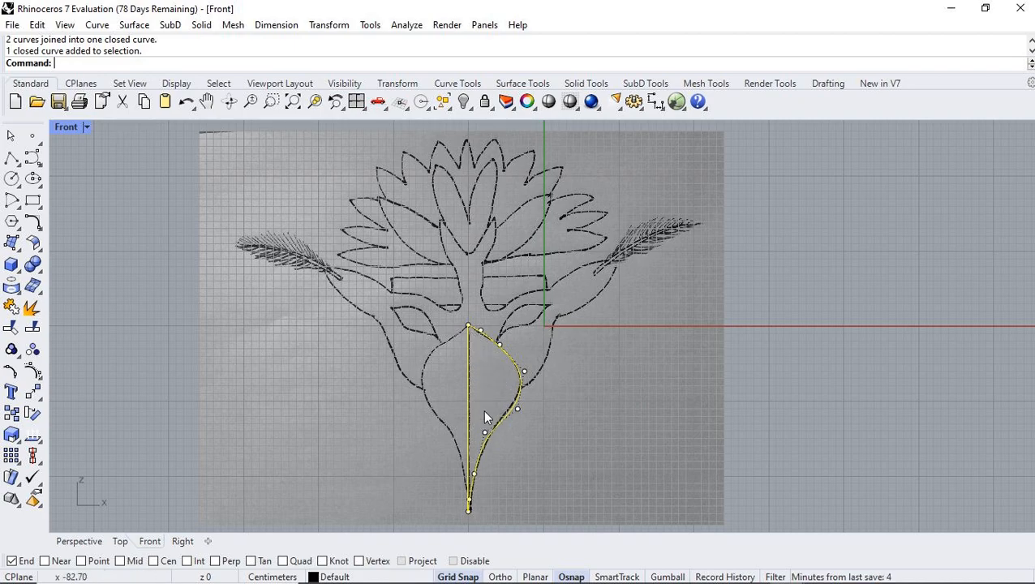
pyautogui.click(494, 353)
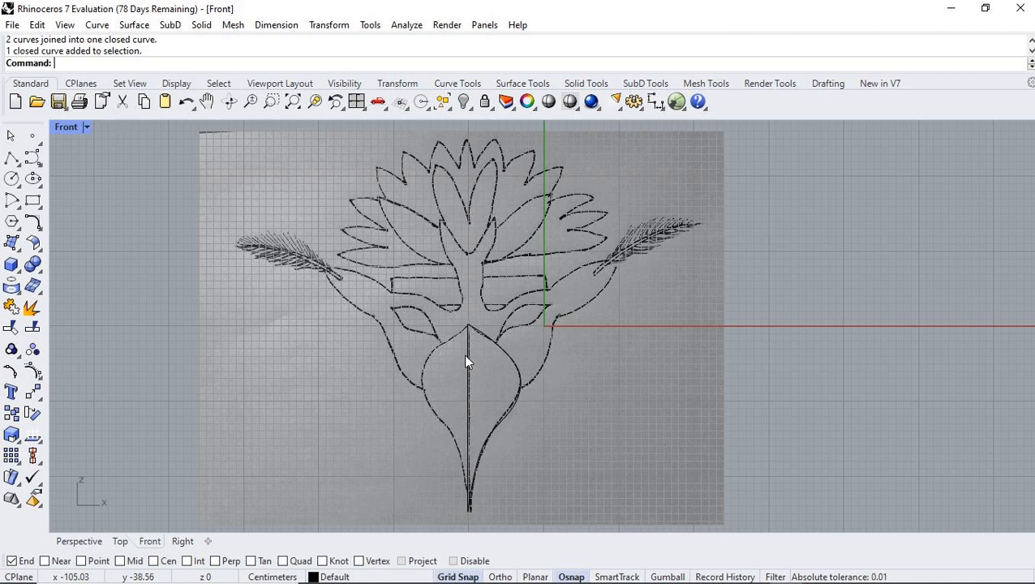
# Step: With Ortho on, draw a vertical polyline about 496 cm long from the beak's lower tip to the top of the crest
pyautogui.click(11, 159)
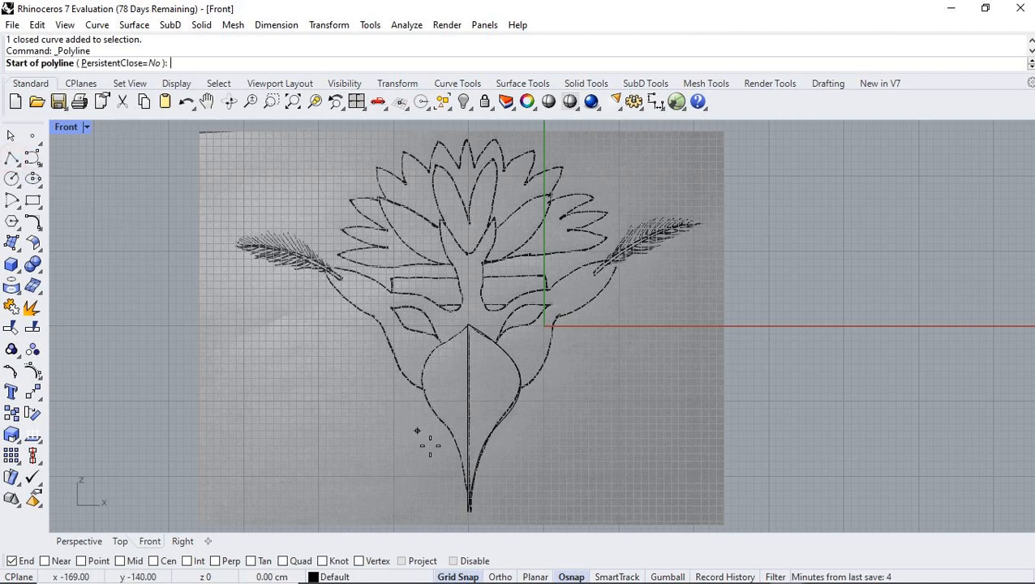
pyautogui.click(468, 510)
pyautogui.press('capslock')
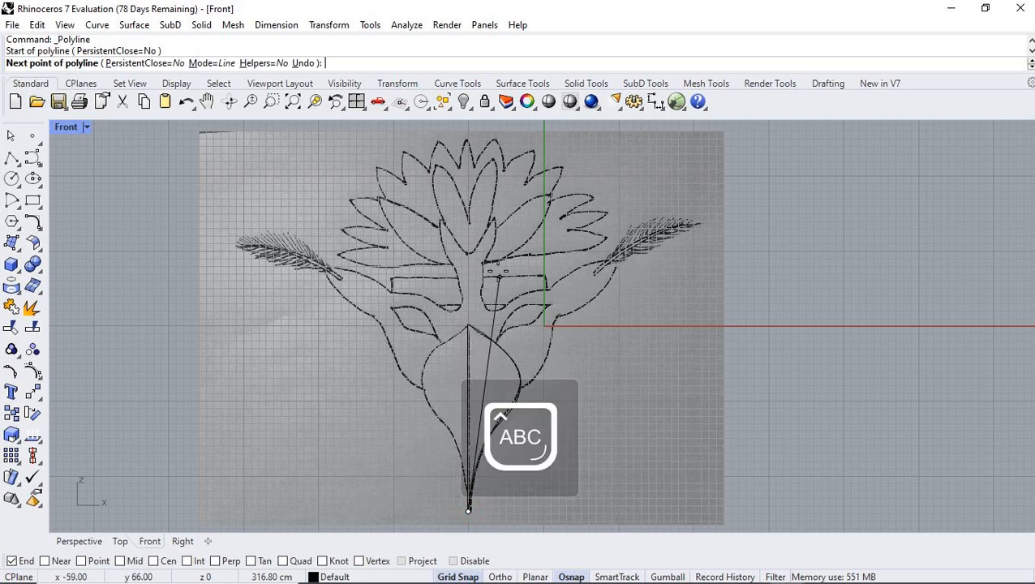
pyautogui.press('F8')
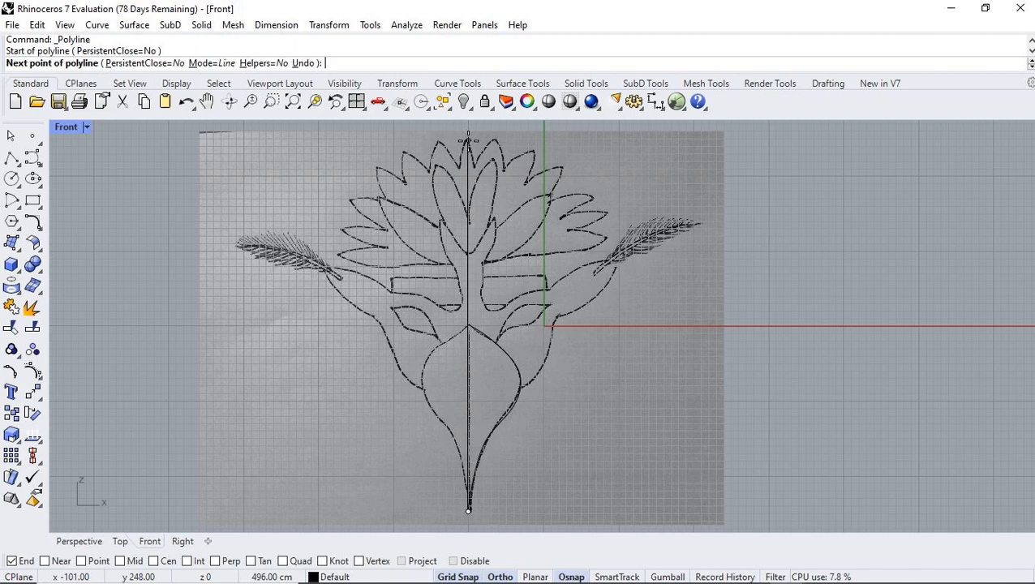
pyautogui.click(468, 141)
pyautogui.press('Return')
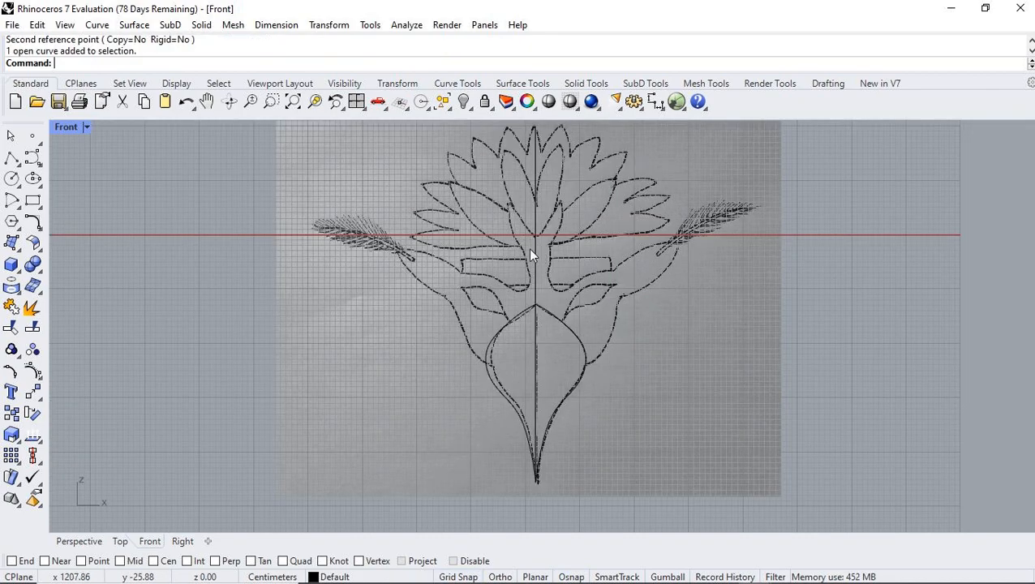
# Step: Set the display color of the mask's long vertical centre line to Red
pyautogui.click(536, 250)
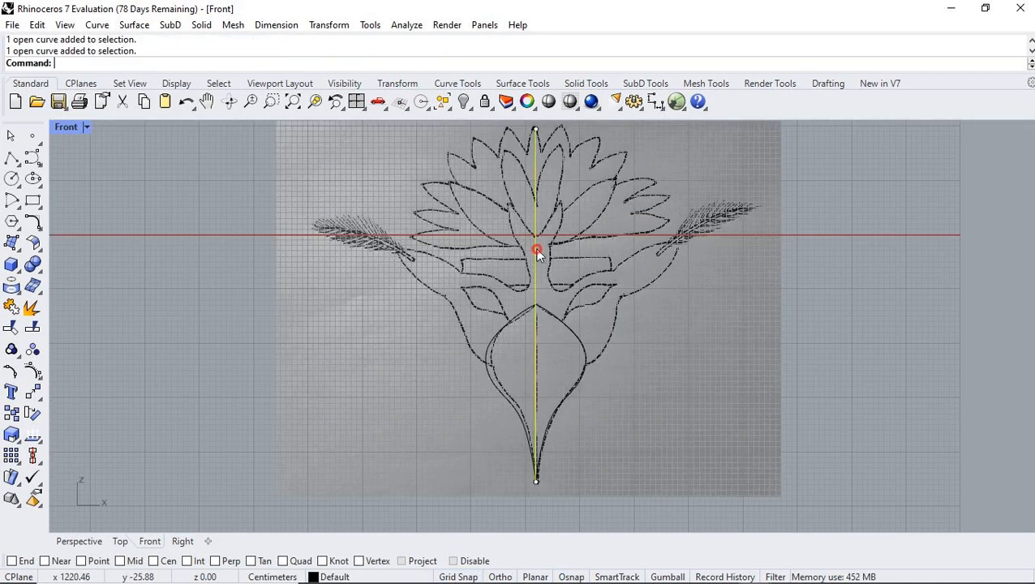
pyautogui.click(529, 107)
pyautogui.click(528, 129)
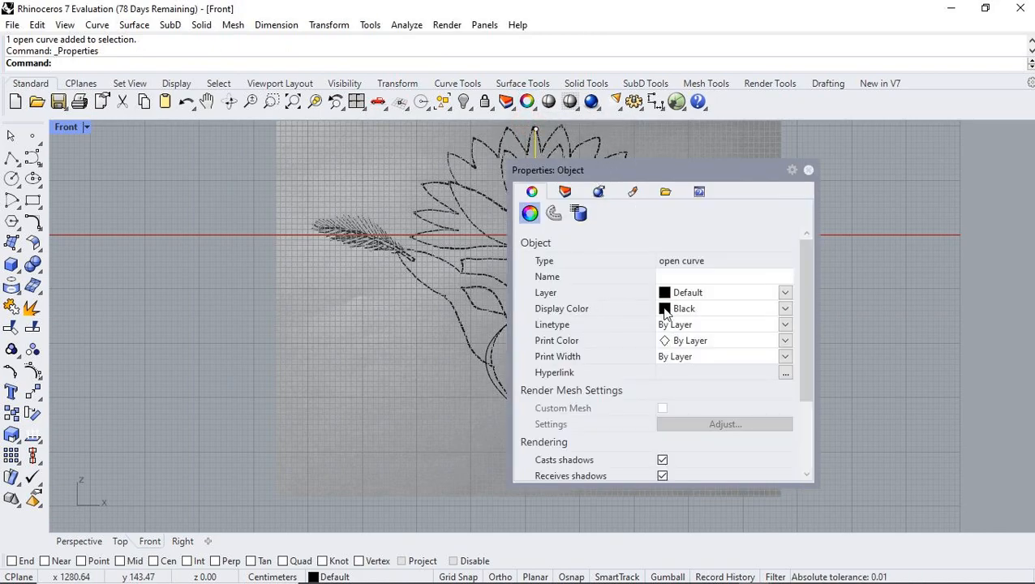
pyautogui.click(691, 308)
pyautogui.click(695, 376)
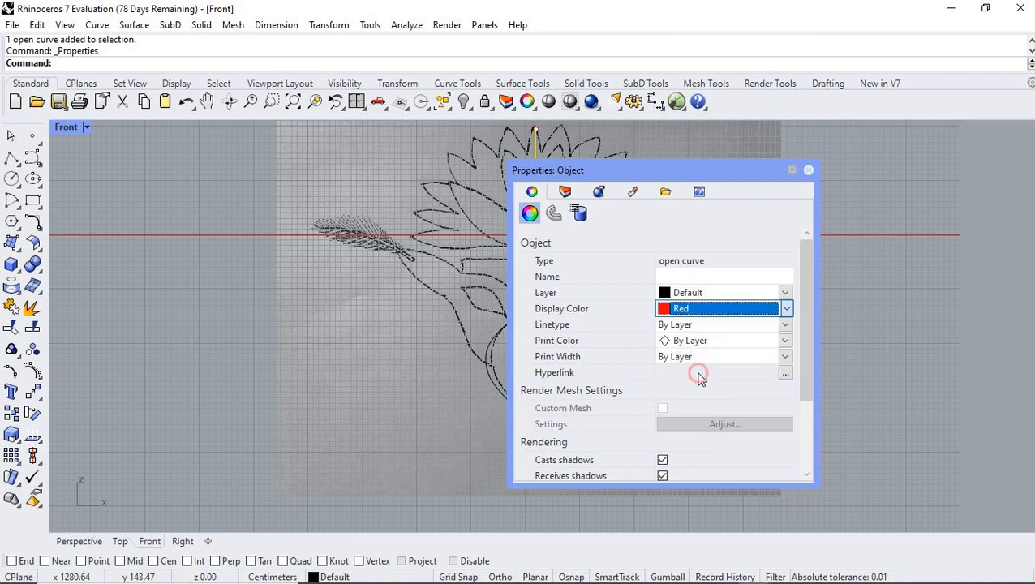
pyautogui.click(808, 171)
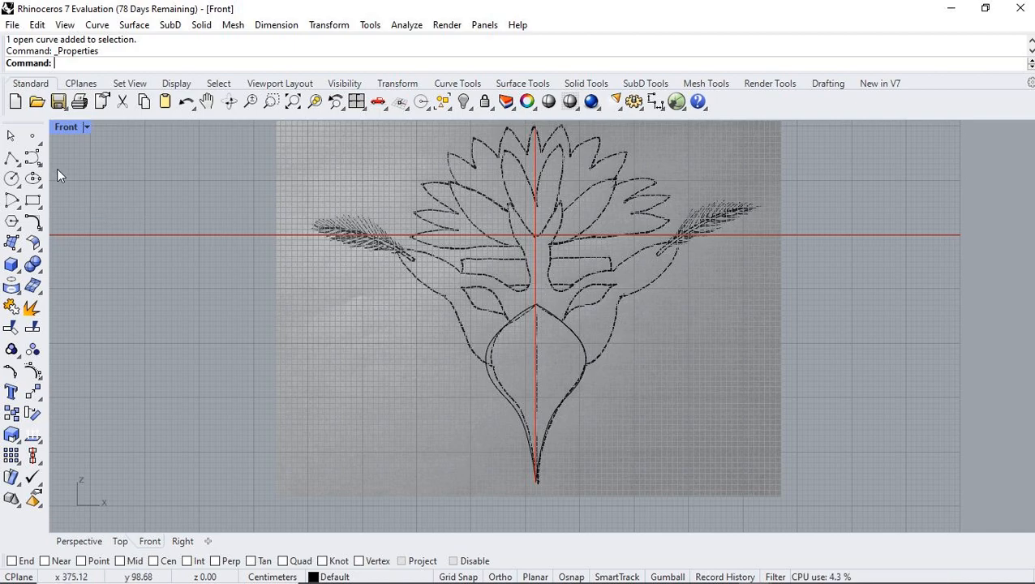
# Step: Trace the right eye opening with a closed interpolated curve, starting and ending at its inner corner beside the beak
pyautogui.click(31, 161)
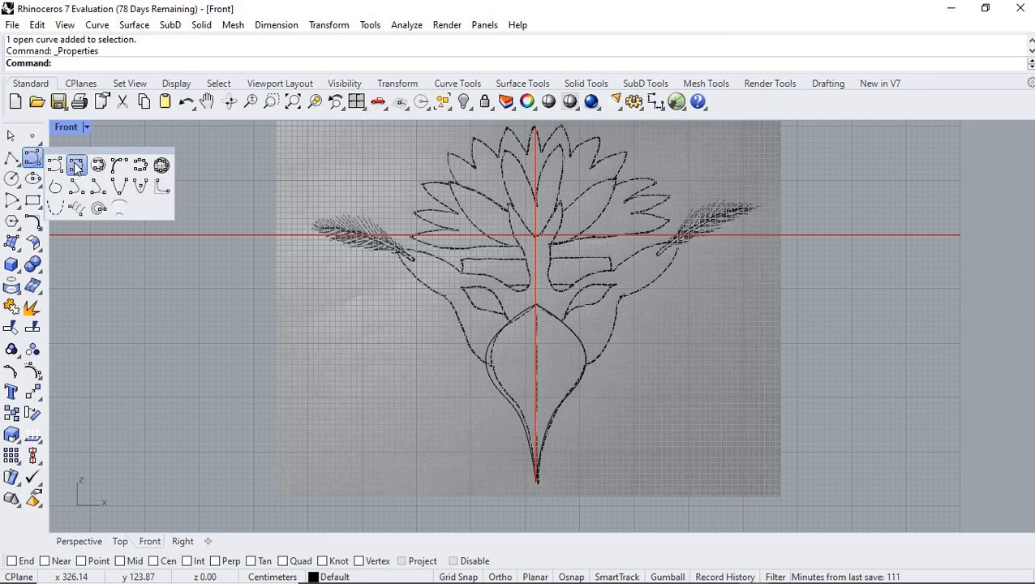
pyautogui.click(76, 166)
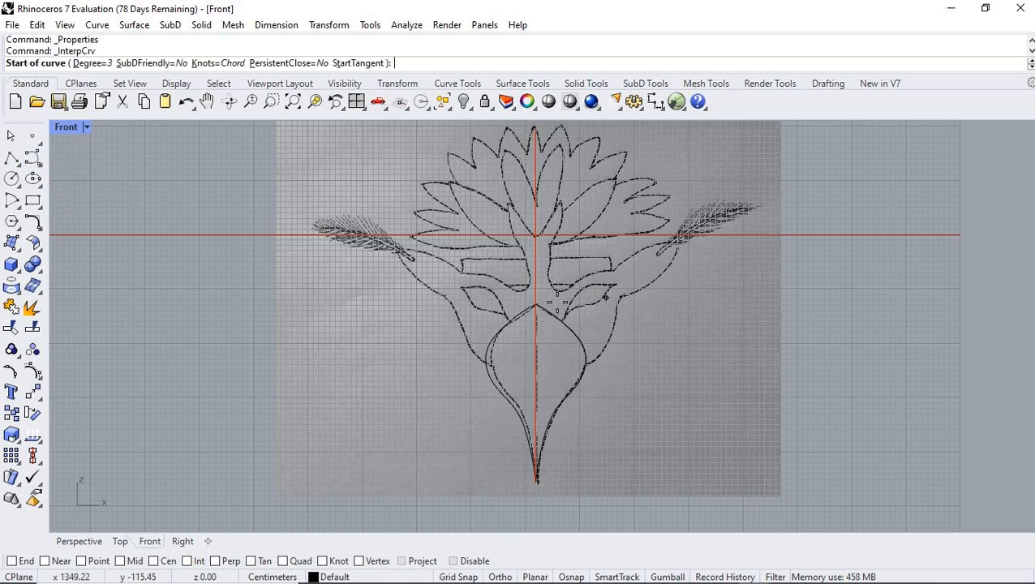
pyautogui.click(252, 103)
pyautogui.moveTo(568, 304)
pyautogui.mouseDown()
pyautogui.moveTo(605, 278)
pyautogui.moveTo(602, 215)
pyautogui.mouseUp()
pyautogui.click(558, 337)
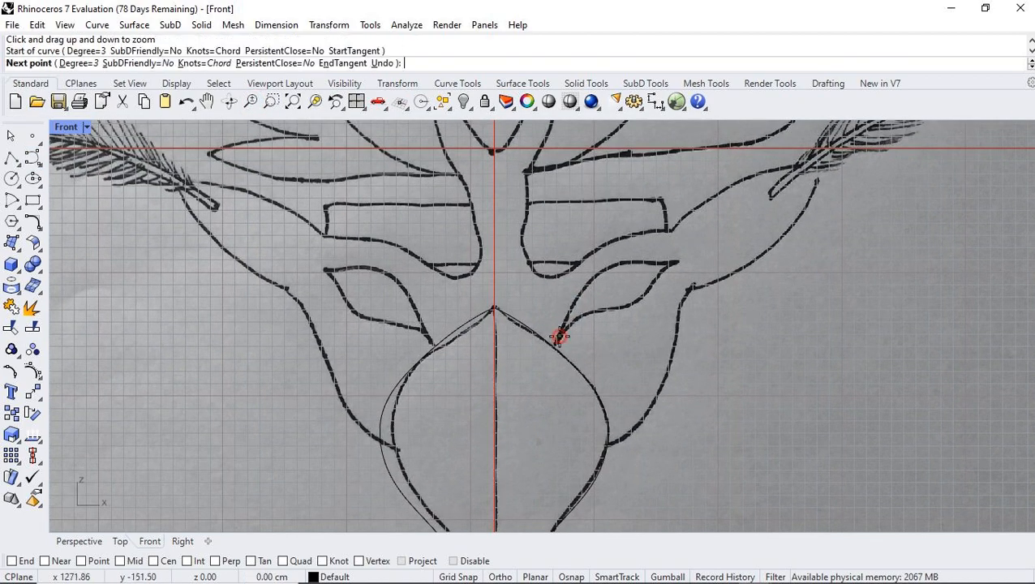
pyautogui.click(588, 286)
pyautogui.click(625, 262)
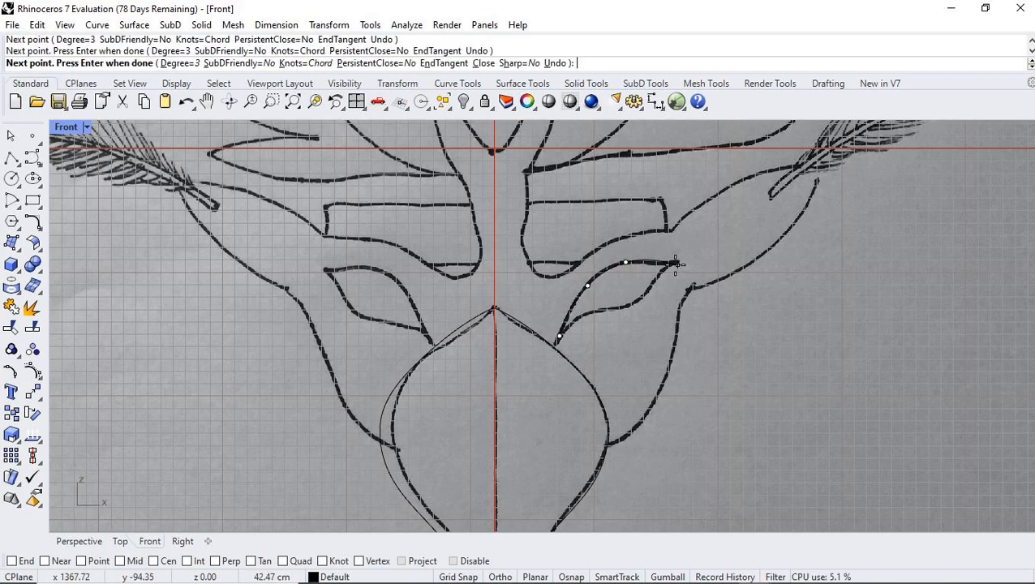
pyautogui.click(671, 265)
pyautogui.click(680, 262)
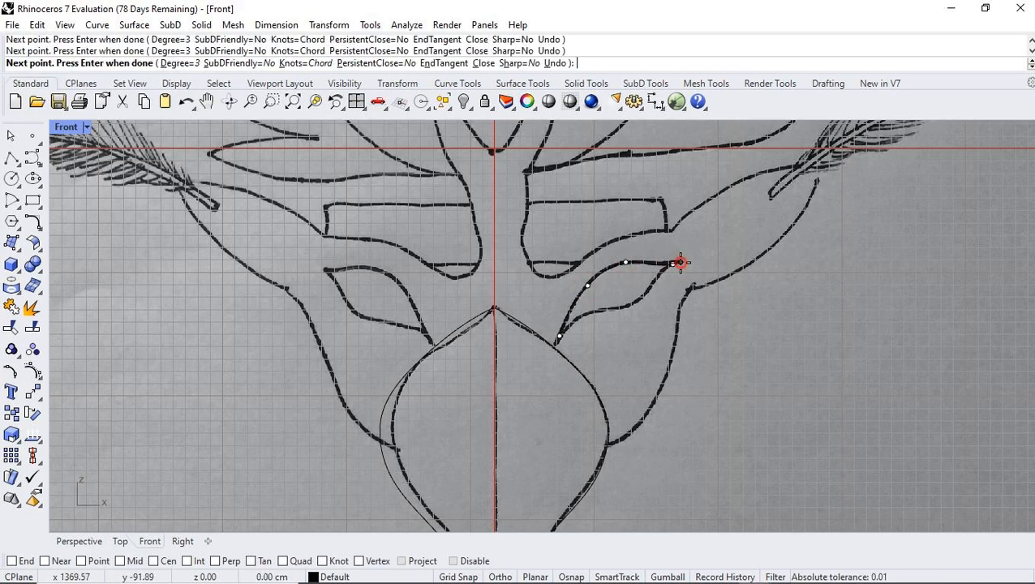
pyautogui.click(662, 273)
pyautogui.click(642, 301)
pyautogui.click(551, 340)
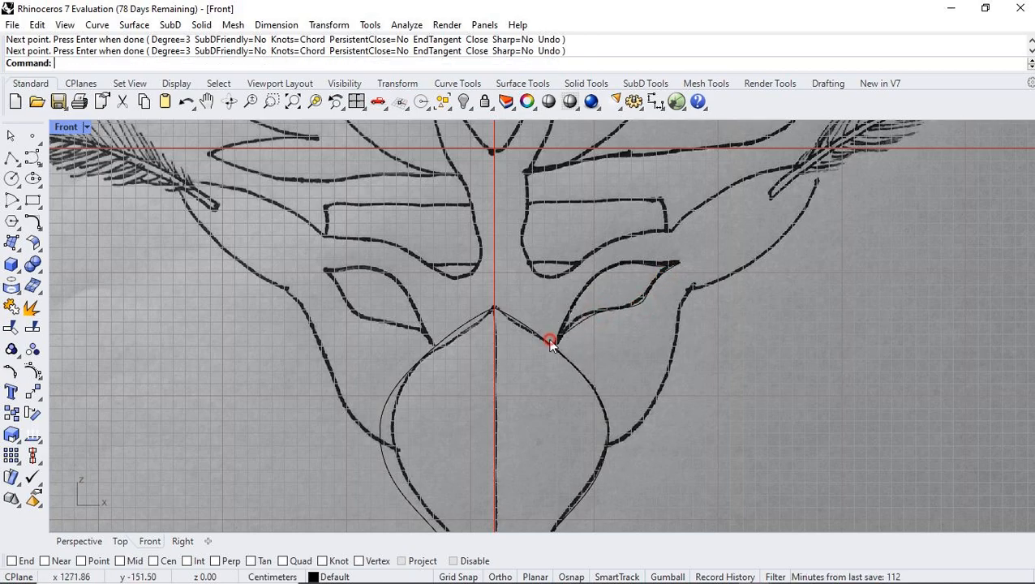
pyautogui.click(596, 318)
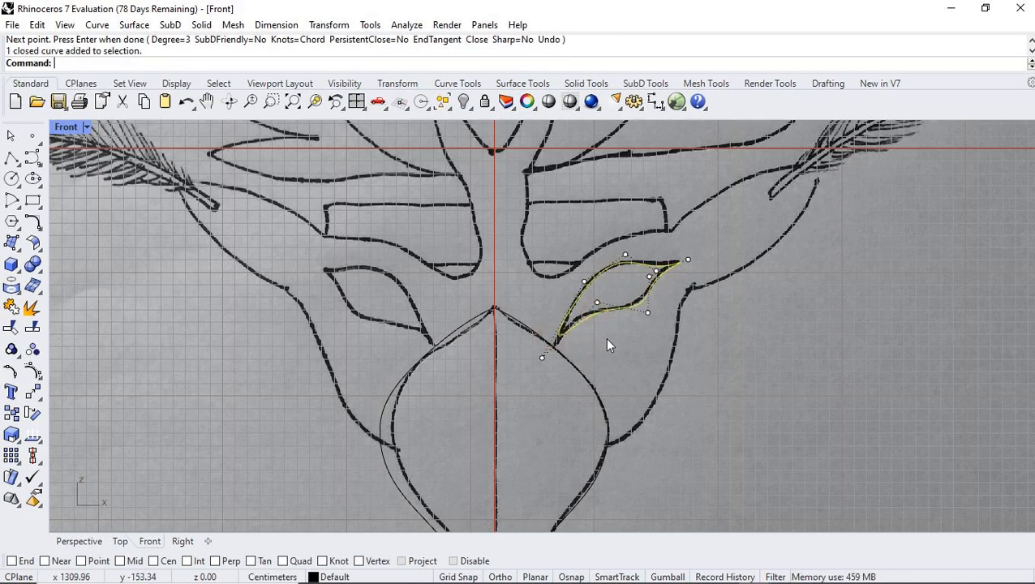
pyautogui.click(607, 340)
# Step: With Near snapping on, start an interpolated curve at the beak's right side and trace the cheek and outer ear up to the feather
pyautogui.moveTo(600, 351); pyautogui.dragTo(502, 425, button='right')
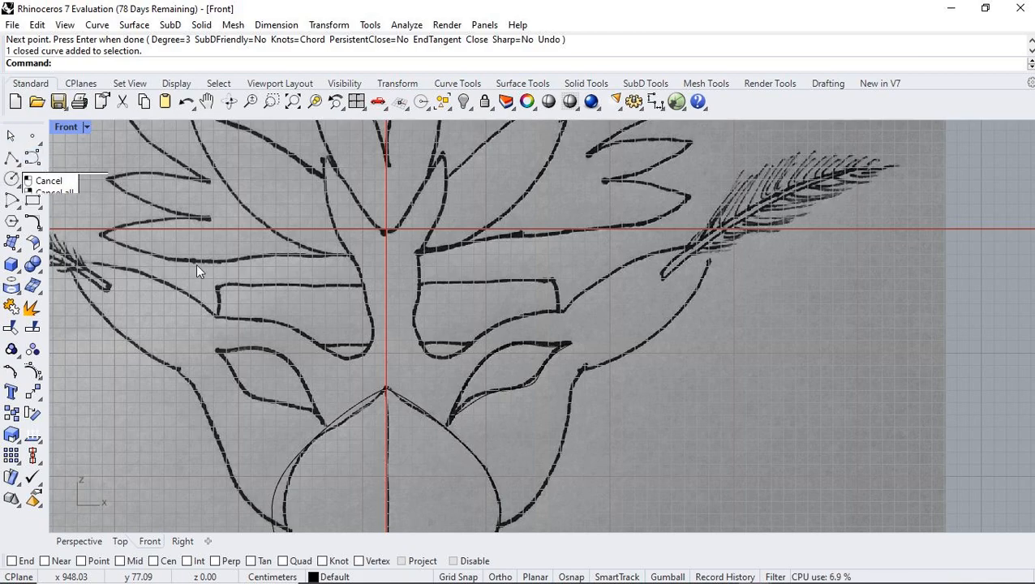
pyautogui.click(32, 158)
pyautogui.click(77, 166)
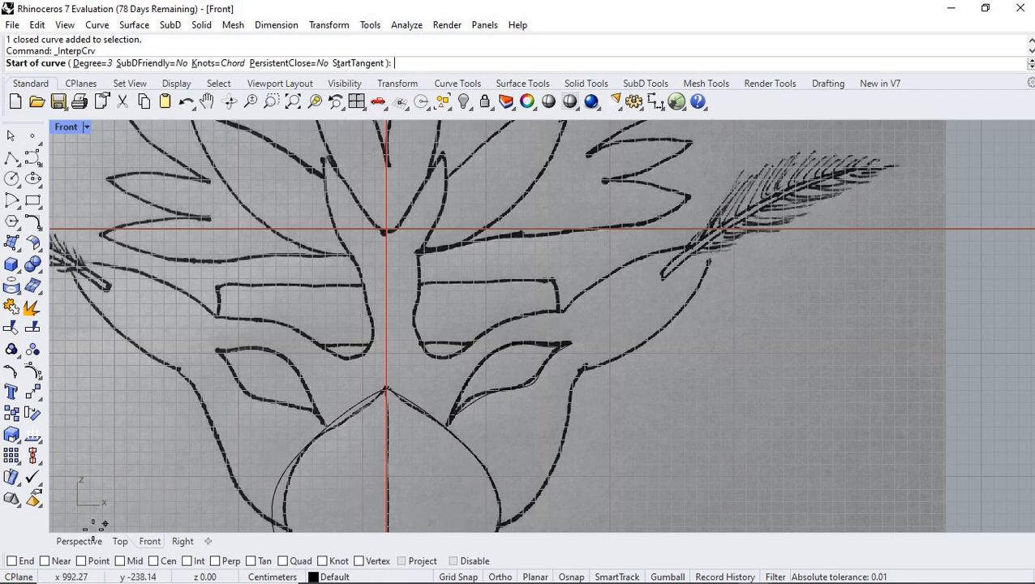
pyautogui.click(44, 560)
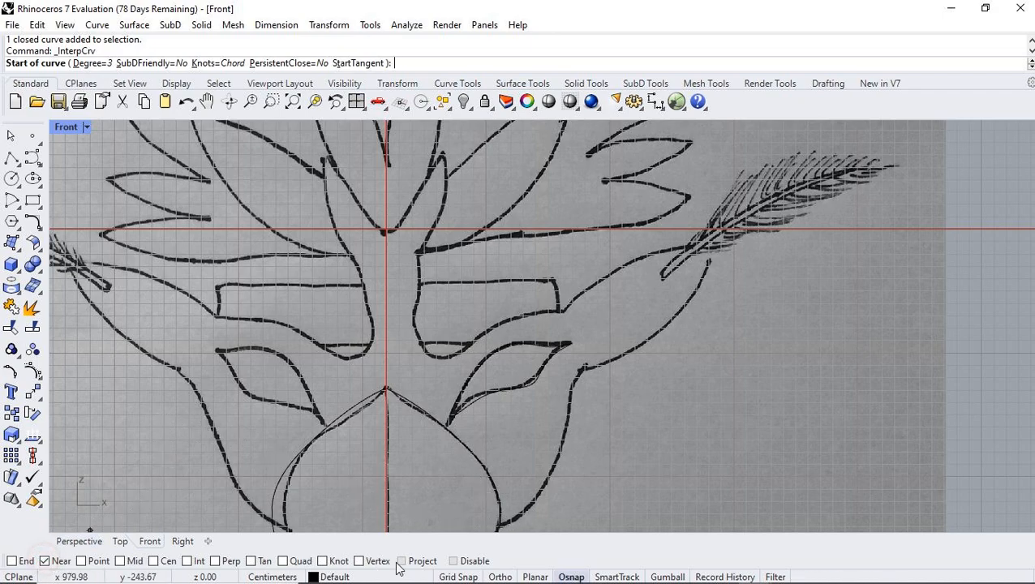
pyautogui.click(501, 526)
pyautogui.click(533, 503)
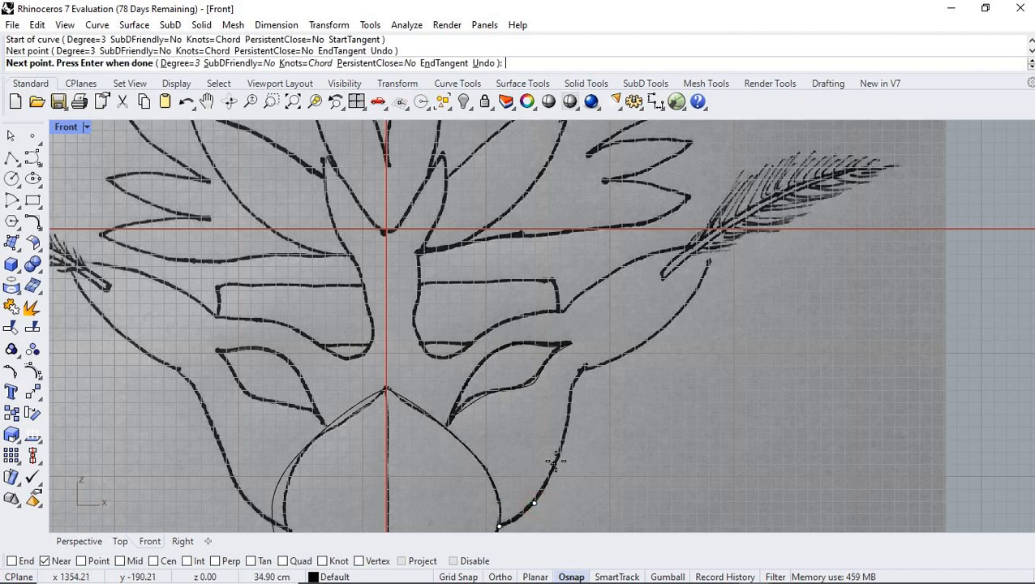
pyautogui.click(558, 452)
pyautogui.click(571, 400)
pyautogui.click(582, 369)
pyautogui.click(643, 345)
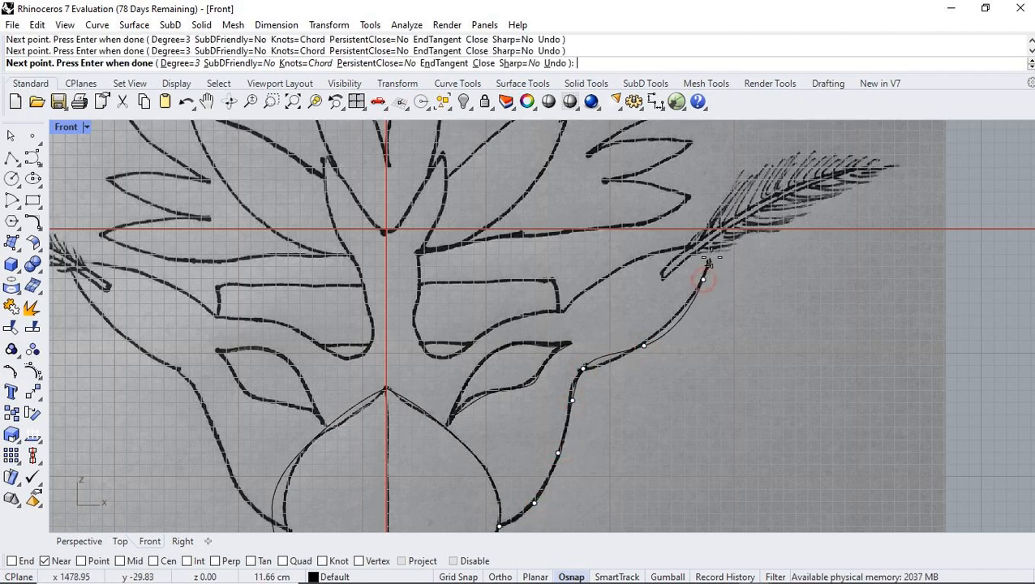
pyautogui.click(712, 241)
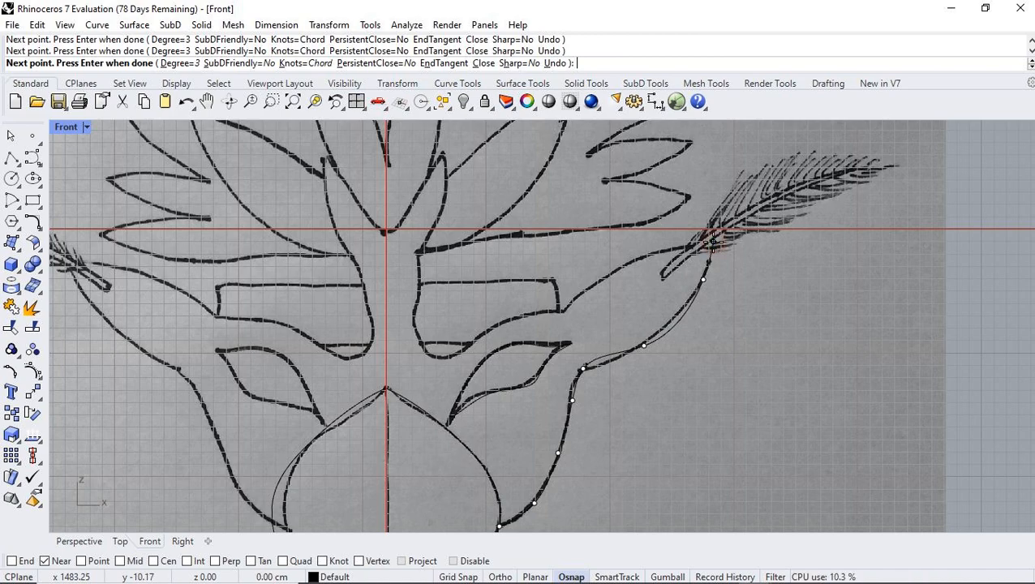
# Step: Continue the outline curve back along the ear's upper edge and the brow's lower edge to the bottom beside the nose bridge
pyautogui.click(645, 250)
pyautogui.click(583, 288)
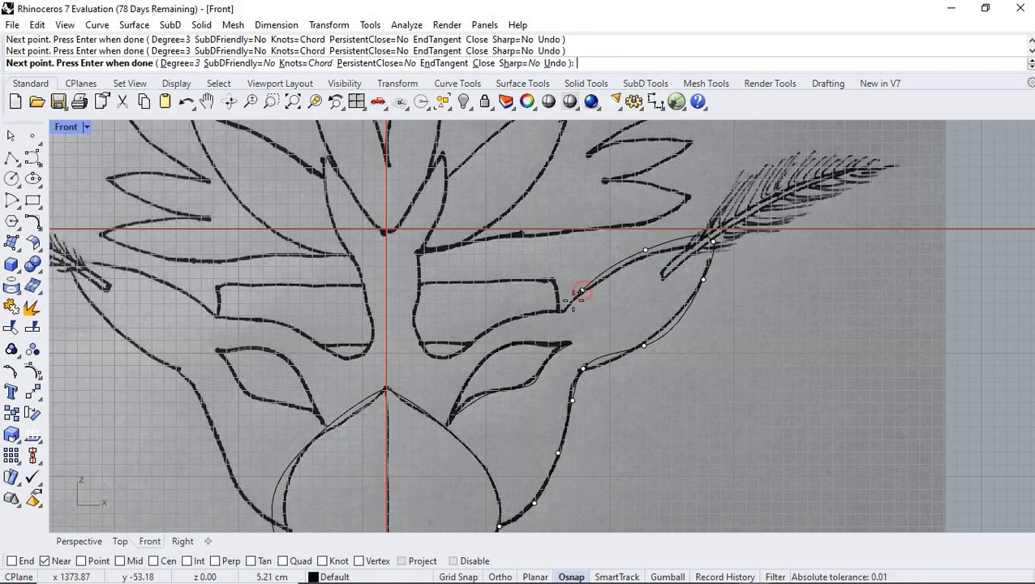
pyautogui.click(562, 312)
pyautogui.click(555, 312)
pyautogui.click(514, 315)
pyautogui.click(458, 352)
pyautogui.click(434, 356)
# Step: Continue the outline up the nose bridge's right side, around the pointed tip and down to the red centre line, finishing the curve
pyautogui.click(417, 331)
pyautogui.click(423, 277)
pyautogui.click(428, 240)
pyautogui.click(448, 164)
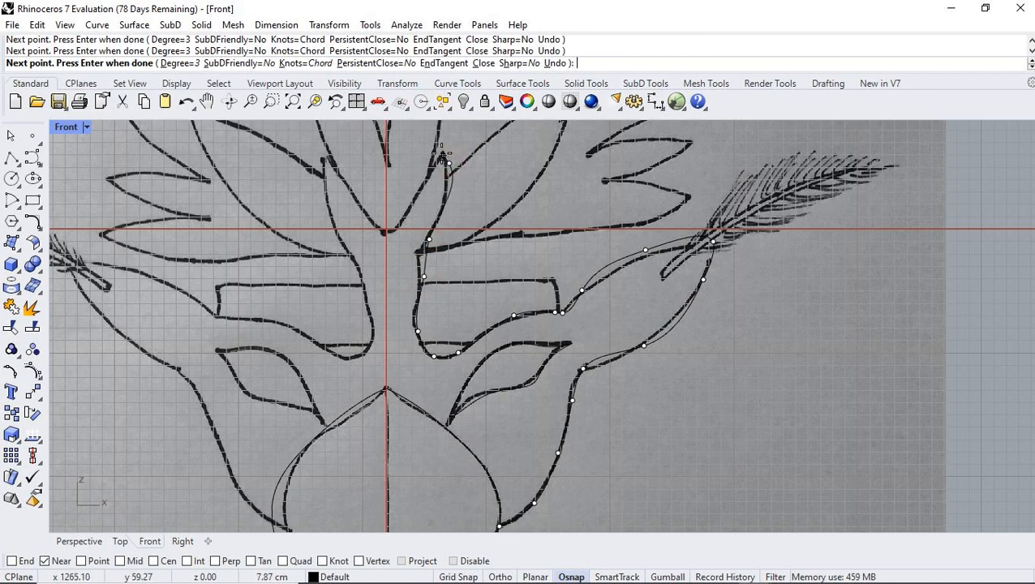
pyautogui.click(439, 136)
pyautogui.click(414, 197)
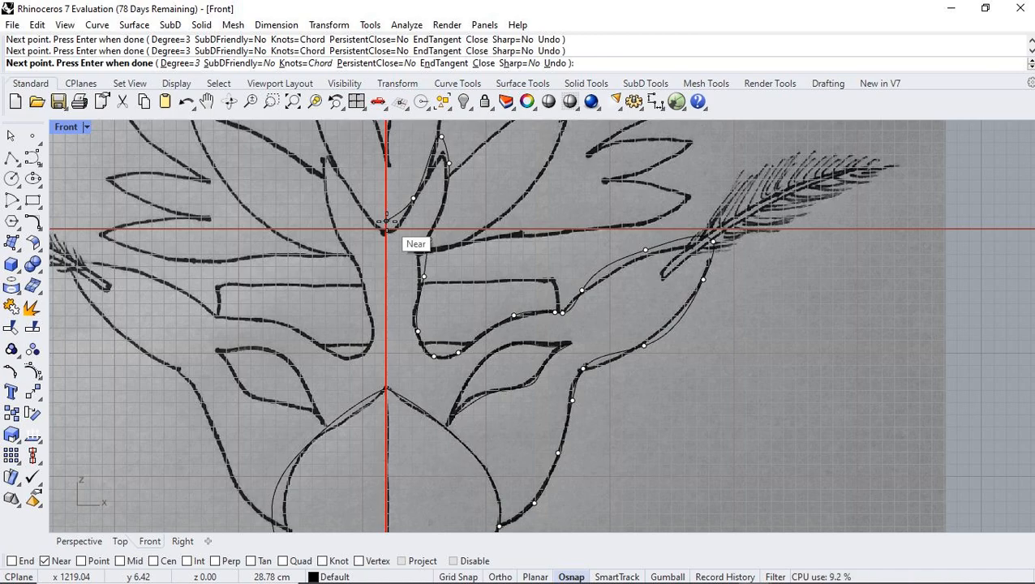
pyautogui.click(386, 223)
pyautogui.press('Return')
pyautogui.click(415, 200)
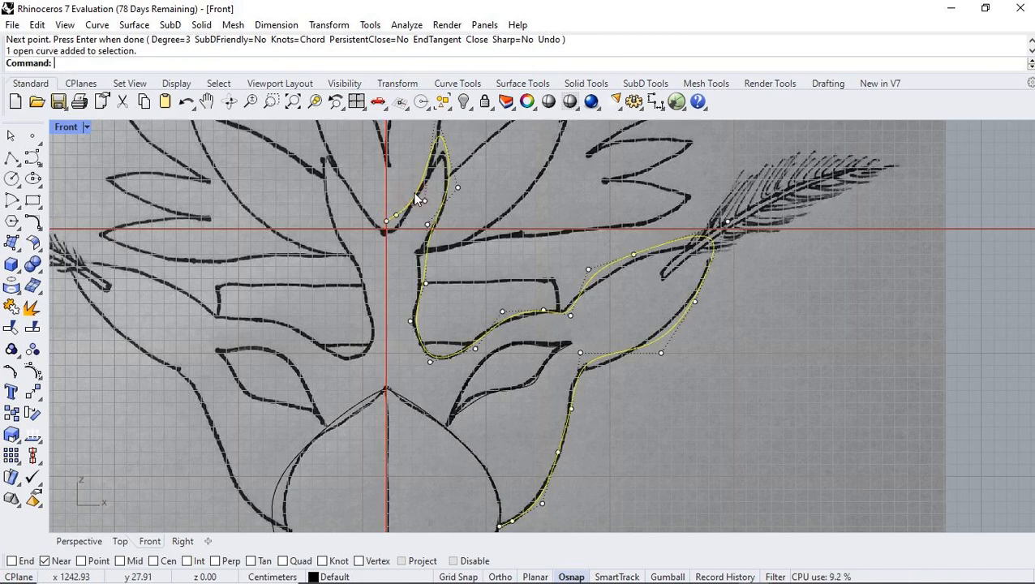
# Step: Start an interpolated curve at the nose bridge's right side and trace the large inner right petal's lower edge to its tip
pyautogui.moveTo(520, 239); pyautogui.dragTo(585, 417, button='right')
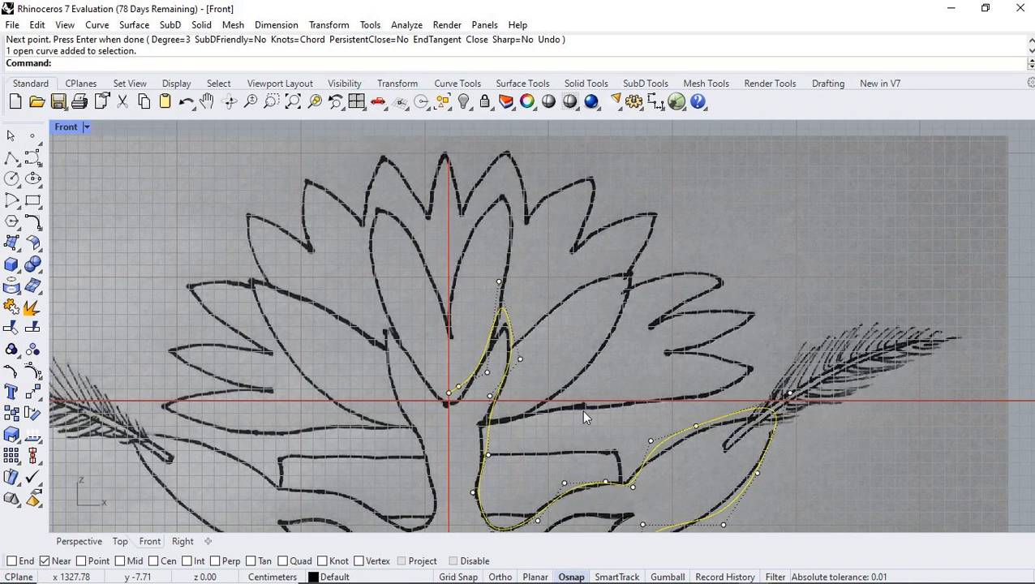
pyautogui.rightClick(527, 362)
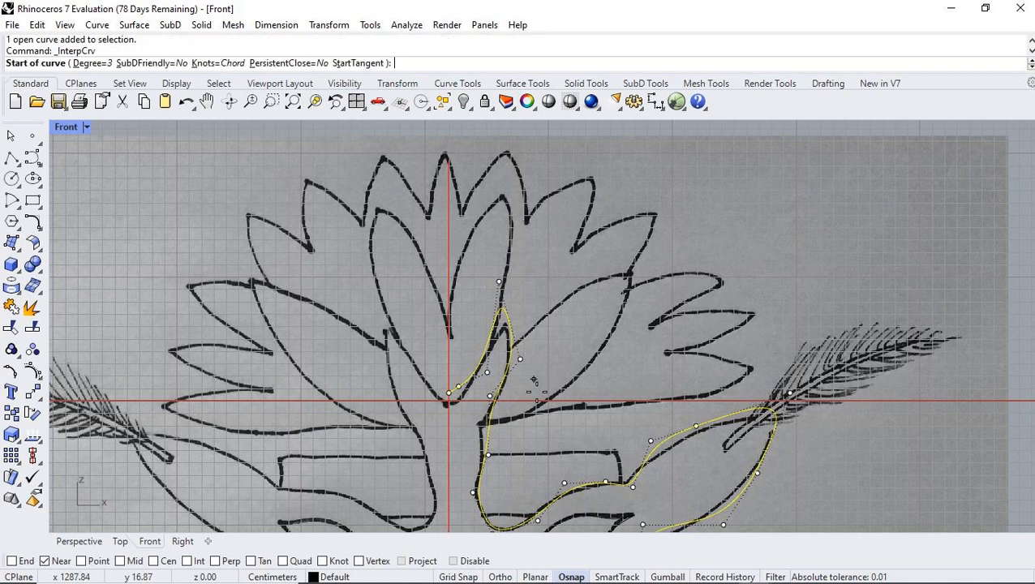
pyautogui.click(491, 423)
pyautogui.click(529, 414)
pyautogui.click(591, 360)
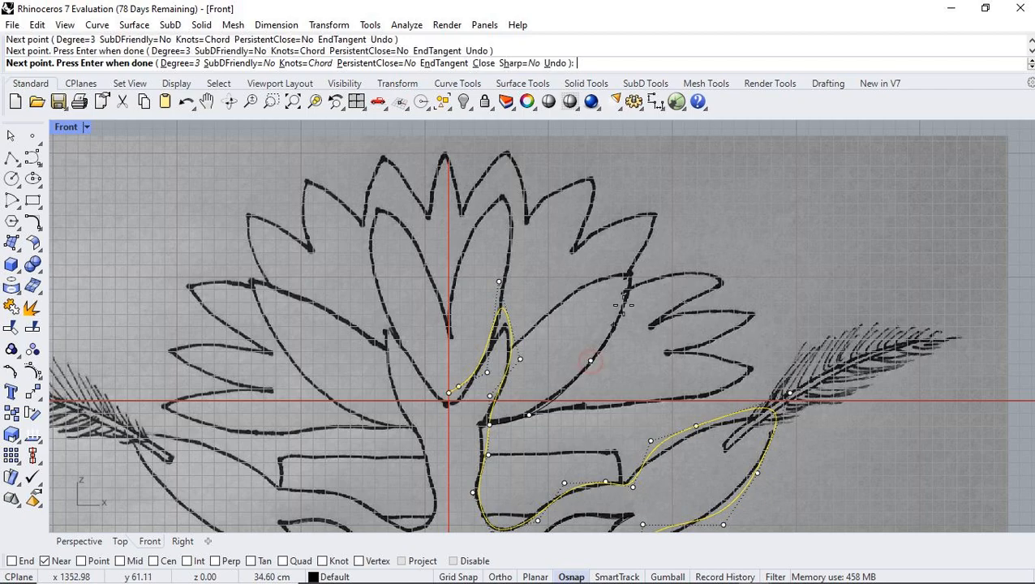
pyautogui.click(623, 301)
pyautogui.click(632, 260)
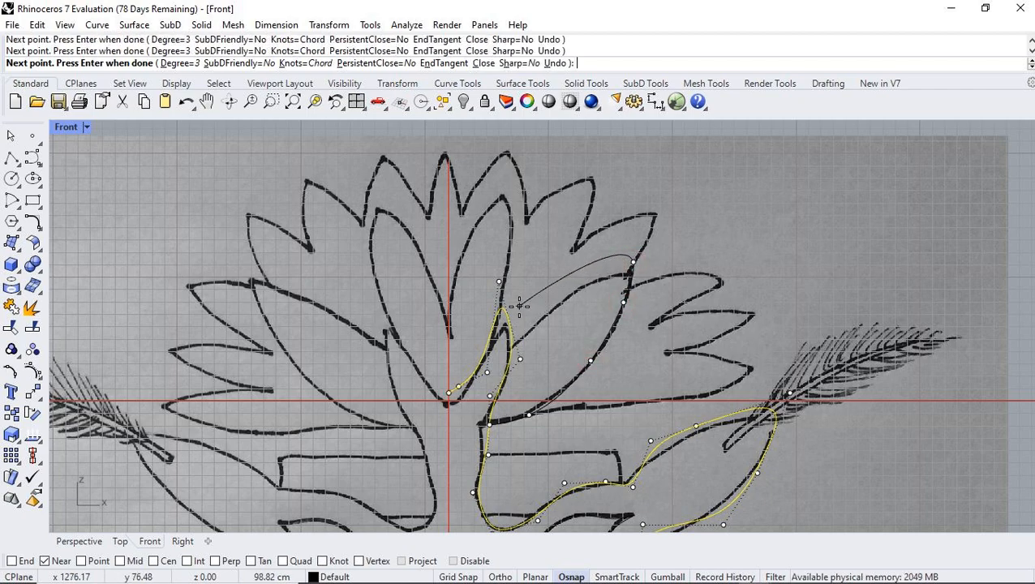
# Step: Continue the inner petal curve through the valley and around the tall upper petal's tip to the red centre line, finishing the curve
pyautogui.click(525, 298)
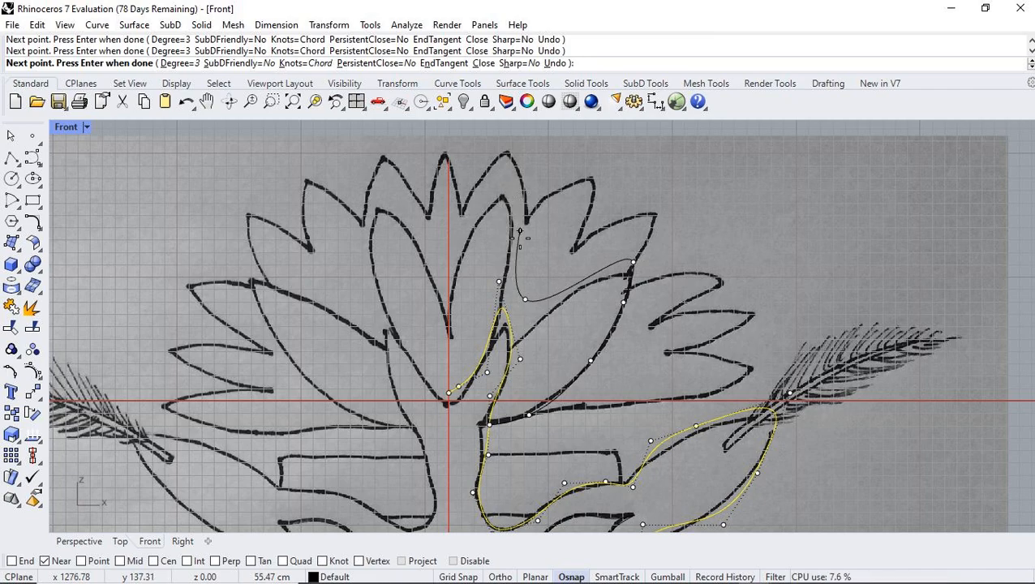
pyautogui.click(520, 246)
pyautogui.click(506, 188)
pyautogui.click(451, 282)
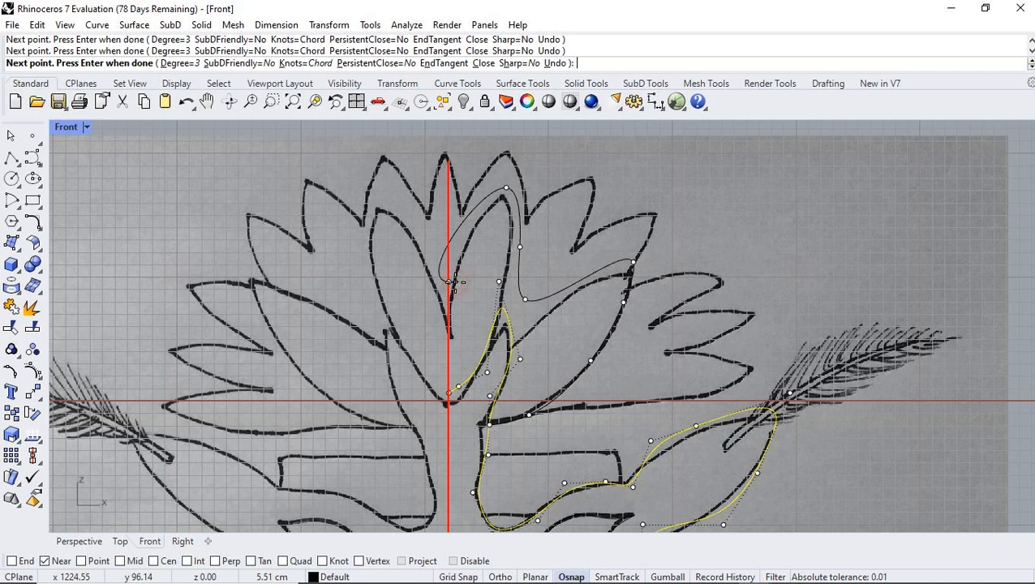
pyautogui.press('Return')
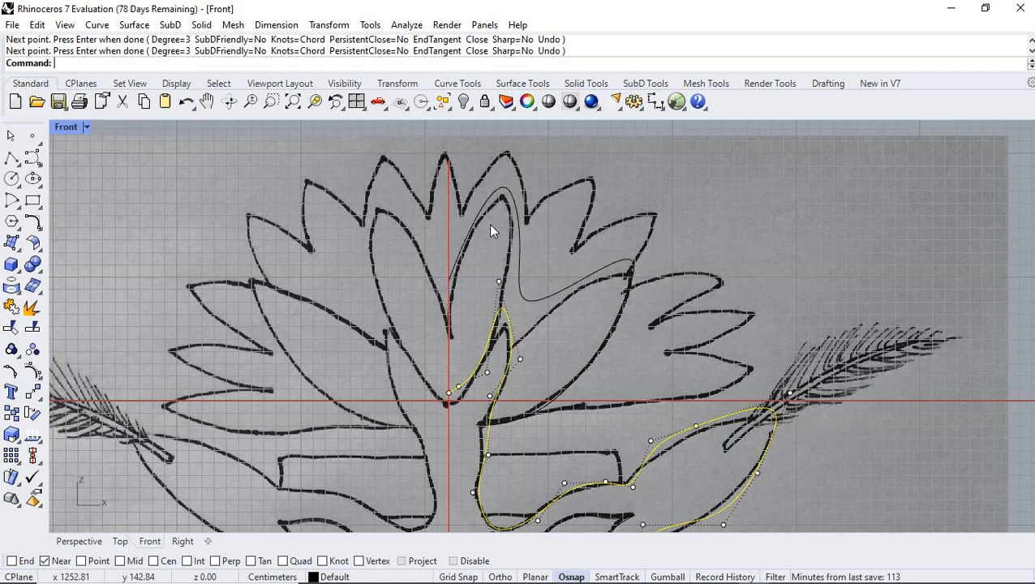
# Step: Start another interpolated curve at the centre line's upper end and trace the crest's first outer points and valleys on the right half
pyautogui.press('Return')
pyautogui.click(449, 159)
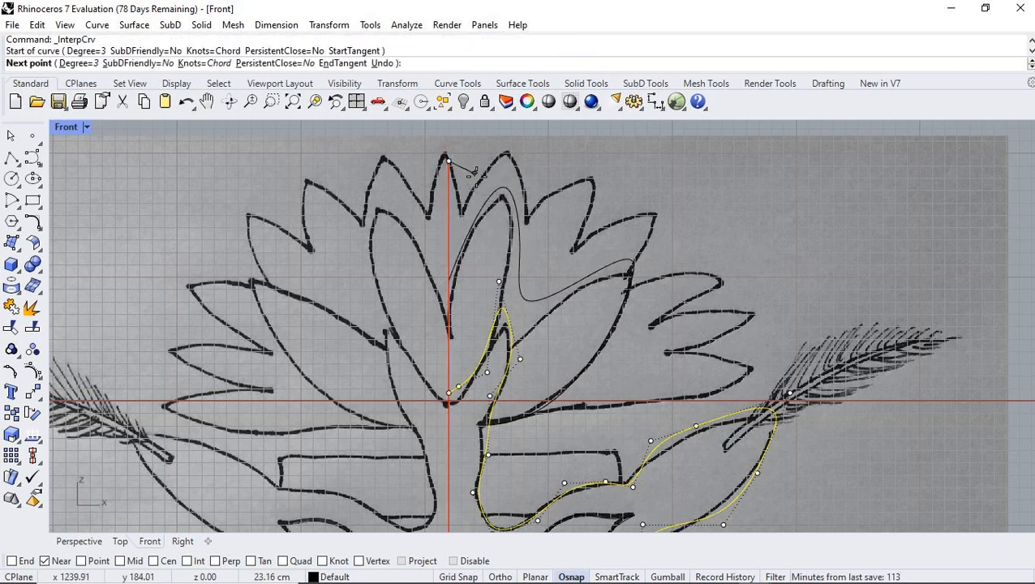
pyautogui.click(463, 166)
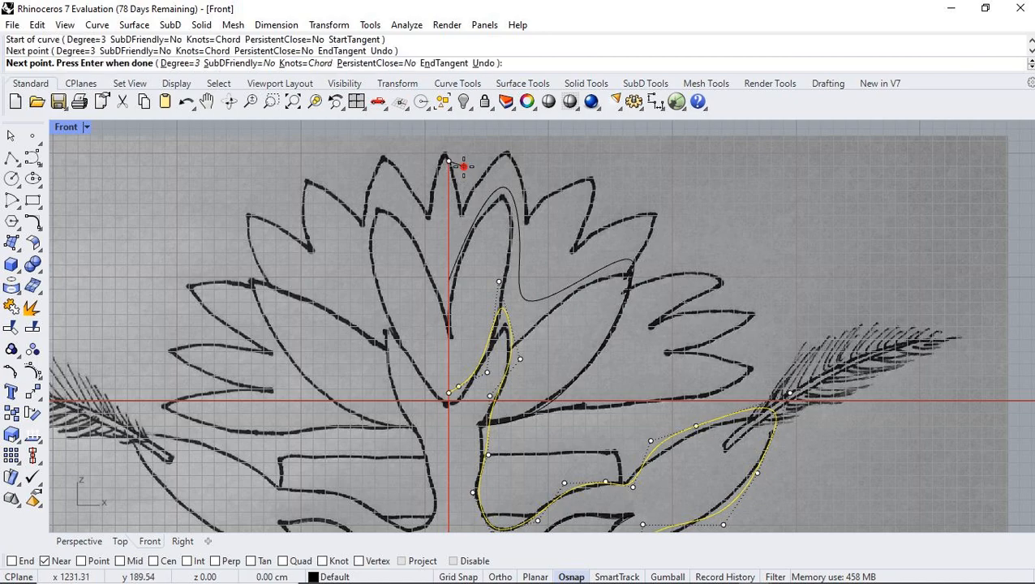
pyautogui.click(476, 189)
pyautogui.click(510, 156)
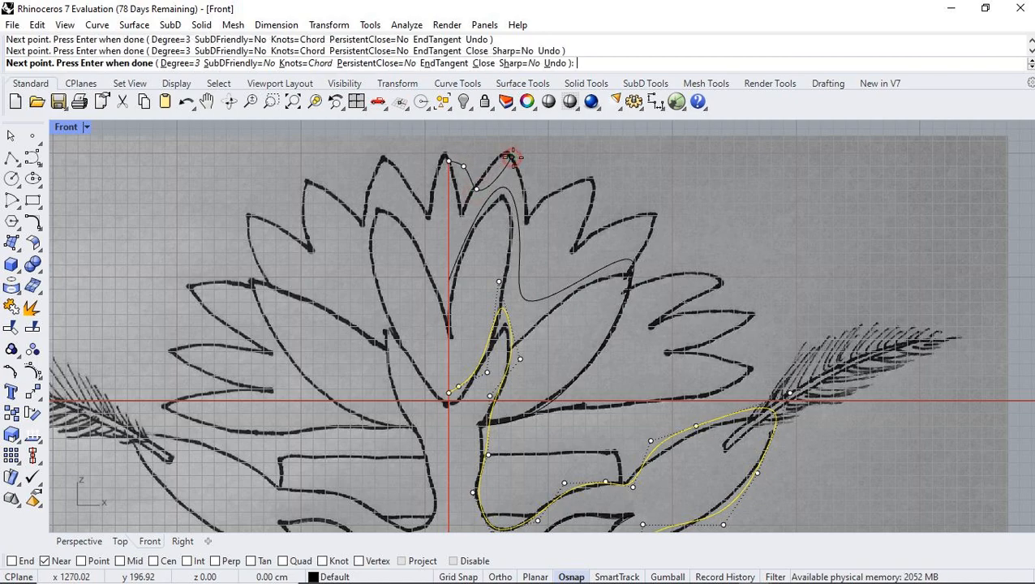
pyautogui.click(528, 204)
pyautogui.click(589, 178)
pyautogui.click(575, 249)
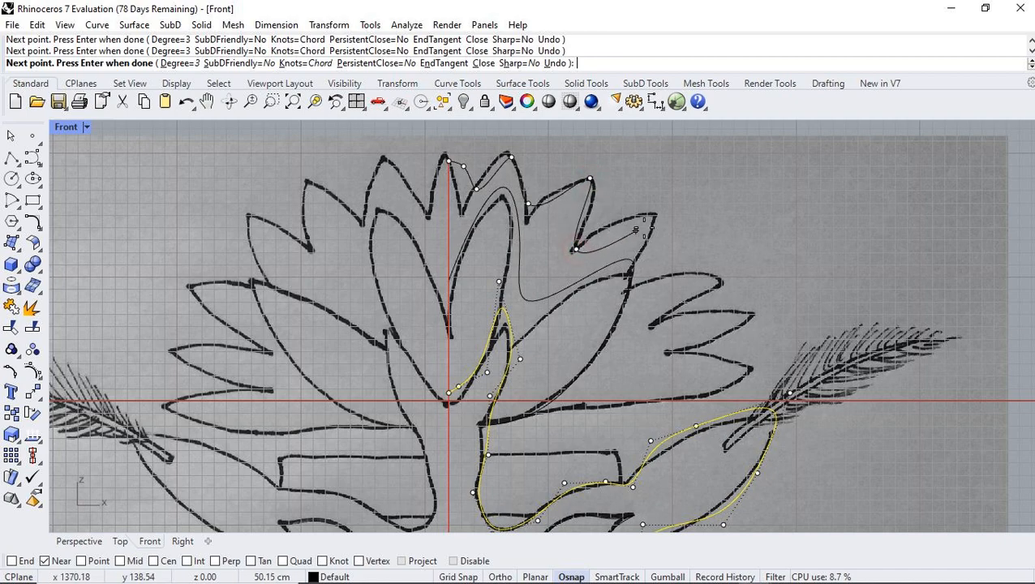
# Step: Continue the outer crest curve around the right side points and back along the lower edge to the nose bridge, finishing the curve
pyautogui.click(652, 215)
pyautogui.click(651, 280)
pyautogui.click(730, 309)
pyautogui.click(663, 353)
pyautogui.click(742, 392)
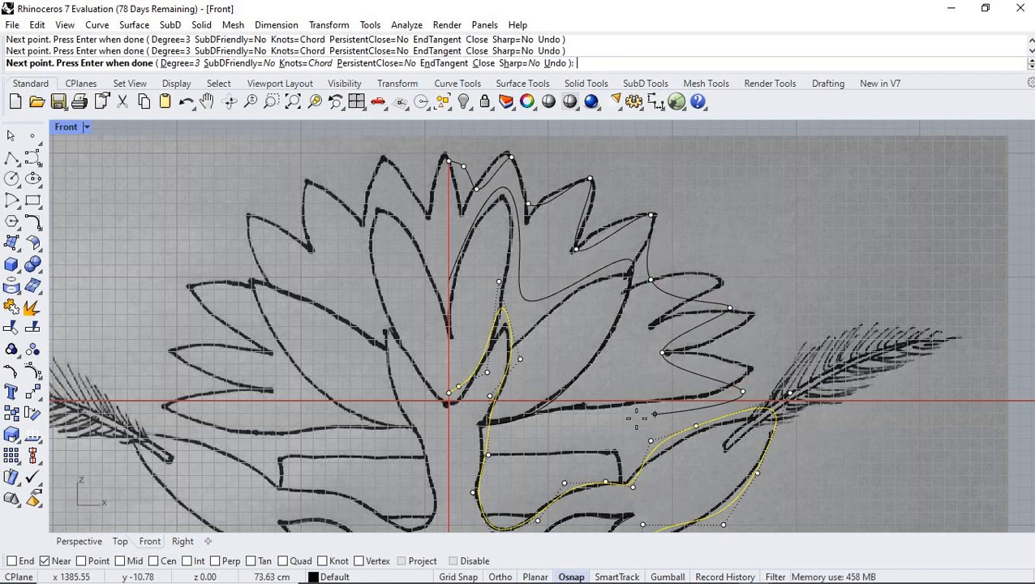
pyautogui.click(487, 426)
pyautogui.press('Return')
# Step: Mirror the right half's crest, petal, face and eye curves to the left across the red centre line, keeping the originals
pyautogui.click(694, 378)
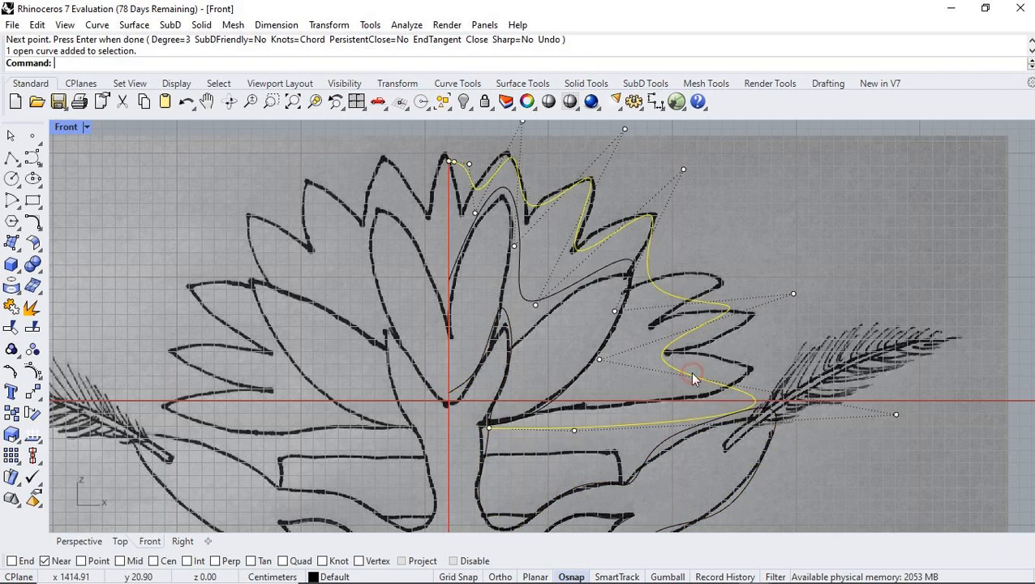
pyautogui.keyDown('shift'); pyautogui.click(566, 289); pyautogui.keyUp('shift')
pyautogui.keyDown('shift'); pyautogui.click(504, 318); pyautogui.keyUp('shift')
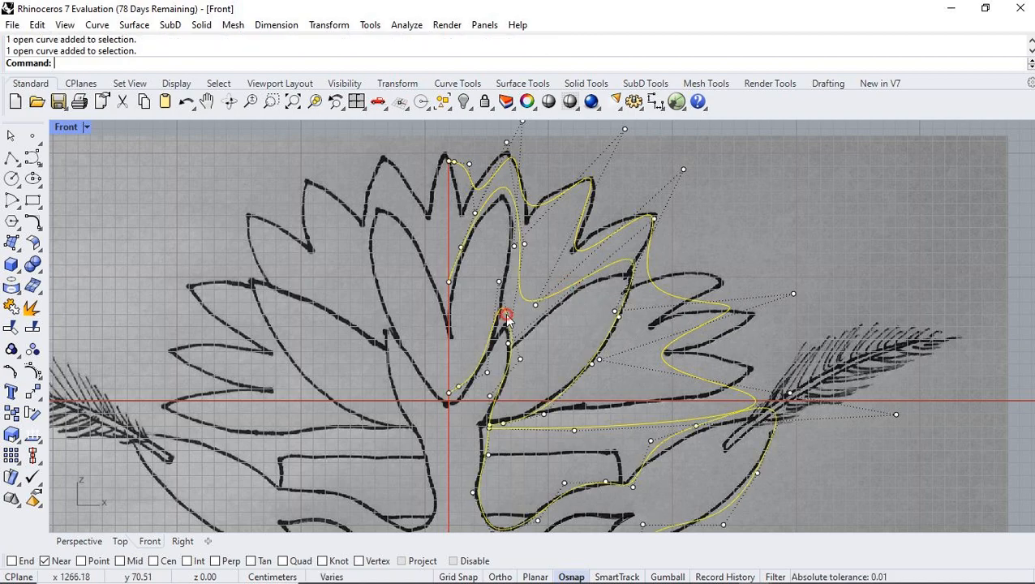
pyautogui.click(250, 101)
pyautogui.moveTo(528, 321); pyautogui.dragTo(535, 375)
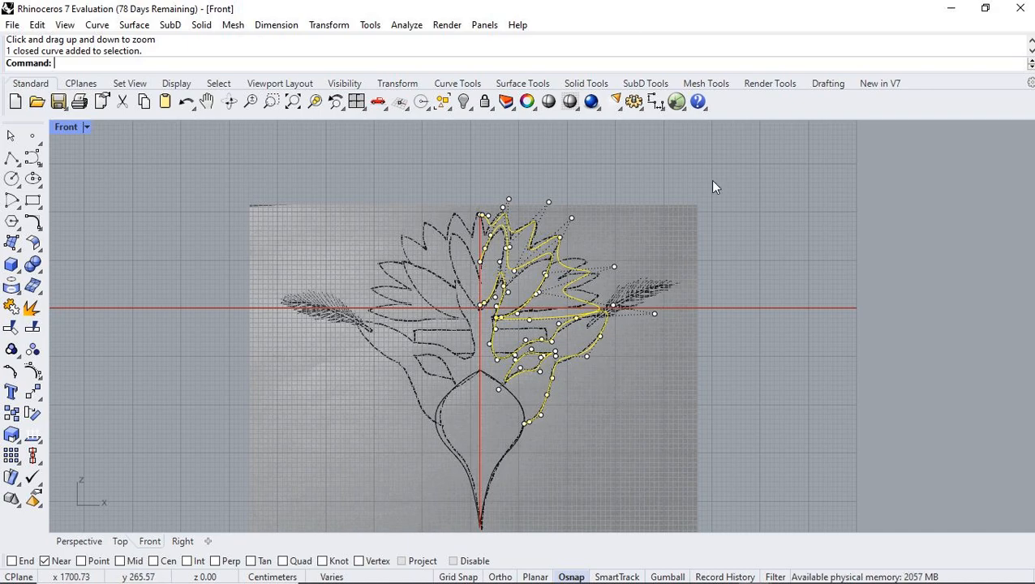
pyautogui.write('Mirror')
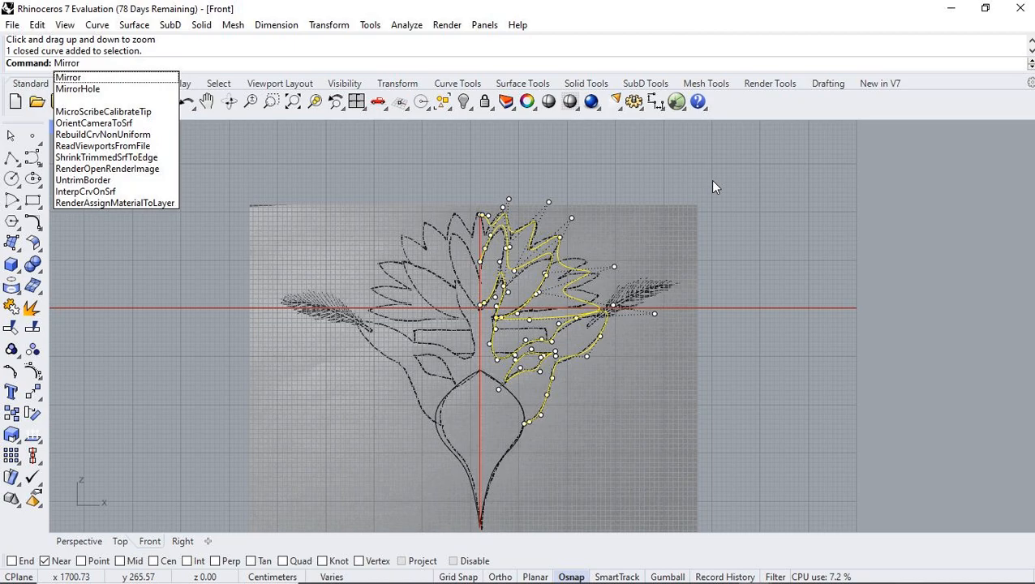
pyautogui.press('Return')
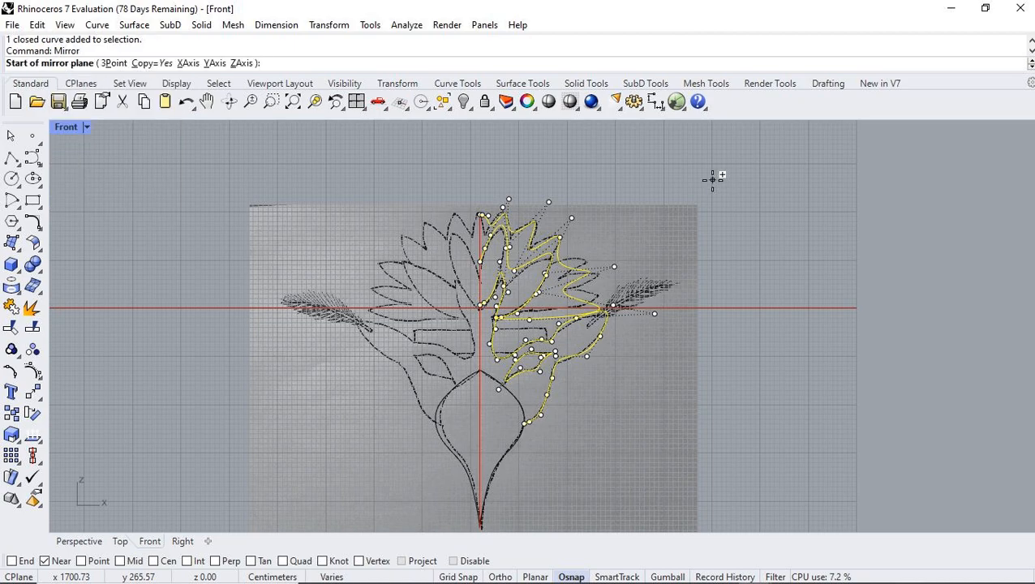
pyautogui.click(480, 211)
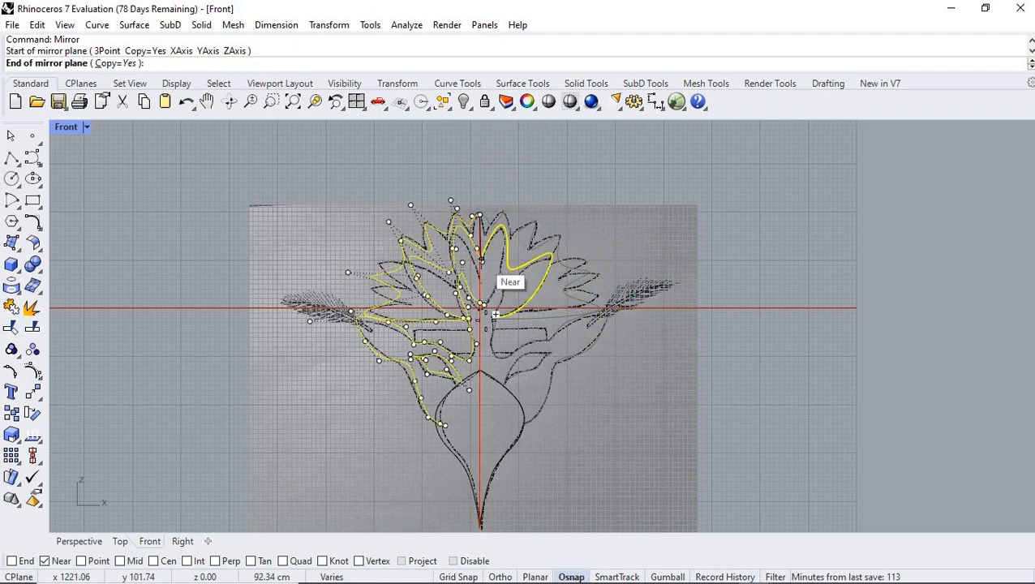
pyautogui.click(483, 513)
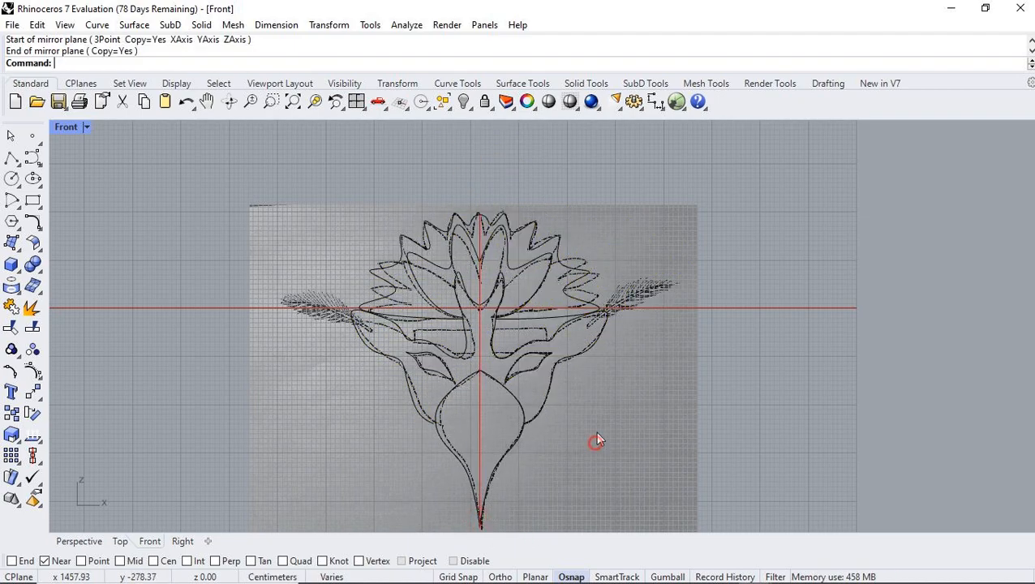
# Step: Select the crest, petal, face, eye and beak curves on both halves to examine the mirrored mask outline
pyautogui.click(533, 272)
pyautogui.click(538, 236)
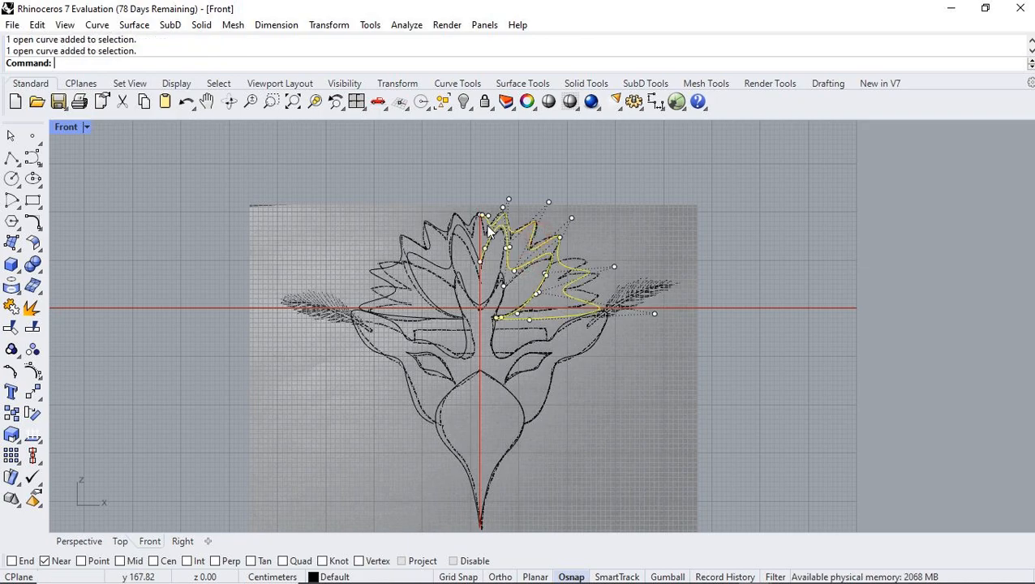
pyautogui.click(464, 220)
pyautogui.click(468, 310)
pyautogui.keyDown('shift'); pyautogui.click(461, 354); pyautogui.keyUp('shift')
pyautogui.keyDown('shift'); pyautogui.click(505, 358); pyautogui.keyUp('shift')
pyautogui.keyDown('shift'); pyautogui.click(531, 370); pyautogui.keyUp('shift')
pyautogui.keyDown('shift'); pyautogui.click(446, 363); pyautogui.keyUp('shift')
pyautogui.keyDown('shift'); pyautogui.click(457, 384); pyautogui.keyUp('shift')
pyautogui.keyDown('shift'); pyautogui.click(526, 411); pyautogui.keyUp('shift')
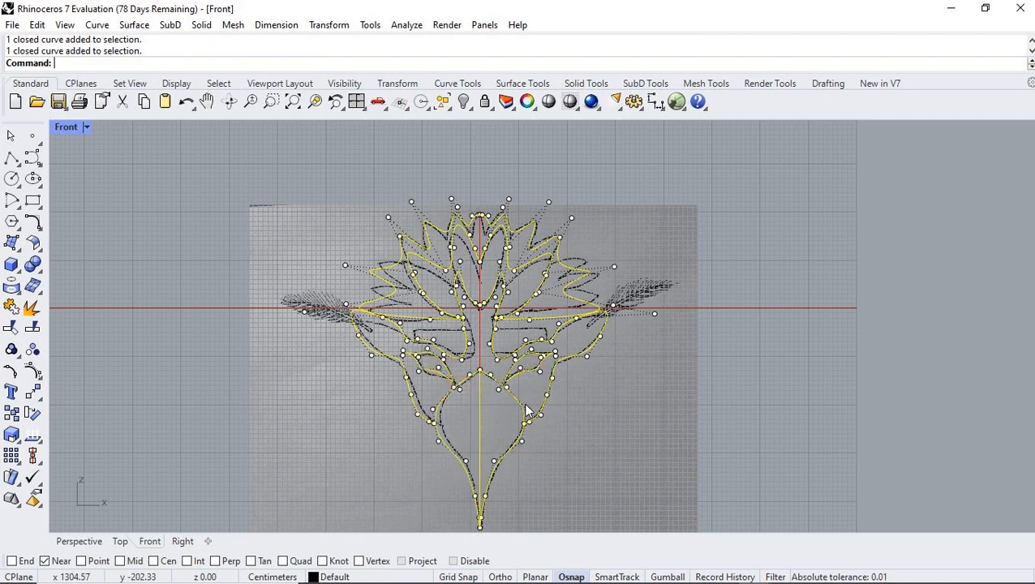
# Step: Change the vertical centre line's display color from the object properties to blue
pyautogui.click(482, 347)
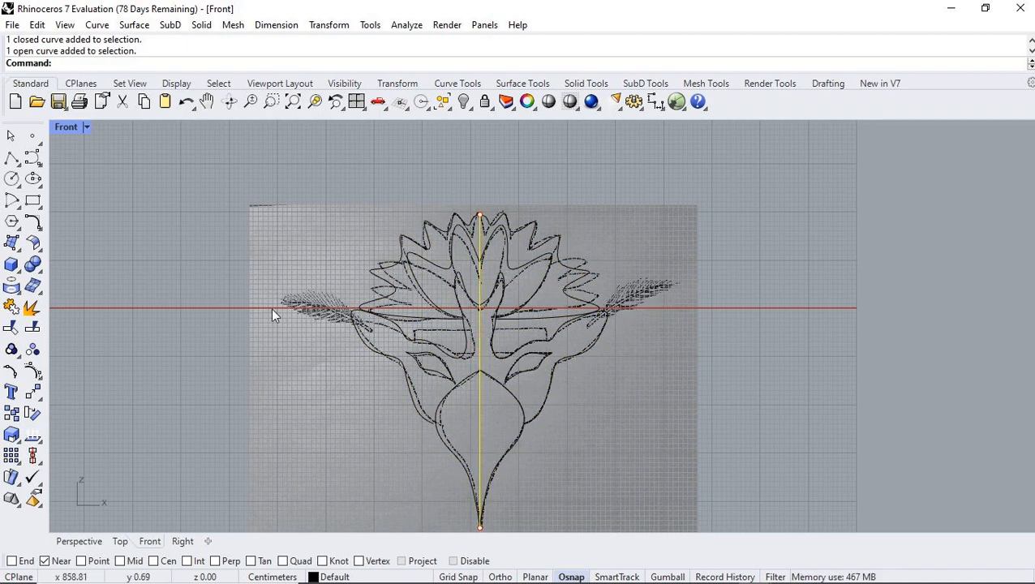
pyautogui.click(527, 102)
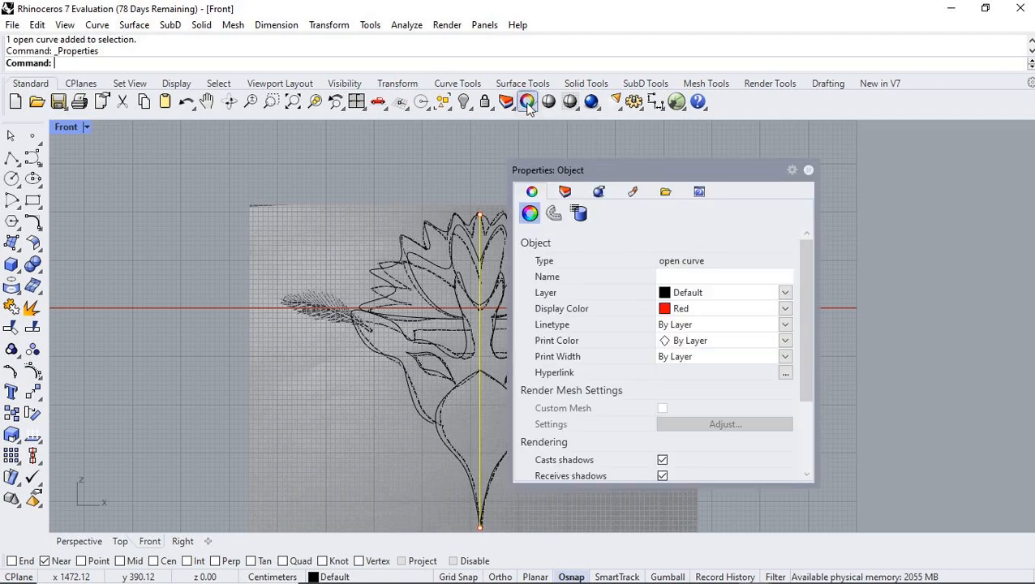
pyautogui.click(714, 315)
pyautogui.click(715, 428)
pyautogui.click(806, 170)
# Step: Mirror all right-half mask curves except the blue centre line to the left across that line, keeping the originals
pyautogui.scroll(5, 624, 375)
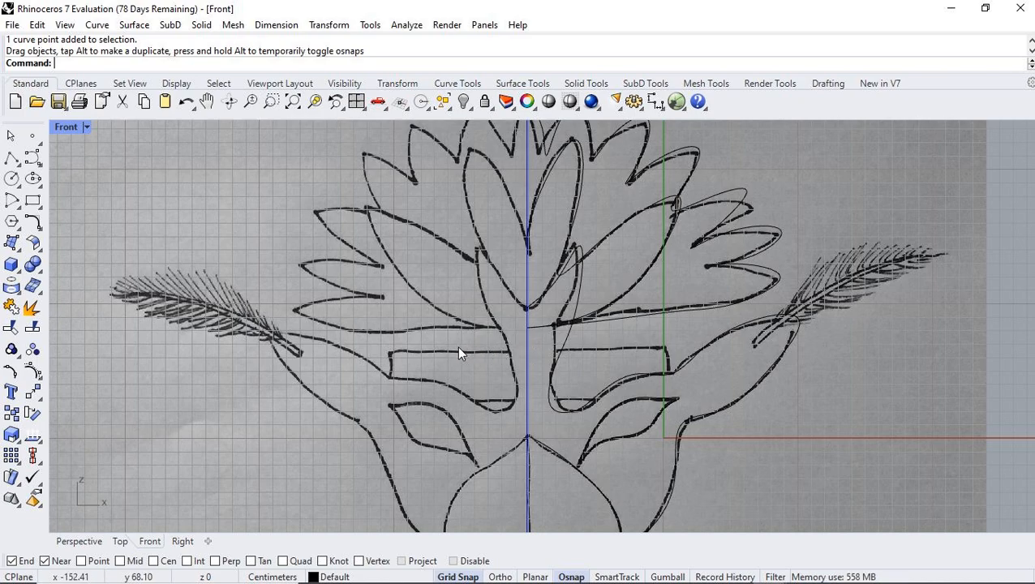
pyautogui.click(250, 102)
pyautogui.moveTo(439, 247); pyautogui.dragTo(420, 303)
pyautogui.click(9, 138)
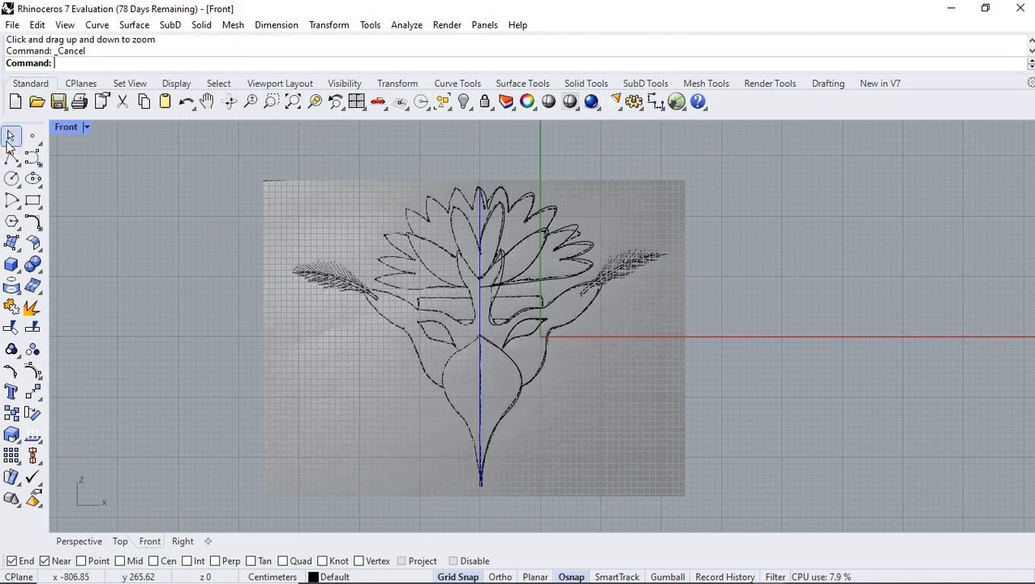
pyautogui.moveTo(697, 156); pyautogui.dragTo(480, 515)
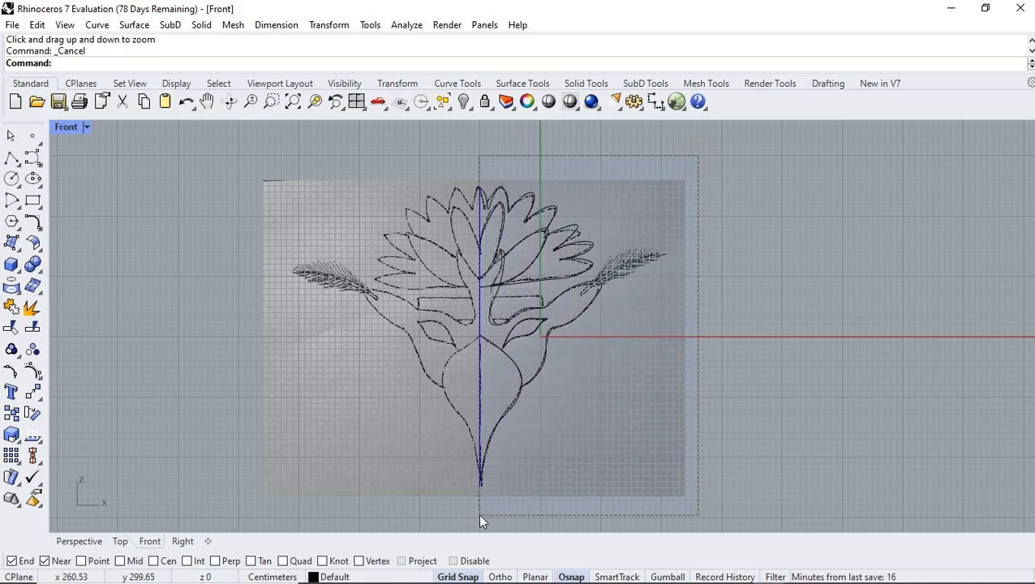
pyautogui.moveTo(480, 515); pyautogui.dragTo(479, 516)
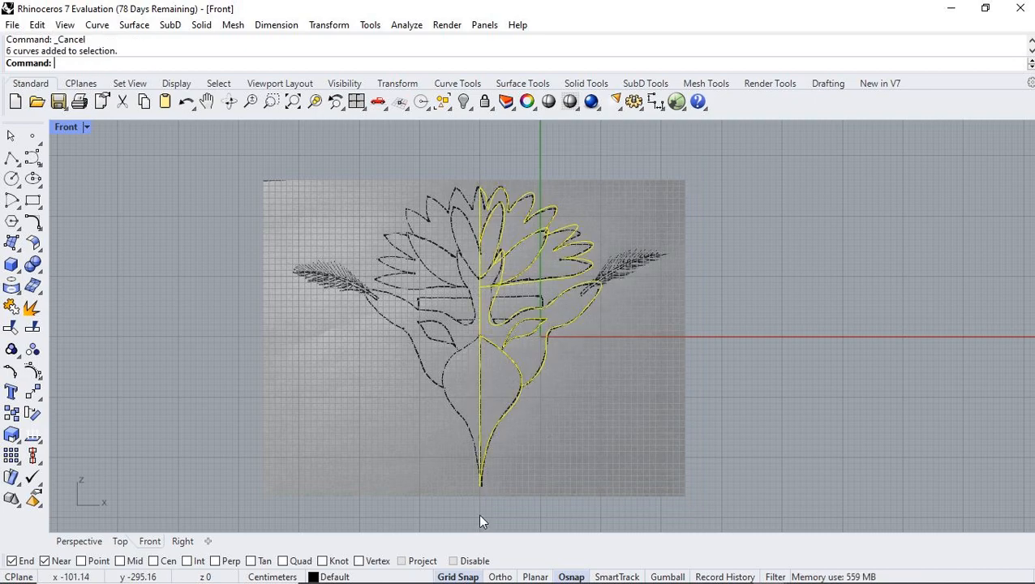
pyautogui.click(479, 310)
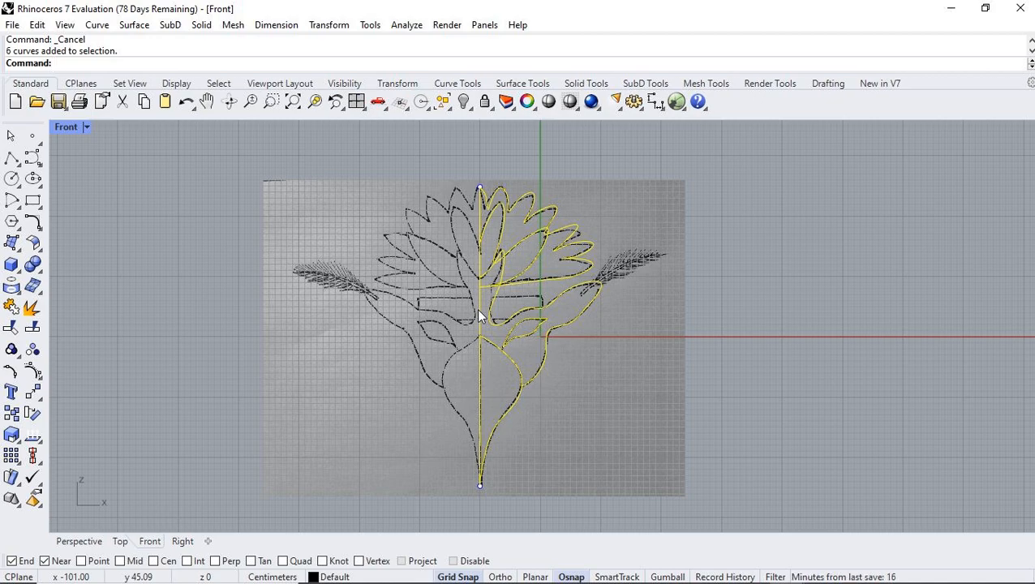
pyautogui.keyDown('ctrl'); pyautogui.click(479, 310); pyautogui.keyUp('ctrl')
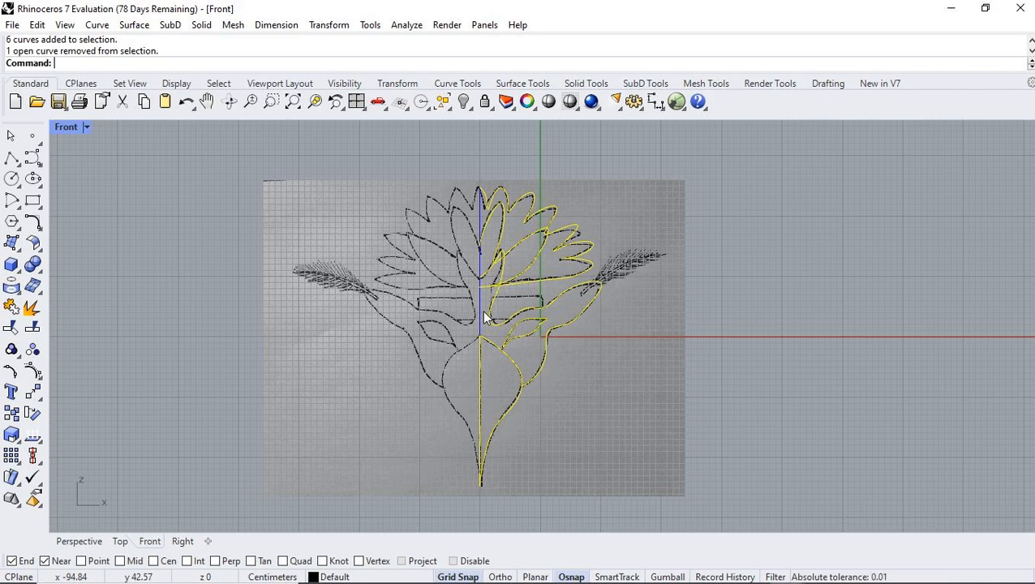
pyautogui.write('Mirror')
pyautogui.press('Return')
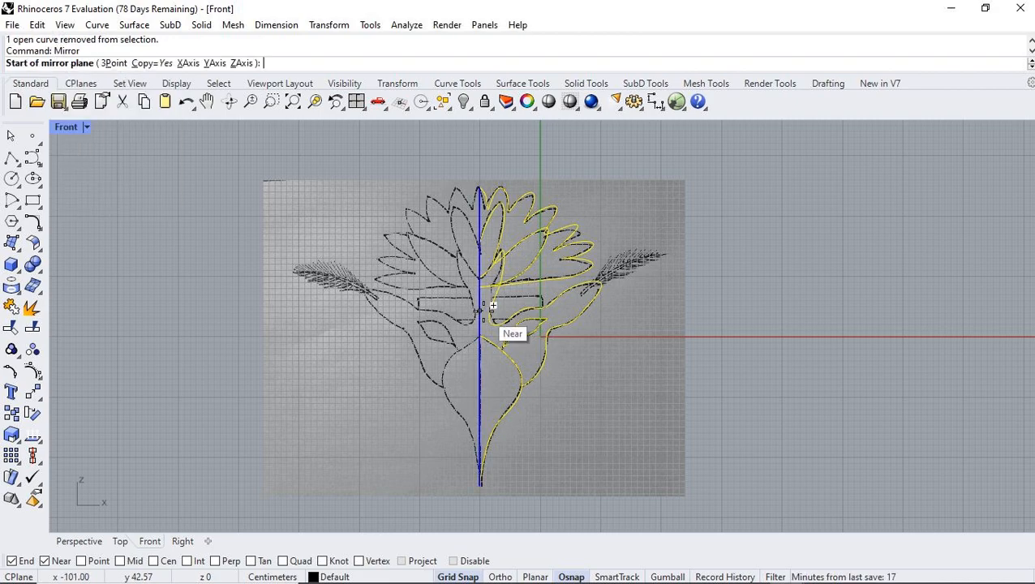
pyautogui.click(480, 479)
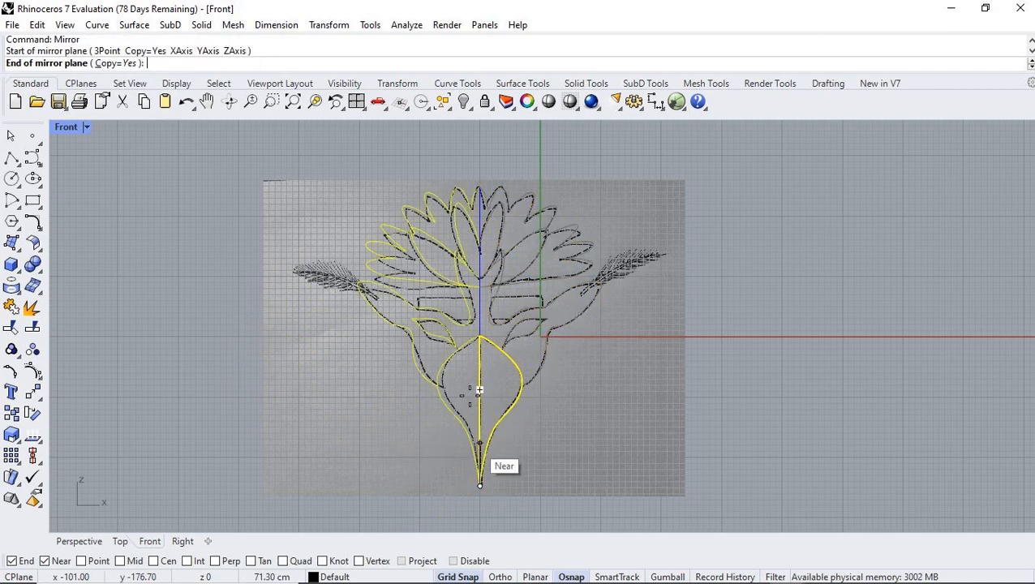
pyautogui.click(480, 185)
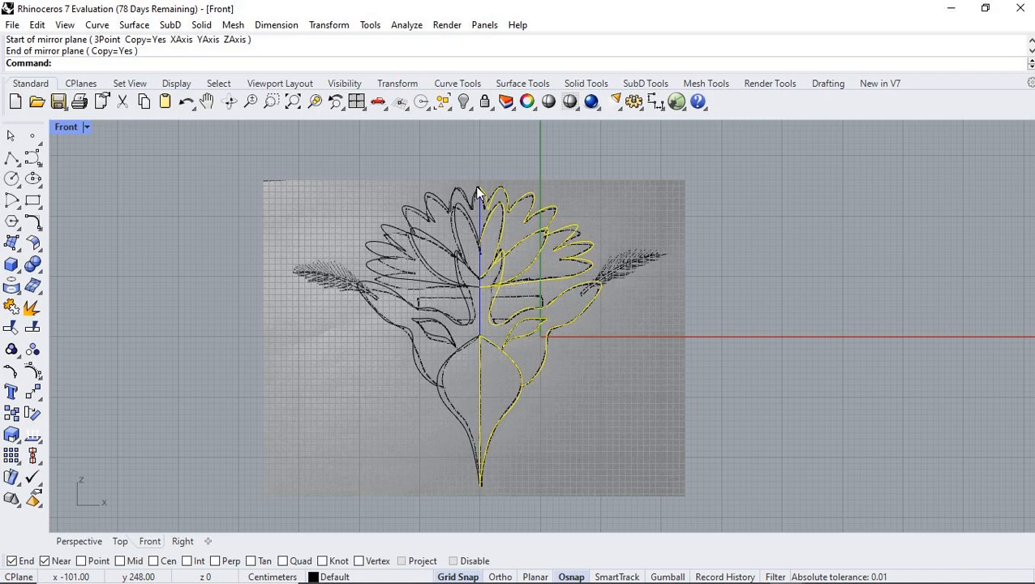
# Step: Check the mirrored result by selecting the petal, crest, face and eye curves individually on both halves
pyautogui.click(476, 227)
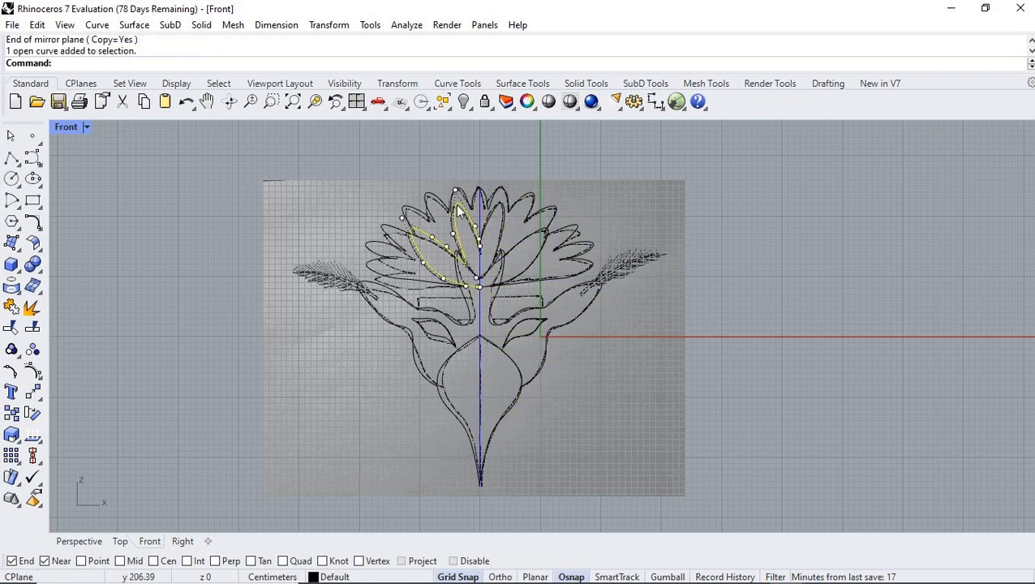
pyautogui.keyDown('shift'); pyautogui.click(445, 208); pyautogui.keyUp('shift')
pyautogui.click(498, 201)
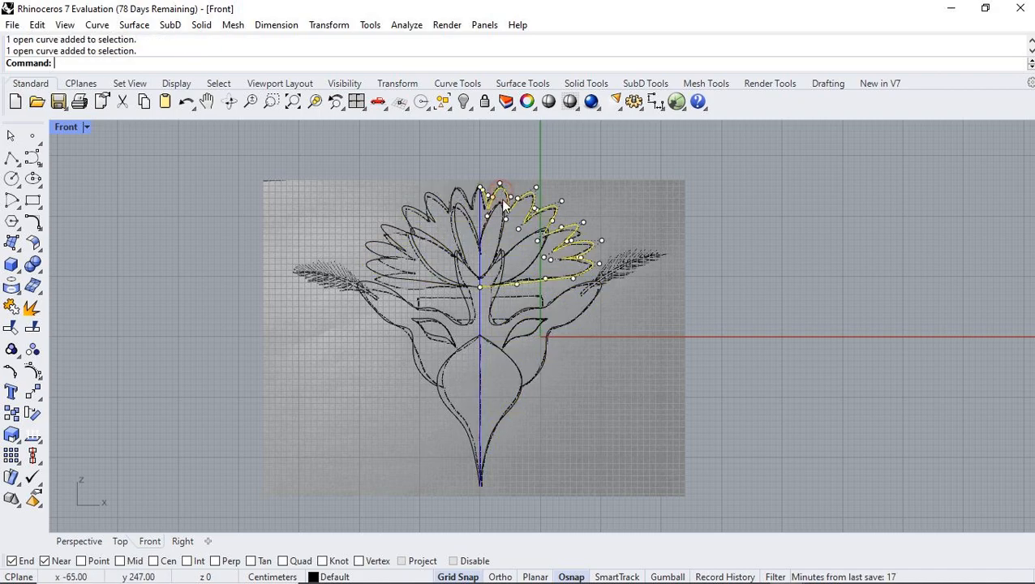
pyautogui.click(411, 304)
pyautogui.click(502, 322)
pyautogui.click(450, 339)
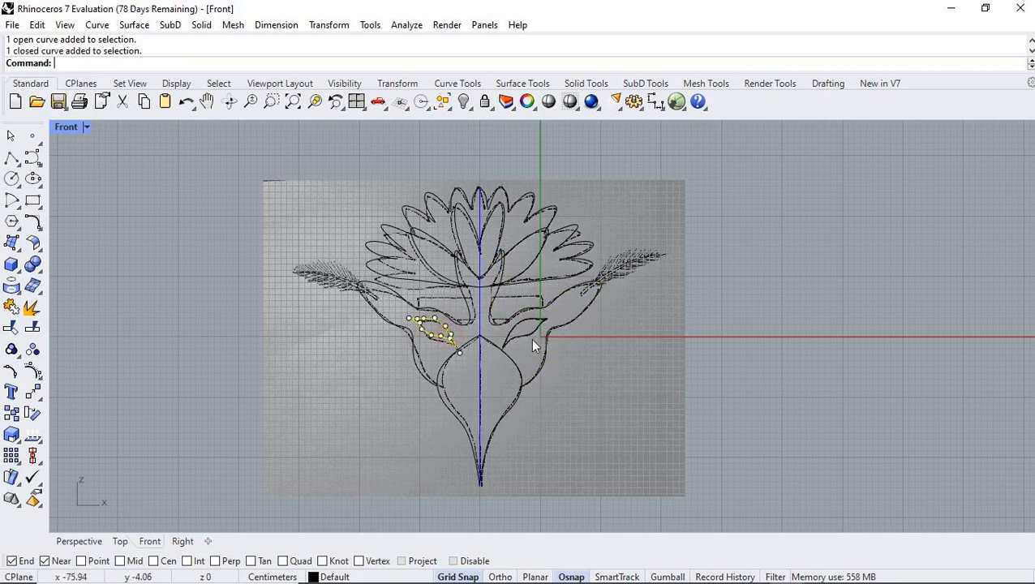
# Step: Select the right eye curve and both beak halves one by one to examine them, ending with nothing selected
pyautogui.click(530, 335)
pyautogui.click(508, 356)
pyautogui.click(441, 369)
pyautogui.click(734, 396)
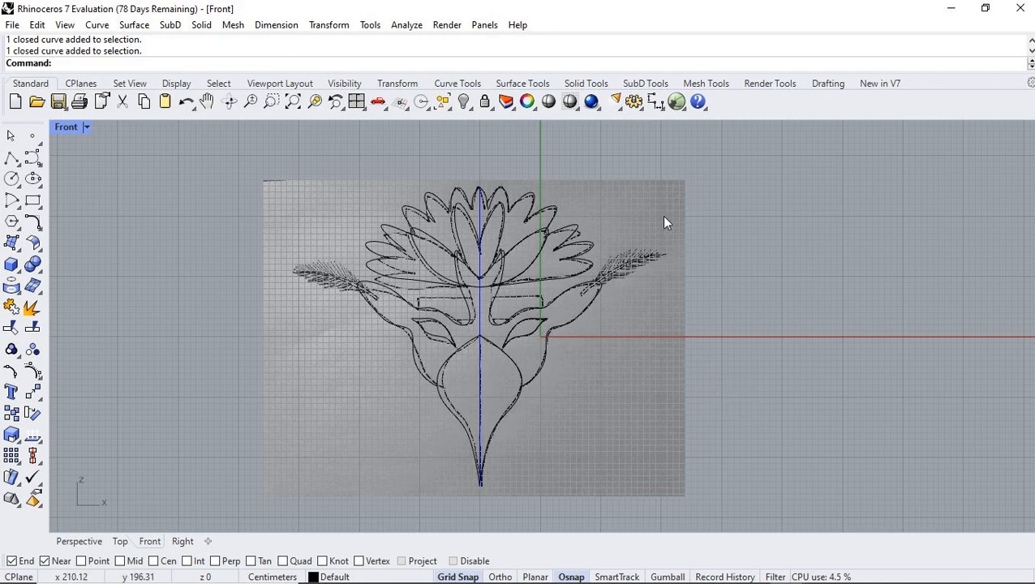
# Step: Move the complete mirrored mask outline horizontally to the right, clear of the background sketch
pyautogui.moveTo(670, 173); pyautogui.dragTo(281, 519)
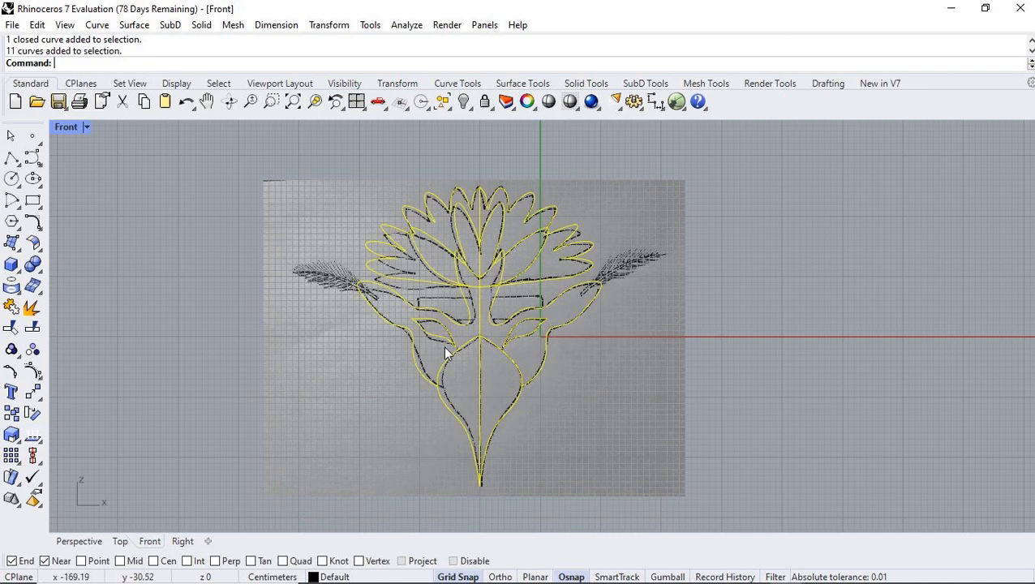
pyautogui.keyDown('shift'); pyautogui.moveTo(479, 281); pyautogui.dragTo(939, 287); pyautogui.keyUp('shift')
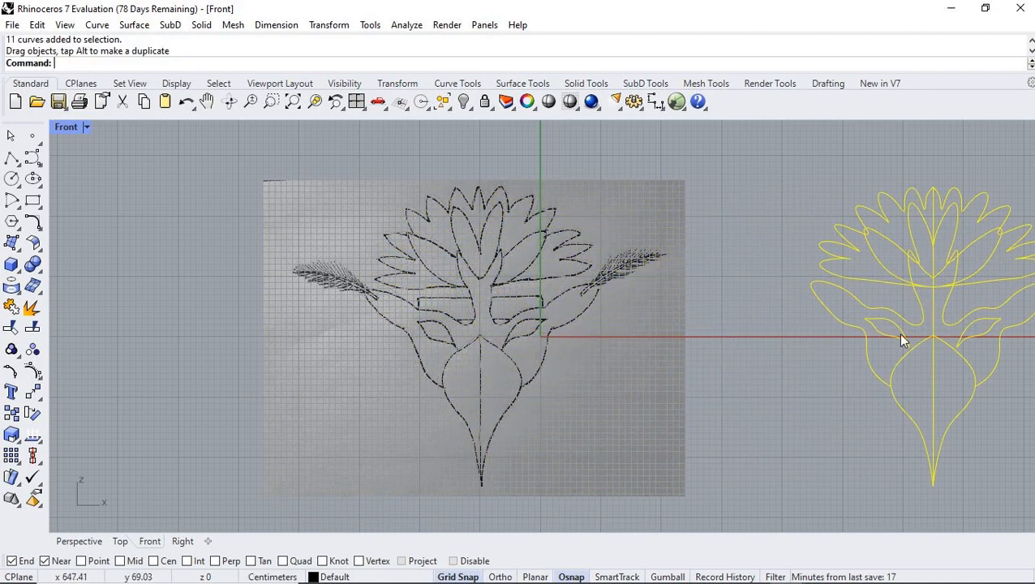
pyautogui.click(835, 434)
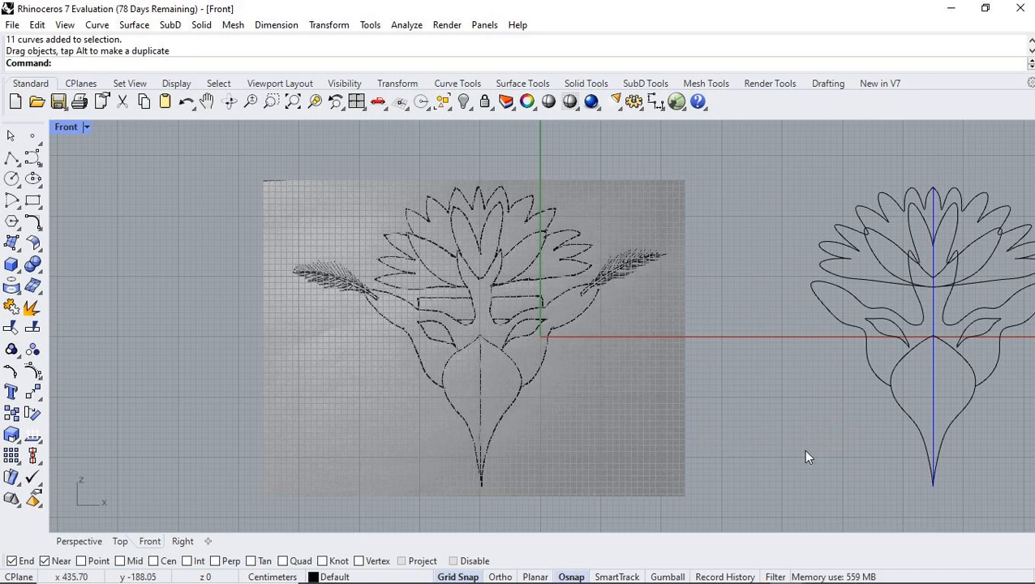
# Step: Select all the moved mask curves and shift them farther right into the empty area of the Front view
pyautogui.rightClick(789, 364)
pyautogui.rightClick(784, 364)
pyautogui.rightClick(784, 364)
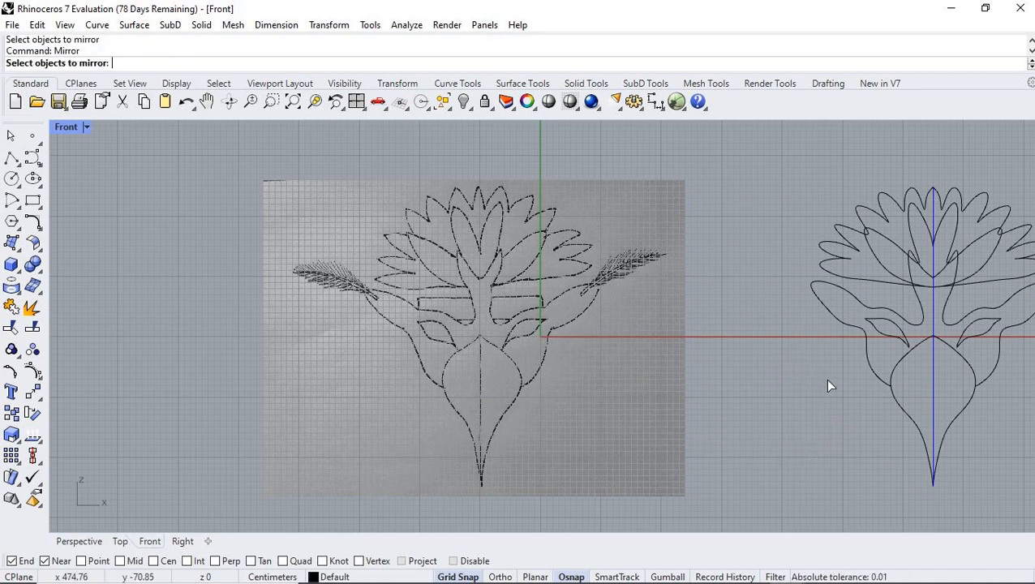
pyautogui.moveTo(827, 380)
pyautogui.mouseDown(button='right')
pyautogui.moveTo(450, 377)
pyautogui.moveTo(146, 391)
pyautogui.mouseUp(button='right')
pyautogui.moveTo(180, 377); pyautogui.dragTo(85, 503)
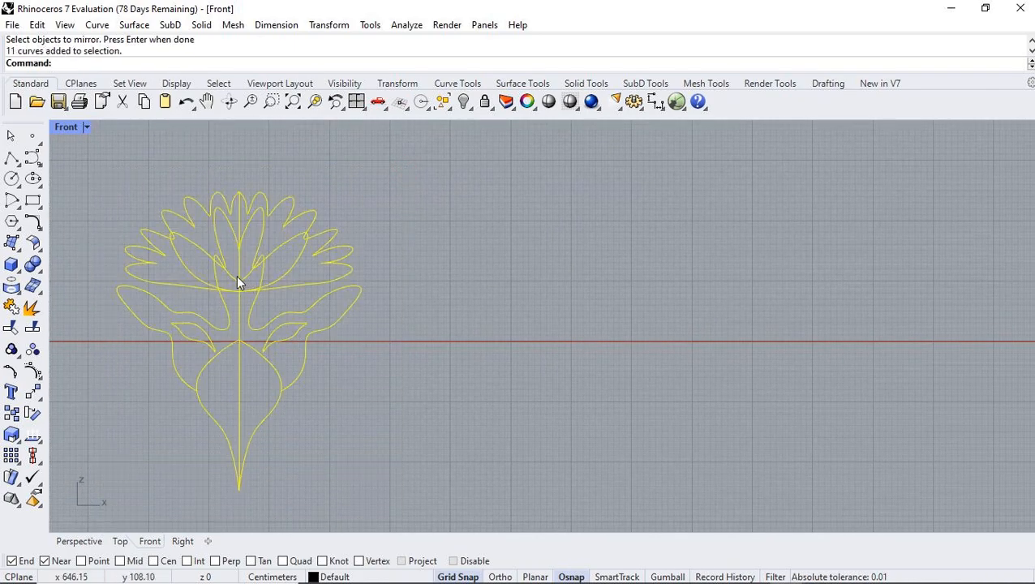
pyautogui.moveTo(247, 278); pyautogui.dragTo(580, 327)
pyautogui.click(691, 386)
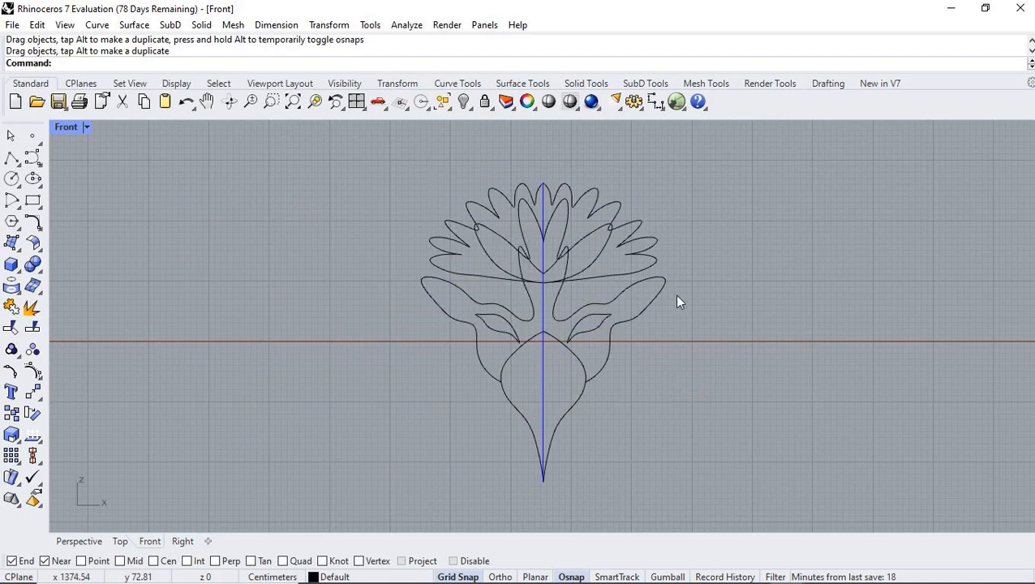
# Step: Delete the blue vertical centre line and join the two scalloped crest halves into one closed curve
pyautogui.click(544, 209)
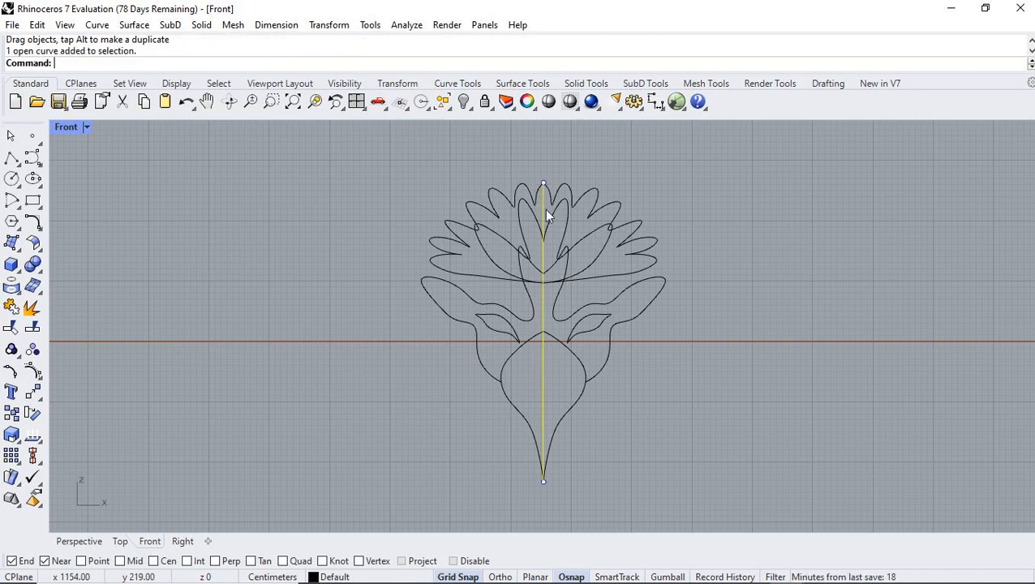
pyautogui.press('Delete')
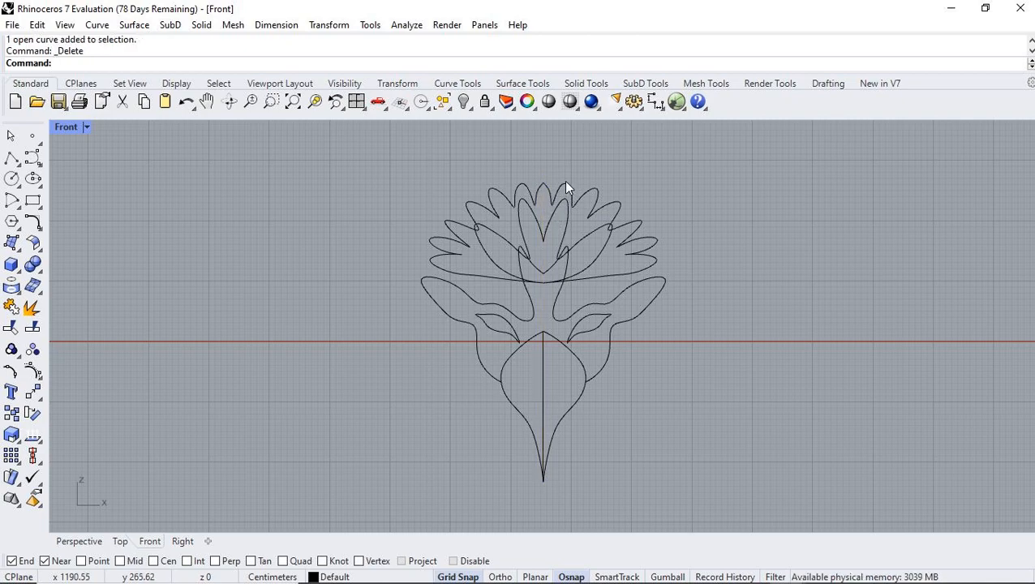
pyautogui.click(564, 180)
pyautogui.click(523, 183)
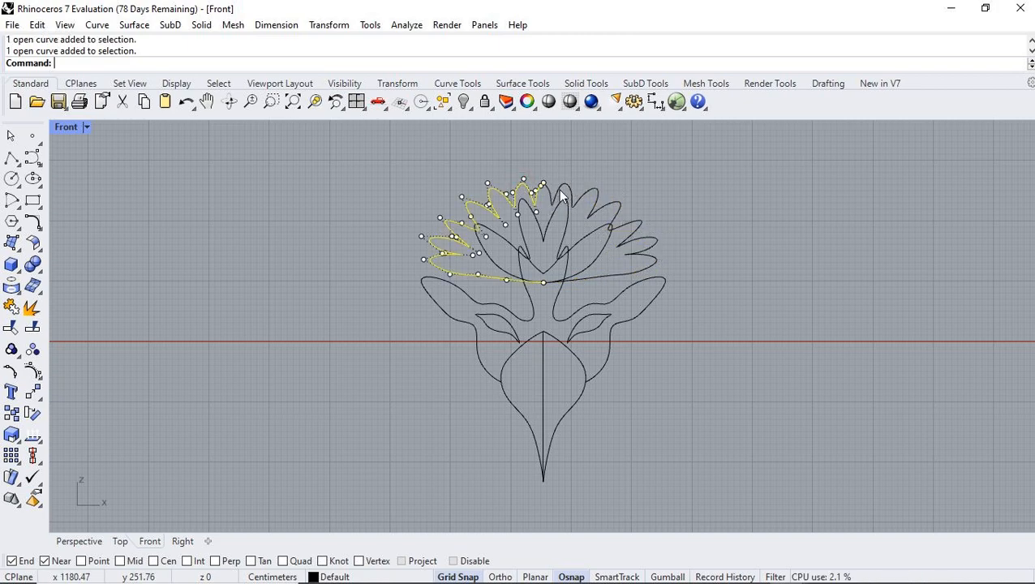
pyautogui.keyDown('shift'); pyautogui.click(568, 190); pyautogui.keyUp('shift')
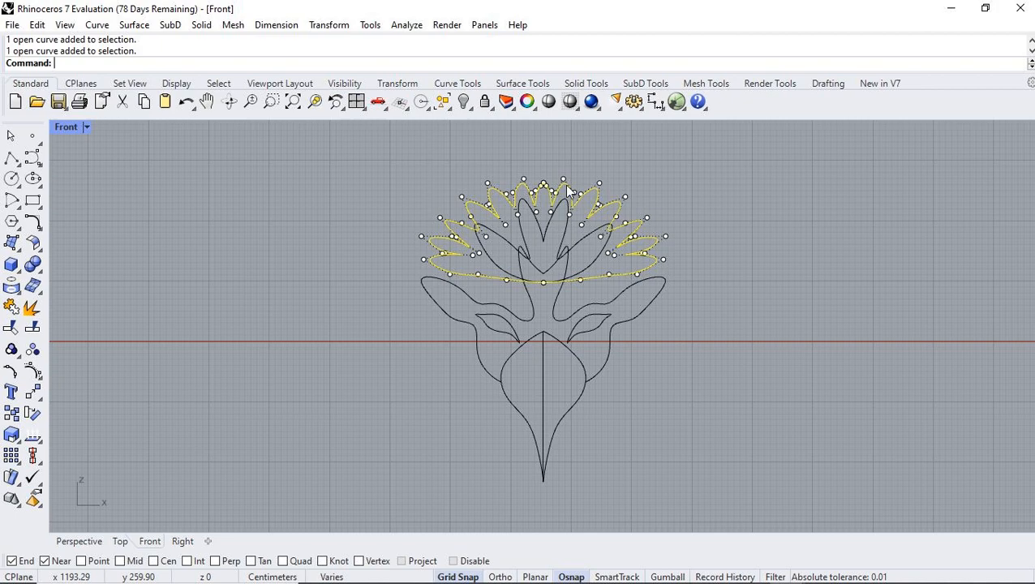
pyautogui.write('join')
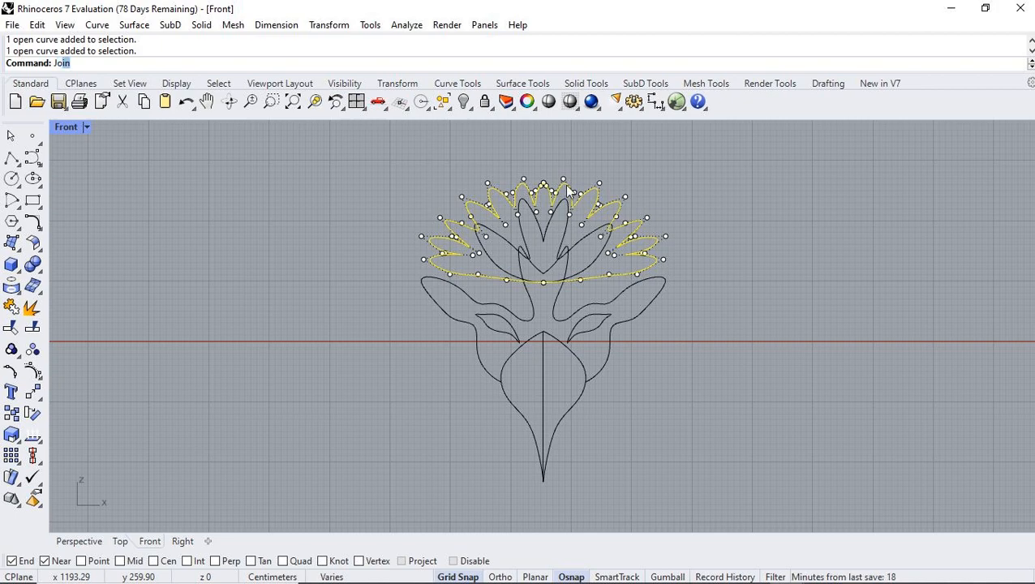
pyautogui.press('Return')
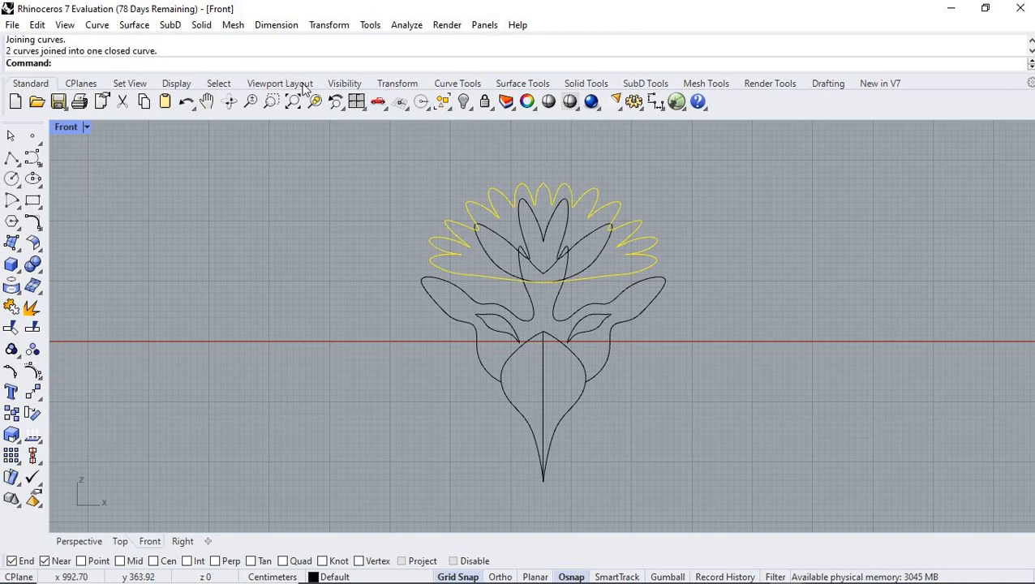
# Step: Round the crest's middle petal by deleting its pointed tip control point and raising the two neighbouring control points
pyautogui.click(657, 175)
pyautogui.click(569, 181)
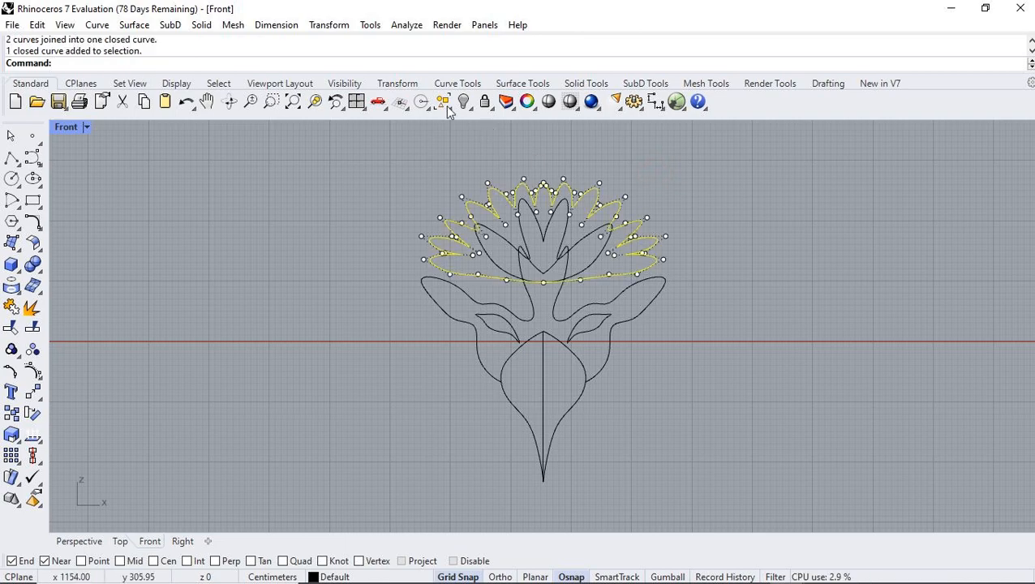
pyautogui.click(251, 100)
pyautogui.moveTo(542, 177); pyautogui.dragTo(573, 475)
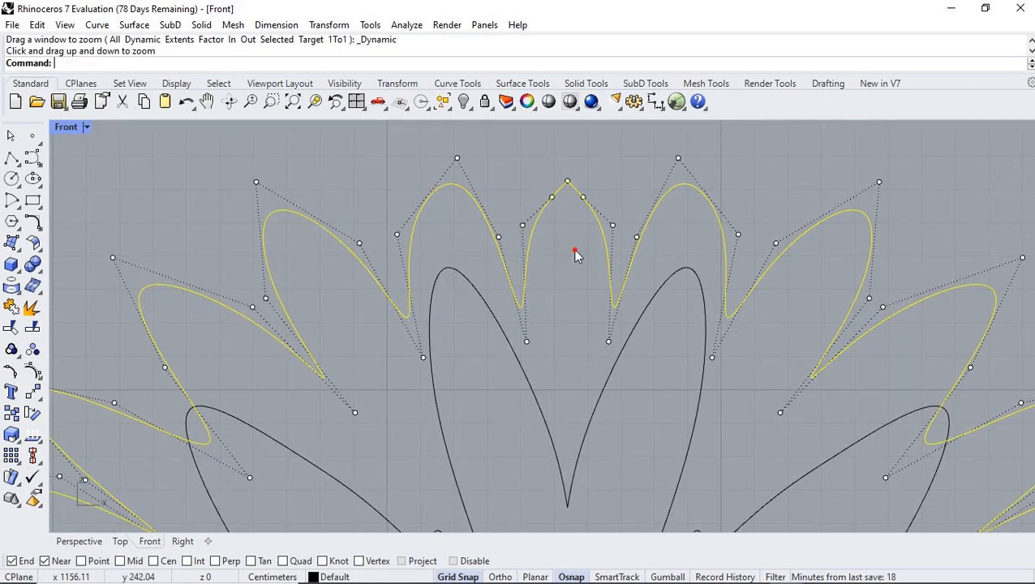
pyautogui.press('Escape')
pyautogui.click(565, 185)
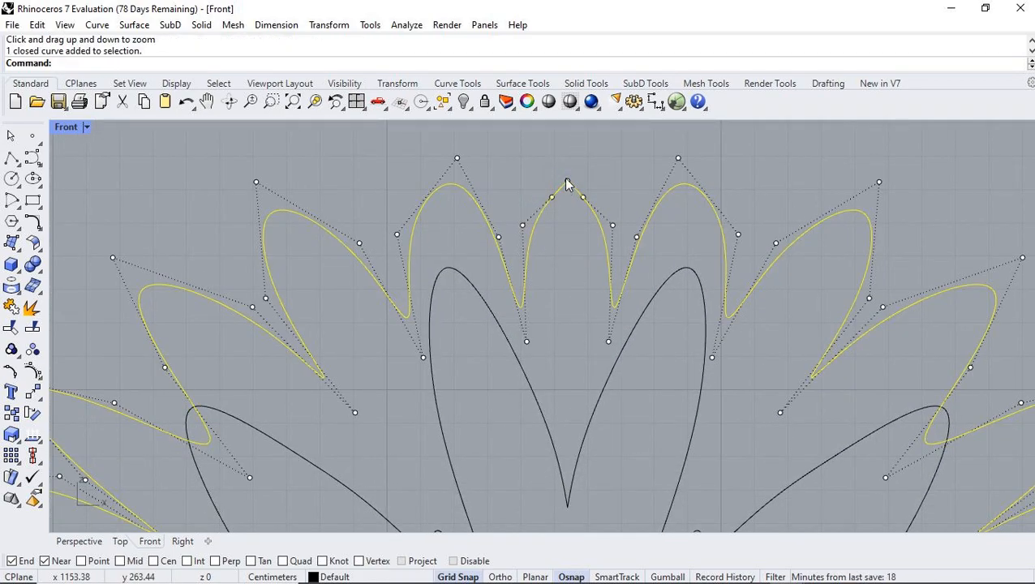
pyautogui.click(570, 219)
pyautogui.click(567, 185)
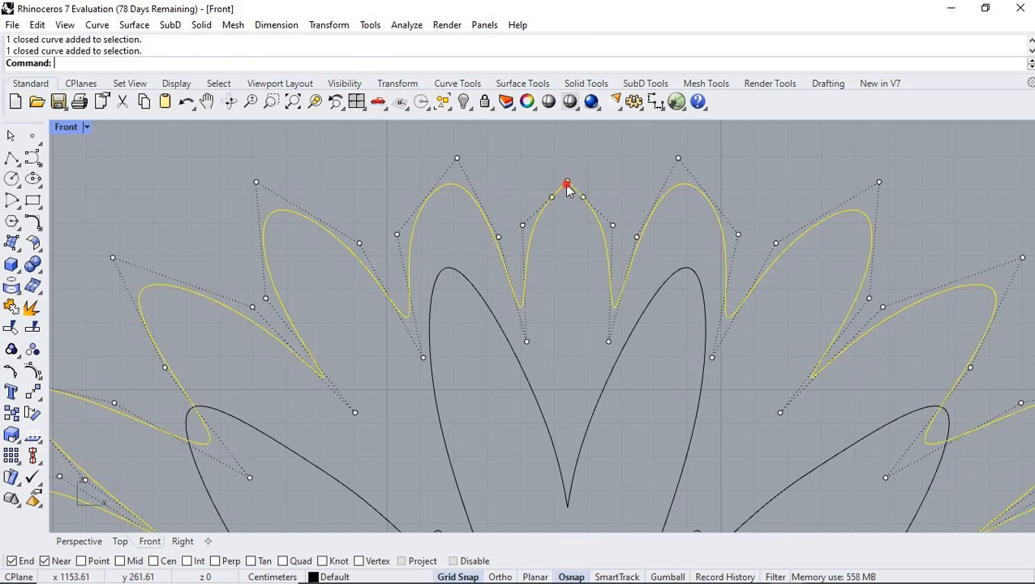
pyautogui.click(579, 235)
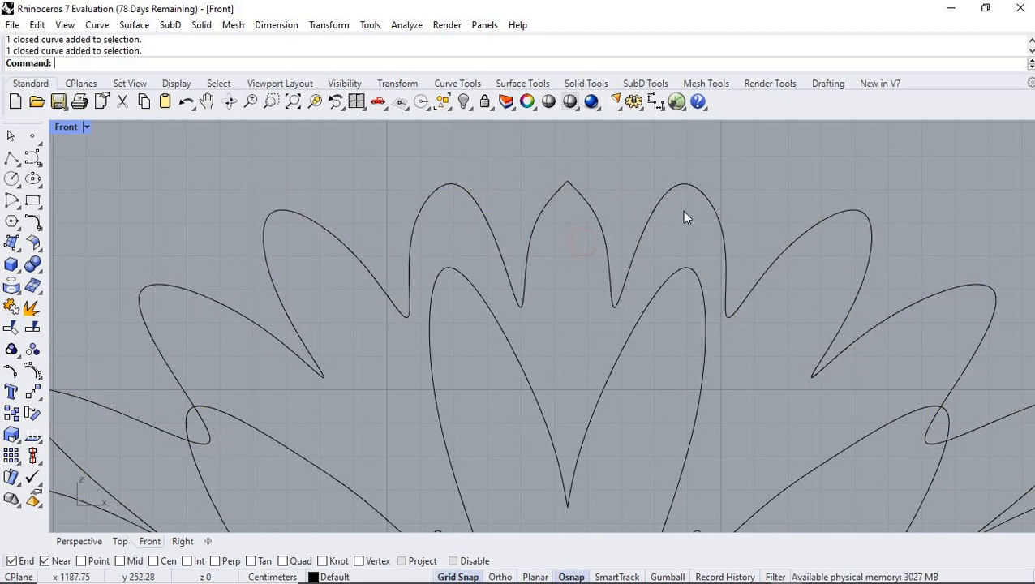
pyautogui.click(571, 184)
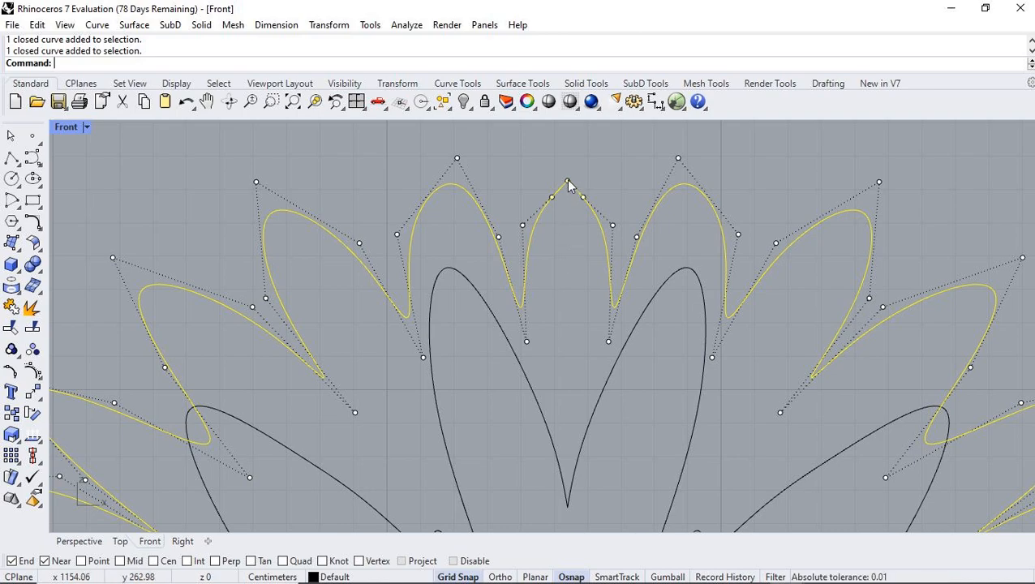
pyautogui.click(568, 181)
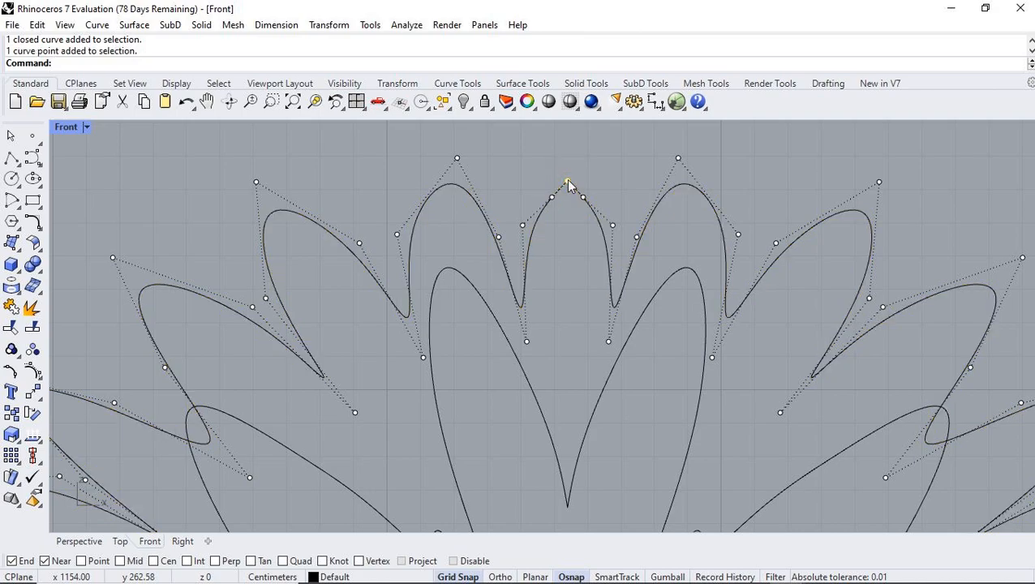
pyautogui.press('Delete')
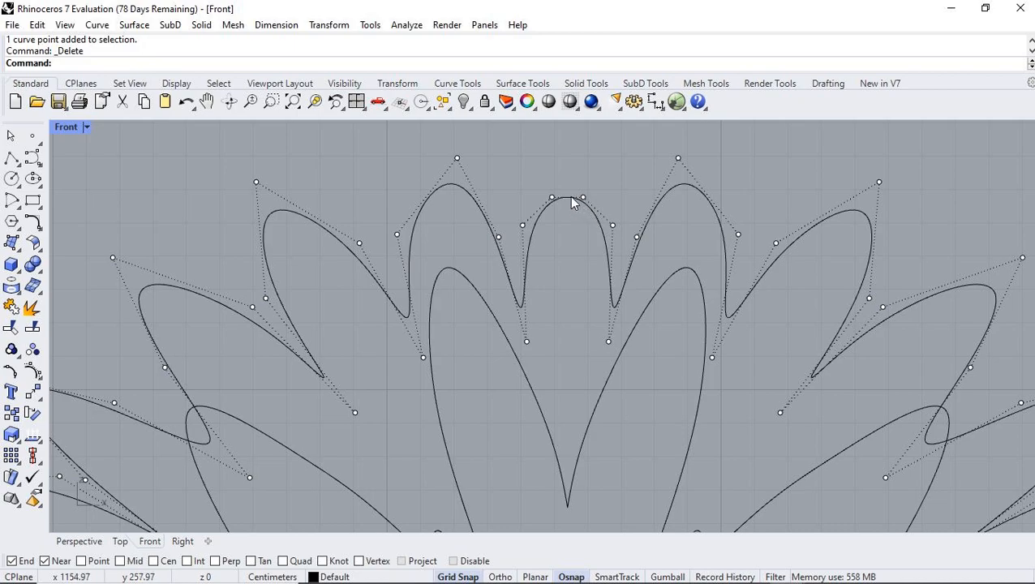
pyautogui.moveTo(610, 179); pyautogui.dragTo(577, 163)
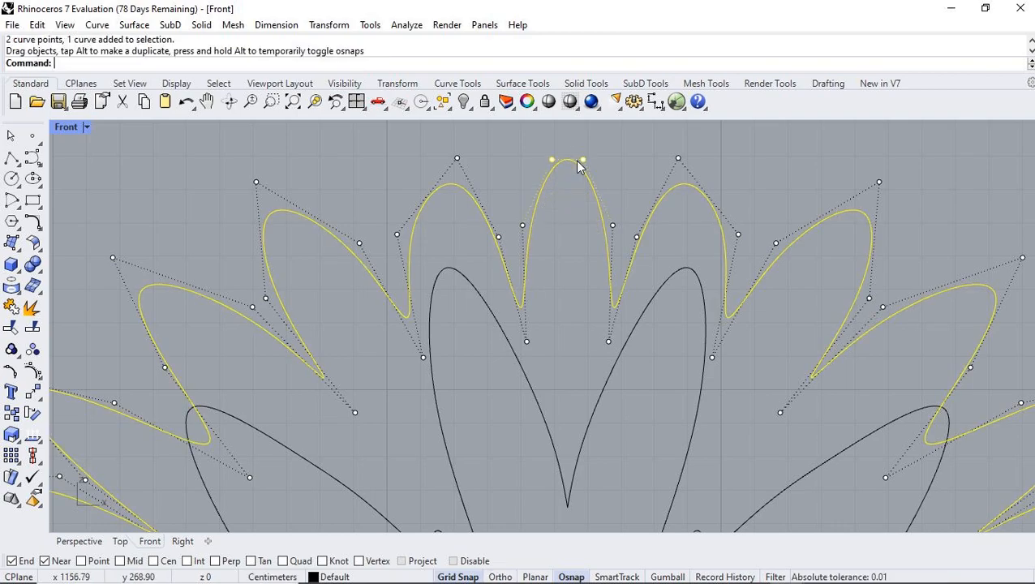
pyautogui.click(568, 244)
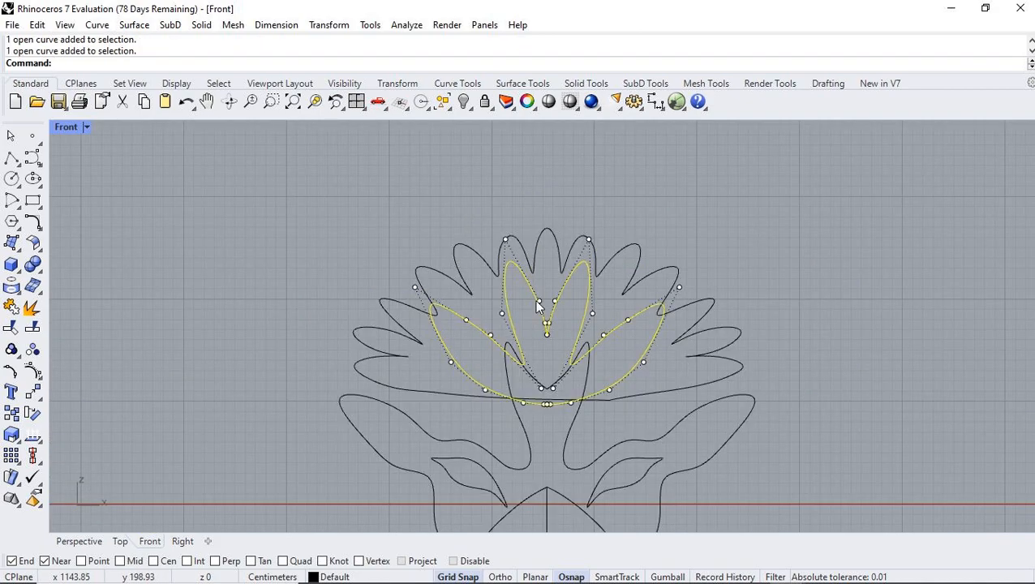
# Step: Join the left and right inner petal curves inside the crest into one closed curve
pyautogui.click(617, 194)
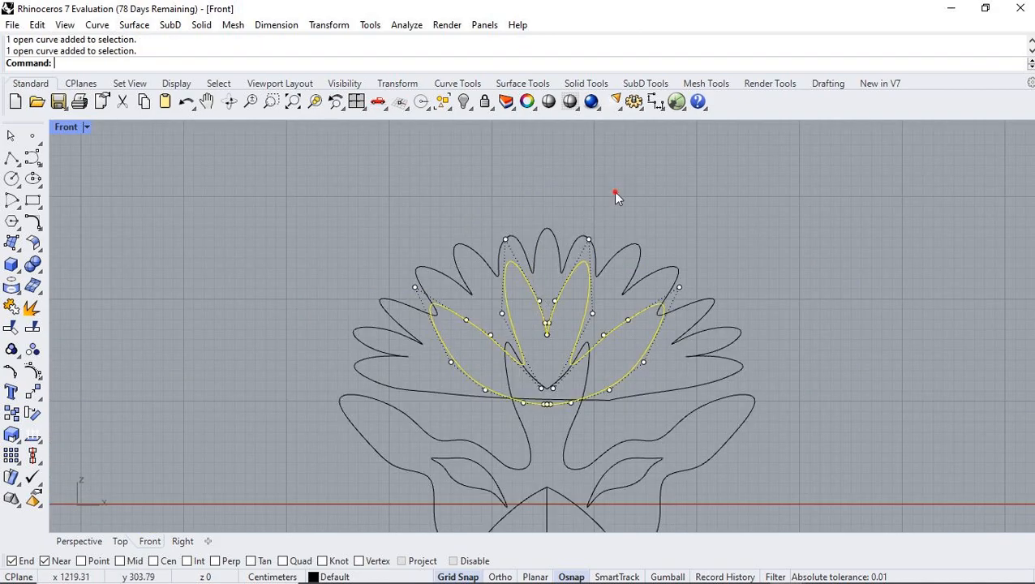
pyautogui.click(585, 306)
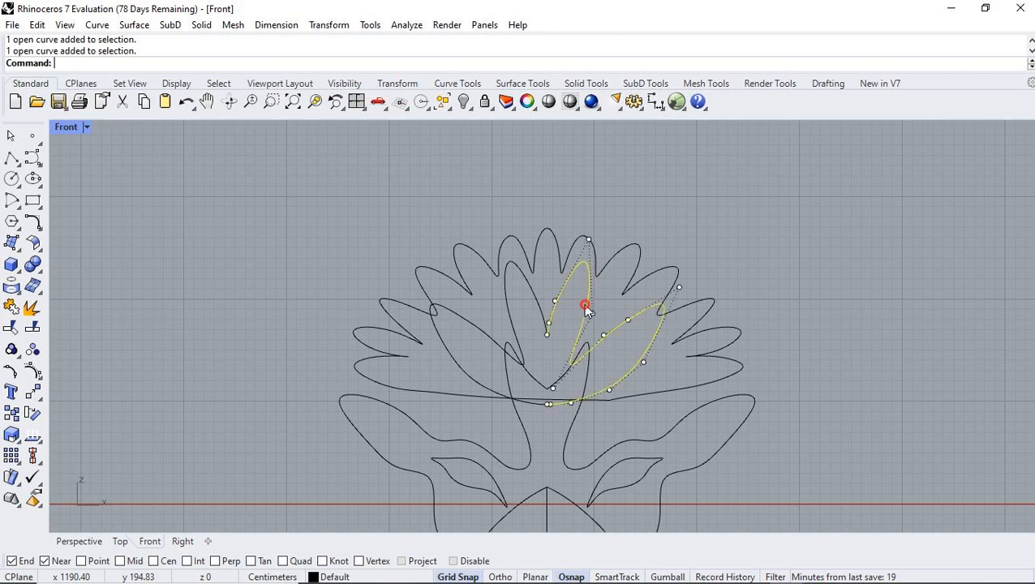
pyautogui.keyDown('shift'); pyautogui.click(528, 295); pyautogui.keyUp('shift')
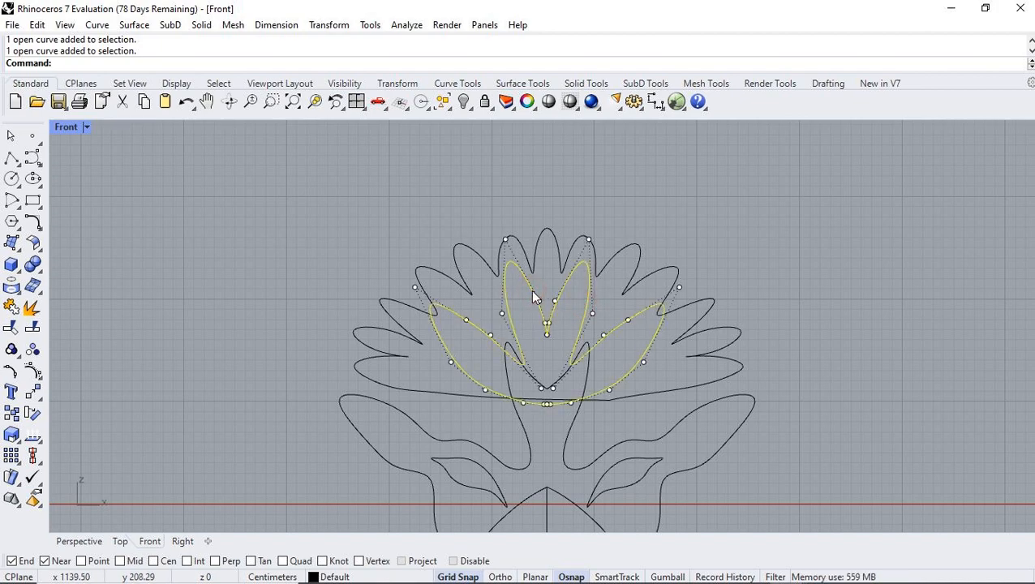
pyautogui.write('join')
pyautogui.press('Return')
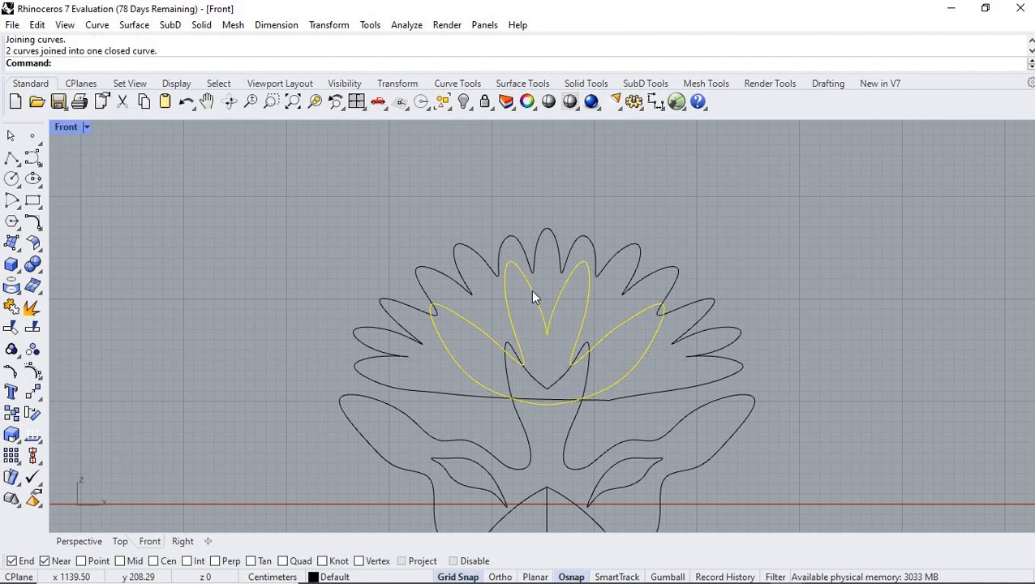
# Step: Join the left and right face outline curves that meet below the inner petals
pyautogui.click(864, 340)
pyautogui.click(581, 380)
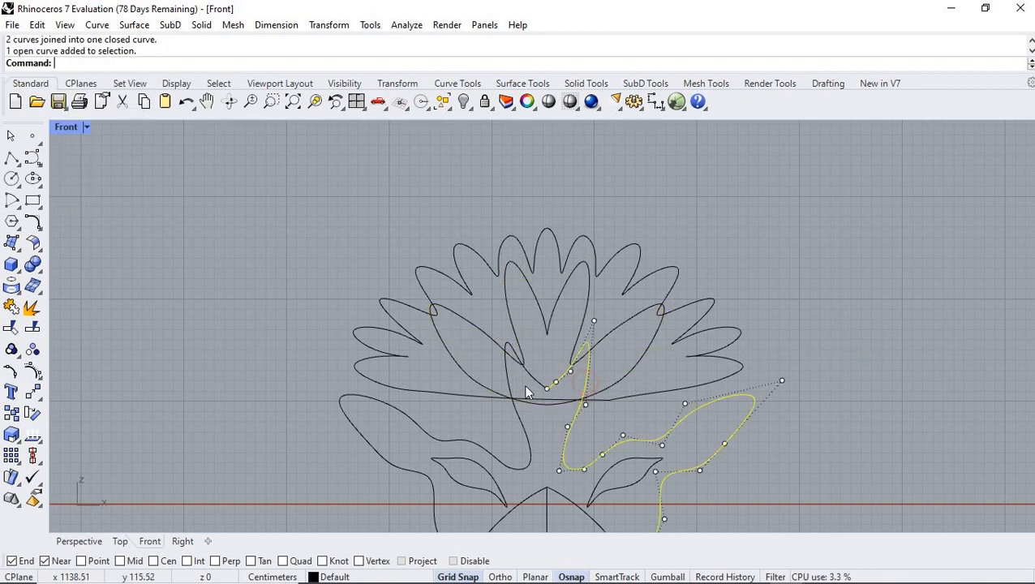
pyautogui.keyDown('shift'); pyautogui.click(512, 388); pyautogui.keyUp('shift')
pyautogui.write('joi')
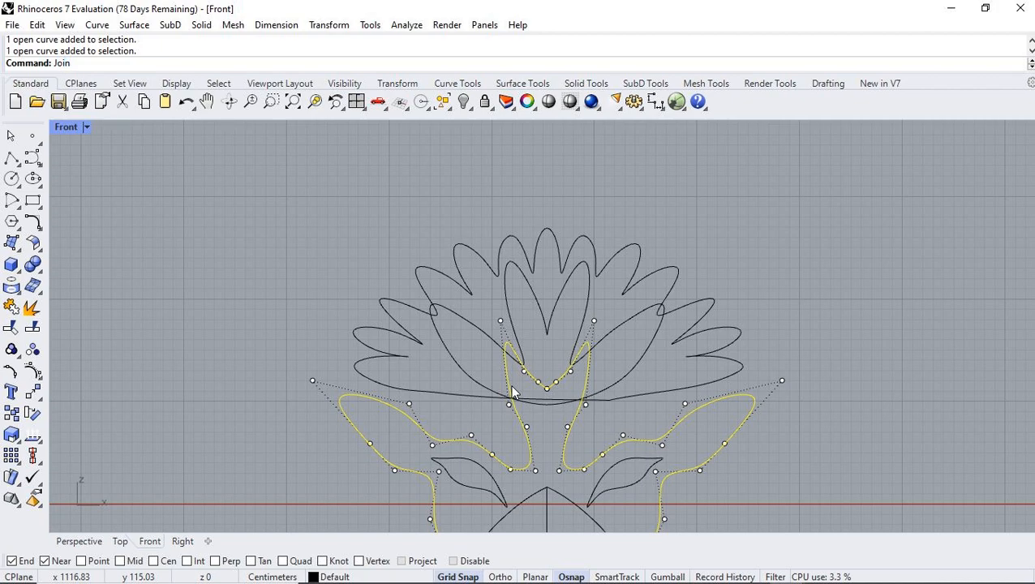
pyautogui.press('Return')
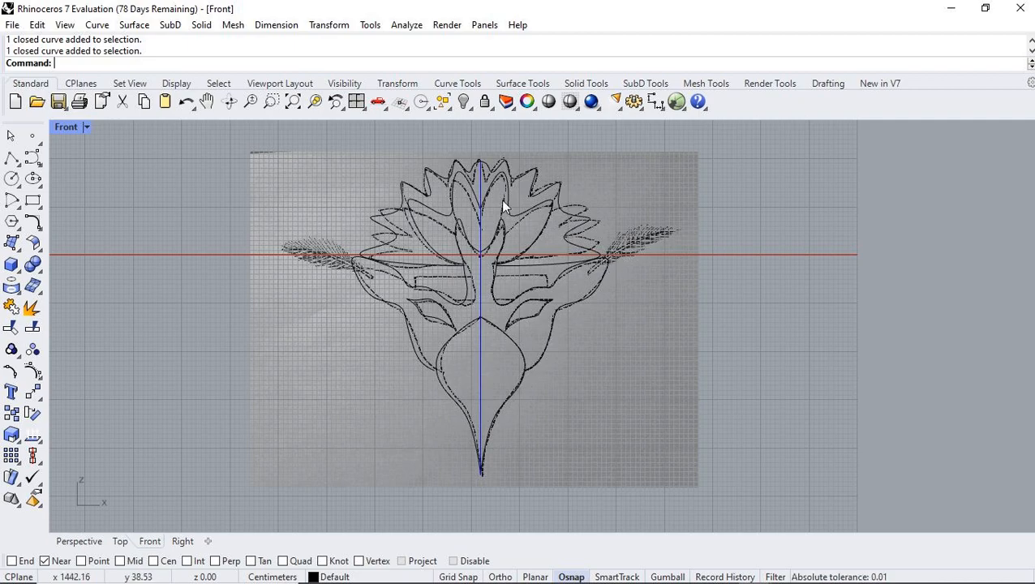
# Step: Show all four viewports and orbit the Perspective view to examine the mask curves from the front and side
pyautogui.click(356, 103)
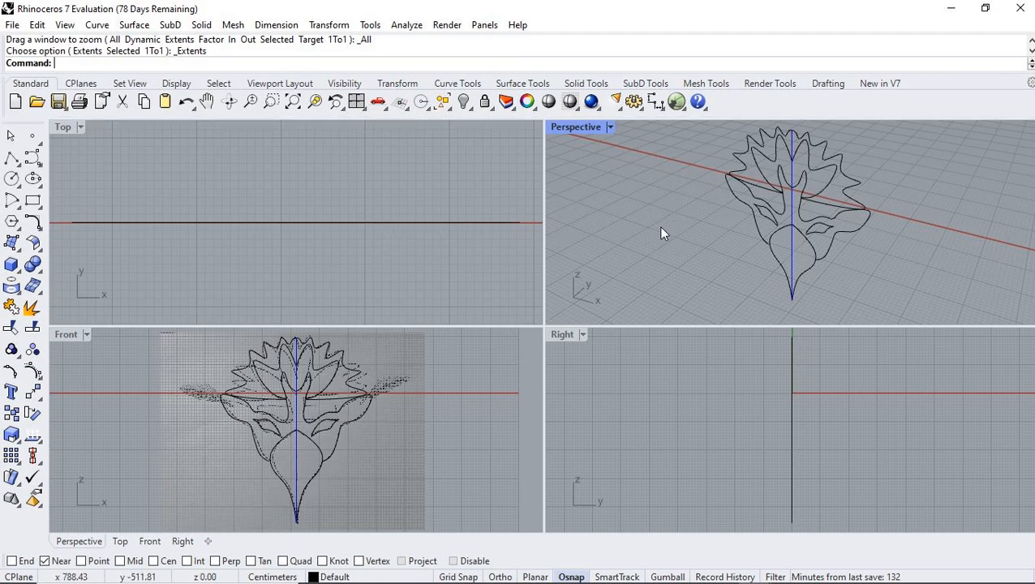
pyautogui.moveTo(926, 234); pyautogui.dragTo(795, 413, button='right')
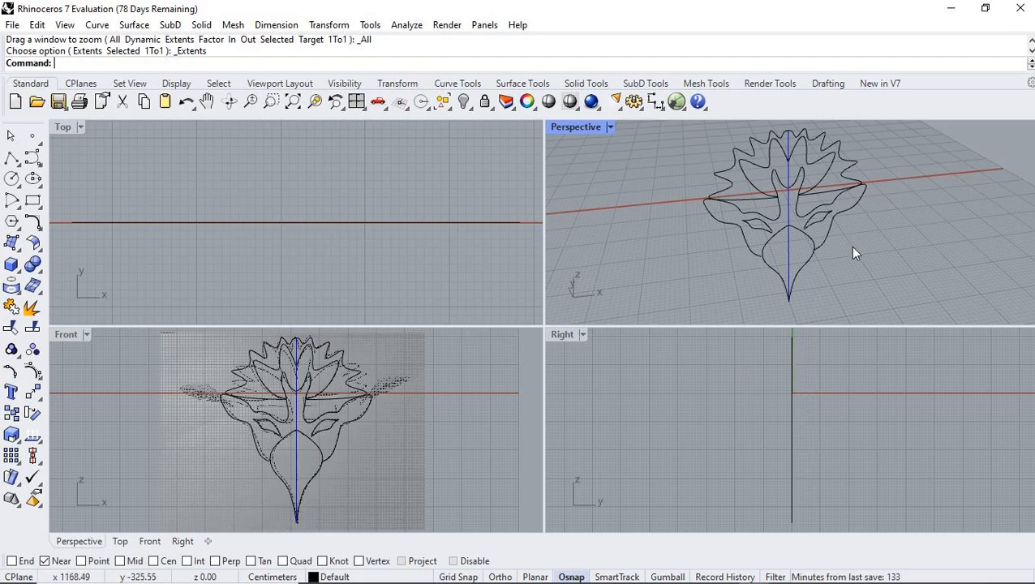
pyautogui.moveTo(912, 248); pyautogui.dragTo(679, 273, button='right')
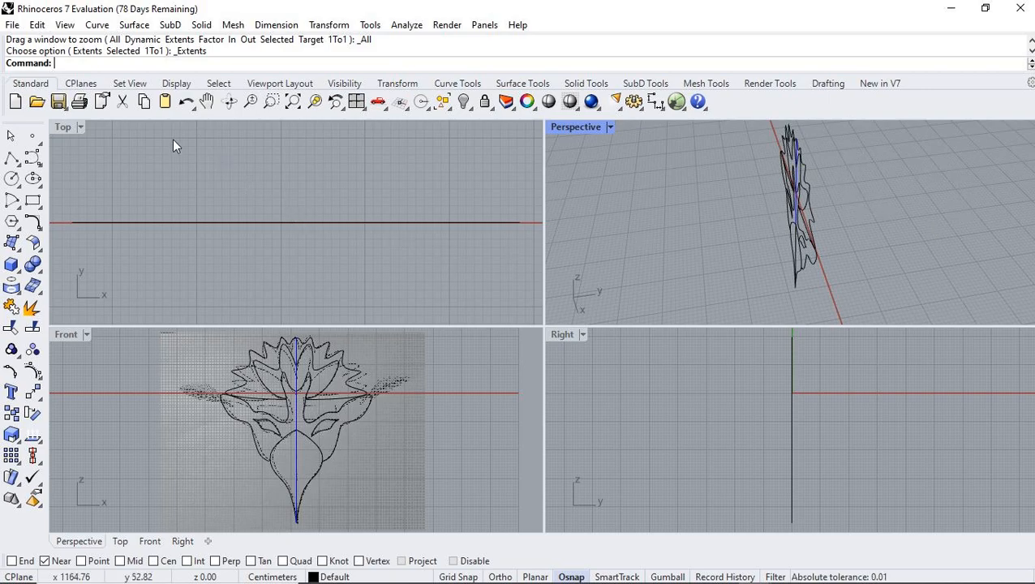
# Step: Draw a circle by diameter in the Top view, about 199 cm across, starting at the middle of the mask's line
pyautogui.doubleClick(66, 127)
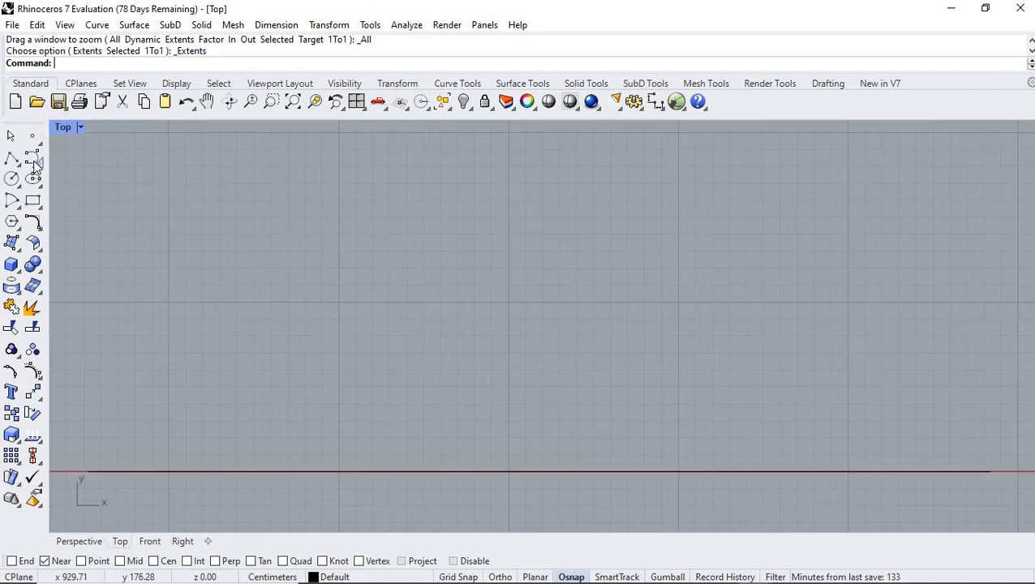
pyautogui.click(12, 182)
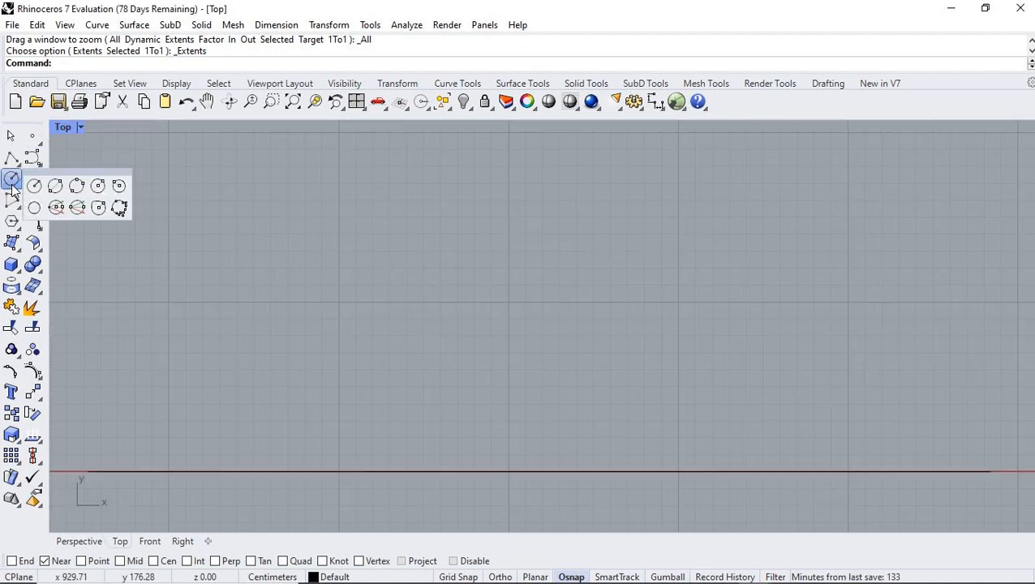
pyautogui.click(54, 187)
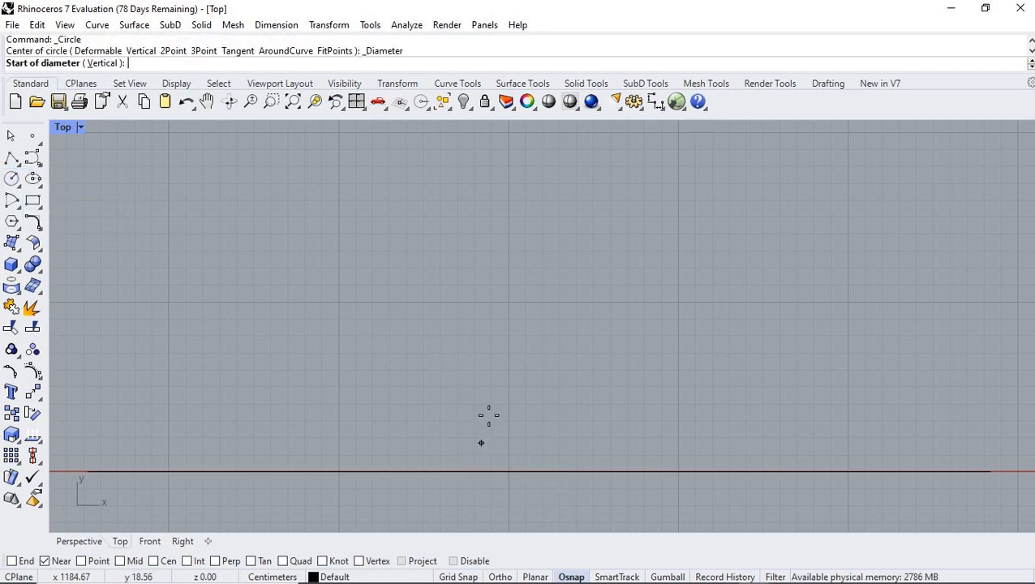
pyautogui.click(508, 471)
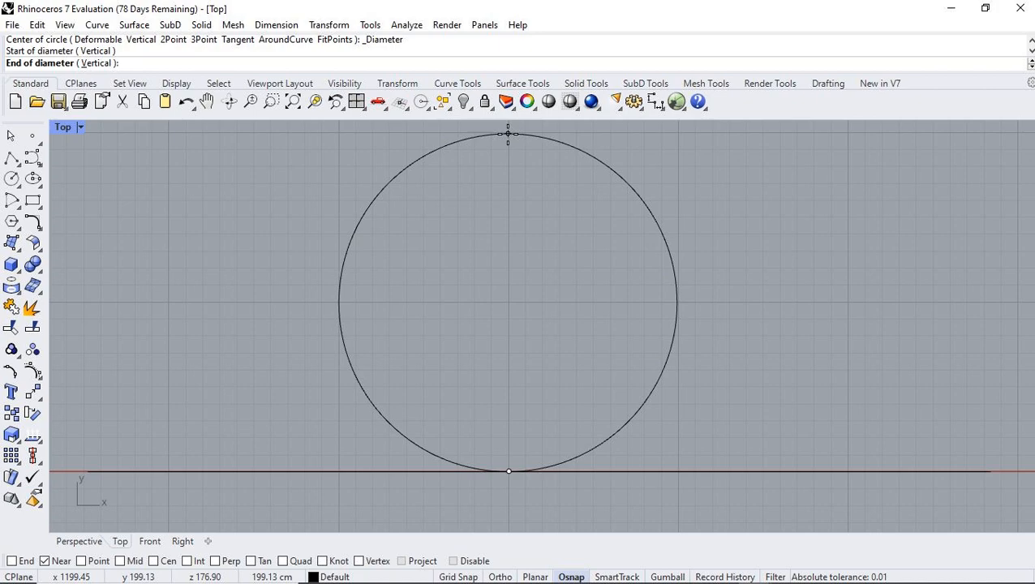
pyautogui.click(508, 134)
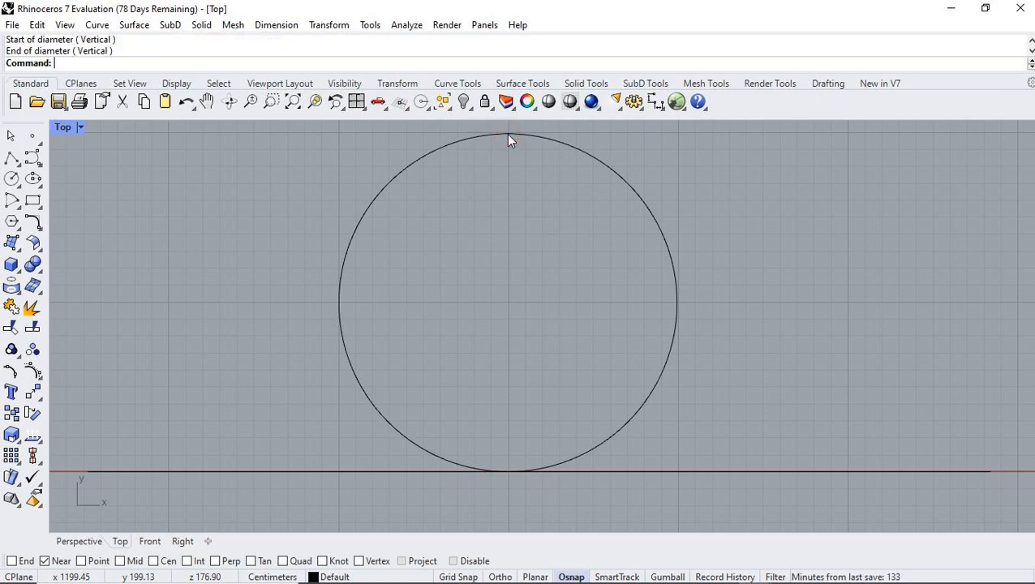
# Step: Lower the circle to the mask's eye level and enlarge it, keeping it touching the back of the mask, and check it in Perspective
pyautogui.click(355, 102)
pyautogui.moveTo(831, 246)
pyautogui.mouseDown(button='right')
pyautogui.moveTo(638, 224)
pyautogui.moveTo(937, 152)
pyautogui.moveTo(924, 210)
pyautogui.moveTo(671, 260)
pyautogui.moveTo(774, 296)
pyautogui.moveTo(885, 307)
pyautogui.moveTo(555, 127)
pyautogui.moveTo(596, 320)
pyautogui.moveTo(589, 286)
pyautogui.moveTo(990, 146)
pyautogui.moveTo(977, 127)
pyautogui.moveTo(968, 316)
pyautogui.moveTo(935, 226)
pyautogui.moveTo(1024, 227)
pyautogui.moveTo(676, 228)
pyautogui.moveTo(912, 254)
pyautogui.moveTo(924, 309)
pyautogui.moveTo(909, 306)
pyautogui.mouseUp(button='right')
pyautogui.click(357, 255)
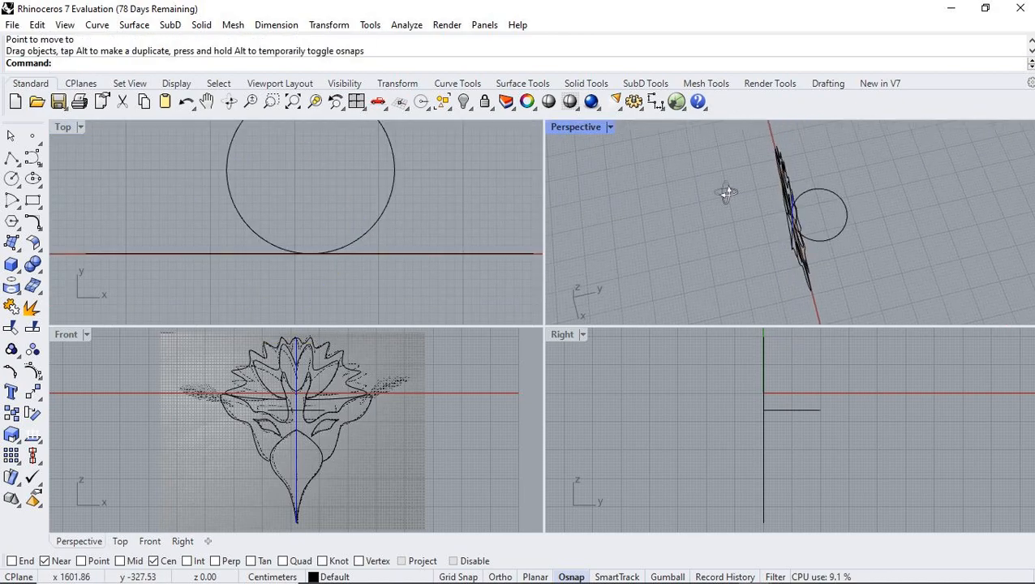
pyautogui.moveTo(728, 194); pyautogui.dragTo(540, 281, button='right')
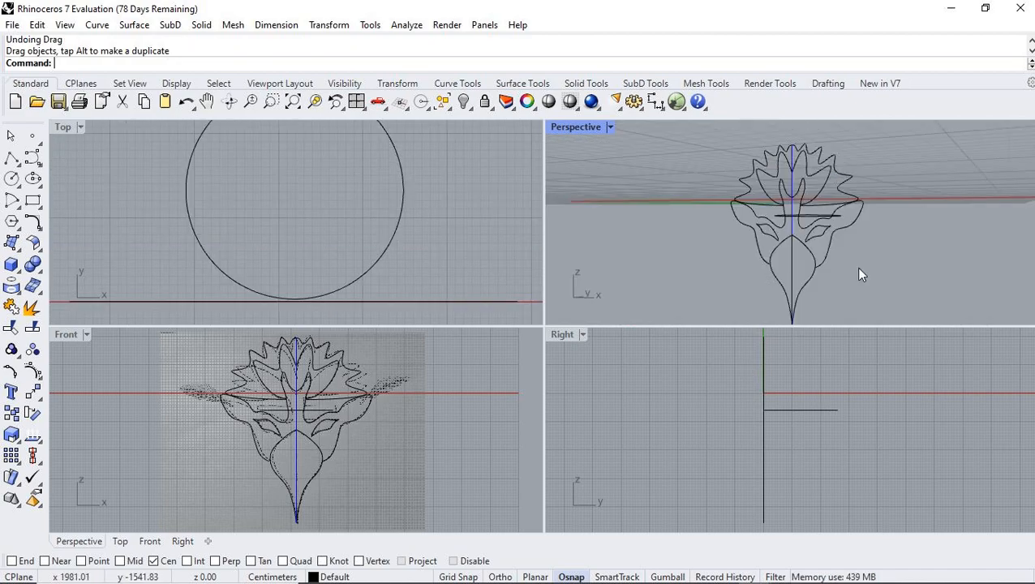
pyautogui.moveTo(893, 307); pyautogui.dragTo(596, 134, button='right')
pyautogui.doubleClick(574, 125)
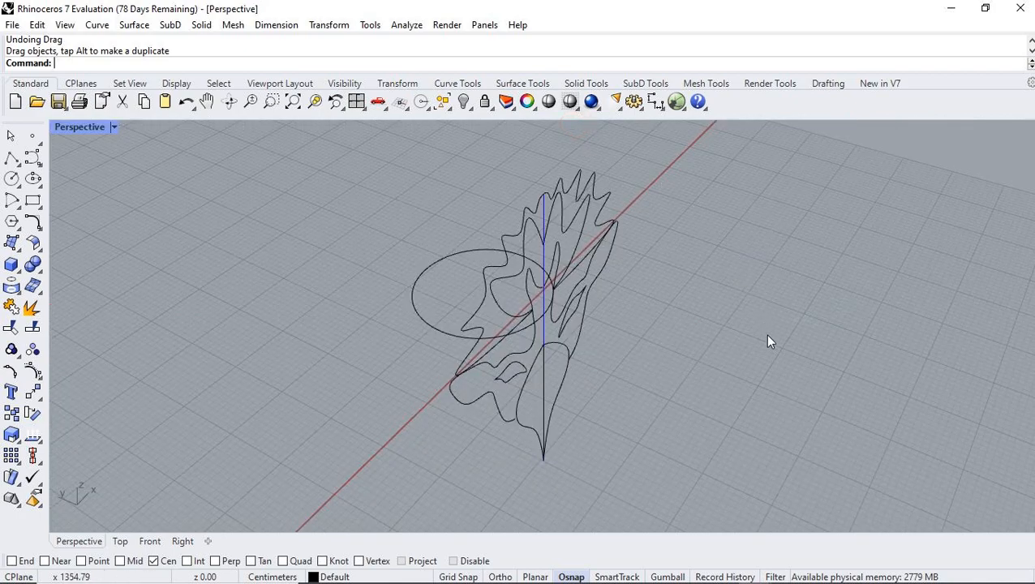
pyautogui.moveTo(764, 334); pyautogui.dragTo(528, 364, button='right')
pyautogui.click(462, 373)
pyautogui.press('Escape')
pyautogui.moveTo(702, 419); pyautogui.dragTo(714, 389, button='right')
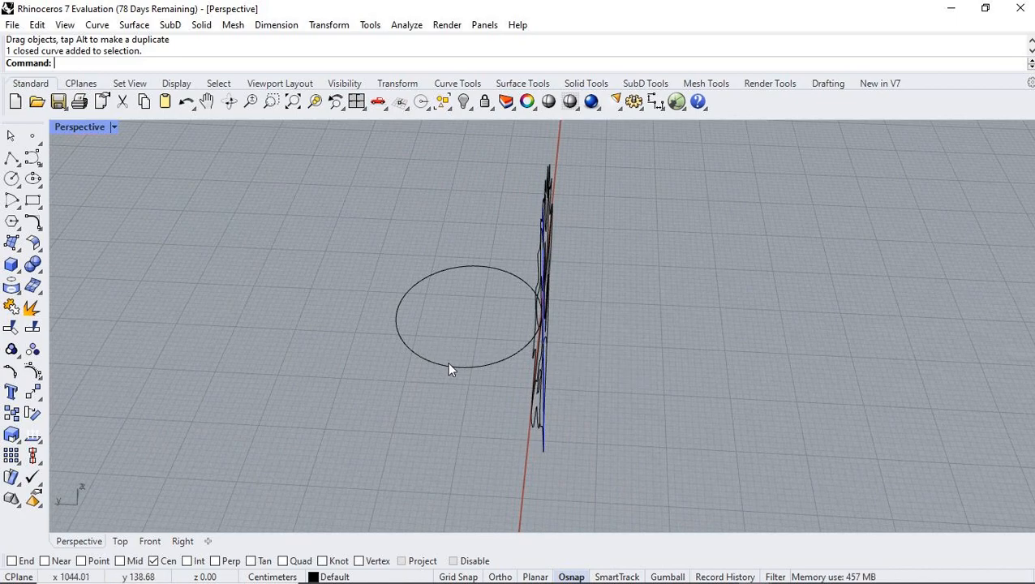
# Step: Extrude the circle about 29 cm downward as an open surface band, without capping it or deleting the input curve
pyautogui.doubleClick(60, 129)
pyautogui.click(376, 266)
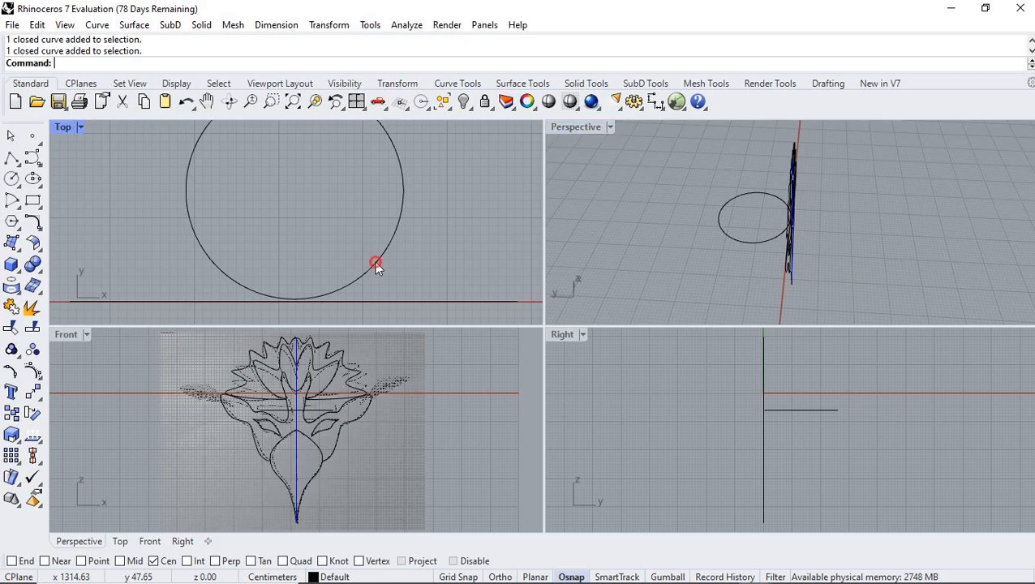
pyautogui.write('ex')
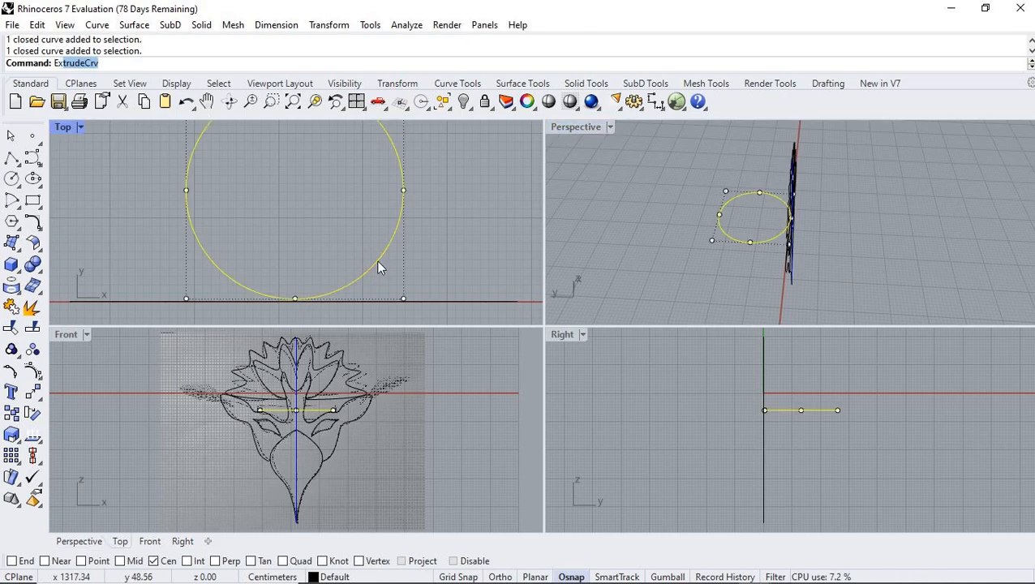
pyautogui.write('trude')
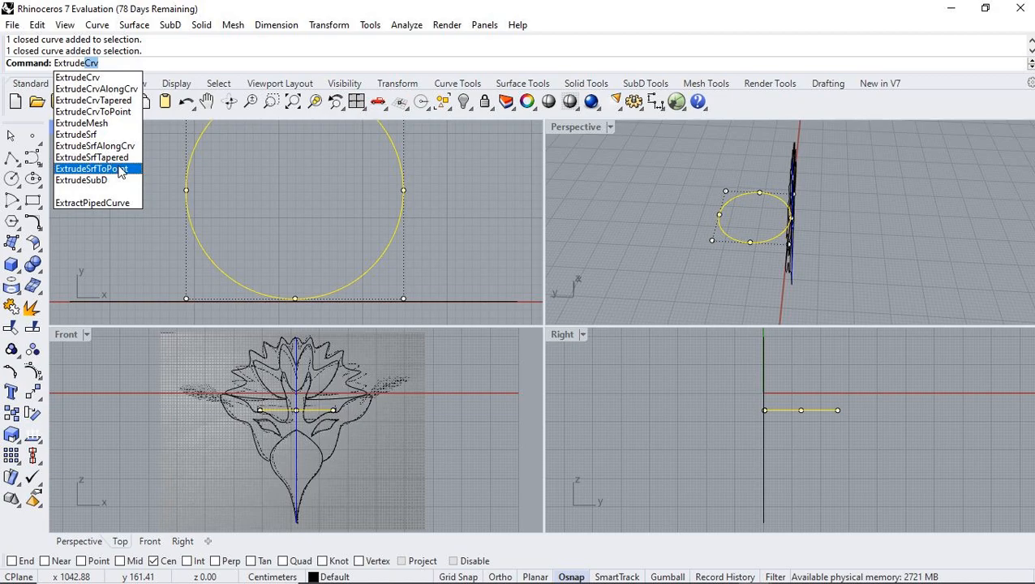
pyautogui.click(78, 76)
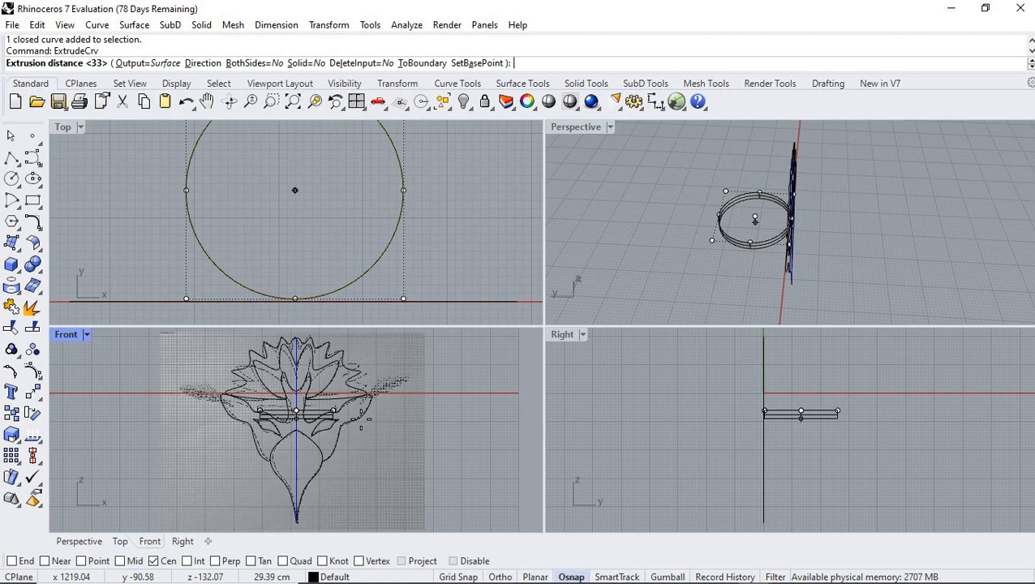
pyautogui.click(360, 418)
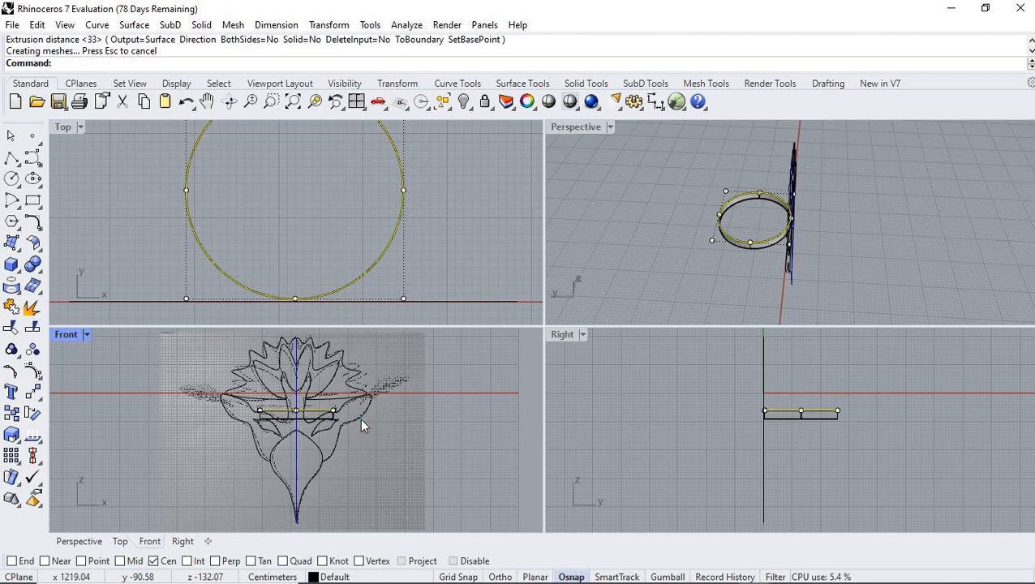
pyautogui.click(898, 277)
pyautogui.moveTo(898, 278); pyautogui.dragTo(948, 233, button='right')
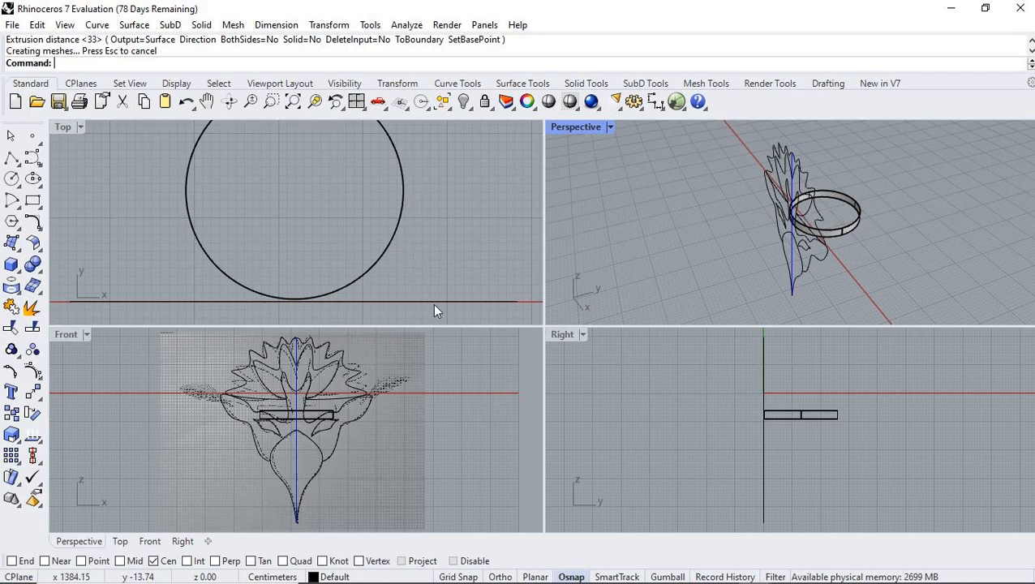
pyautogui.rightClick(335, 101)
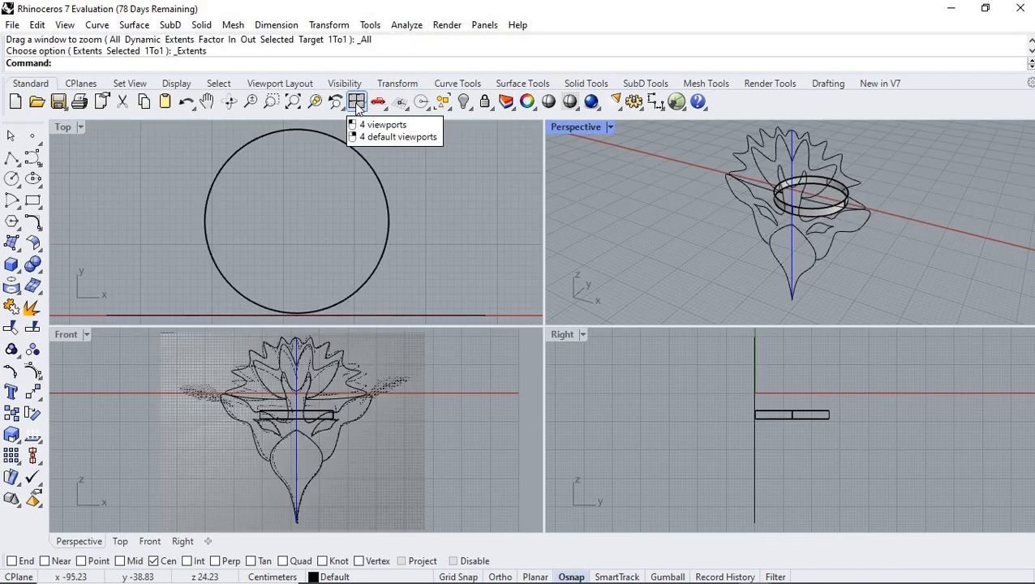
# Step: Remove the carnival mask sketch background bitmap from the Front view
pyautogui.click(360, 476)
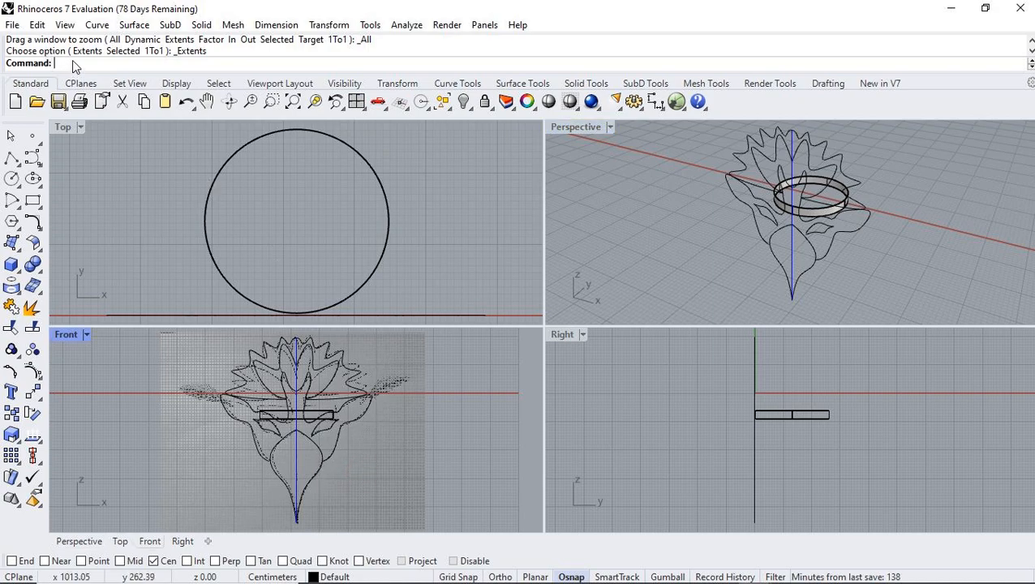
pyautogui.write('BackgroundBitmap')
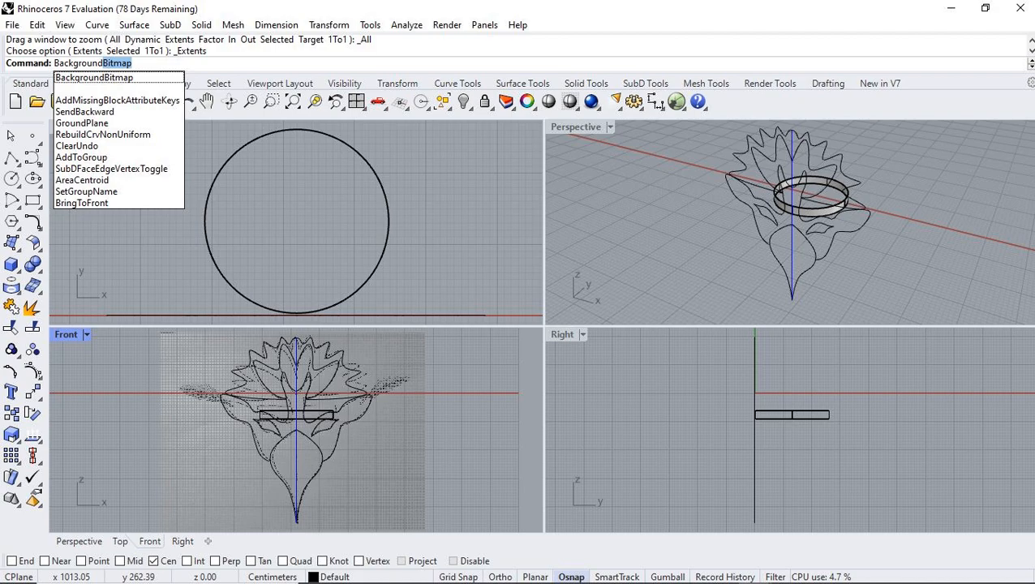
pyautogui.press('Return')
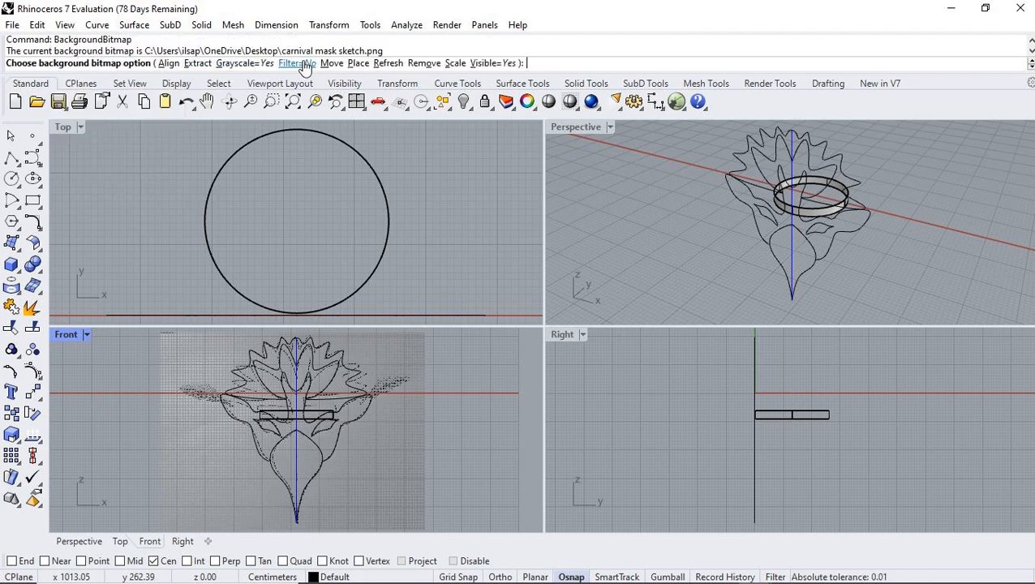
pyautogui.click(423, 64)
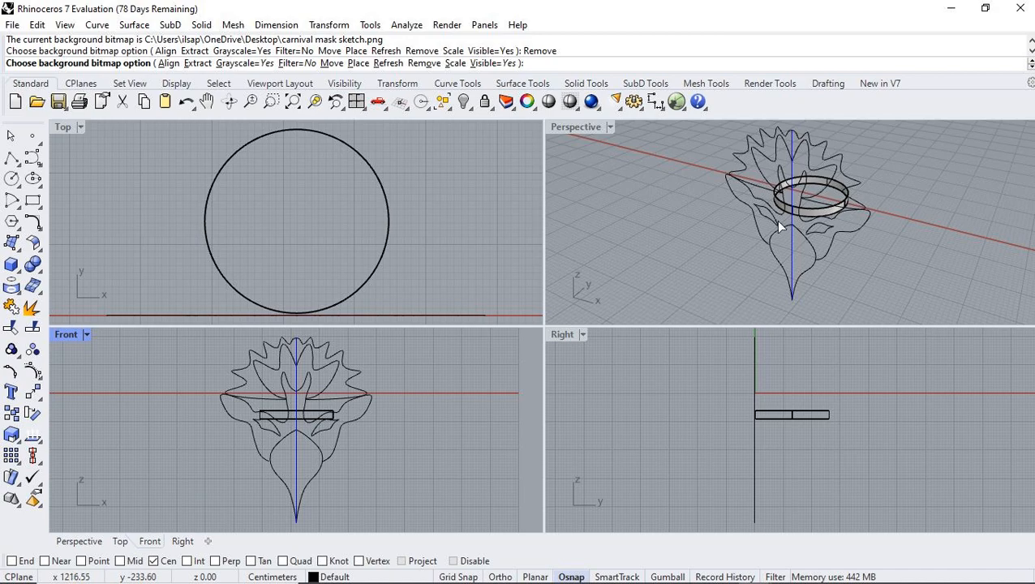
pyautogui.click(744, 354)
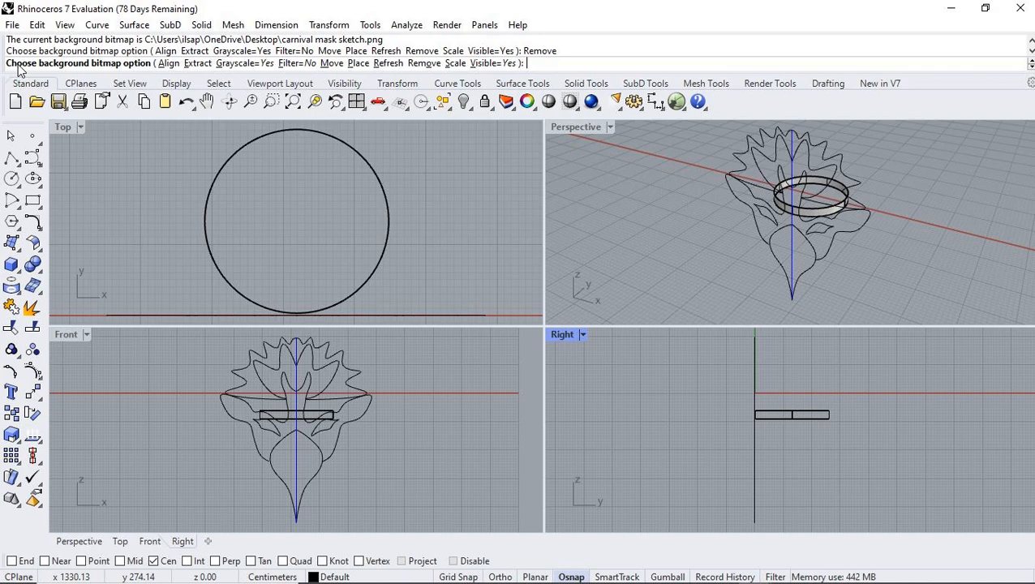
pyautogui.press('Return')
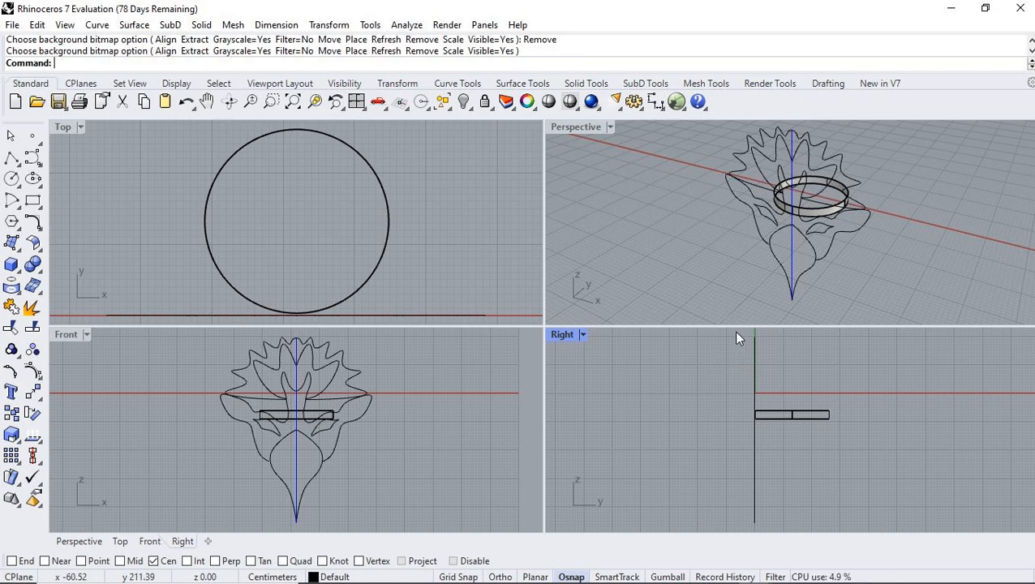
# Step: Bend all mask curves symmetrically around the circle in the Top view, using a spine about 267 cm long, Rigid=No and LimitToSpine=Yes
pyautogui.moveTo(729, 333); pyautogui.dragTo(758, 528)
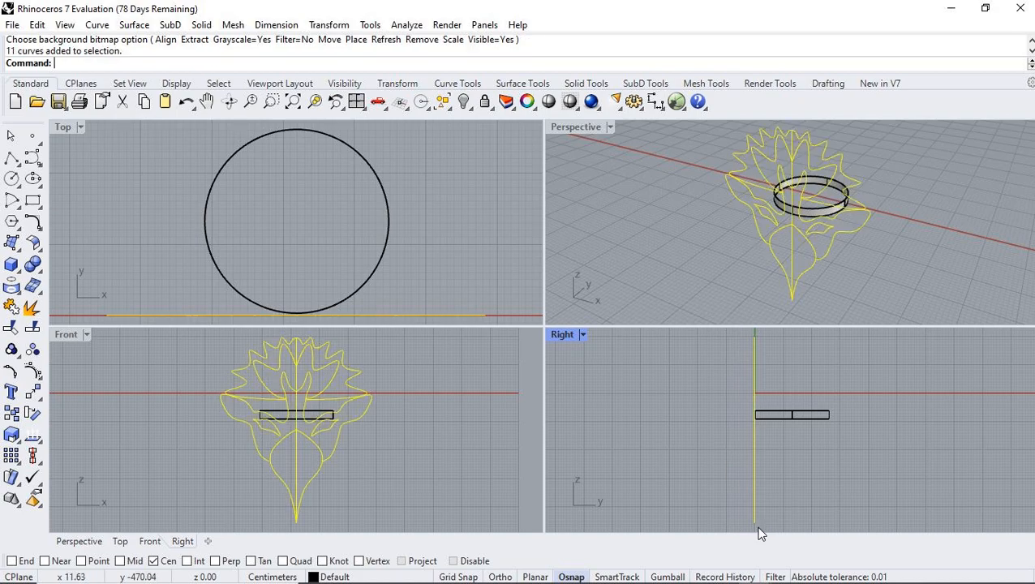
pyautogui.moveTo(852, 265); pyautogui.dragTo(887, 233, button='right')
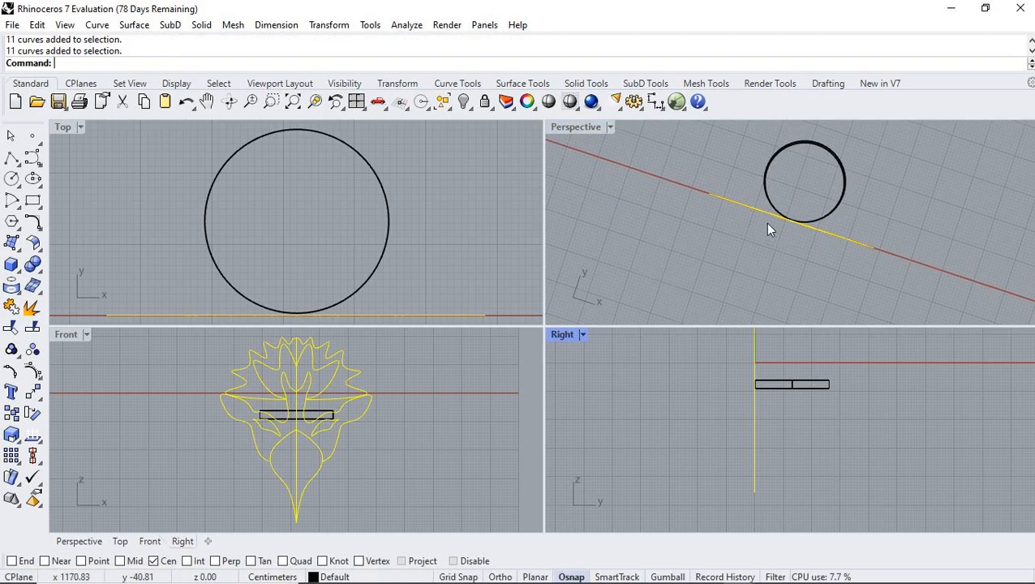
pyautogui.moveTo(737, 248); pyautogui.dragTo(778, 230, button='right')
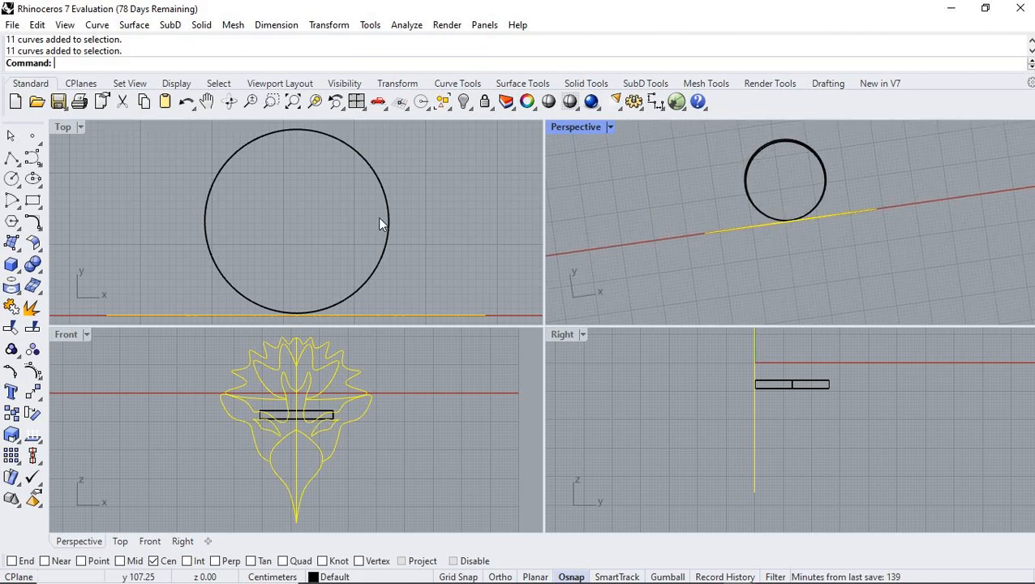
pyautogui.doubleClick(63, 127)
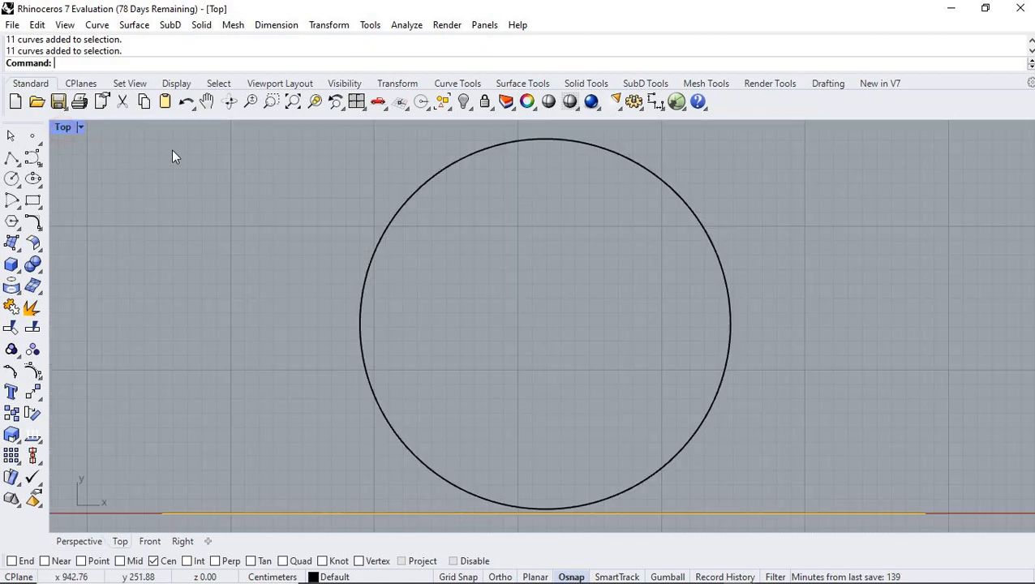
pyautogui.press('Return')
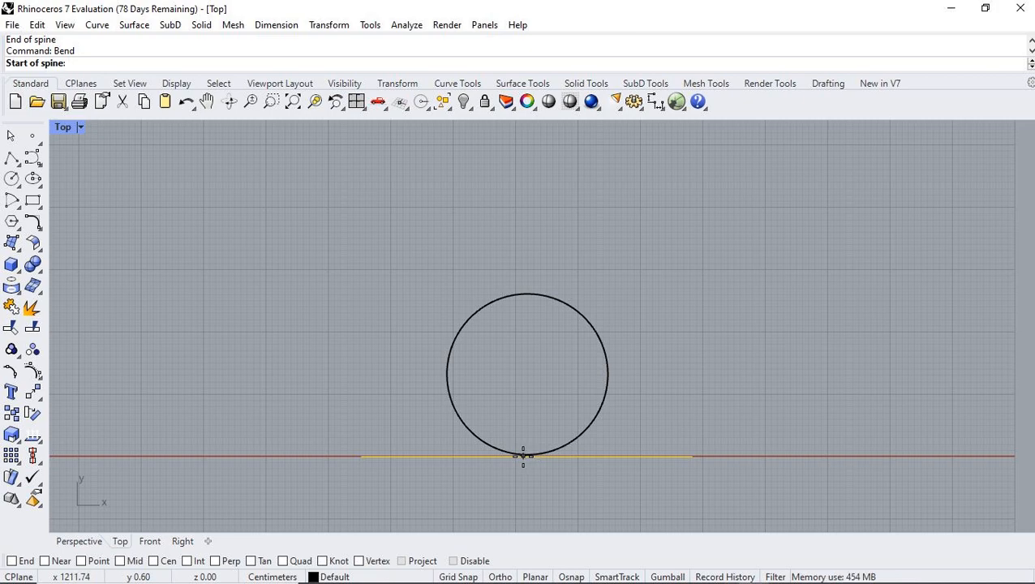
pyautogui.click(524, 456)
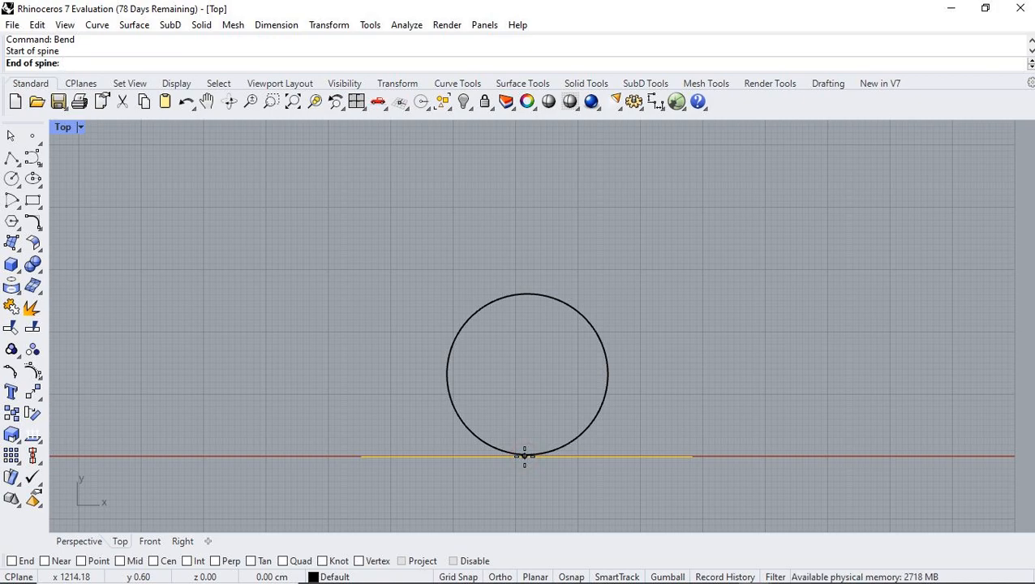
pyautogui.press('shift')
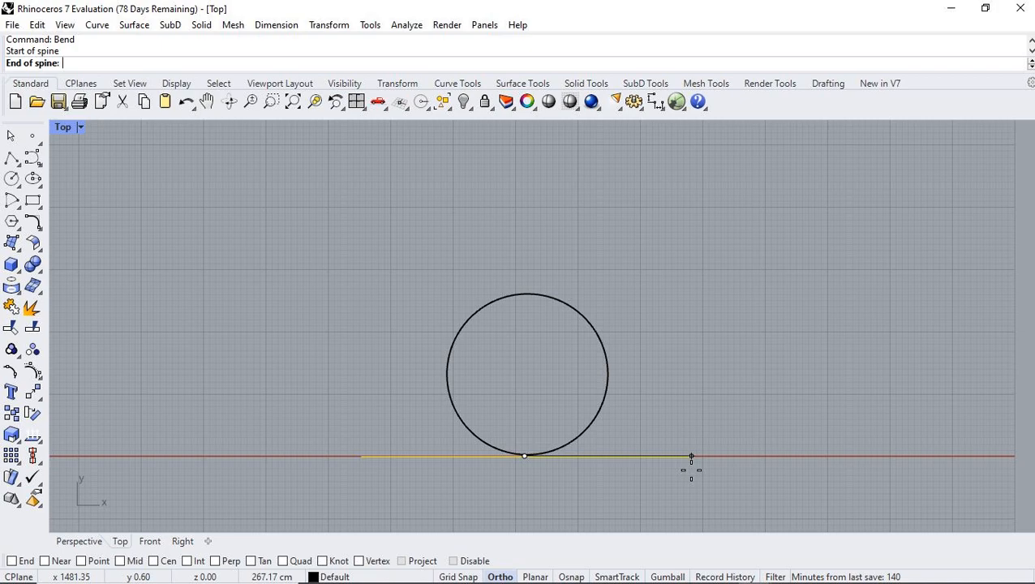
pyautogui.click(691, 470)
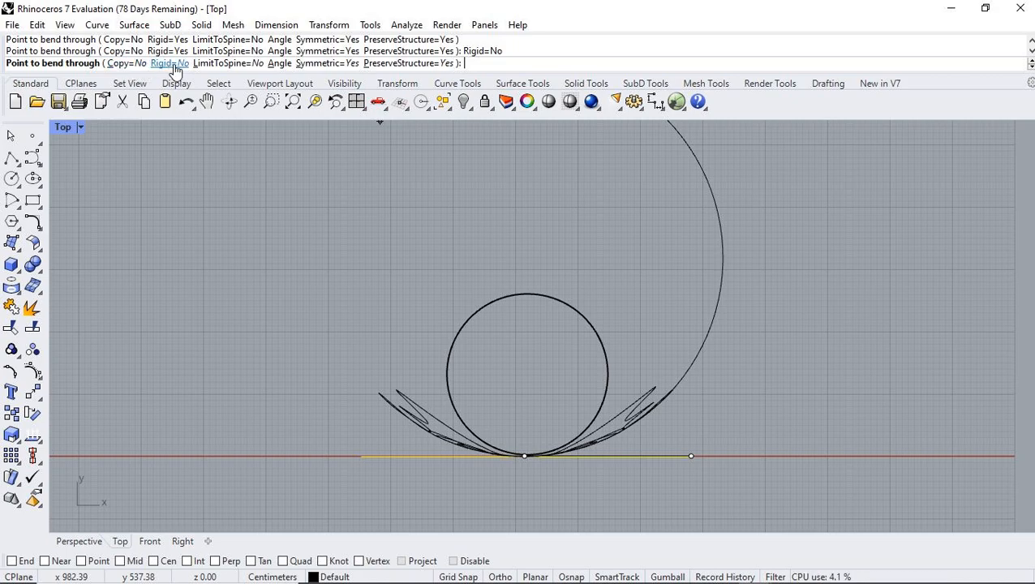
pyautogui.click(209, 64)
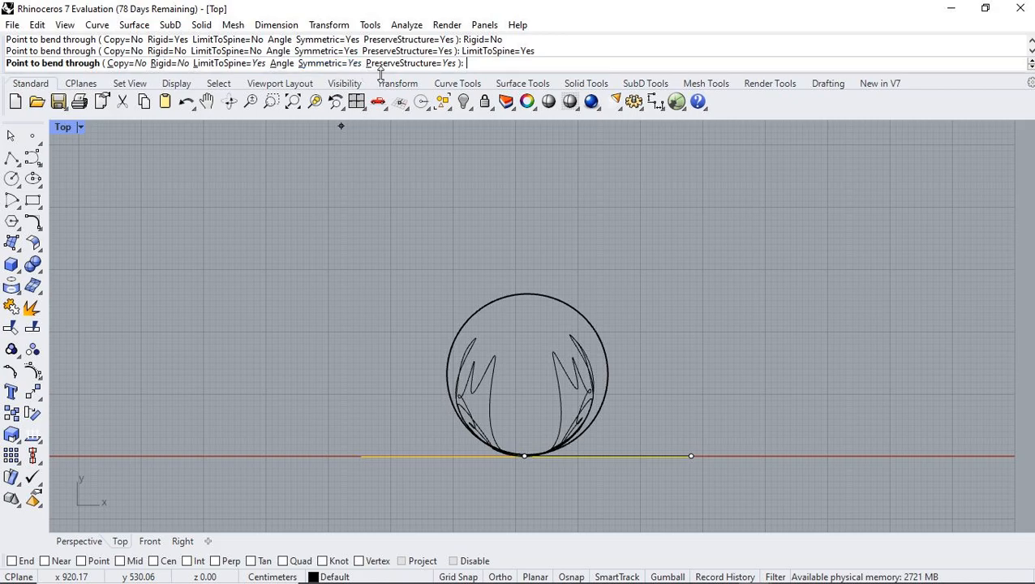
pyautogui.click(608, 375)
# Step: Deselect the bent mask curves and examine from the front in Perspective how they wrap around the head band
pyautogui.click(357, 108)
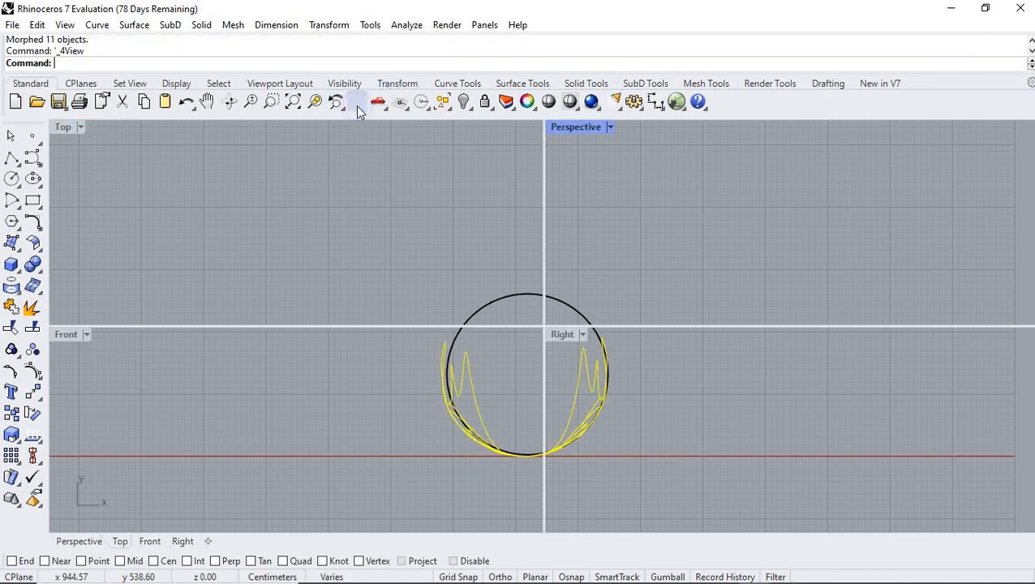
pyautogui.hotkey('ctrl', 'shift', 'e')
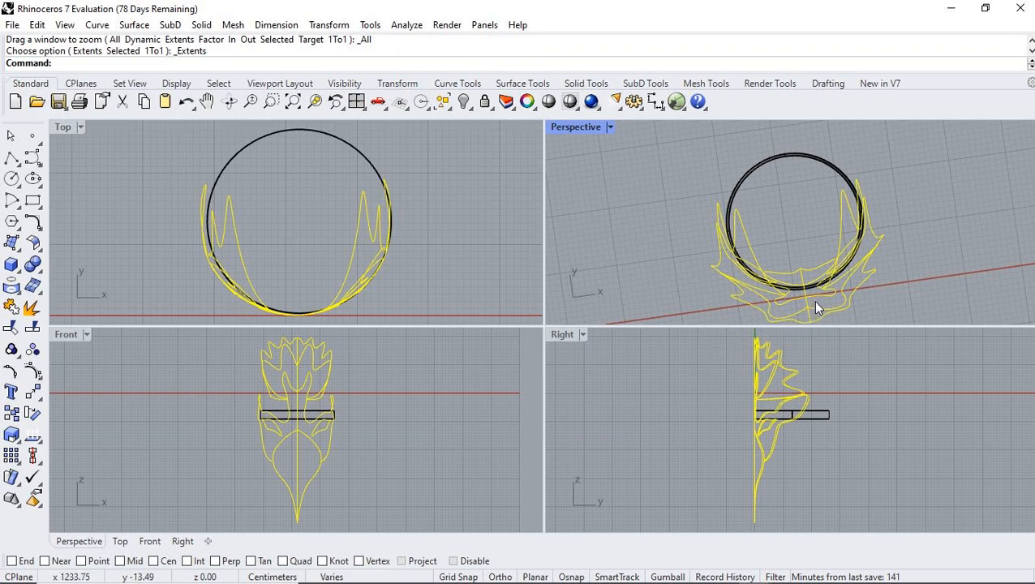
pyautogui.click(451, 459)
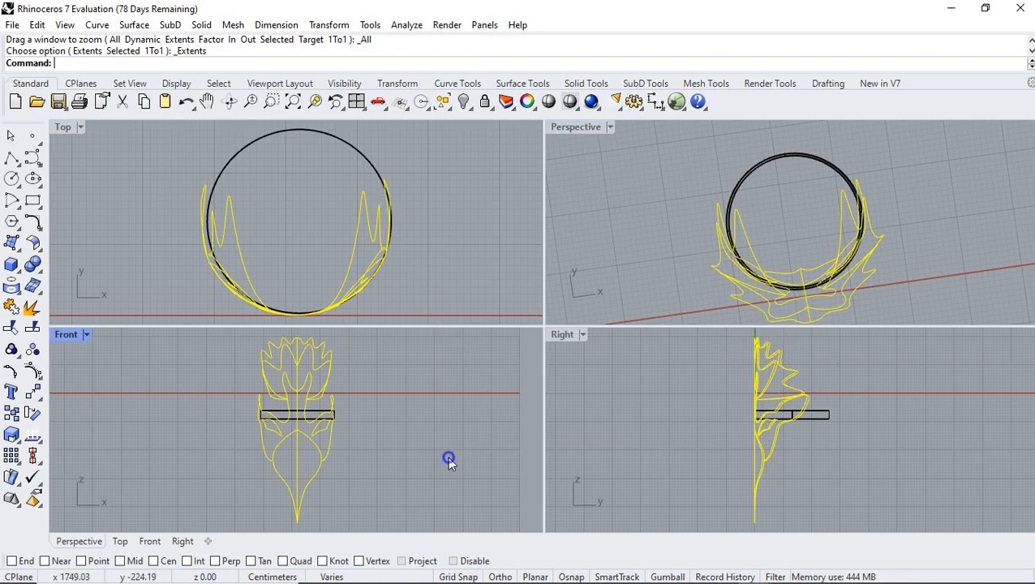
pyautogui.doubleClick(579, 130)
pyautogui.click(843, 397)
pyautogui.moveTo(865, 432); pyautogui.dragTo(811, 236, button='right')
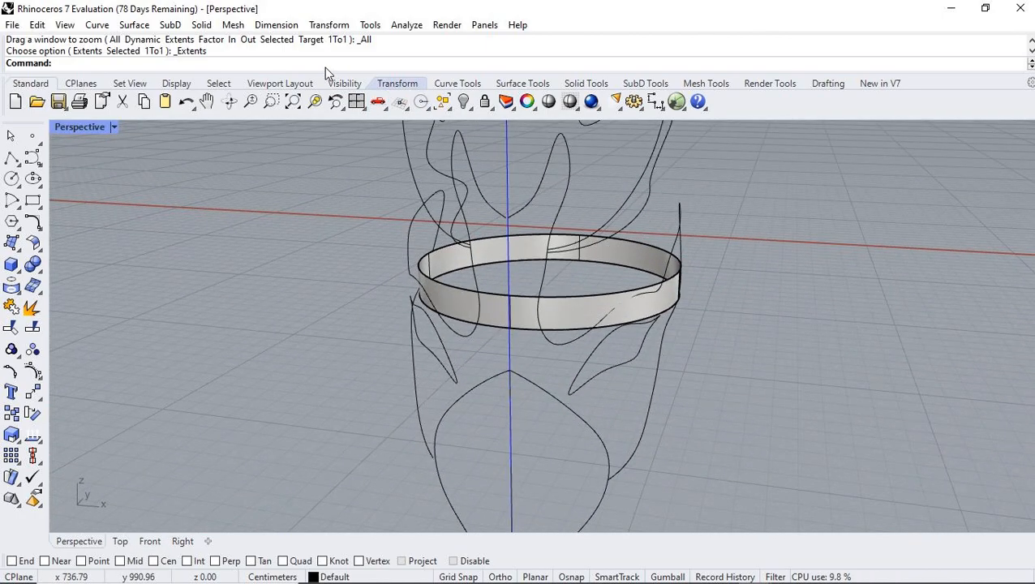
# Step: Examine the bent mask curves around the head band in Perspective and all four viewports, checking both halves of the crown outline
pyautogui.click(250, 101)
pyautogui.moveTo(362, 302); pyautogui.dragTo(560, 383)
pyautogui.moveTo(559, 383); pyautogui.dragTo(839, 412, button='right')
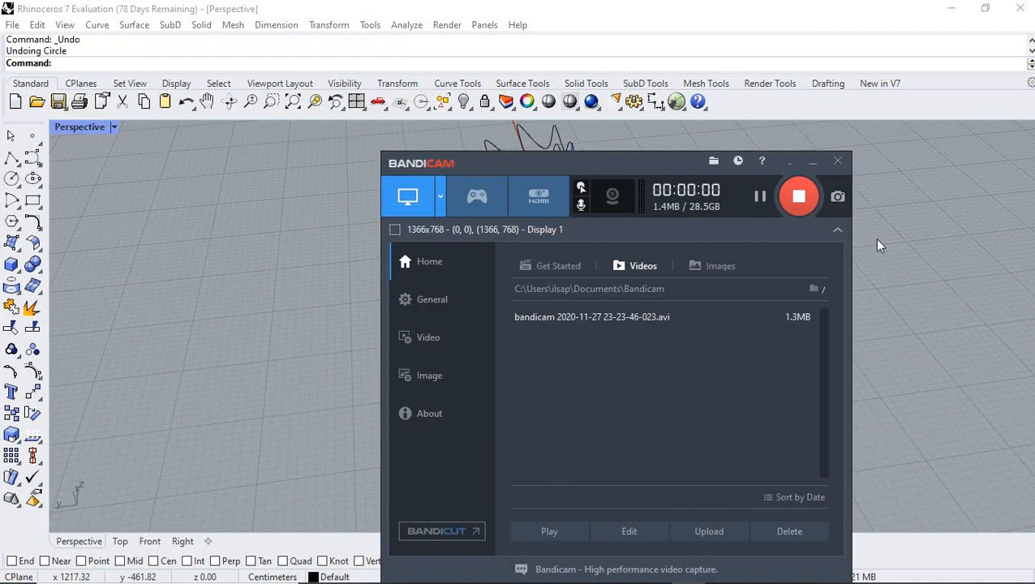
pyautogui.click(211, 145)
pyautogui.click(357, 102)
pyautogui.moveTo(933, 257); pyautogui.dragTo(605, 162, button='right')
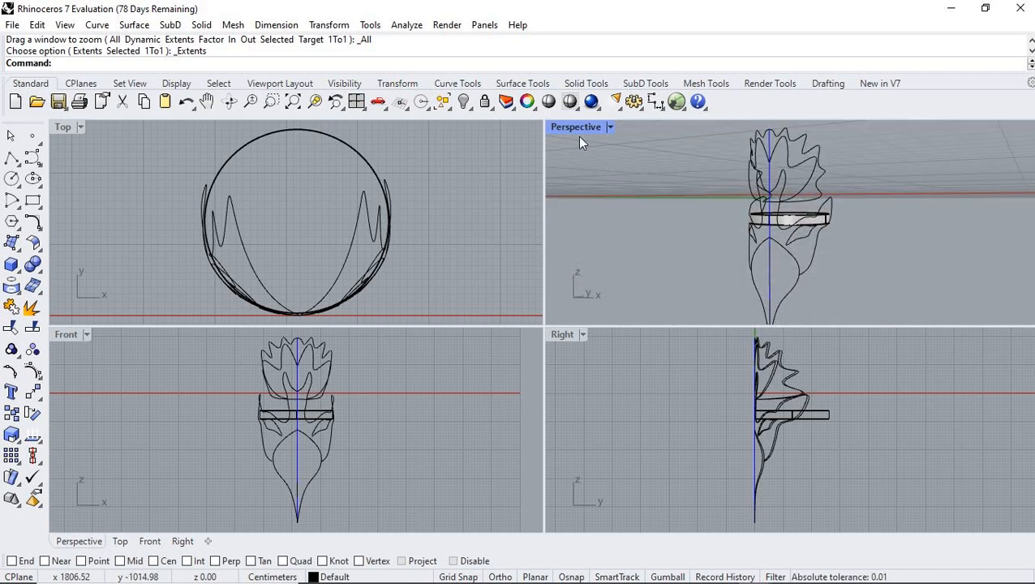
pyautogui.click(16, 177)
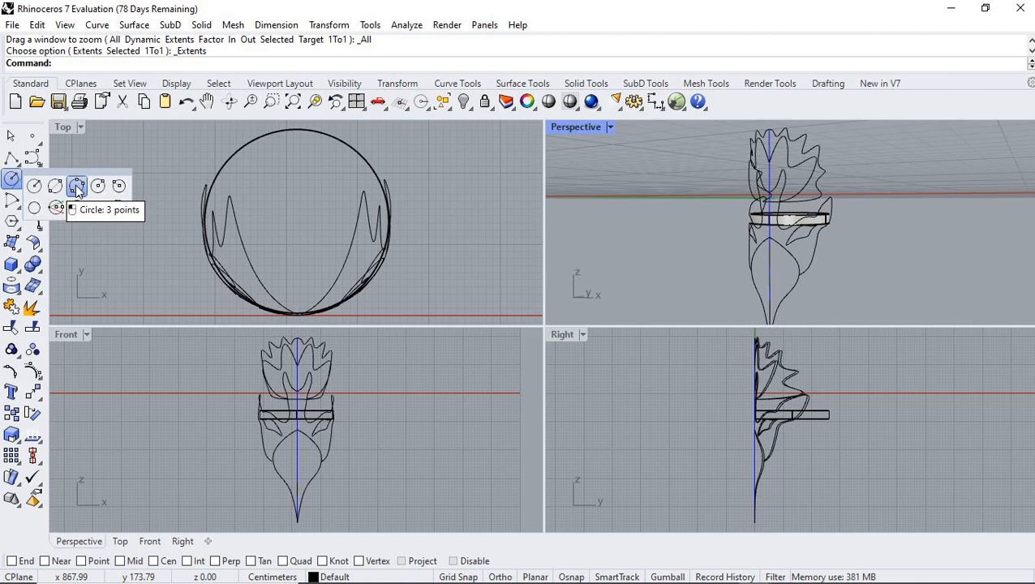
pyautogui.click(12, 138)
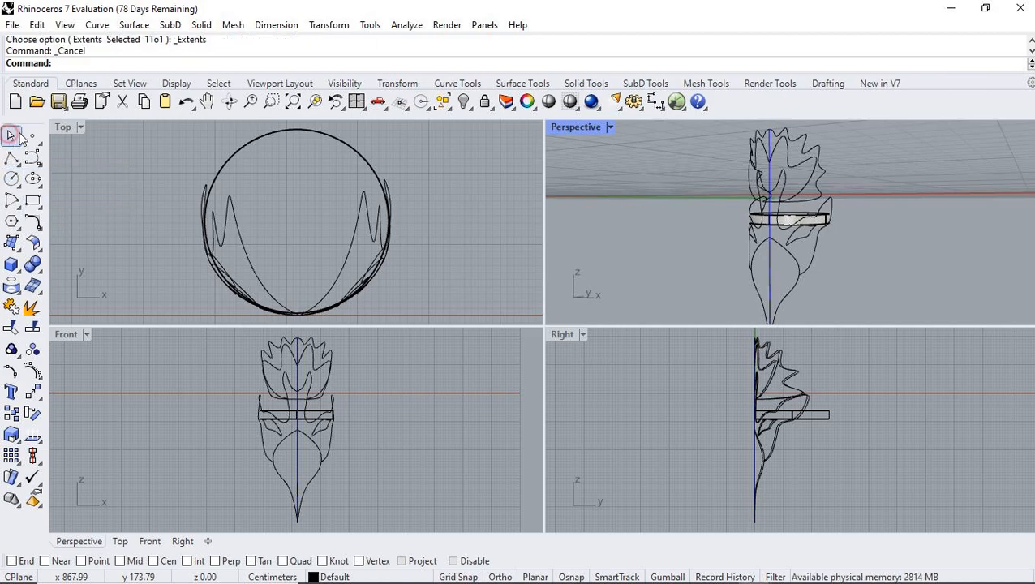
pyautogui.moveTo(575, 257); pyautogui.dragTo(753, 240, button='right')
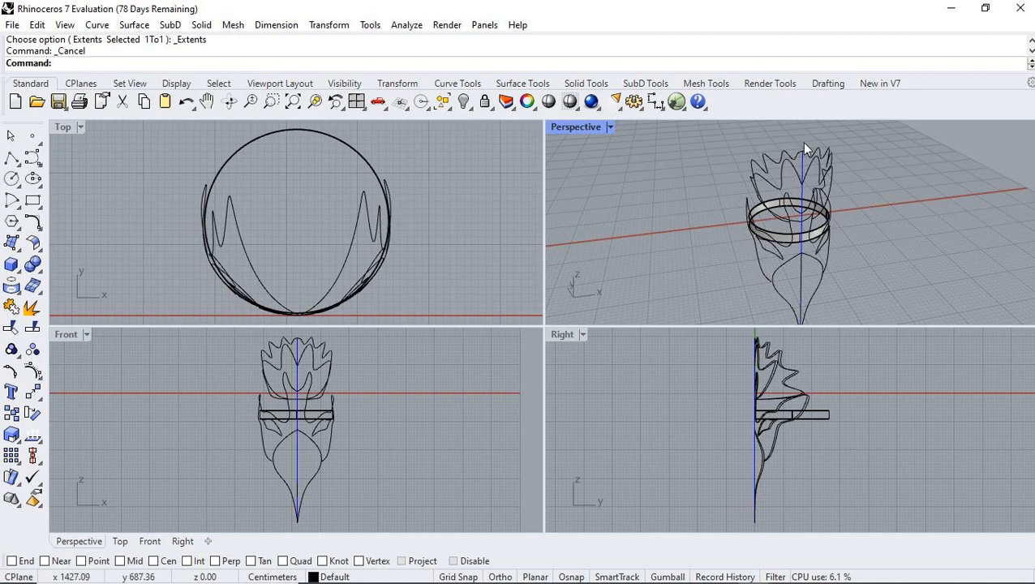
pyautogui.click(783, 157)
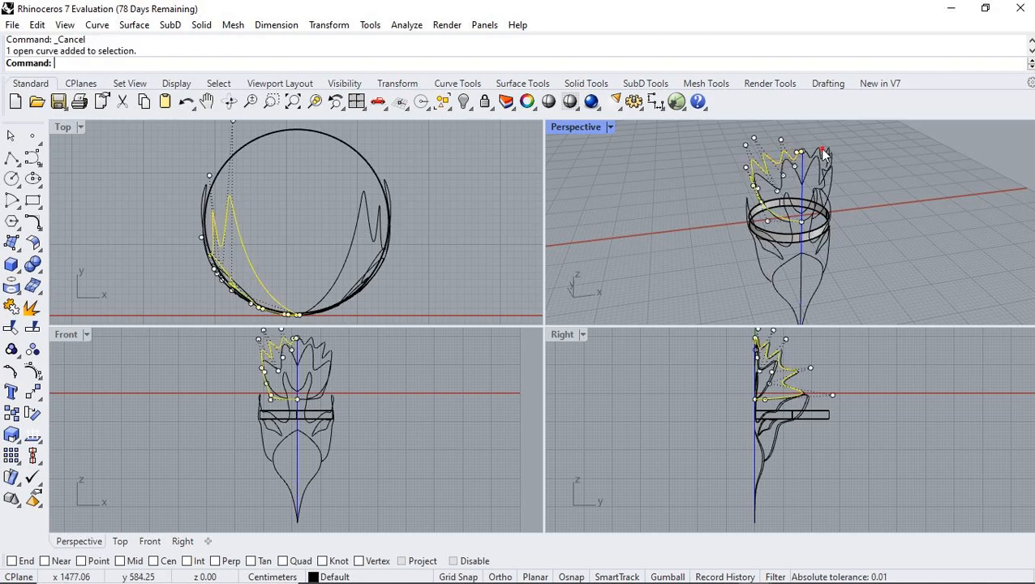
pyautogui.click(824, 154)
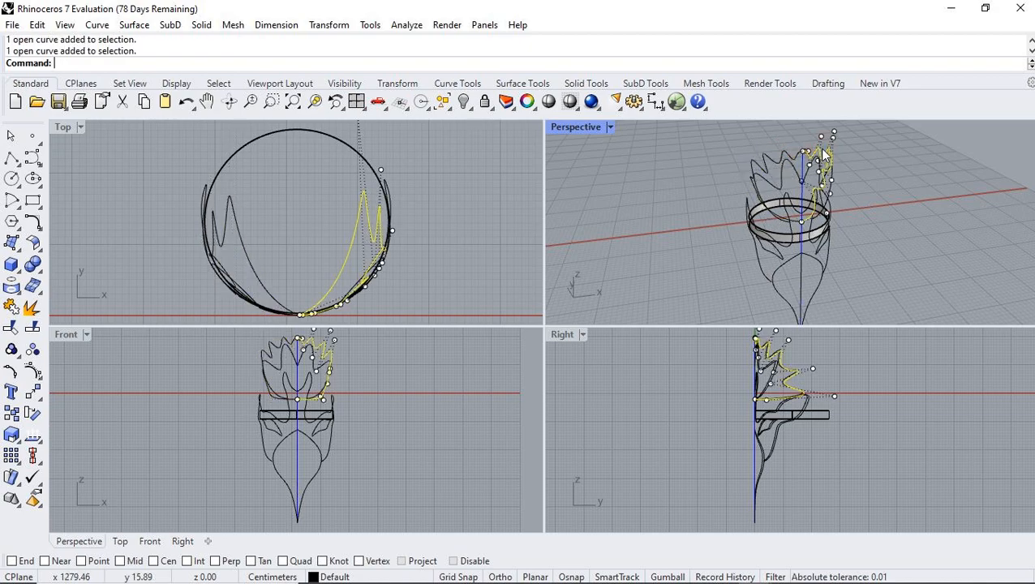
# Step: Draw a three-point circle in the Top view through the crown outline's two rear corners, using Near snap, and the mask's front centre point
pyautogui.click(14, 181)
pyautogui.click(81, 186)
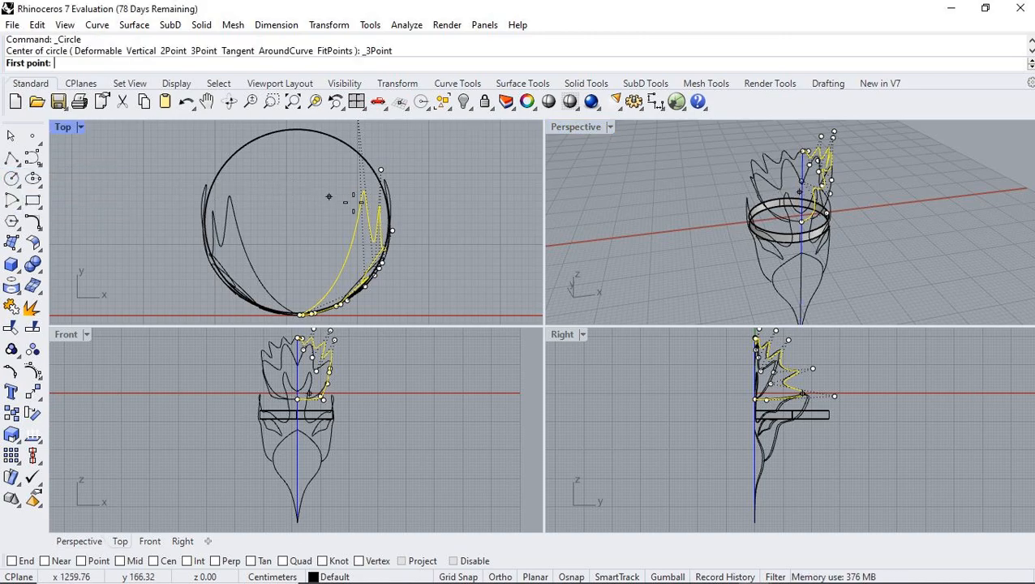
pyautogui.click(45, 560)
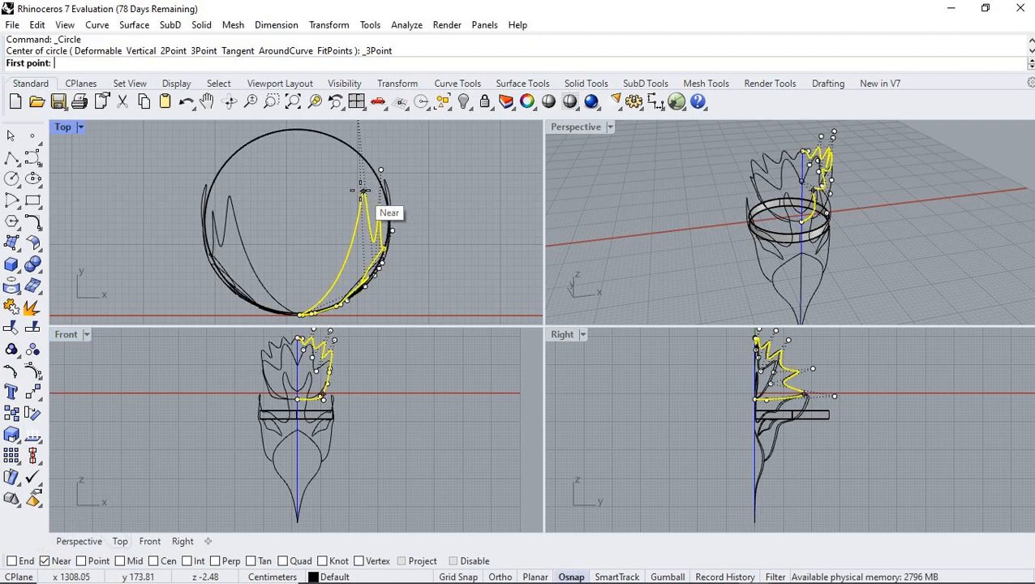
pyautogui.click(365, 191)
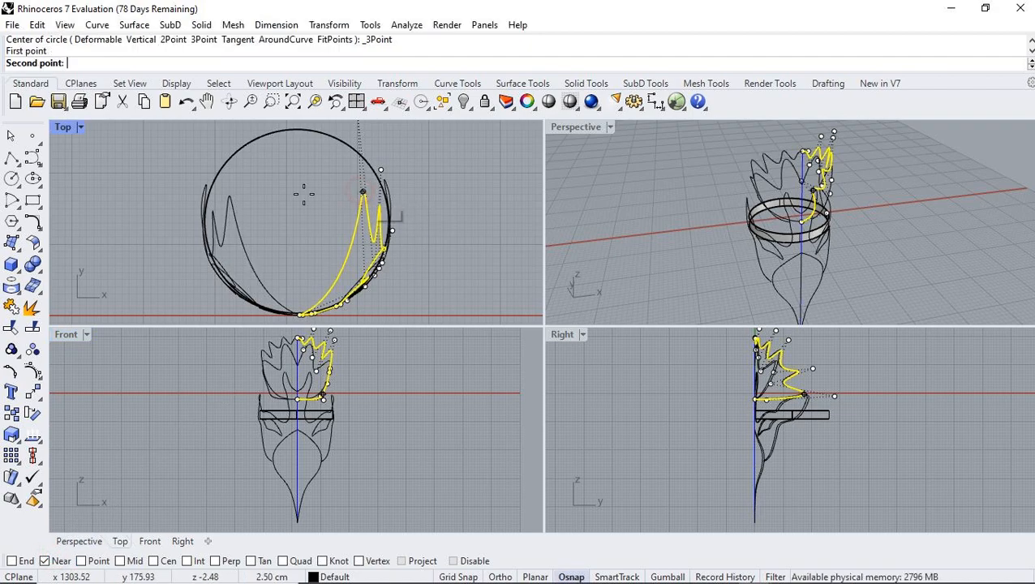
pyautogui.click(229, 195)
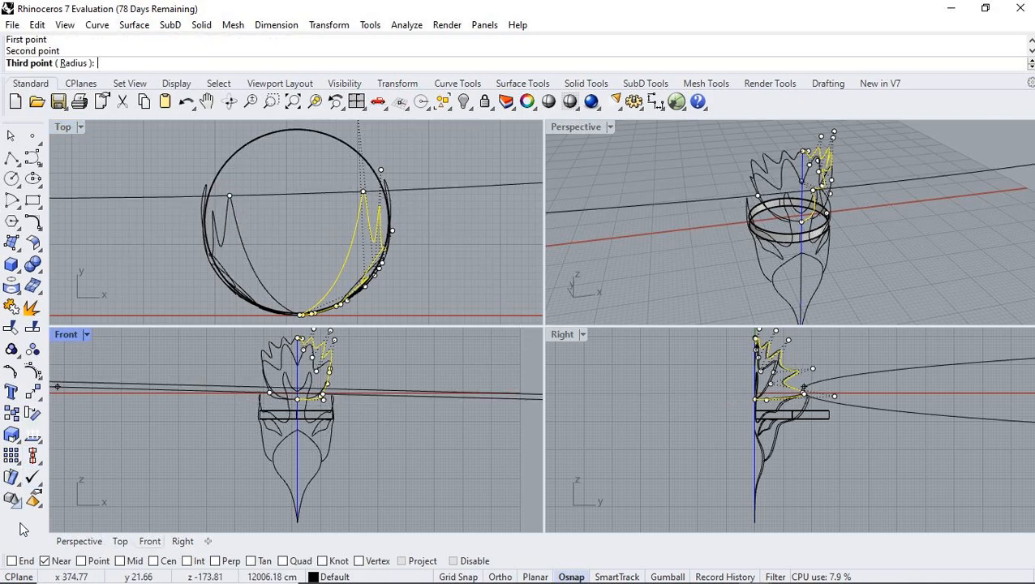
pyautogui.click(58, 561)
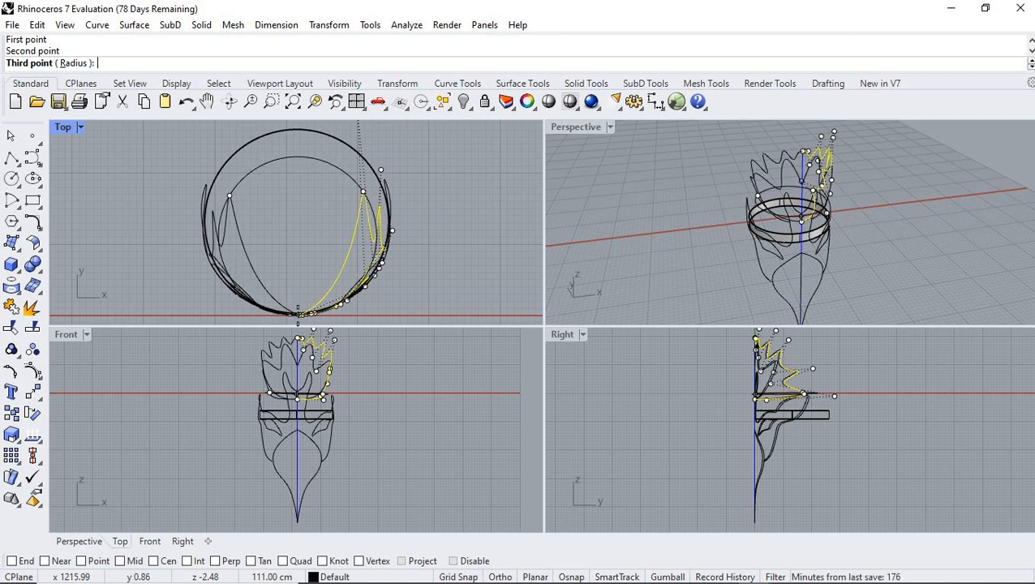
pyautogui.click(298, 314)
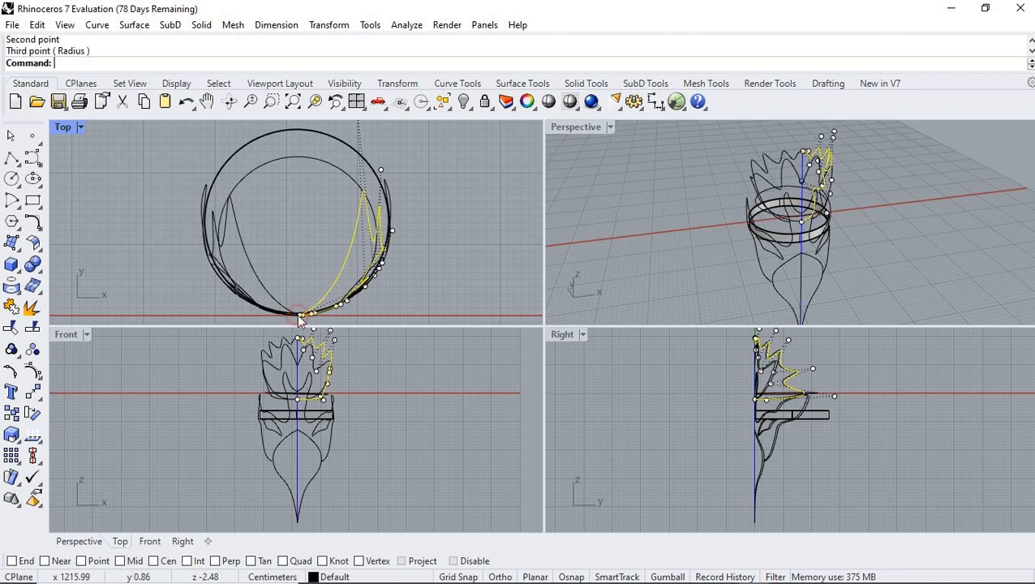
# Step: Examine in the enlarged Perspective view how the new circle meets the rear corners of the crown outline
pyautogui.doubleClick(573, 131)
pyautogui.click(663, 332)
pyautogui.moveTo(755, 348); pyautogui.dragTo(332, 345, button='right')
pyautogui.click(251, 100)
pyautogui.moveTo(477, 244); pyautogui.dragTo(514, 299)
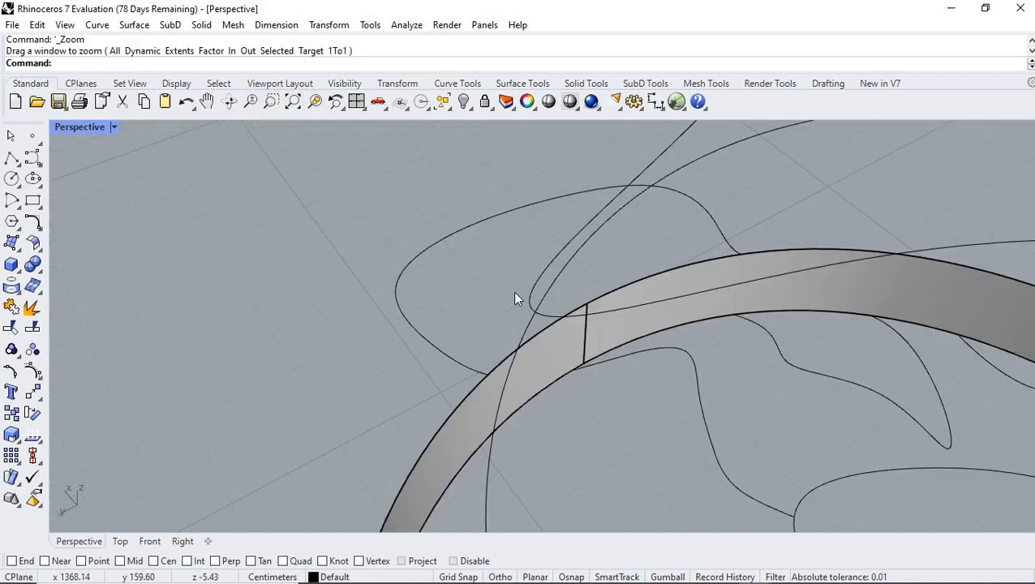
pyautogui.moveTo(556, 335); pyautogui.dragTo(529, 238, button='right')
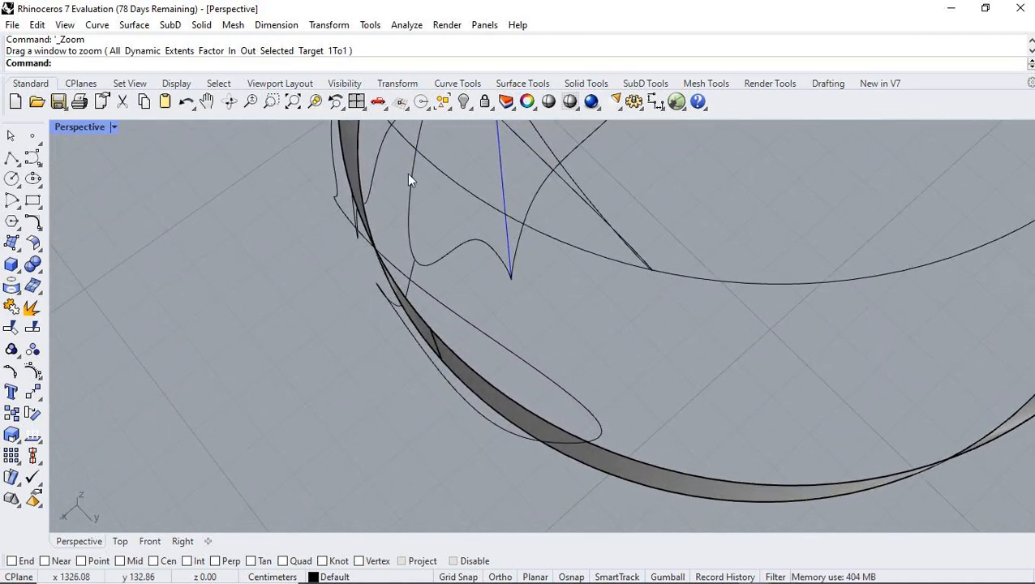
pyautogui.click(208, 103)
pyautogui.moveTo(894, 242); pyautogui.dragTo(215, 358)
pyautogui.click(251, 101)
pyautogui.moveTo(335, 138); pyautogui.dragTo(473, 312)
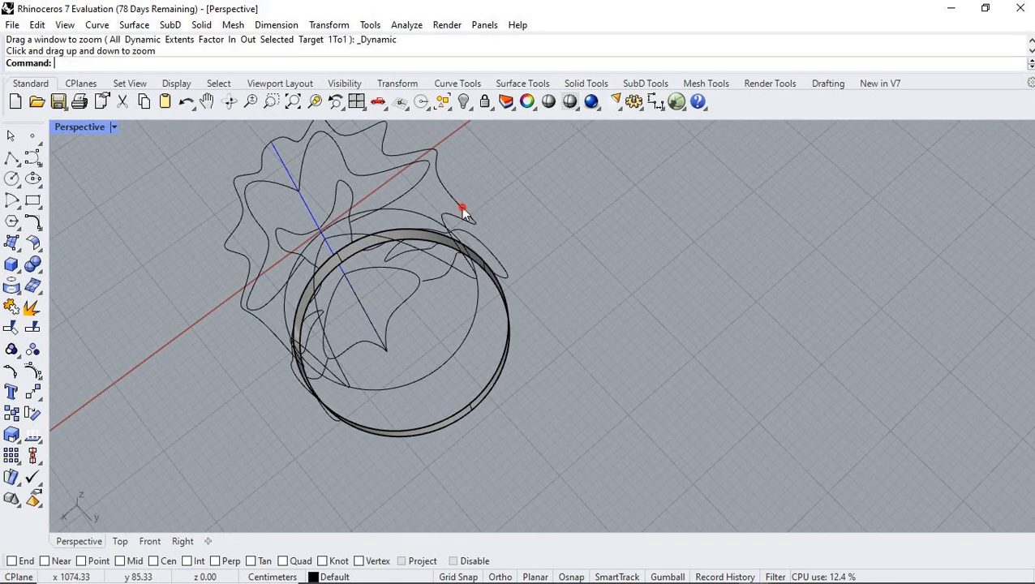
# Step: Split both crown outline curves, using the new three-point circle as the cutting object
pyautogui.click(463, 208)
pyautogui.click(258, 260)
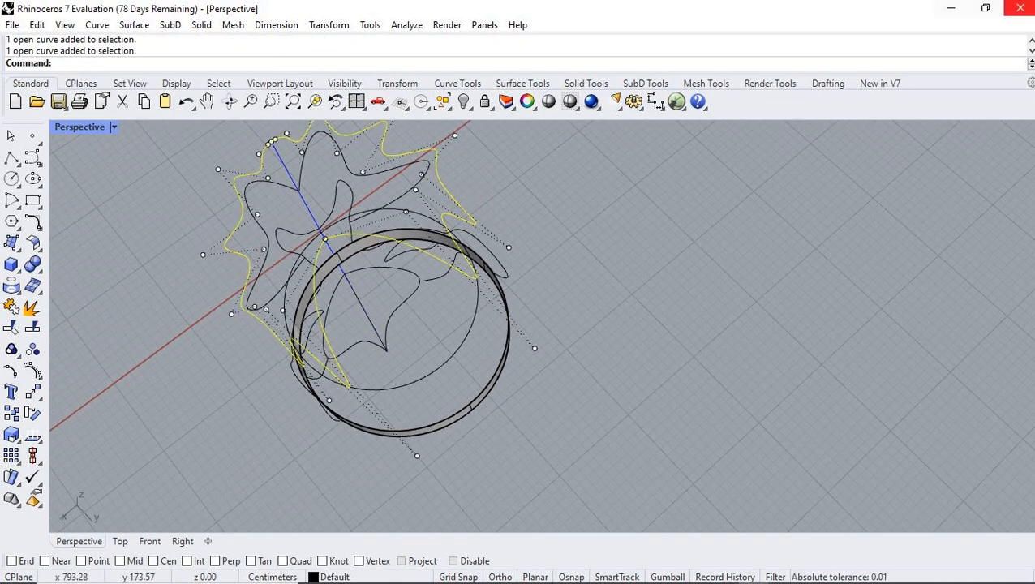
pyautogui.press('Return')
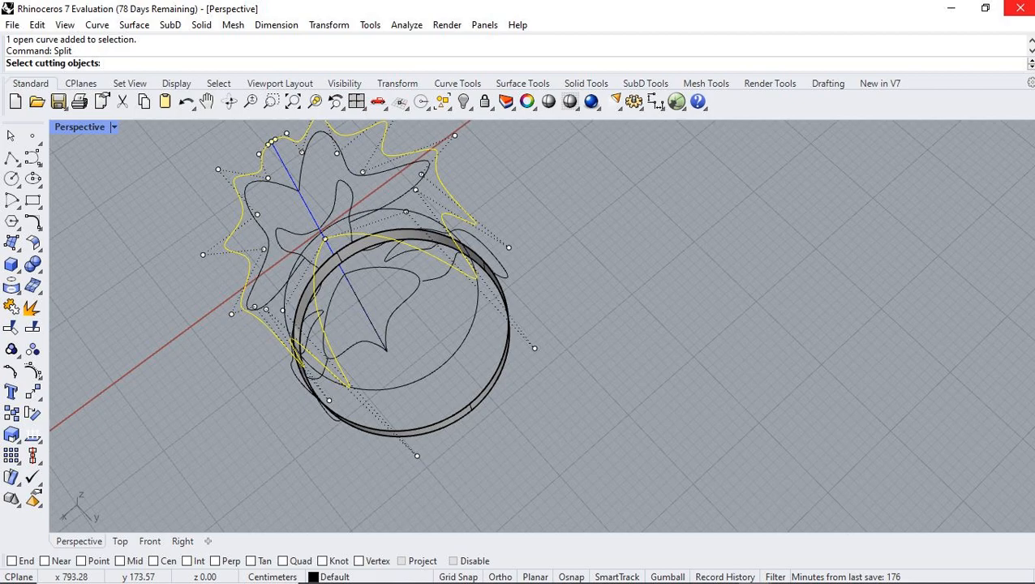
pyautogui.click(452, 353)
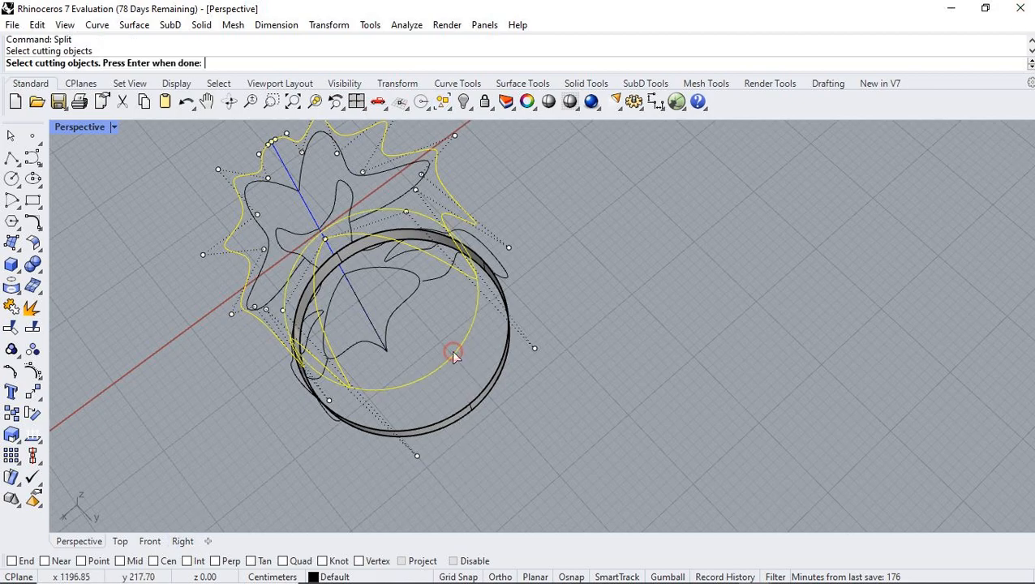
pyautogui.press('Return')
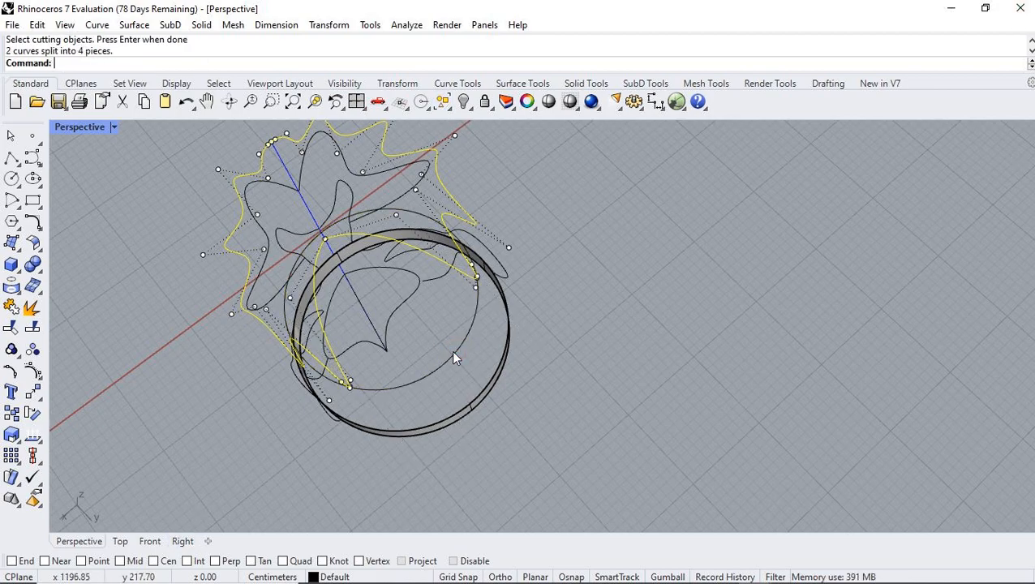
# Step: Check where the crown outline was divided by selecting its upper and lower pieces on each side
pyautogui.click(455, 347)
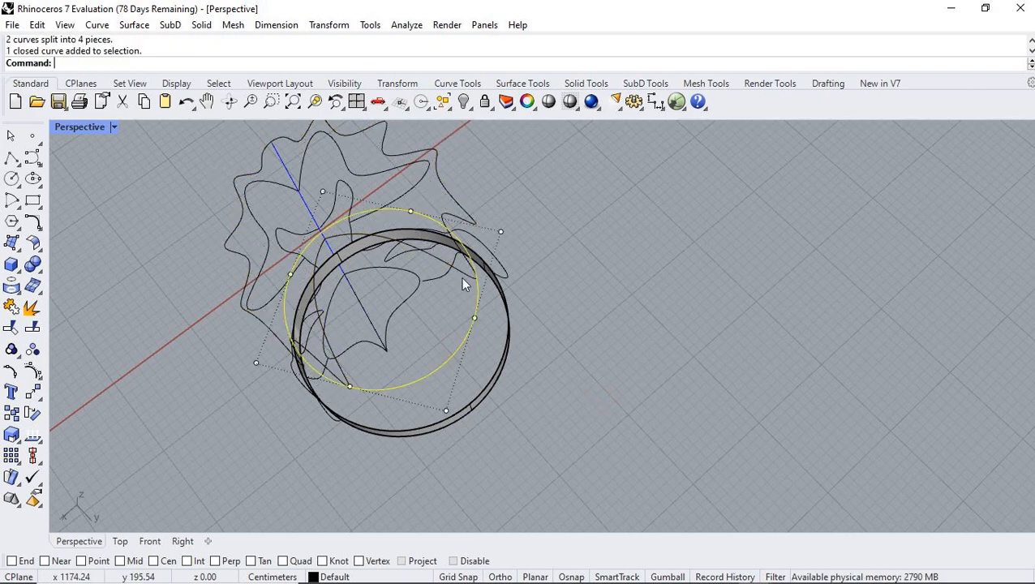
pyautogui.click(622, 247)
pyautogui.click(450, 189)
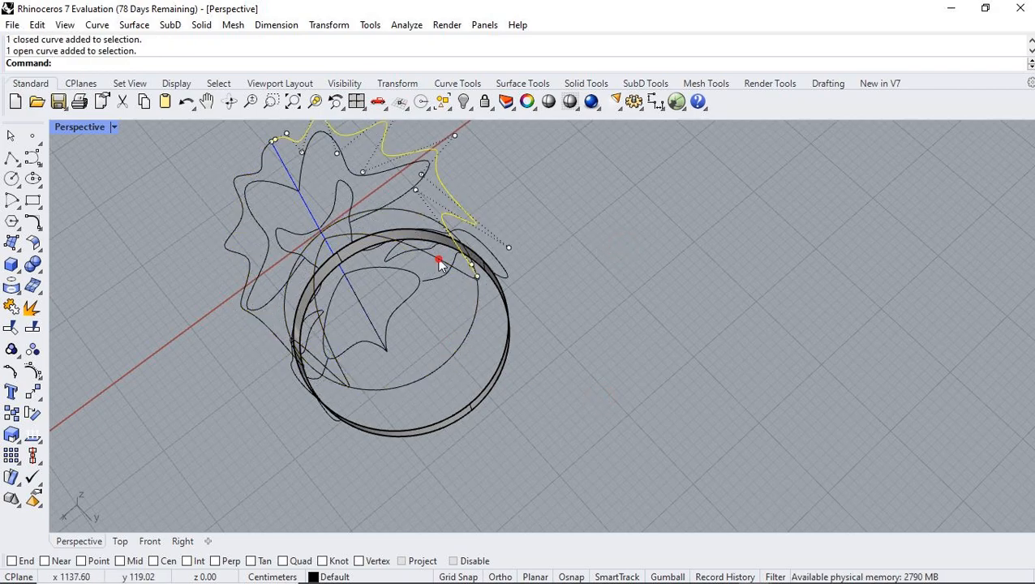
pyautogui.click(428, 268)
pyautogui.click(238, 207)
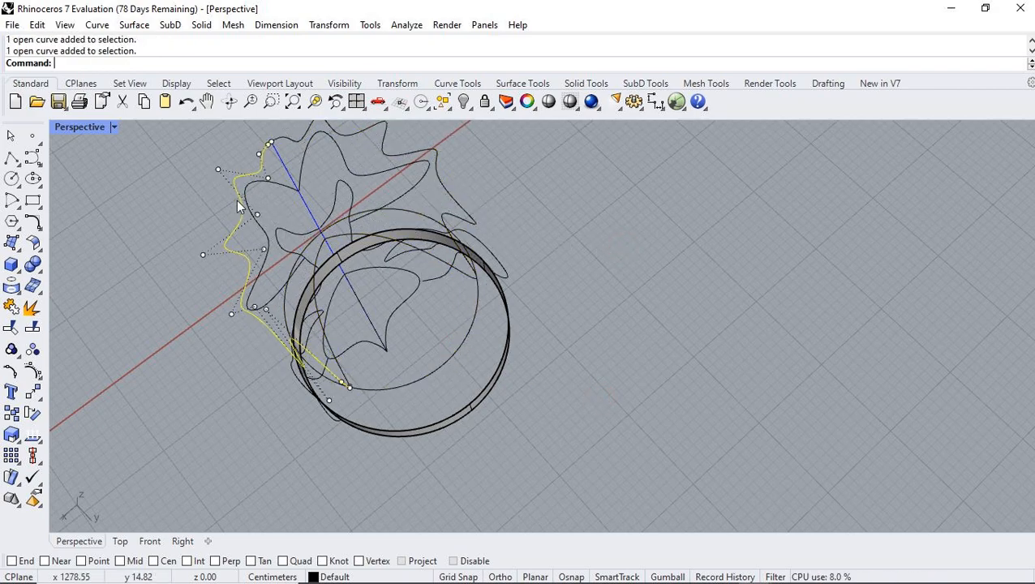
pyautogui.click(343, 376)
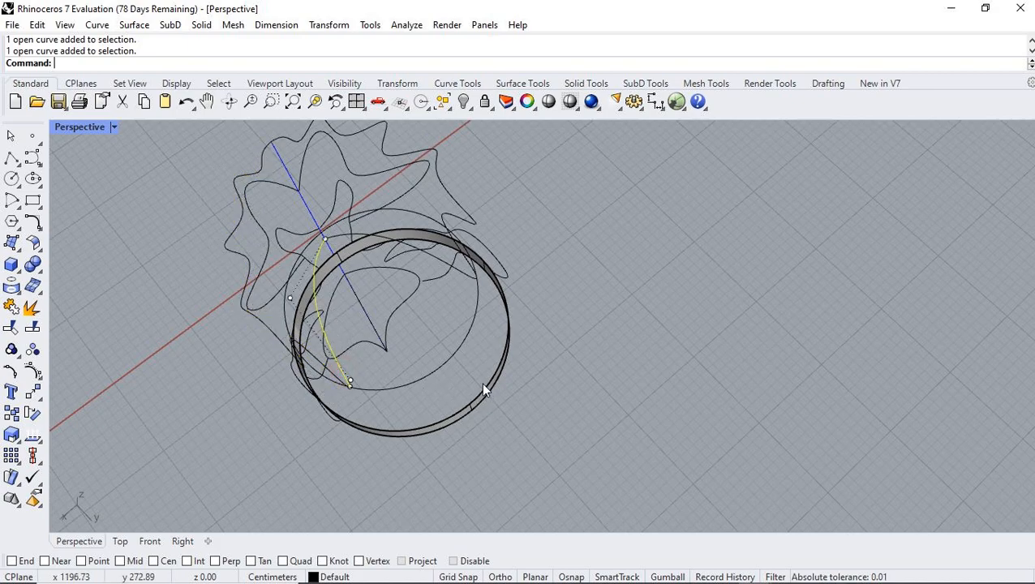
pyautogui.click(468, 368)
# Step: Split the three-point circle with the two crown outline curves and delete its rear arc
pyautogui.click(455, 347)
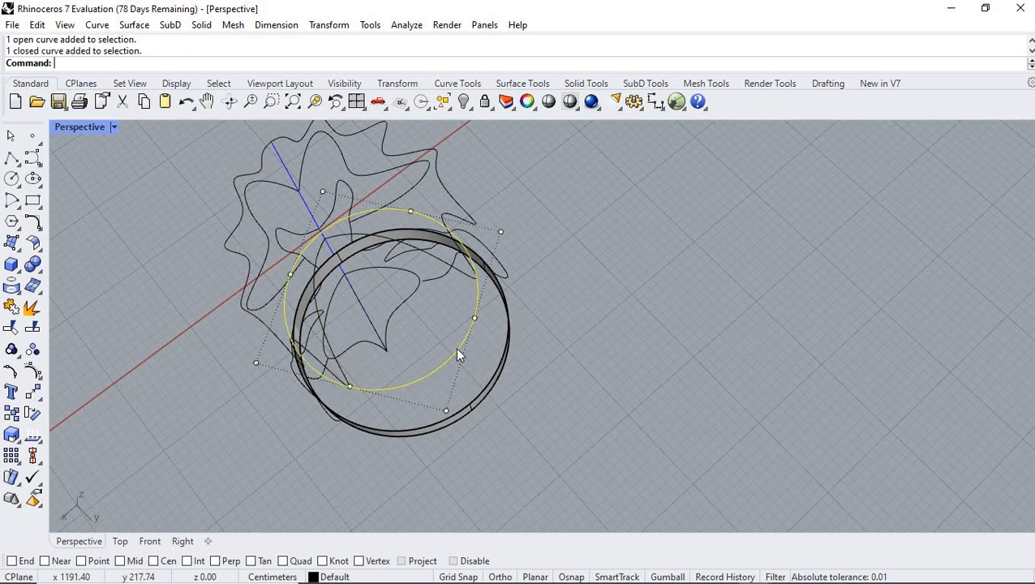
pyautogui.press('Return')
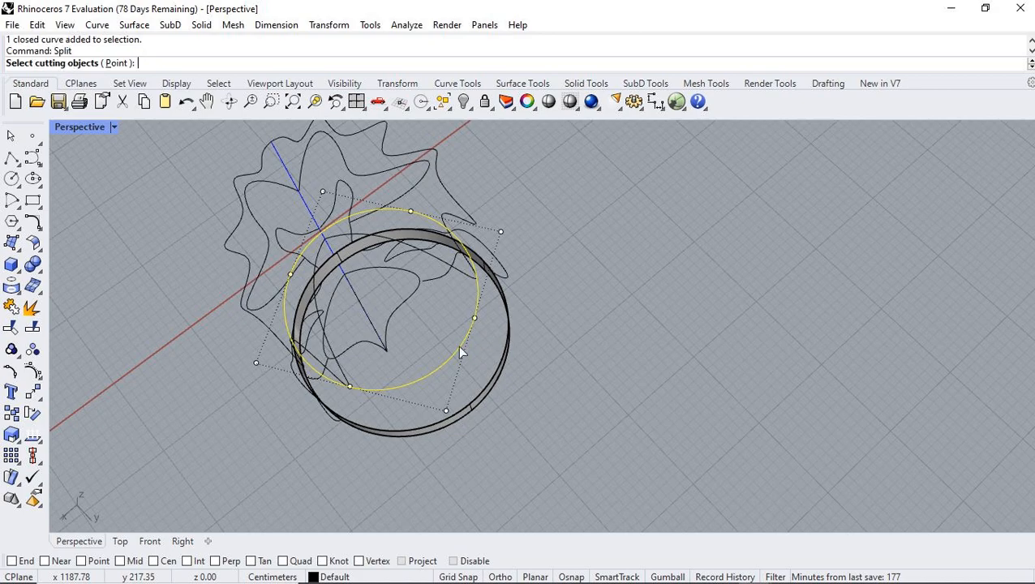
pyautogui.click(455, 200)
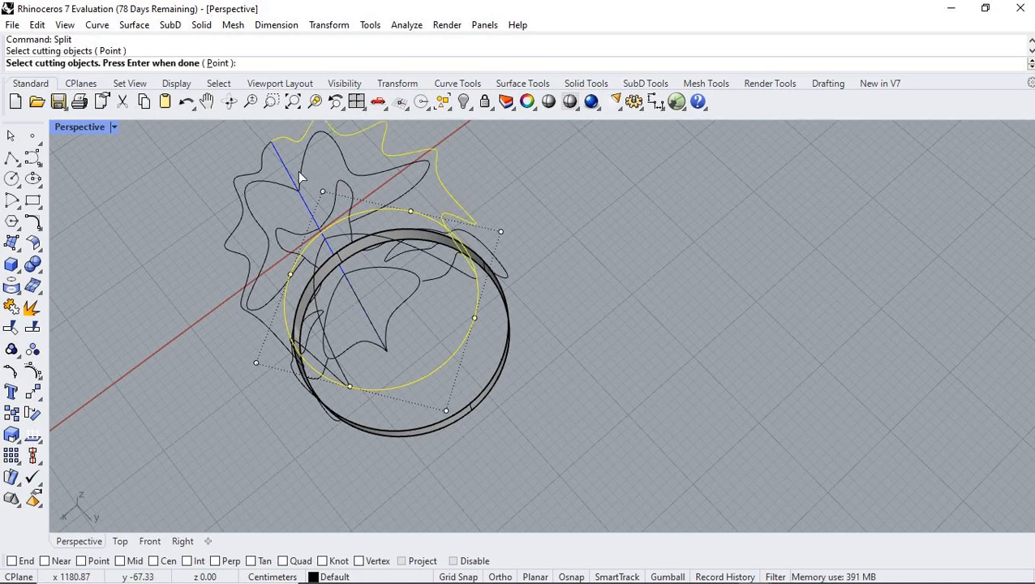
pyautogui.click(255, 166)
pyautogui.press('Return')
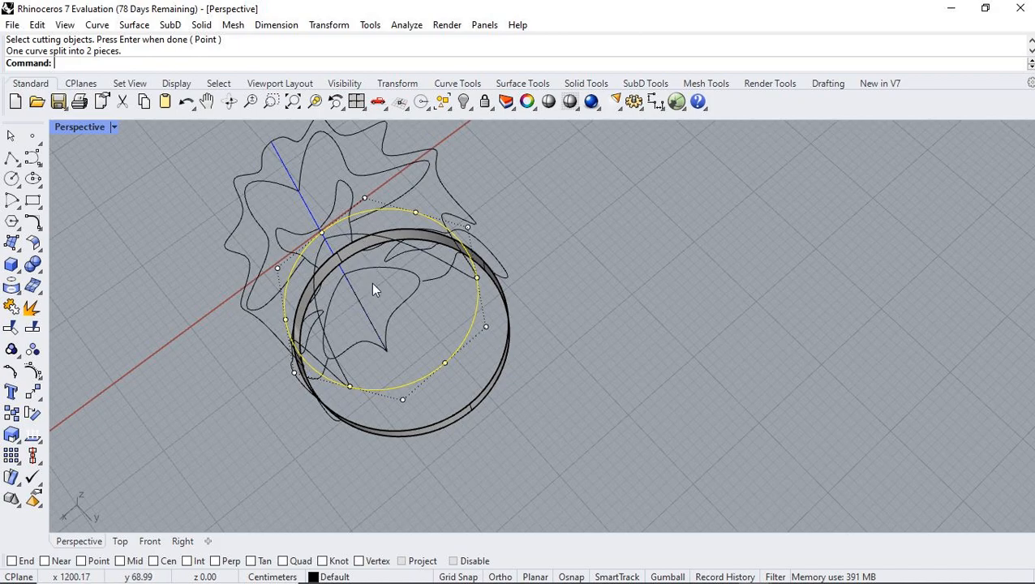
pyautogui.click(475, 353)
pyautogui.click(464, 338)
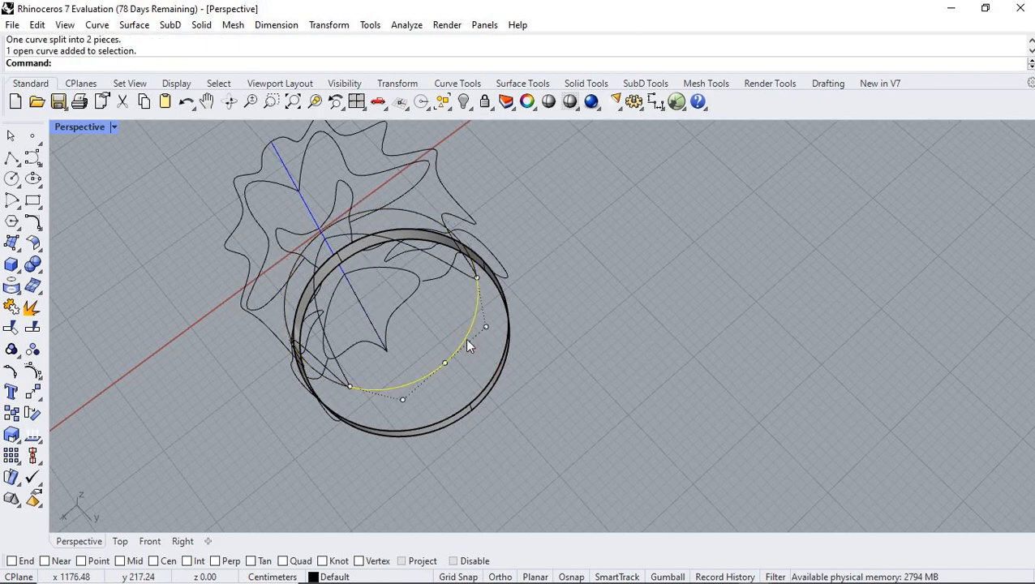
pyautogui.press('Delete')
# Step: Join the split crown outline pieces with their lower edge curves
pyautogui.moveTo(433, 363); pyautogui.dragTo(523, 261, button='right')
pyautogui.click(398, 320)
pyautogui.press('F10')
pyautogui.moveTo(296, 439); pyautogui.dragTo(520, 398, button='right')
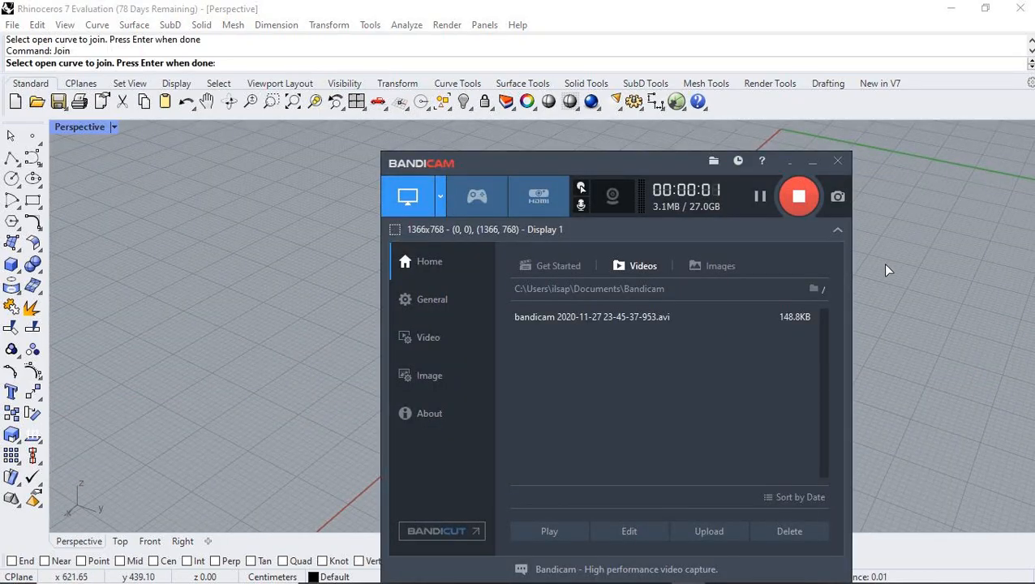
pyautogui.click(882, 263)
pyautogui.click(756, 437)
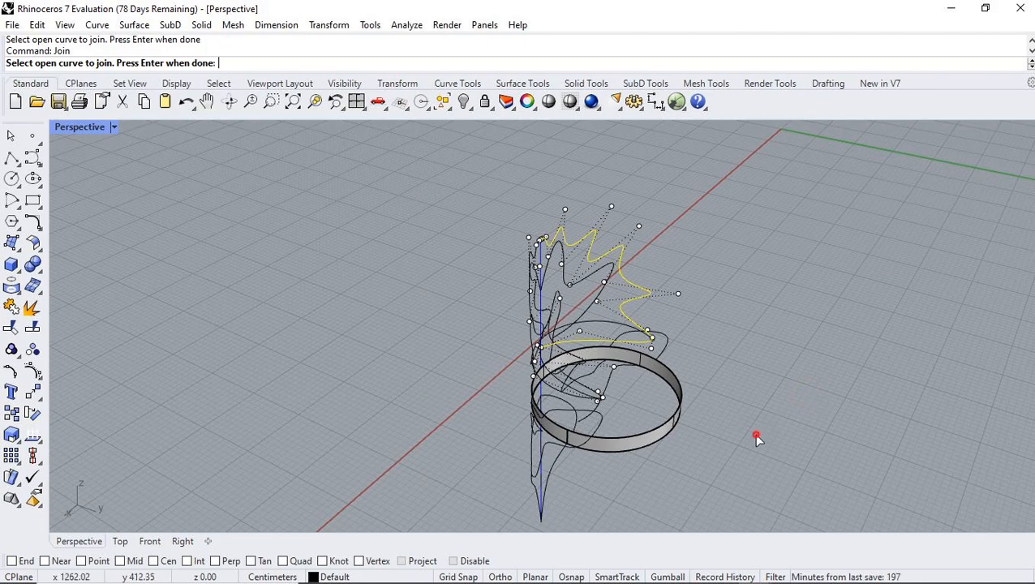
pyautogui.press('Return')
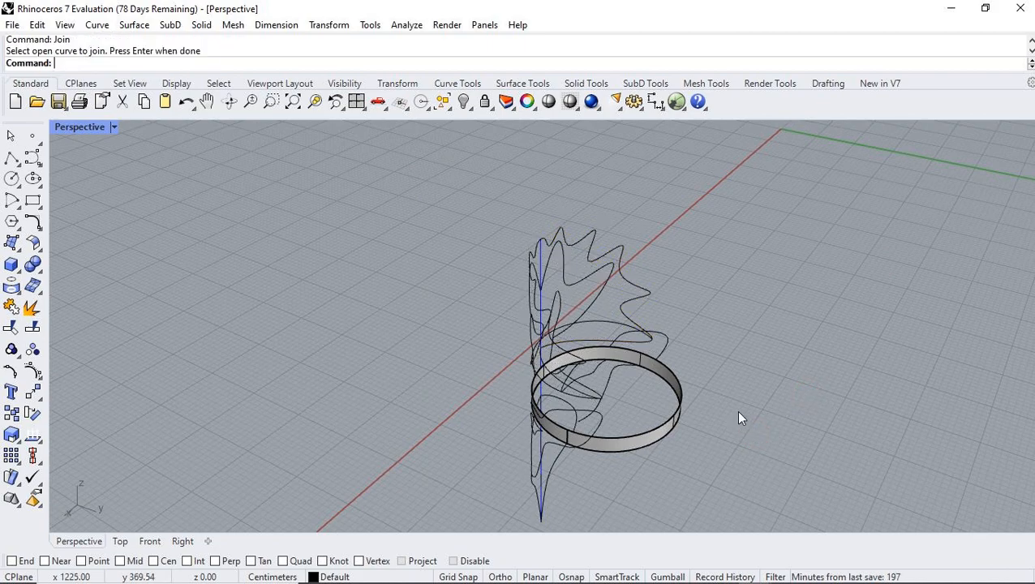
# Step: Examine the remaining front arc of the three-point circle beneath the crown from several angles
pyautogui.moveTo(738, 418); pyautogui.dragTo(1001, 353, button='right')
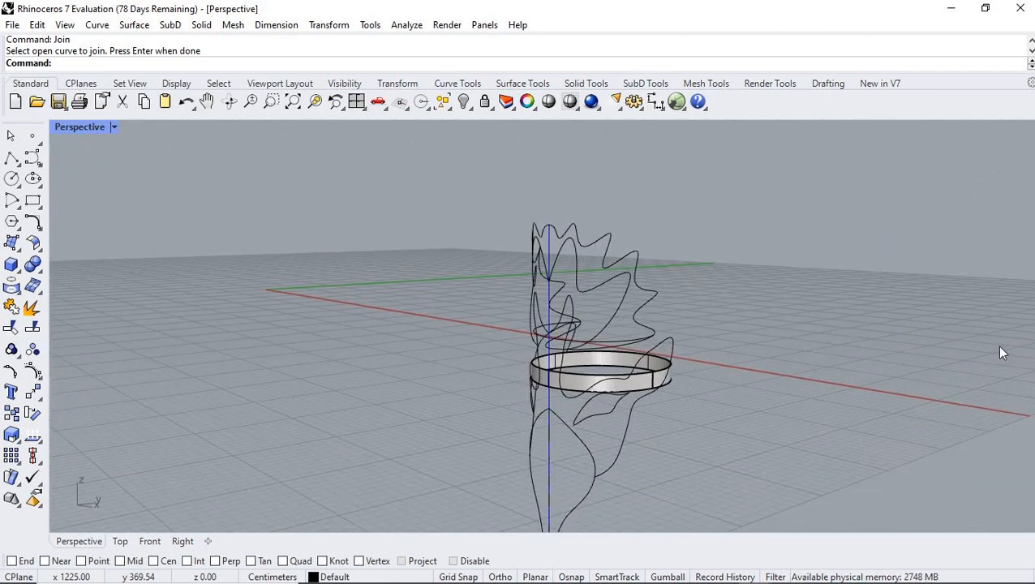
pyautogui.click(606, 341)
pyautogui.moveTo(384, 369); pyautogui.dragTo(689, 357, button='right')
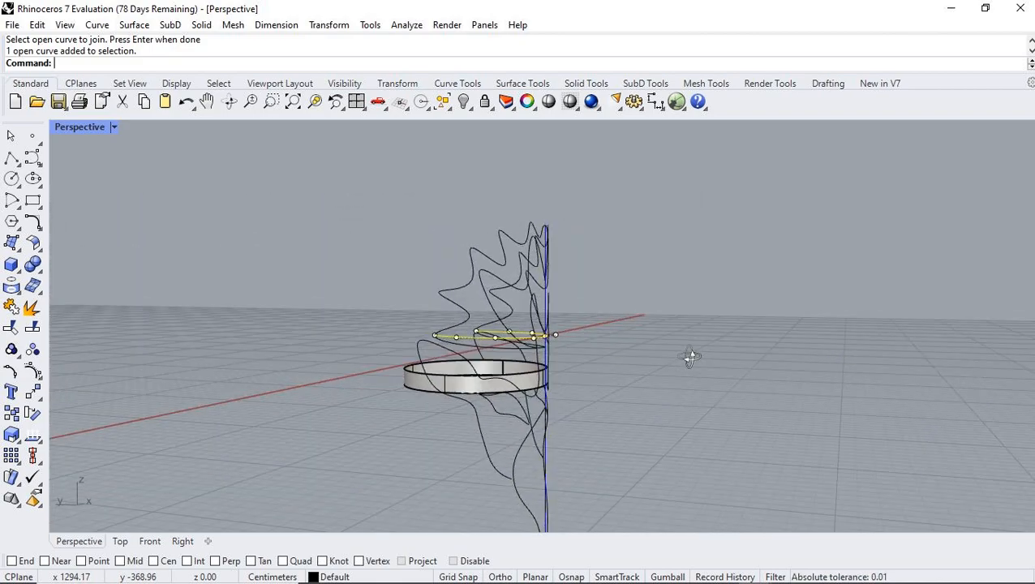
pyautogui.click(357, 342)
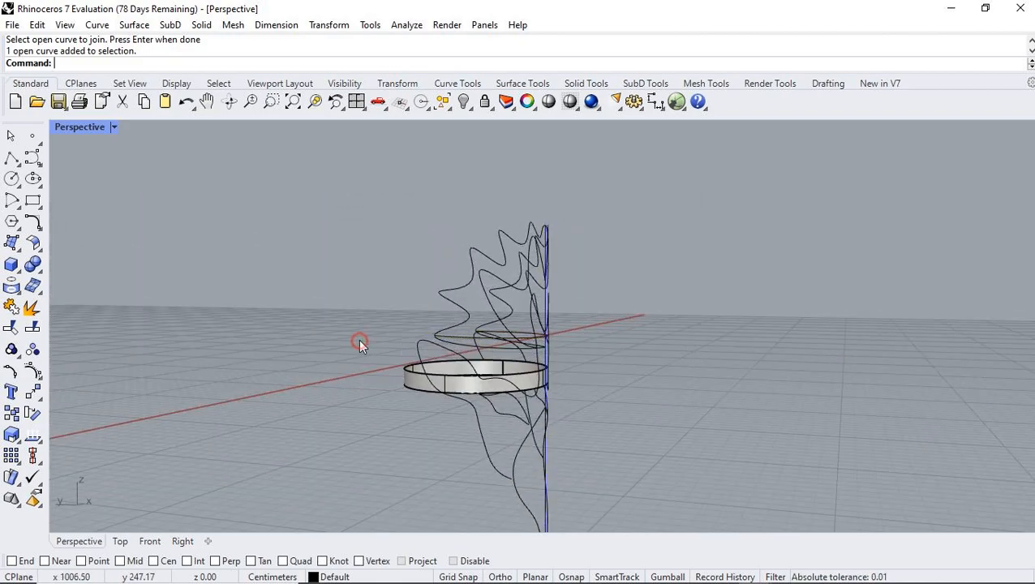
# Step: Split the two crown outline curves with the front arc of the three-point circle
pyautogui.click(468, 329)
pyautogui.moveTo(334, 344); pyautogui.dragTo(432, 314, button='right')
pyautogui.keyDown('shift'); pyautogui.click(437, 314); pyautogui.keyUp('shift')
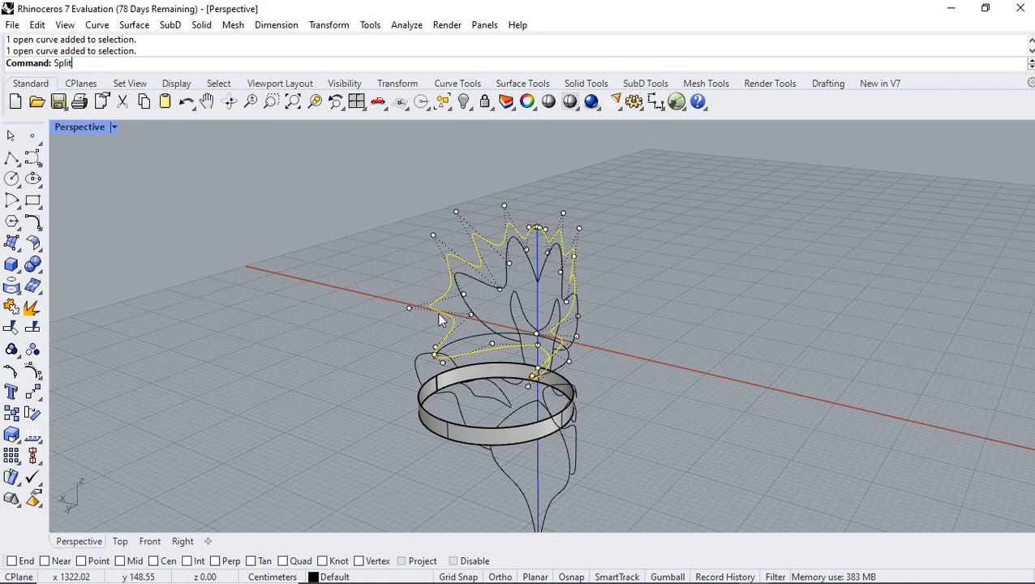
pyautogui.press('Return')
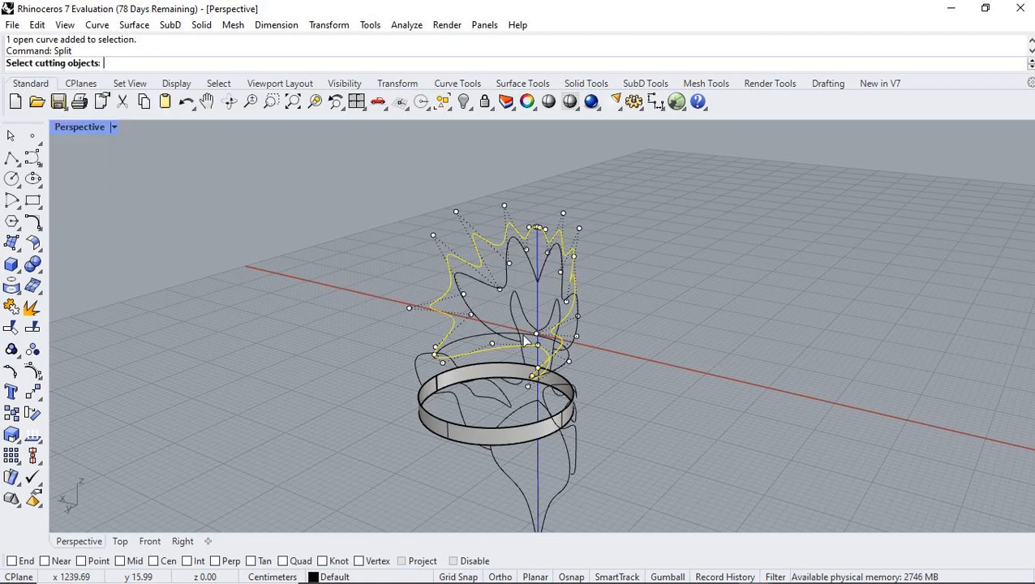
pyautogui.click(457, 346)
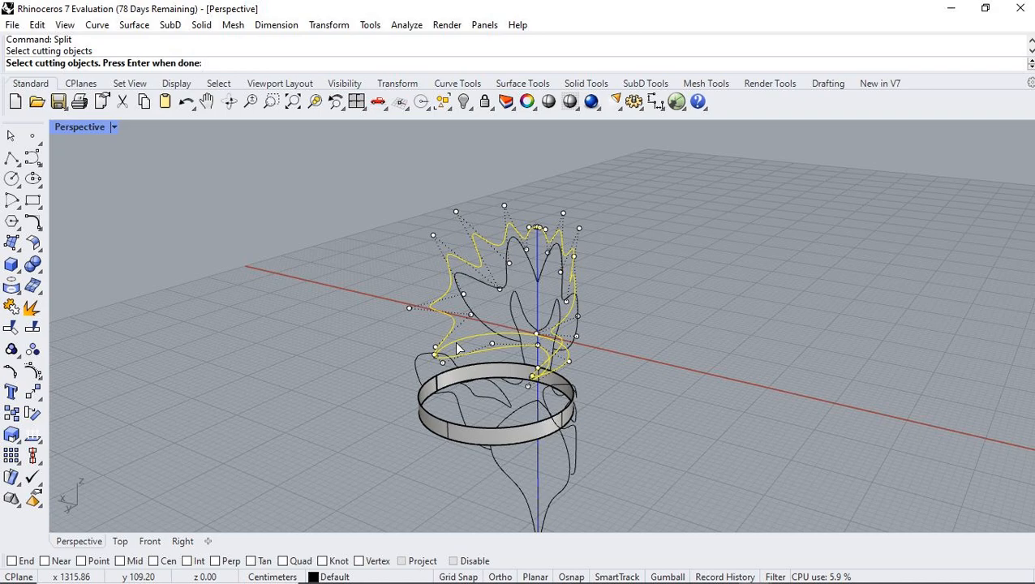
pyautogui.press('Return')
# Step: Delete the leftover lower pieces of the crown outline below the front arc on both sides
pyautogui.click(648, 348)
pyautogui.click(486, 353)
pyautogui.press('Delete')
pyautogui.click(565, 361)
pyautogui.moveTo(610, 412); pyautogui.dragTo(524, 354, button='right')
pyautogui.click(532, 352)
pyautogui.press('Delete')
pyautogui.moveTo(642, 362); pyautogui.dragTo(859, 451, button='right')
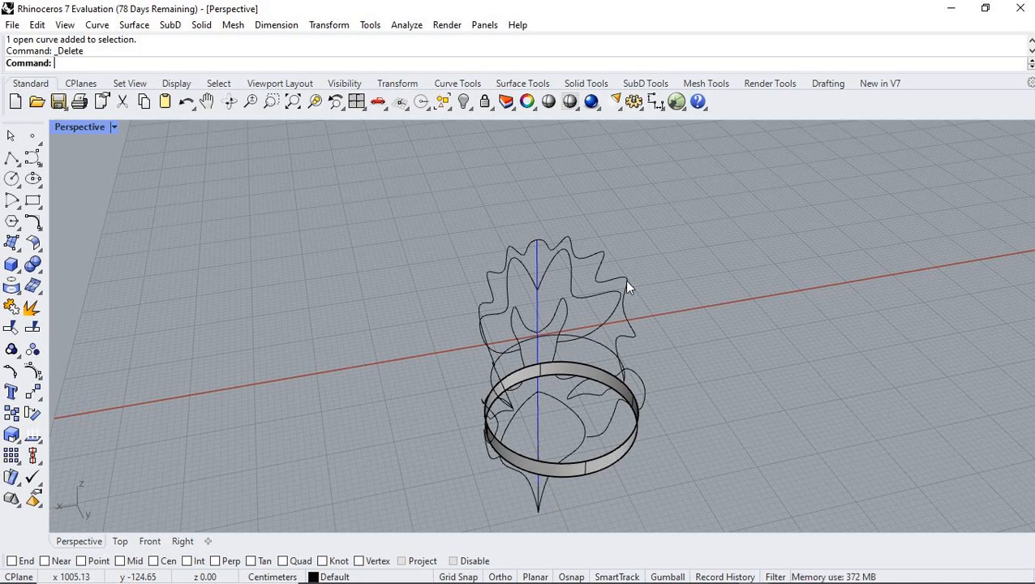
pyautogui.click(665, 325)
pyautogui.moveTo(748, 396); pyautogui.dragTo(389, 361, button='right')
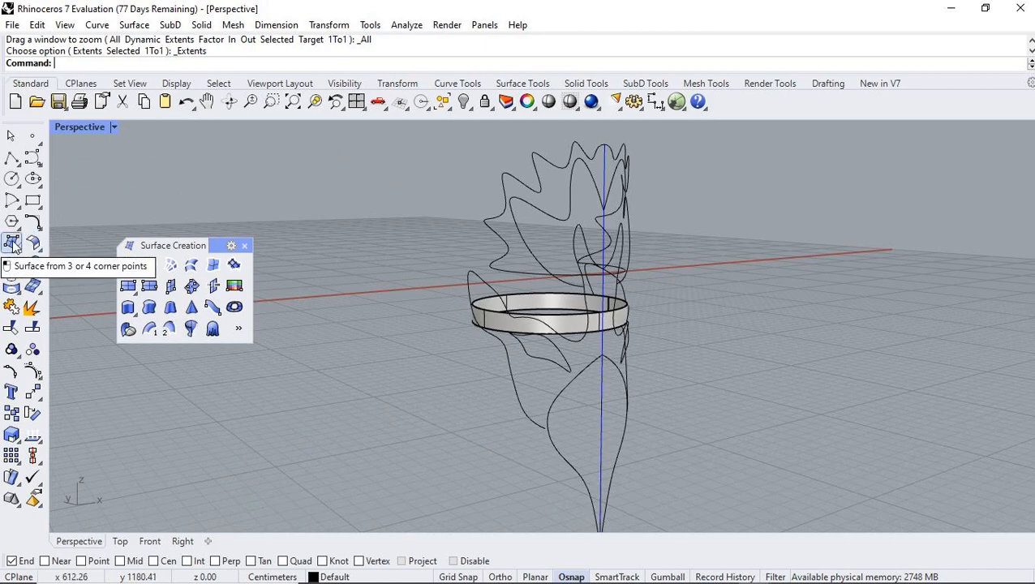
# Step: Create a network surface for the crown from its two outline curves and the front arc along the lower edge
pyautogui.click(169, 266)
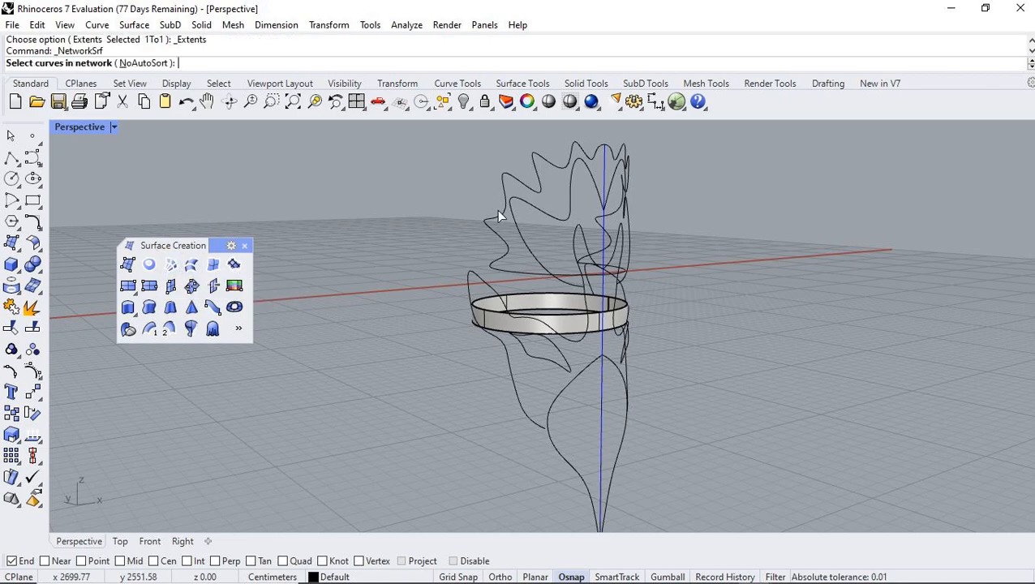
pyautogui.click(498, 212)
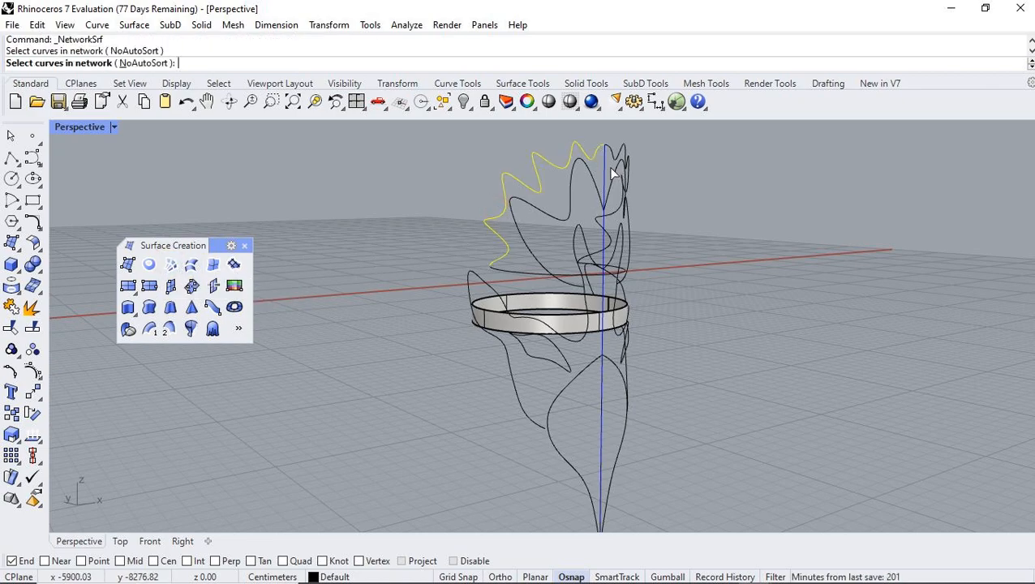
pyautogui.click(605, 167)
pyautogui.moveTo(721, 199); pyautogui.dragTo(579, 205, button='right')
pyautogui.click(582, 169)
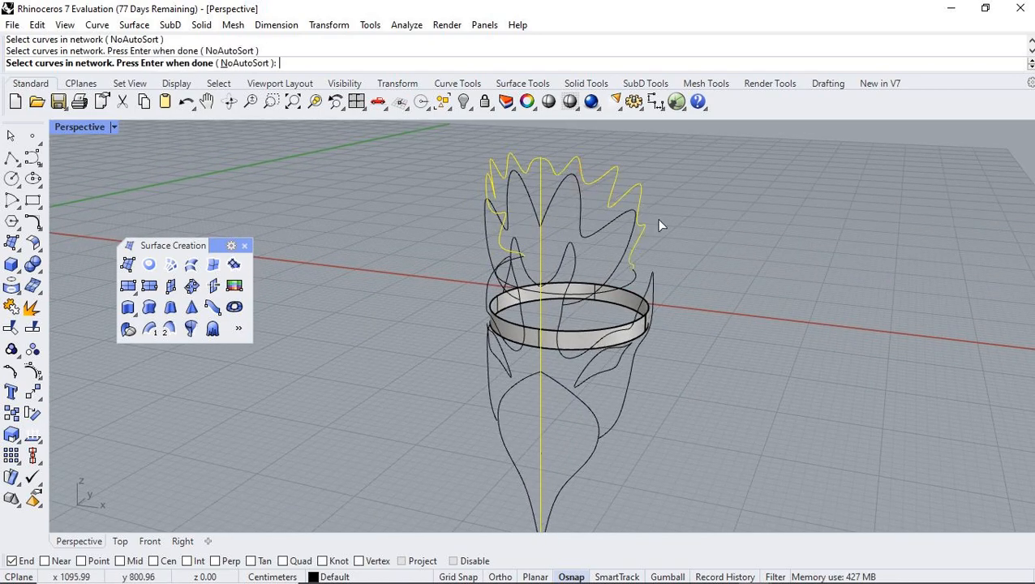
pyautogui.click(628, 285)
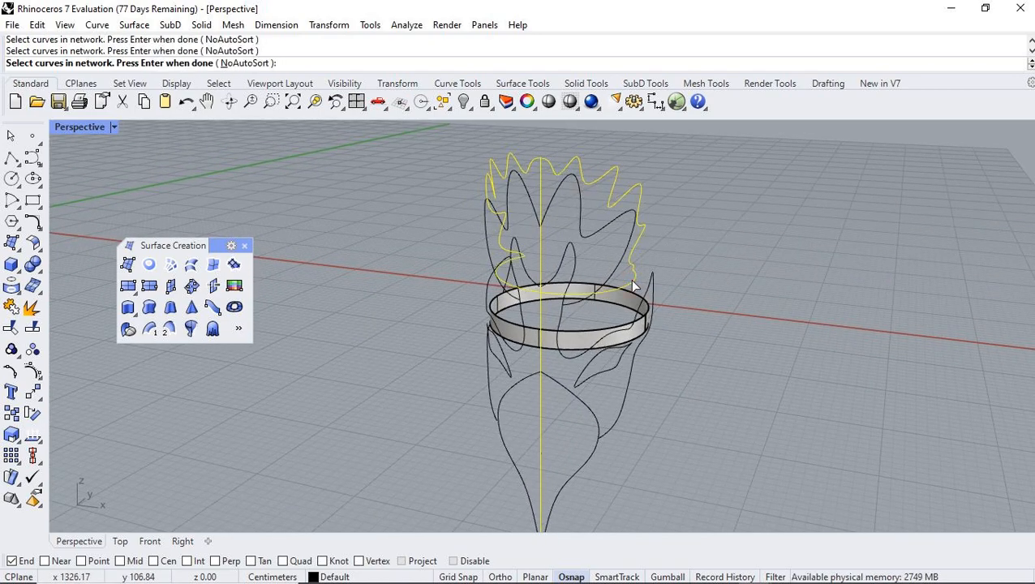
pyautogui.press('Return')
pyautogui.click(485, 396)
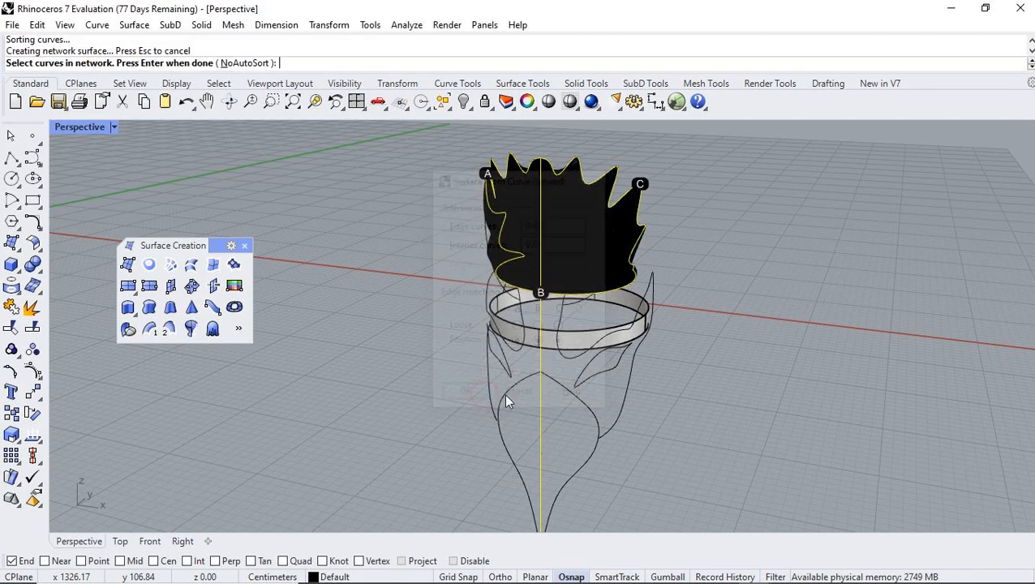
pyautogui.moveTo(752, 334); pyautogui.dragTo(1024, 320, button='right')
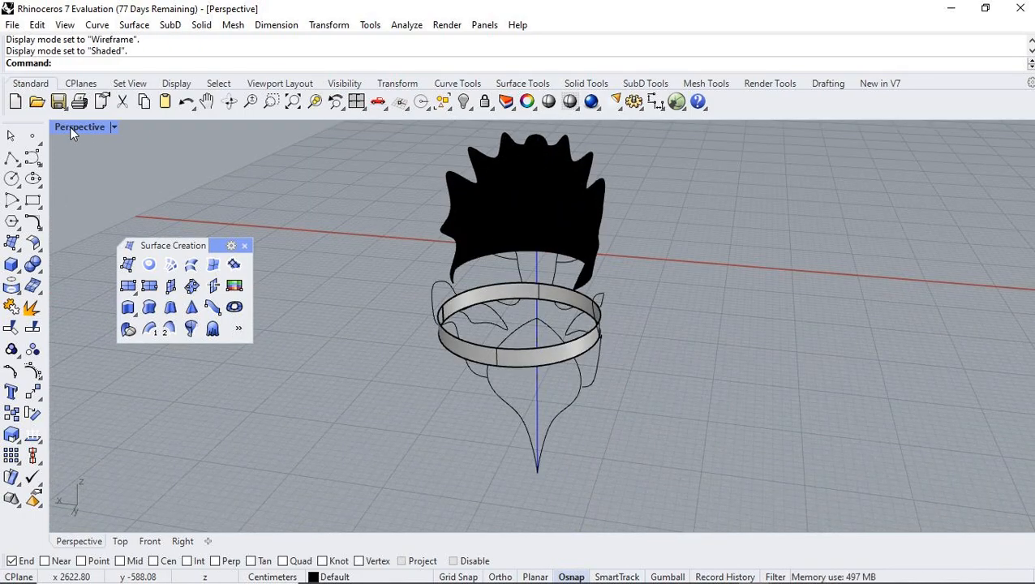
# Step: Set the Perspective view to Technical display so the curves behind the crown surface can be picked
pyautogui.click(70, 127)
pyautogui.click(167, 154)
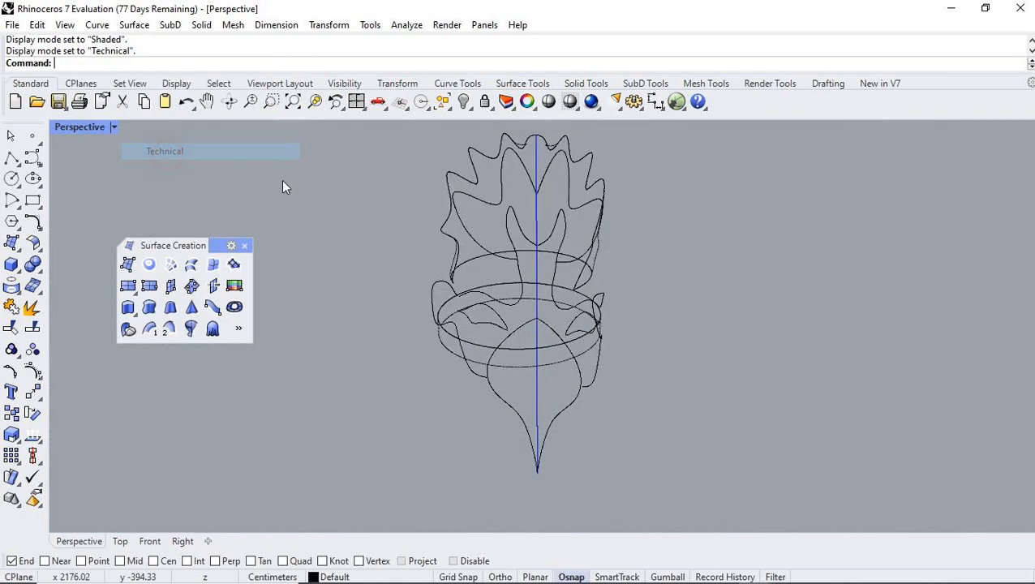
pyautogui.moveTo(763, 342); pyautogui.dragTo(383, 328, button='right')
pyautogui.click(558, 219)
pyautogui.click(735, 286)
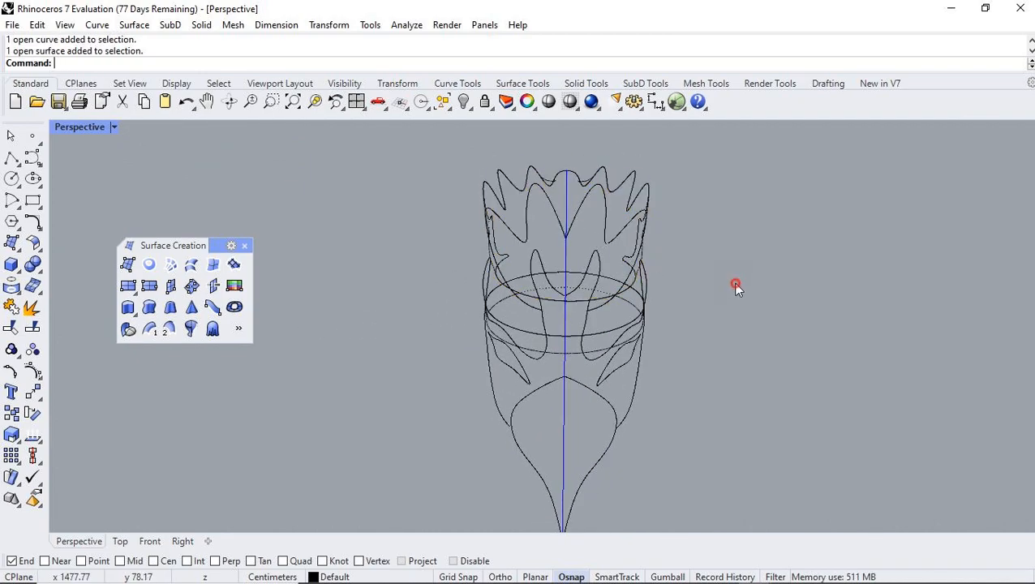
# Step: Select the two inner crown outline curves and examine where their lower ends stop from several angles
pyautogui.moveTo(750, 268); pyautogui.dragTo(588, 246, button='right')
pyautogui.click(588, 246)
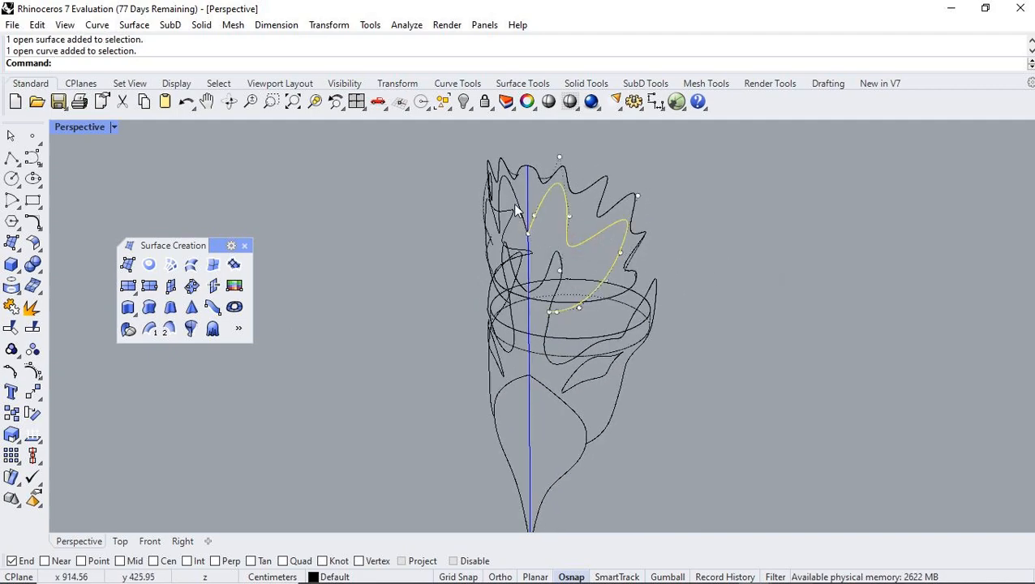
pyautogui.click(537, 214)
pyautogui.click(556, 241)
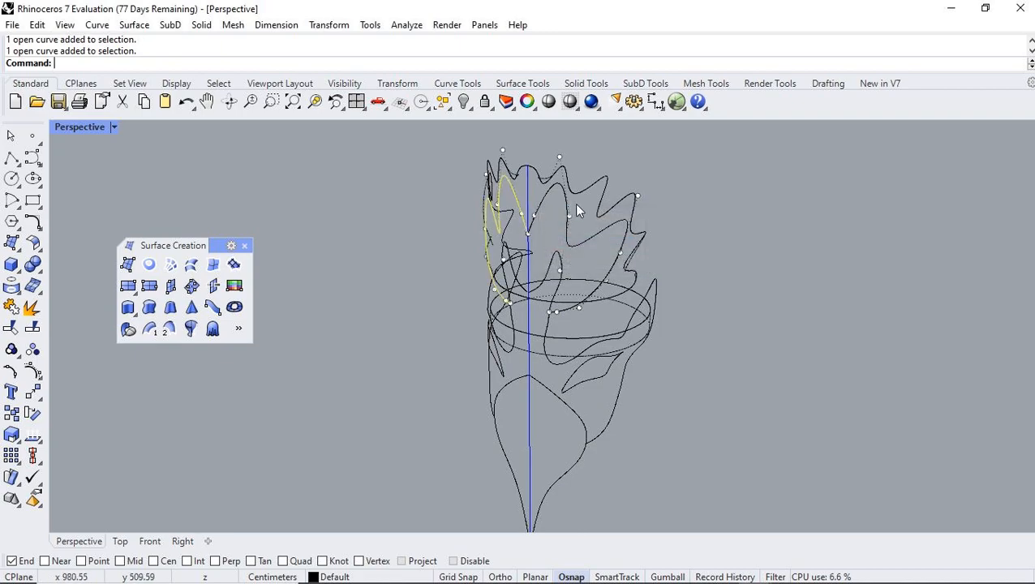
pyautogui.keyDown('shift'); pyautogui.click(585, 244); pyautogui.keyUp('shift')
pyautogui.click(671, 287)
pyautogui.moveTo(501, 321); pyautogui.dragTo(606, 328, button='right')
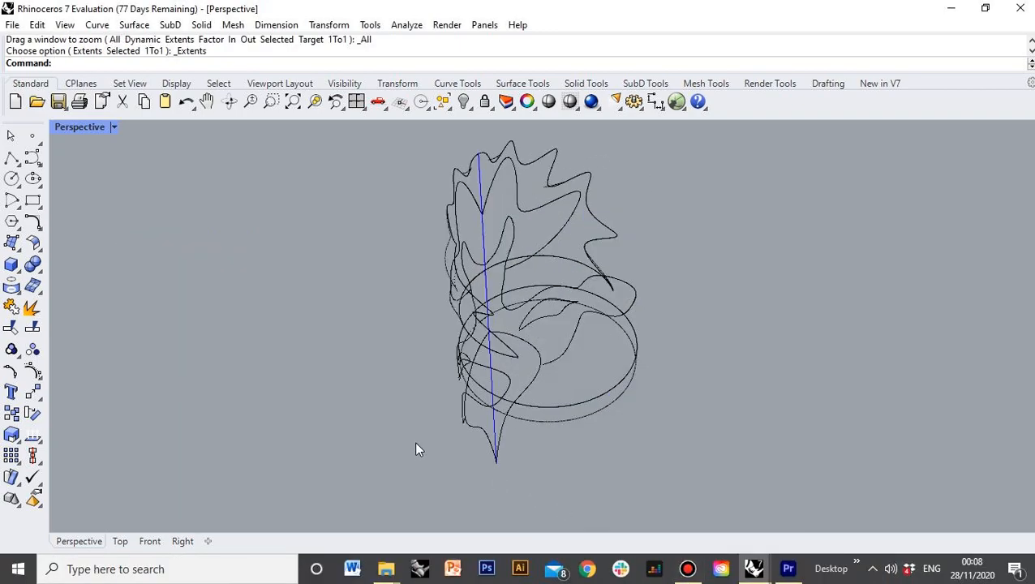
pyautogui.moveTo(387, 380); pyautogui.dragTo(704, 393, button='right')
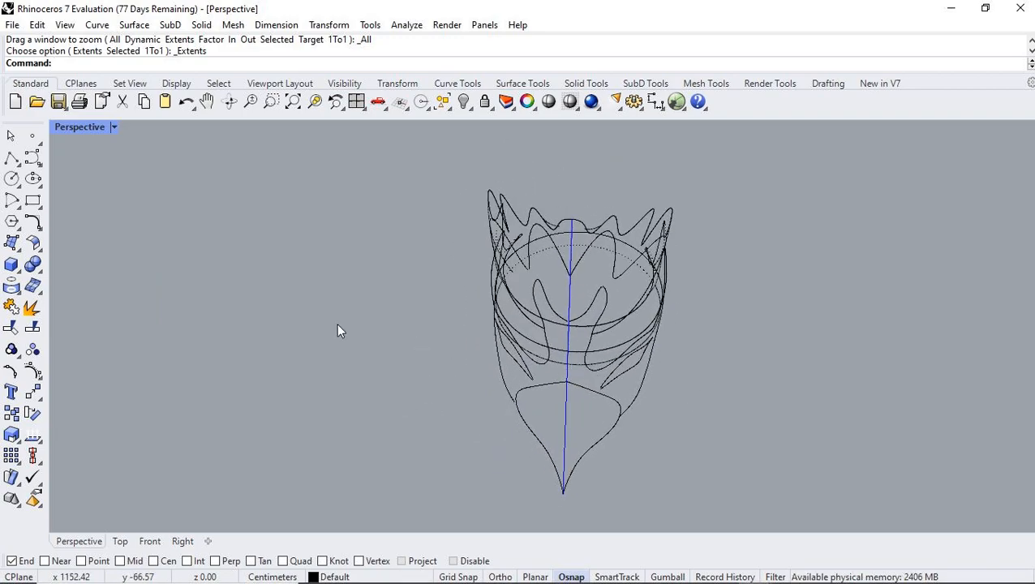
# Step: Draw a three-point circle through the lower ends of both inner crown outlines, matching it to the head band in the Top view
pyautogui.click(11, 178)
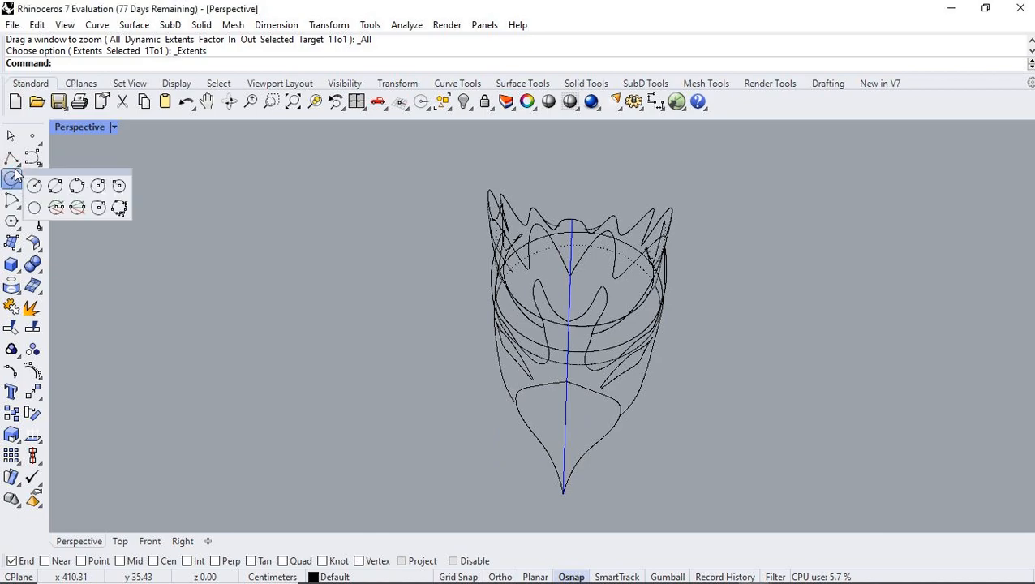
pyautogui.click(76, 188)
pyautogui.click(538, 334)
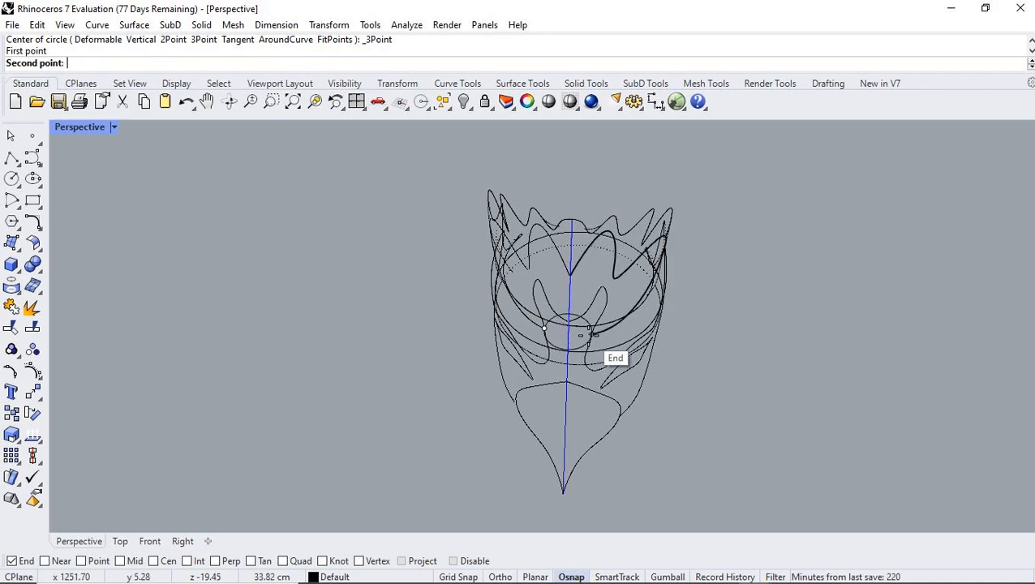
pyautogui.click(591, 333)
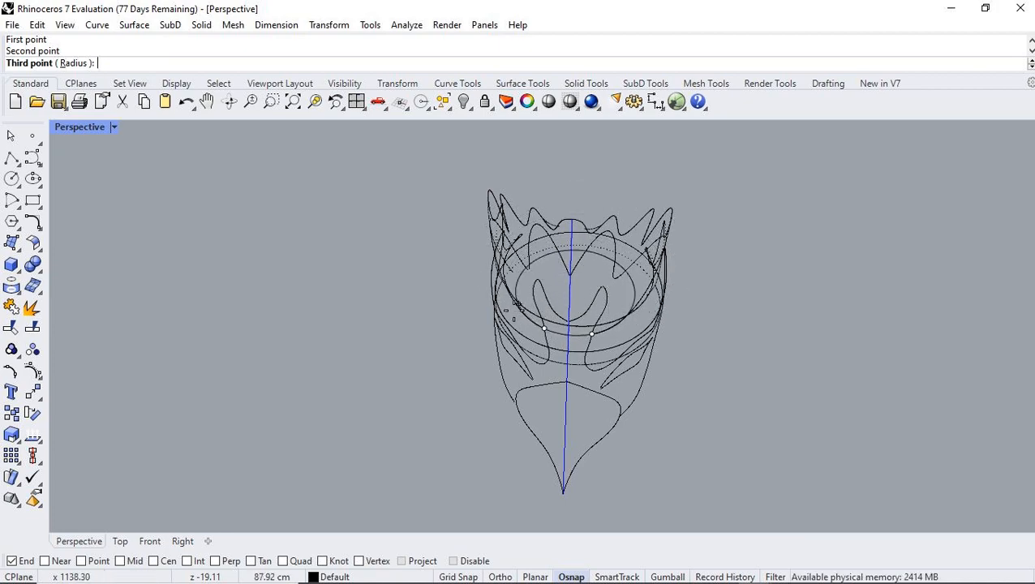
pyautogui.click(356, 103)
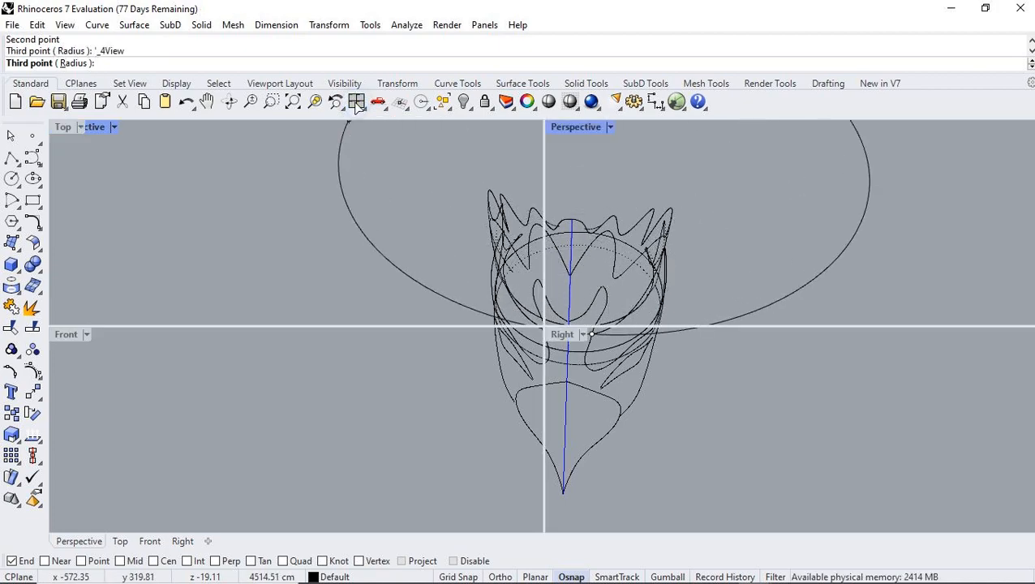
pyautogui.doubleClick(63, 128)
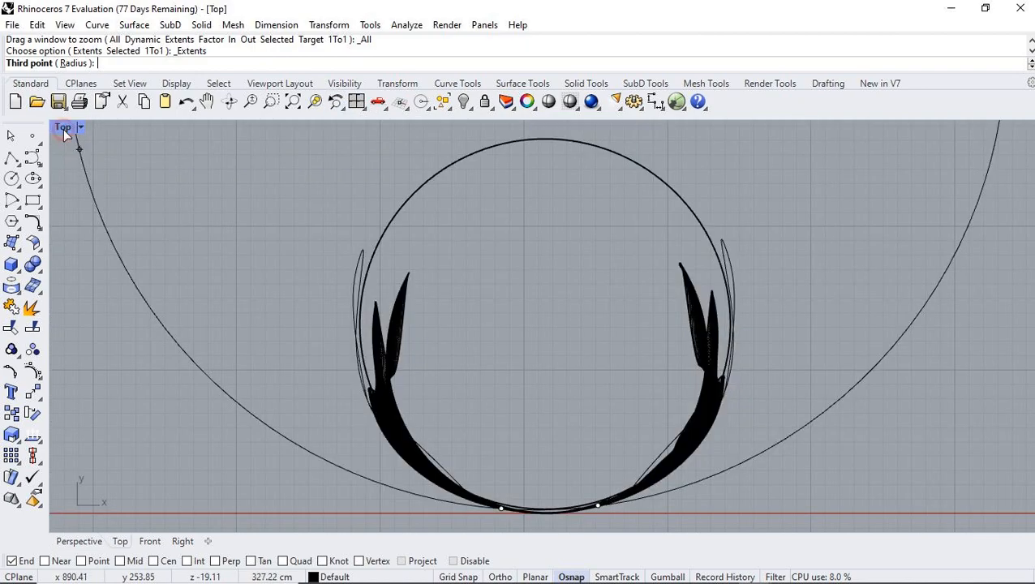
pyautogui.click(362, 284)
# Step: Split the new three-point circle with the two inner crown outline curves in the Perspective view
pyautogui.click(356, 103)
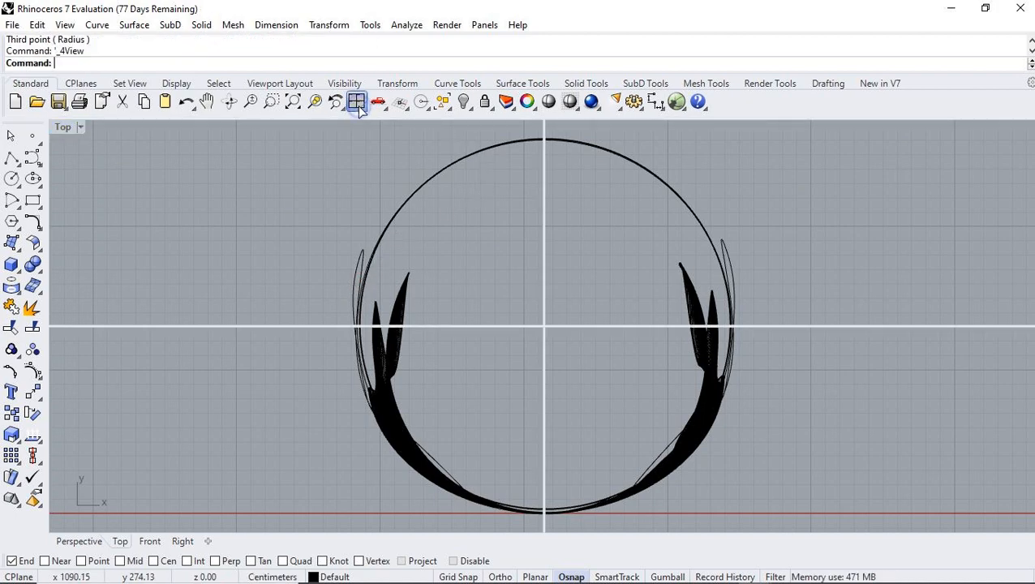
pyautogui.doubleClick(573, 130)
pyautogui.moveTo(684, 278)
pyautogui.mouseDown(button='right')
pyautogui.moveTo(597, 250)
pyautogui.moveTo(512, 284)
pyautogui.moveTo(670, 281)
pyautogui.mouseUp(button='right')
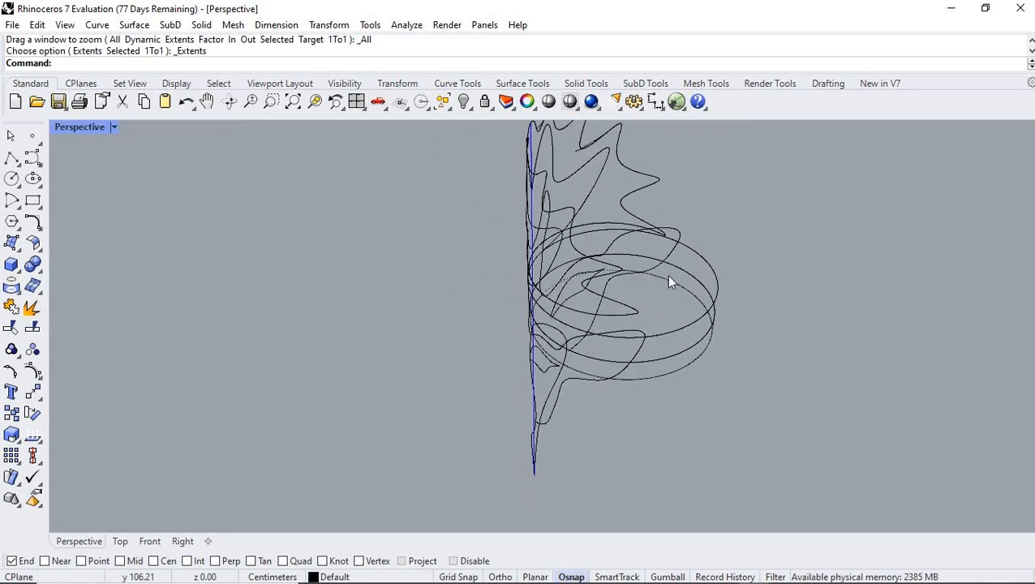
pyautogui.click(717, 284)
pyautogui.moveTo(778, 330); pyautogui.dragTo(588, 310, button='right')
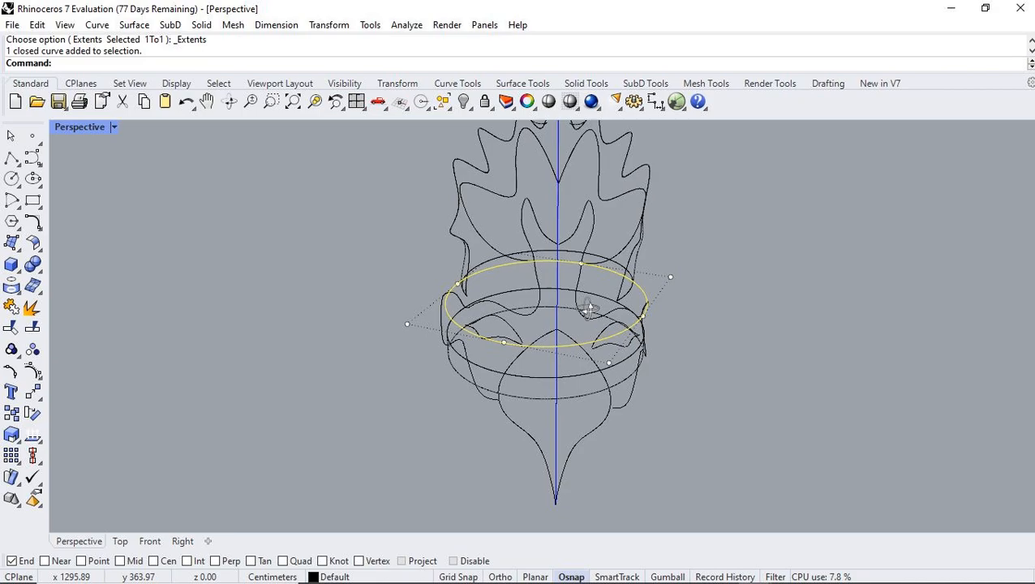
pyautogui.moveTo(400, 308); pyautogui.dragTo(862, 302, button='right')
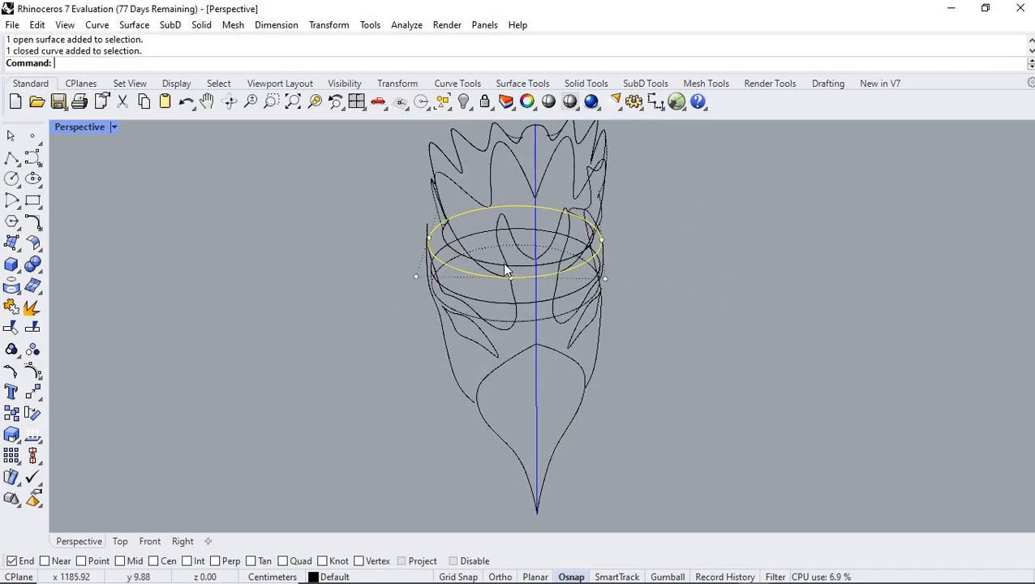
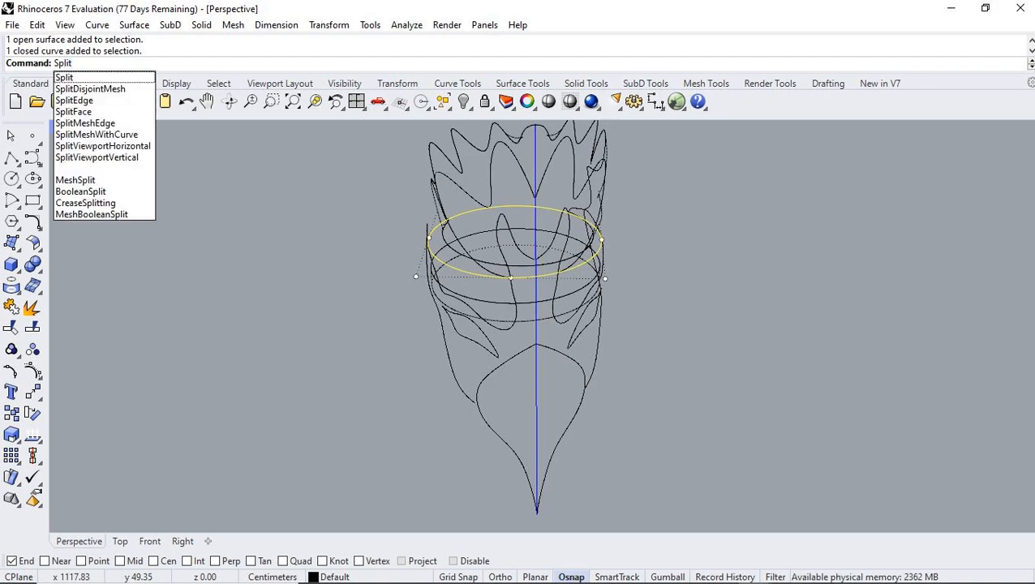
pyautogui.press('Return')
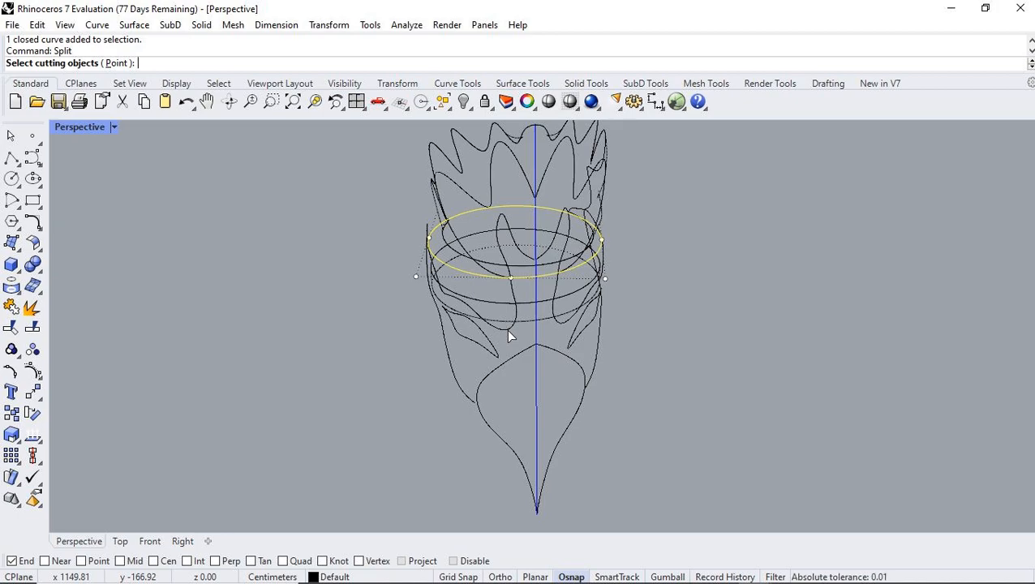
pyautogui.click(492, 172)
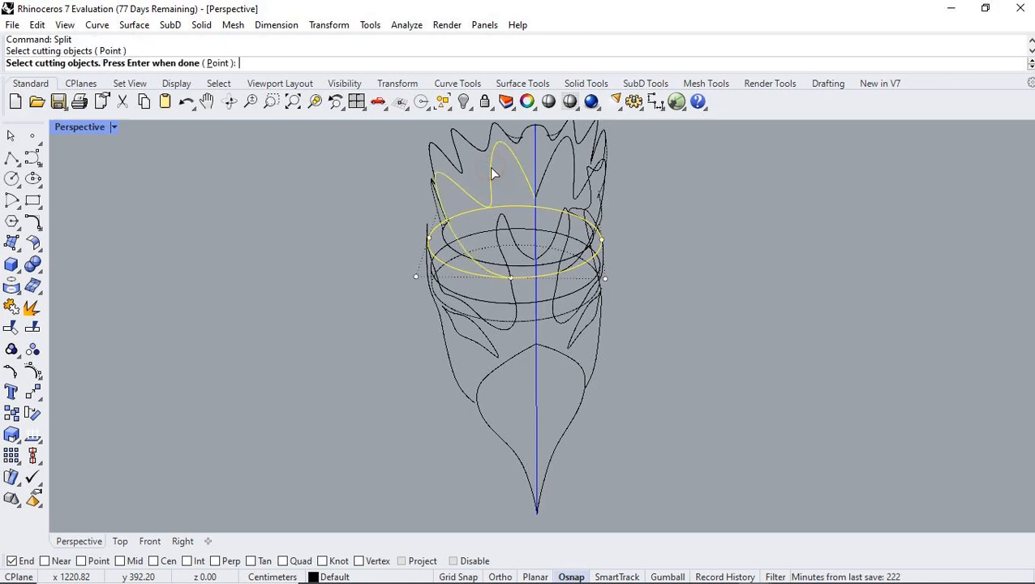
pyautogui.click(550, 168)
pyautogui.press('Return')
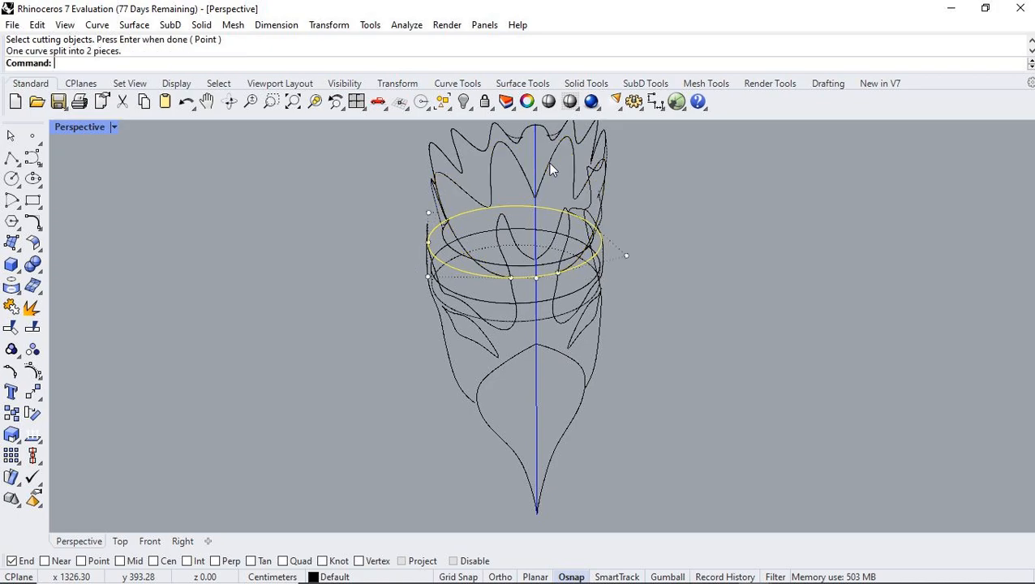
pyautogui.click(679, 278)
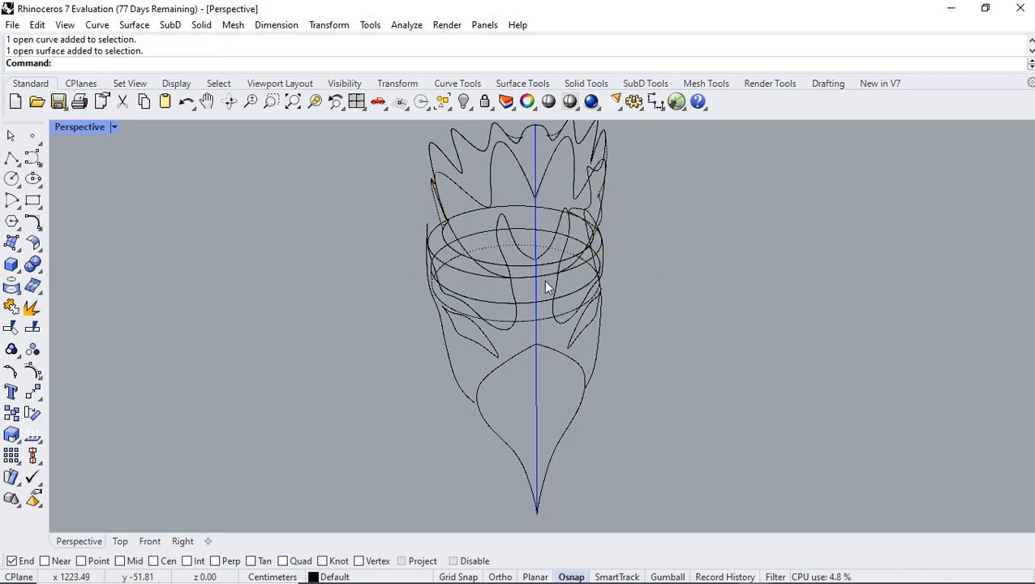
# Step: Delete the rear arc of the split circle, keeping the short front arc between the inner crown outlines
pyautogui.click(531, 278)
pyautogui.click(460, 272)
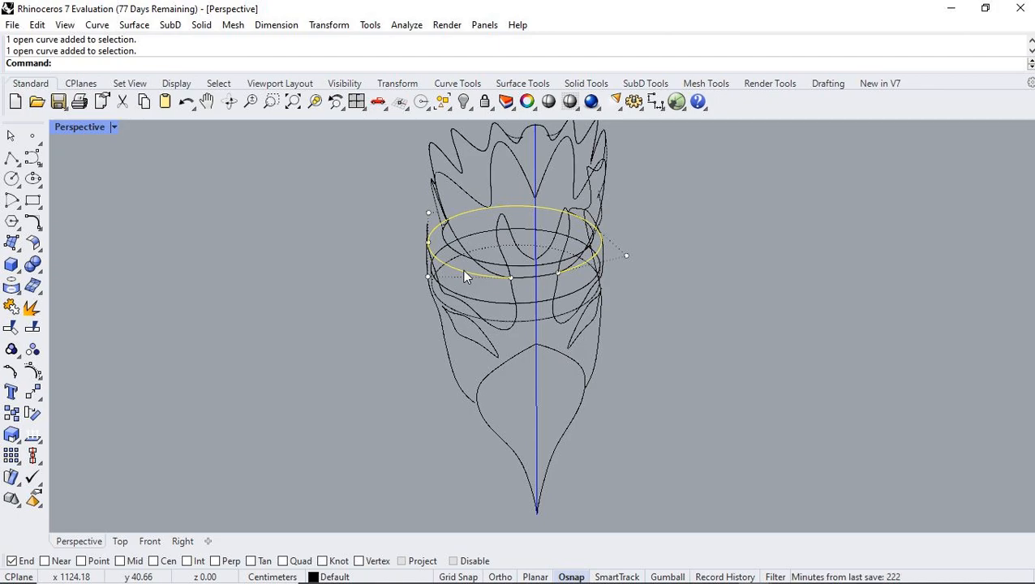
pyautogui.press('Delete')
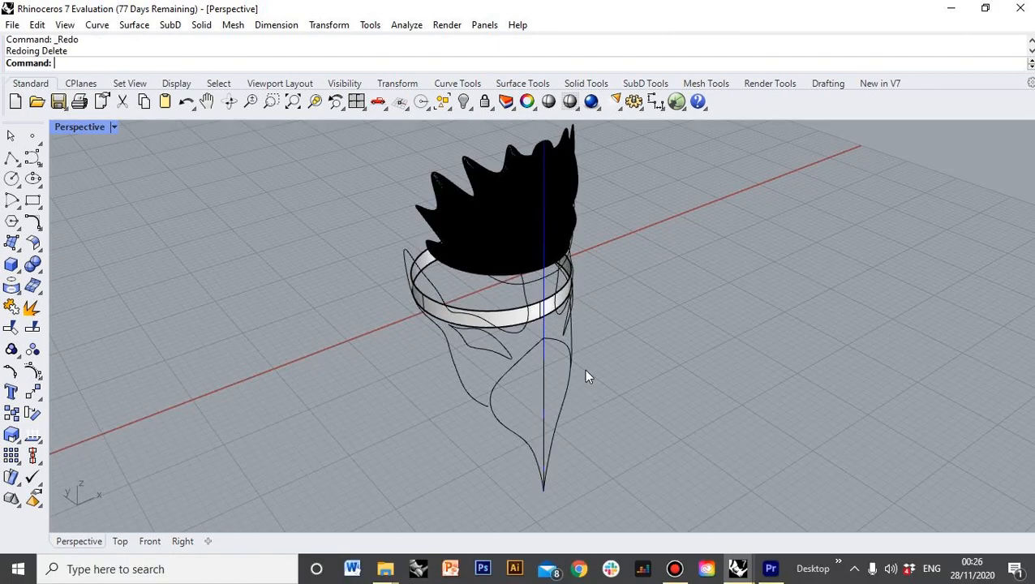
# Step: Move the upper centre end point of the left inner crown outline onto the matching end point of the right outline
pyautogui.click(514, 285)
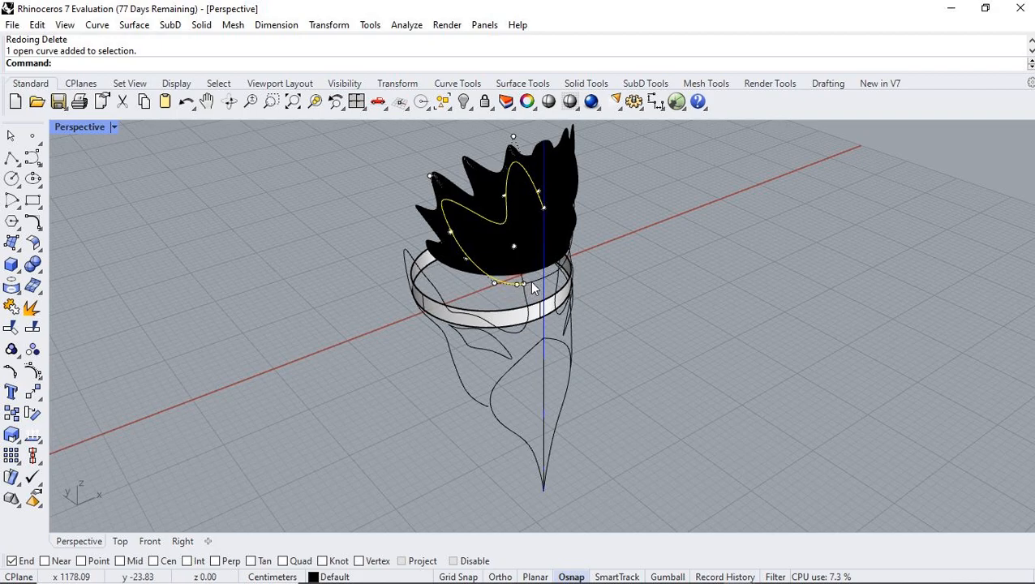
pyautogui.click(551, 277)
pyautogui.moveTo(724, 275); pyautogui.dragTo(586, 273, button='right')
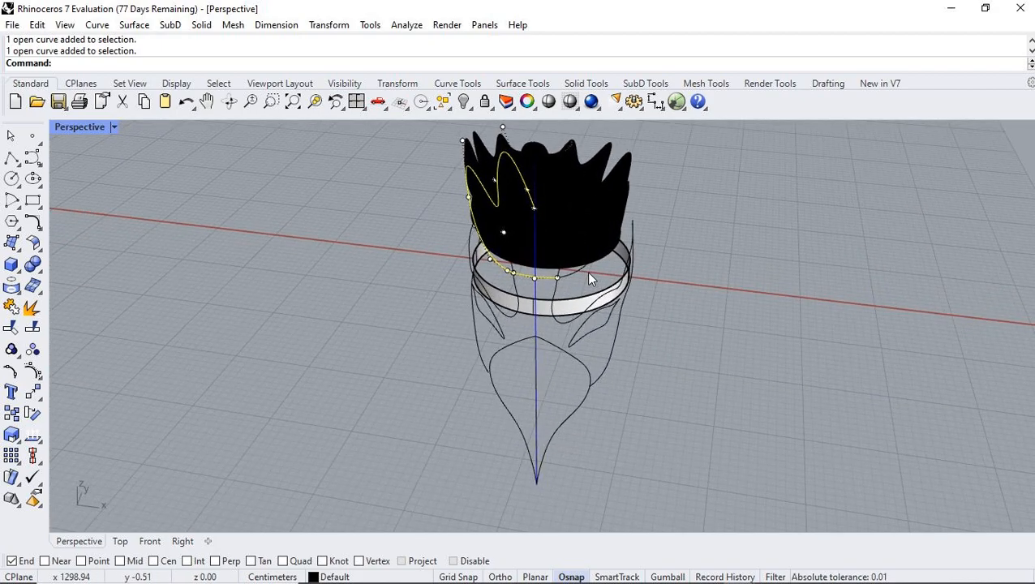
pyautogui.moveTo(814, 288); pyautogui.dragTo(614, 180, button='right')
pyautogui.moveTo(400, 260); pyautogui.dragTo(643, 249, button='right')
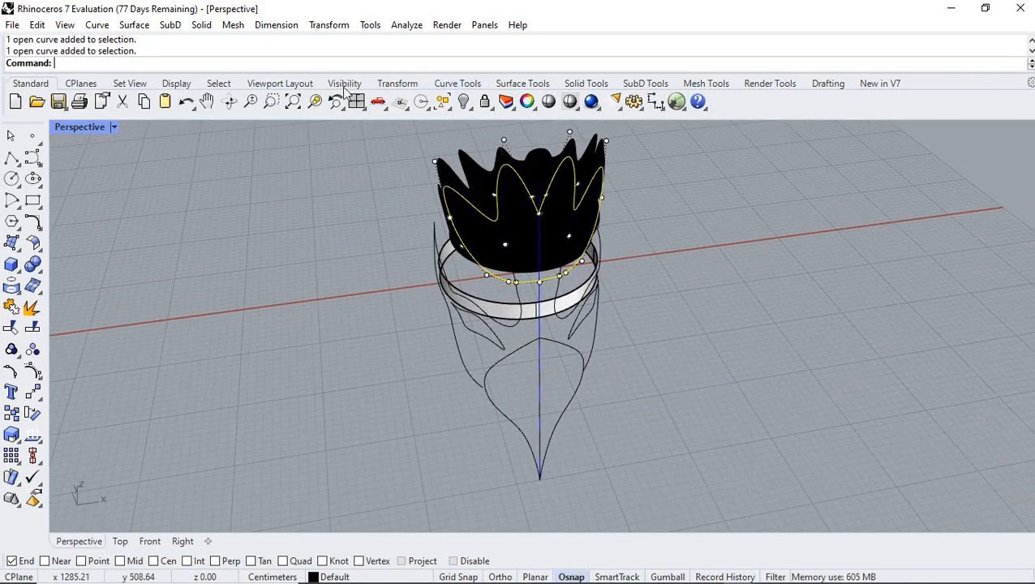
pyautogui.click(251, 101)
pyautogui.moveTo(542, 206); pyautogui.dragTo(589, 483)
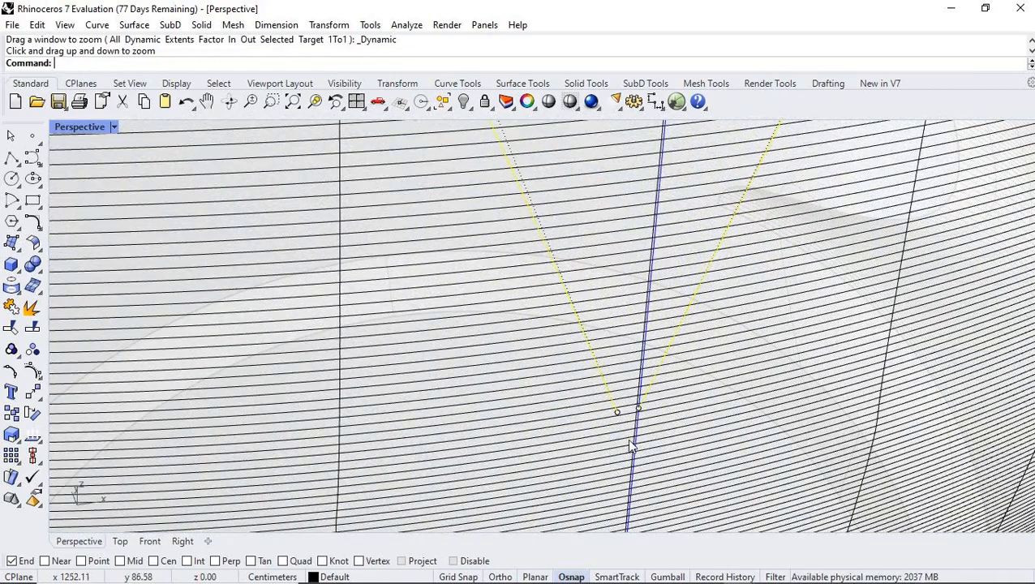
pyautogui.click(618, 412)
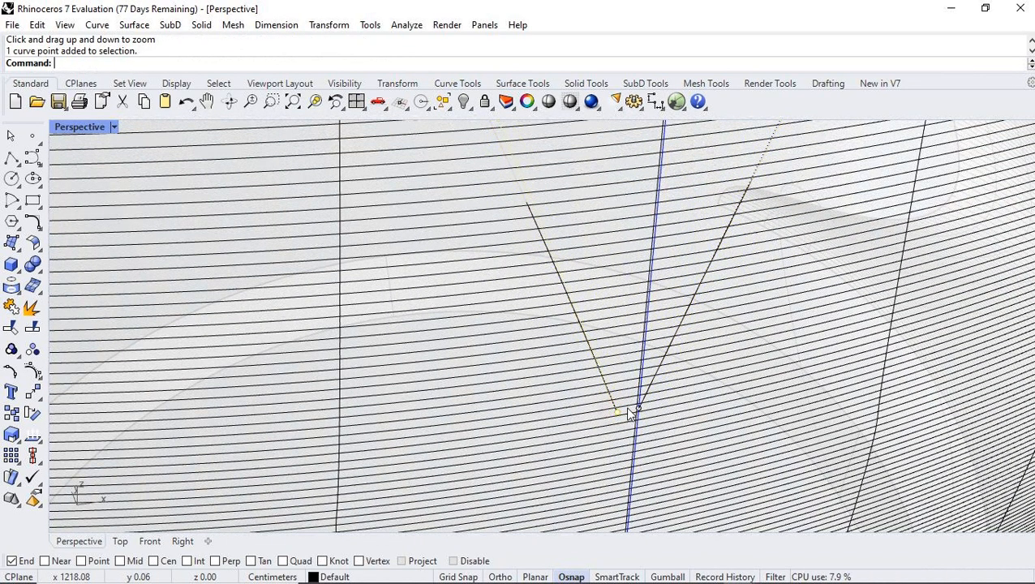
pyautogui.moveTo(618, 413); pyautogui.dragTo(633, 418)
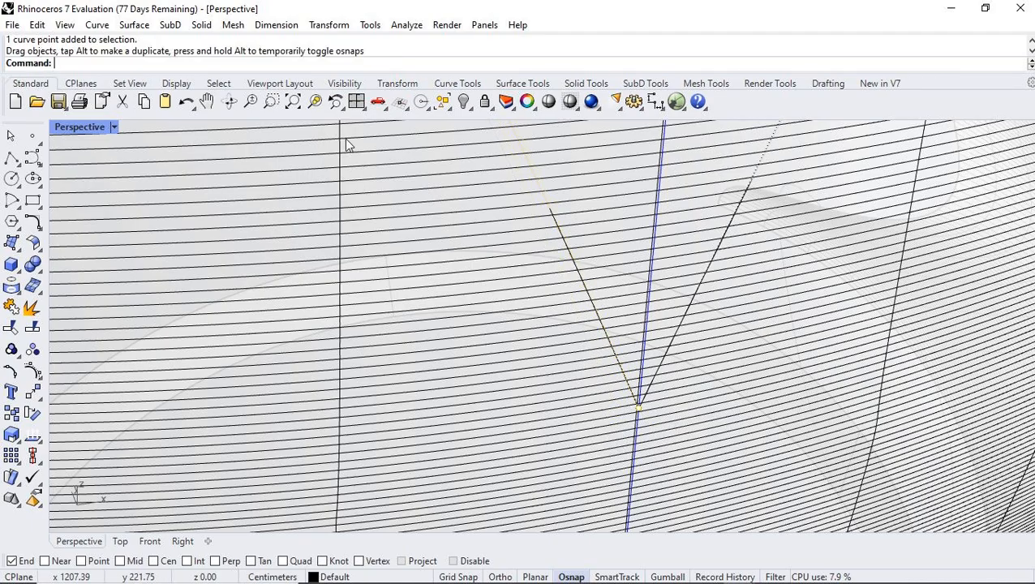
# Step: Draw a straight polyline from the outlines' shared upper centre point down to the midpoint of the short front arc, with the Mid snap enabled
pyautogui.click(258, 100)
pyautogui.moveTo(548, 330); pyautogui.dragTo(572, 411)
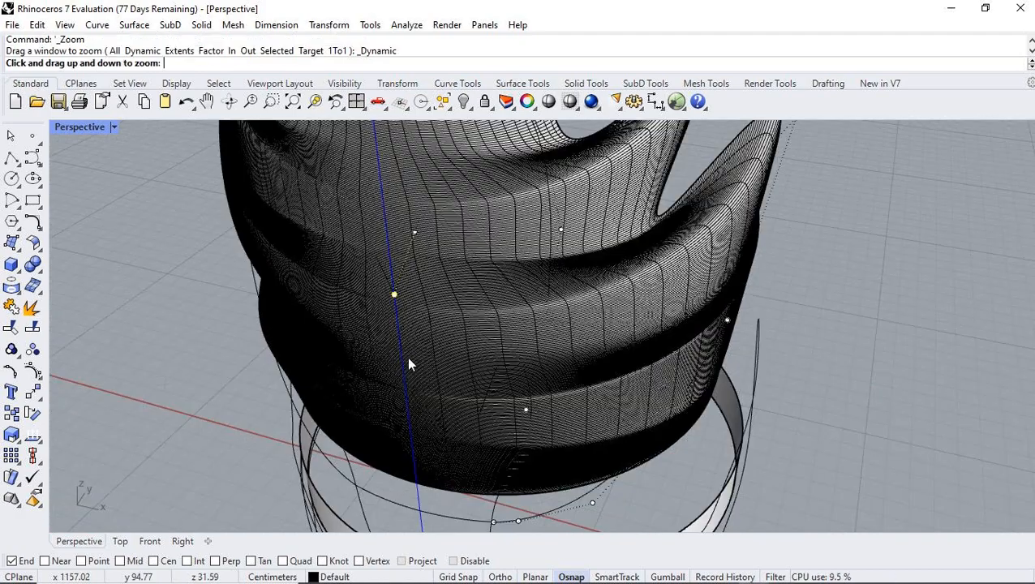
pyautogui.moveTo(413, 356); pyautogui.dragTo(416, 361)
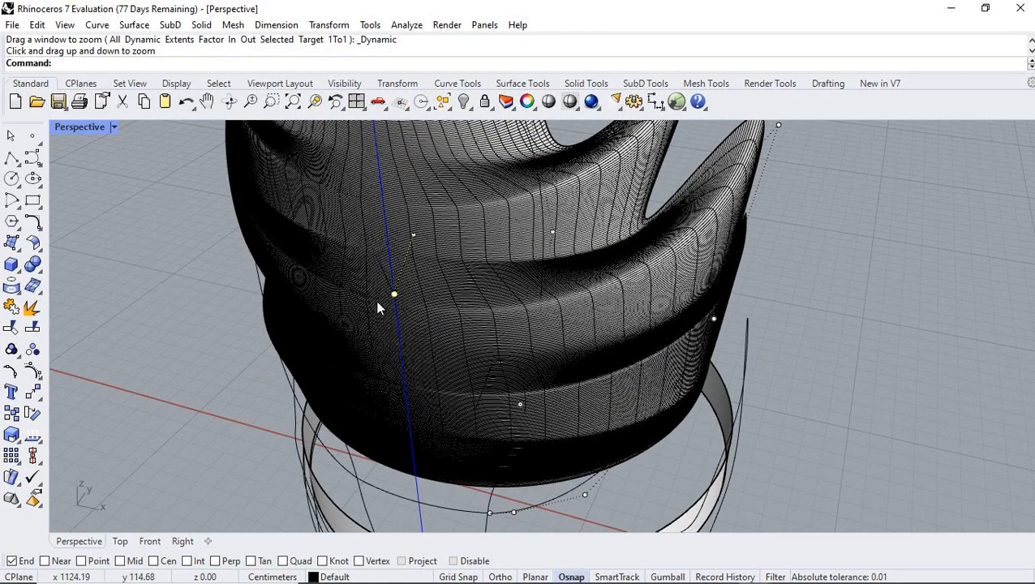
pyautogui.click(11, 158)
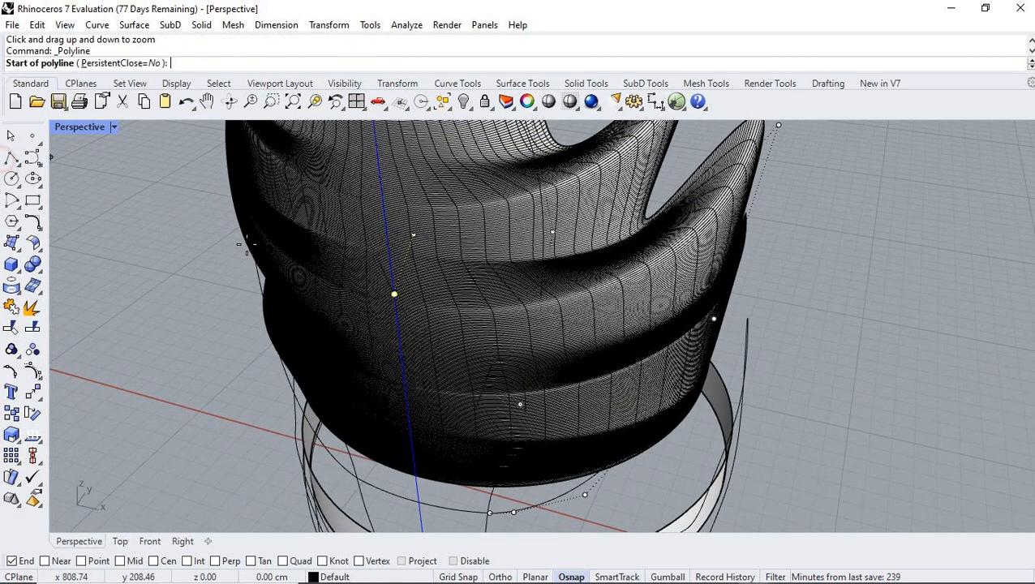
pyautogui.click(390, 297)
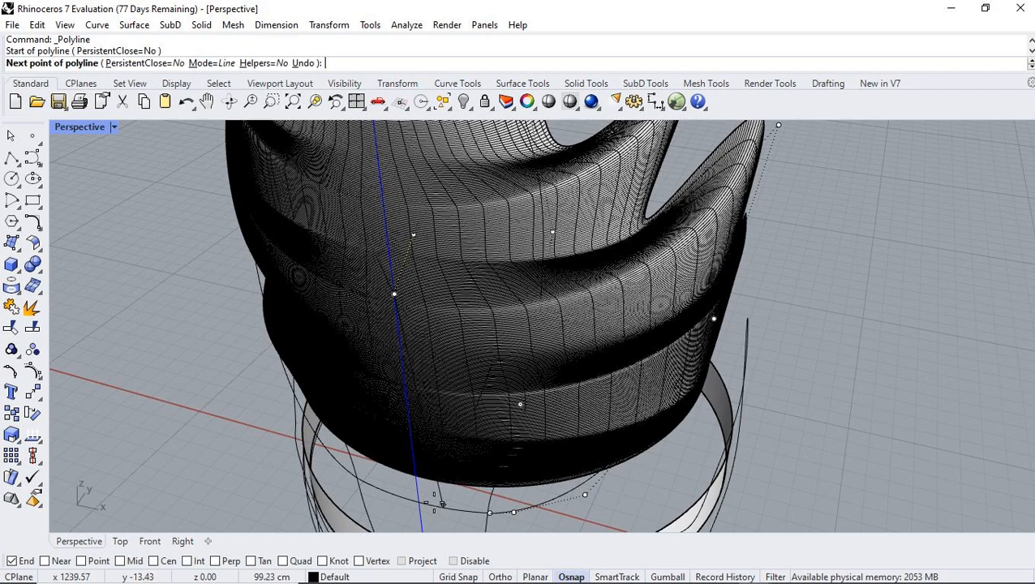
pyautogui.click(46, 560)
pyautogui.click(120, 560)
pyautogui.click(121, 561)
pyautogui.click(45, 560)
pyautogui.click(121, 561)
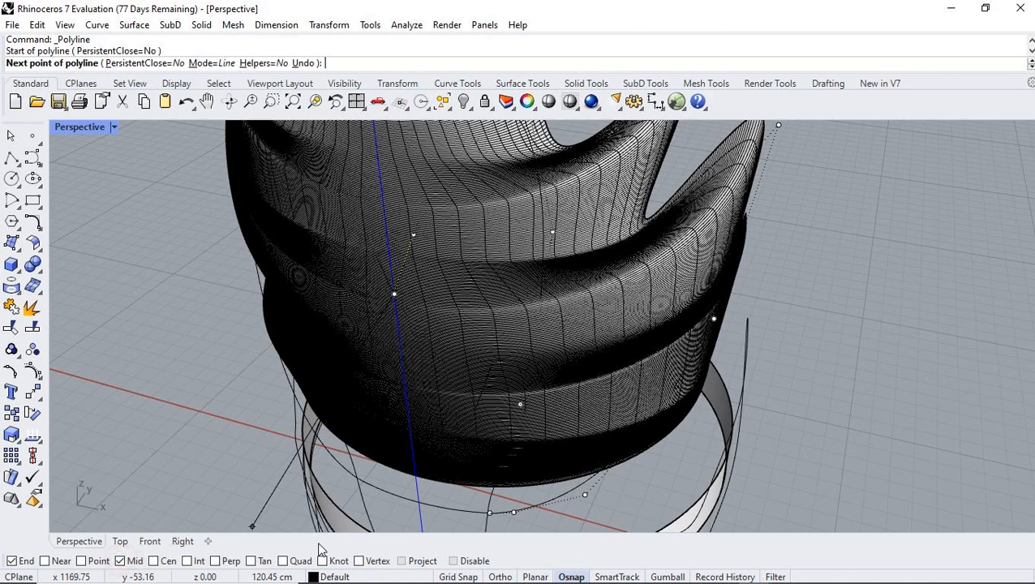
pyautogui.click(415, 500)
pyautogui.press('Return')
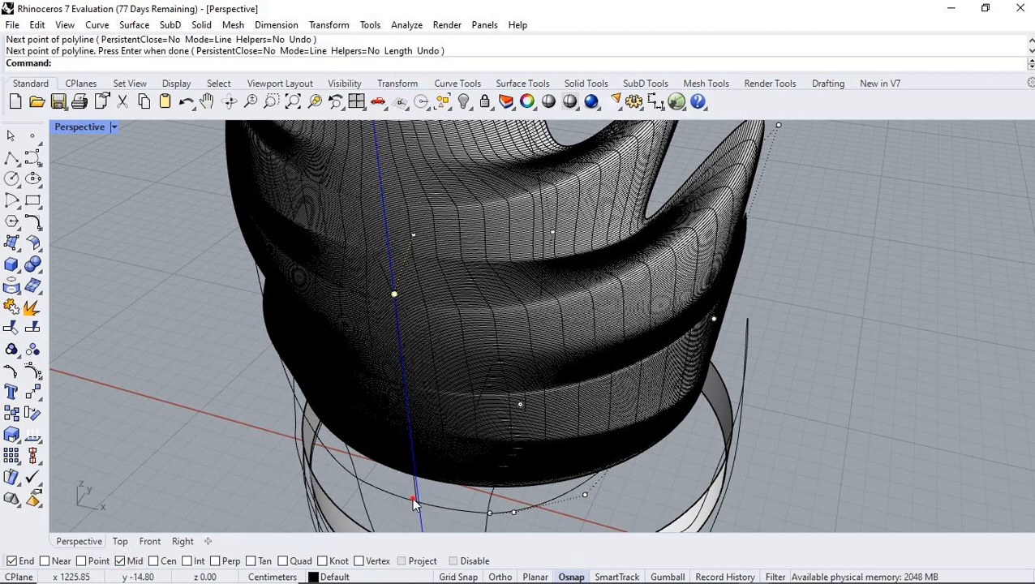
pyautogui.press('Escape')
# Step: Split the short front arc at its middle using the new centre line as the cutting object
pyautogui.click(472, 512)
pyautogui.keyDown('shift'); pyautogui.click(522, 512); pyautogui.keyUp('shift')
pyautogui.keyDown('shift'); pyautogui.click(339, 471); pyautogui.keyUp('shift')
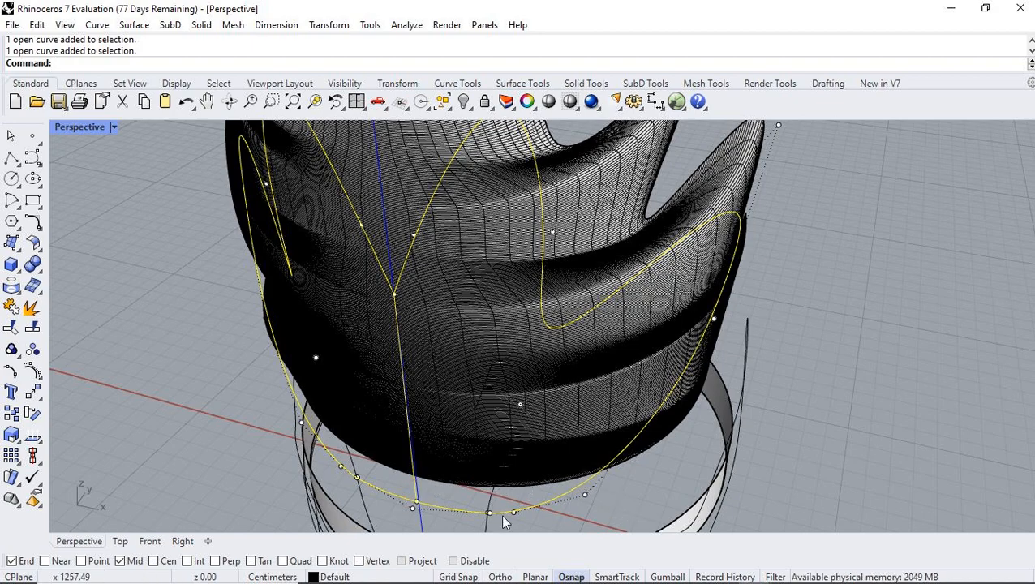
pyautogui.click(800, 497)
pyautogui.click(455, 511)
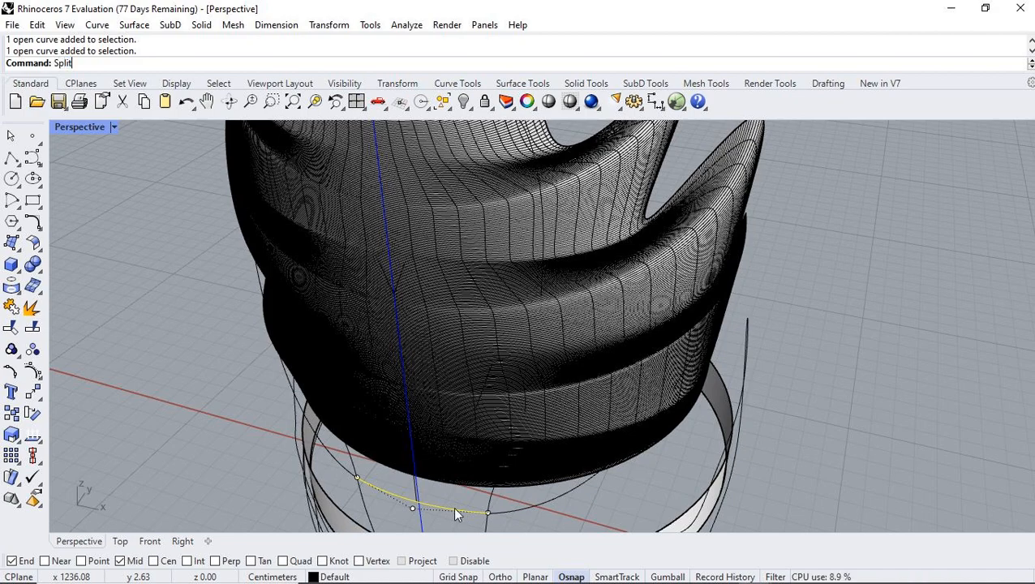
pyautogui.press('Return')
pyautogui.click(413, 496)
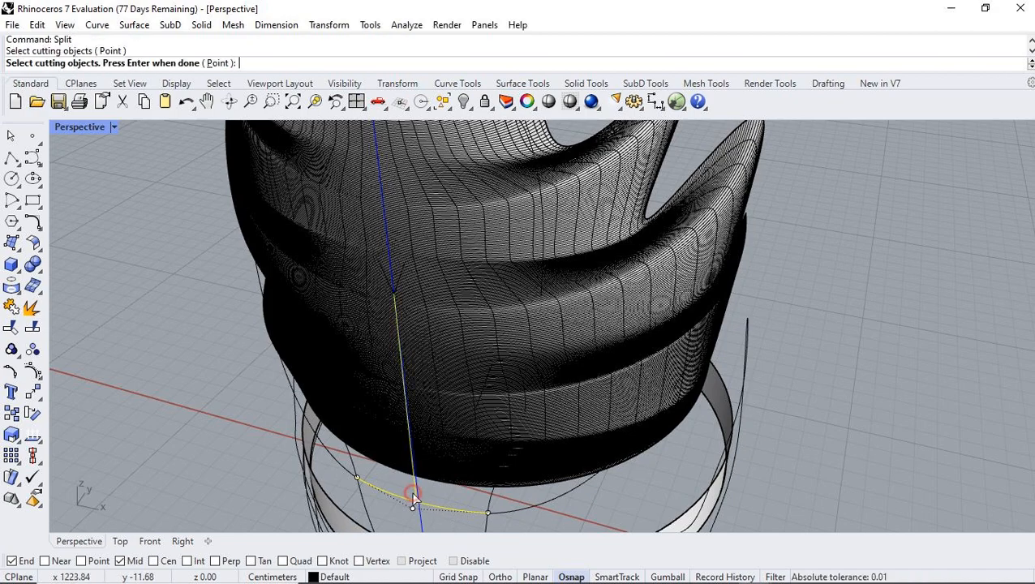
pyautogui.press('Return')
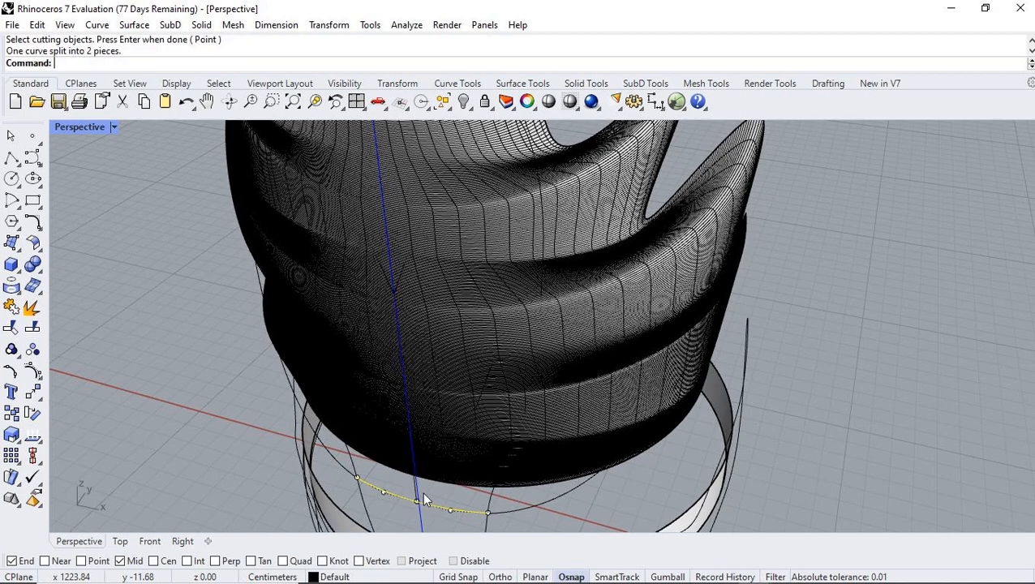
pyautogui.click(460, 497)
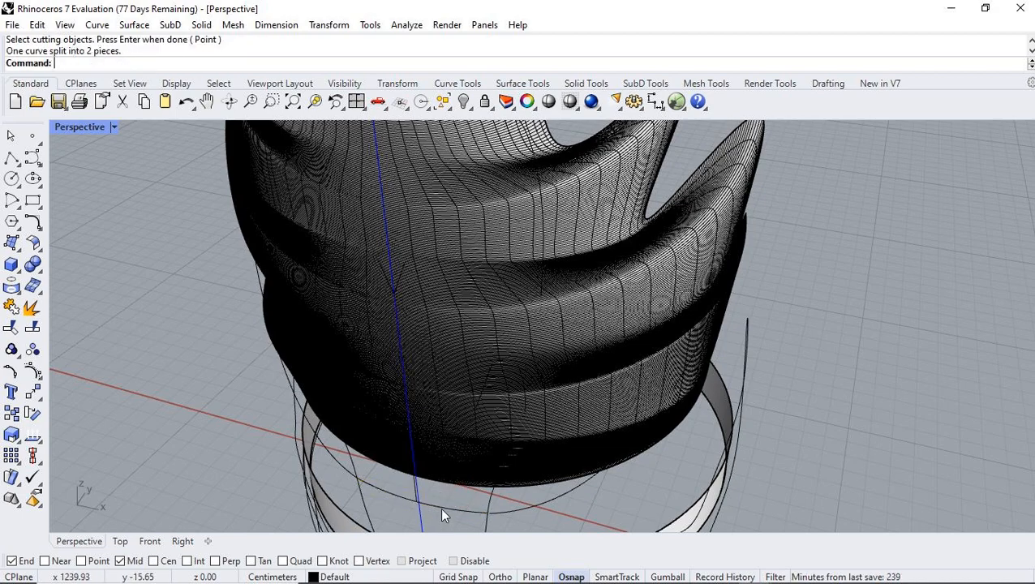
# Step: Create an edge-curve surface from the right inner crown outline, the centre line and the right half of the front arc
pyautogui.click(442, 514)
pyautogui.click(516, 512)
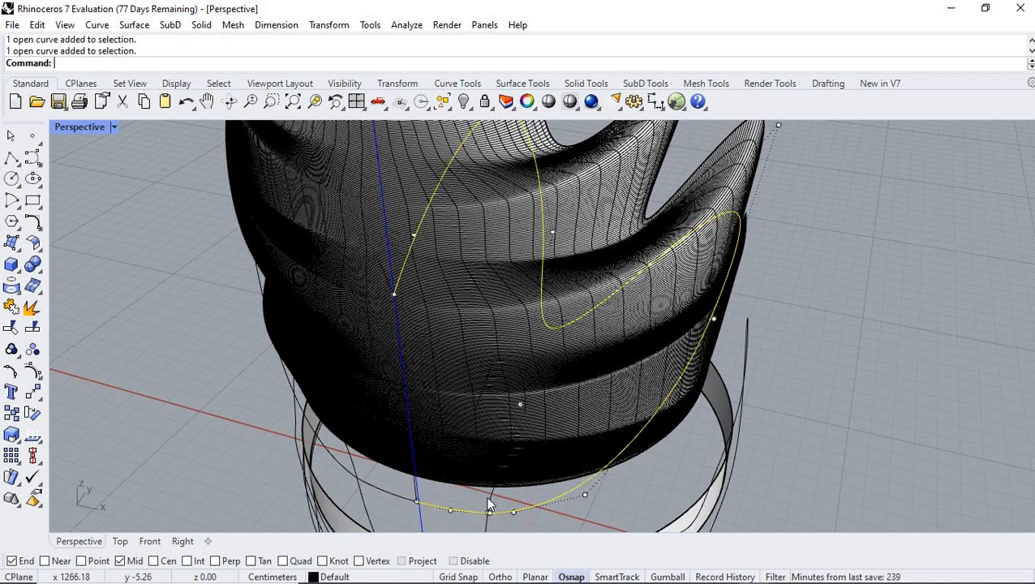
pyautogui.click(413, 493)
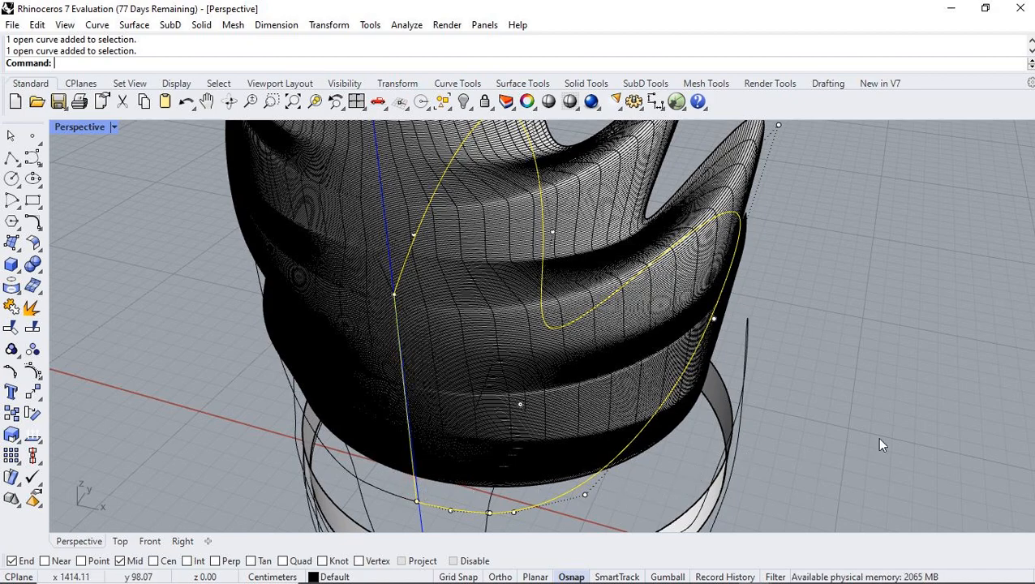
pyautogui.press('Escape')
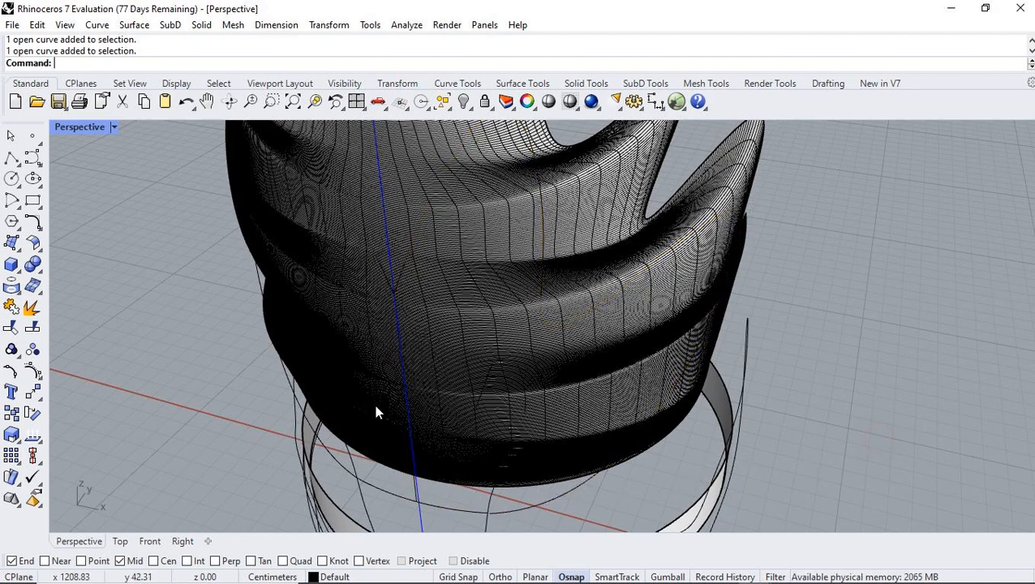
pyautogui.click(14, 243)
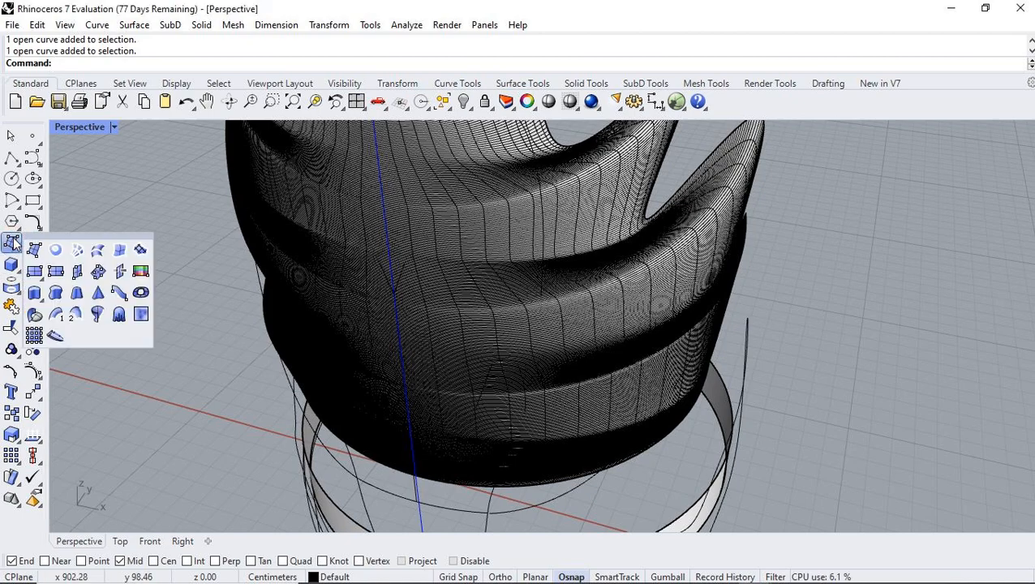
pyautogui.click(120, 252)
pyautogui.click(532, 508)
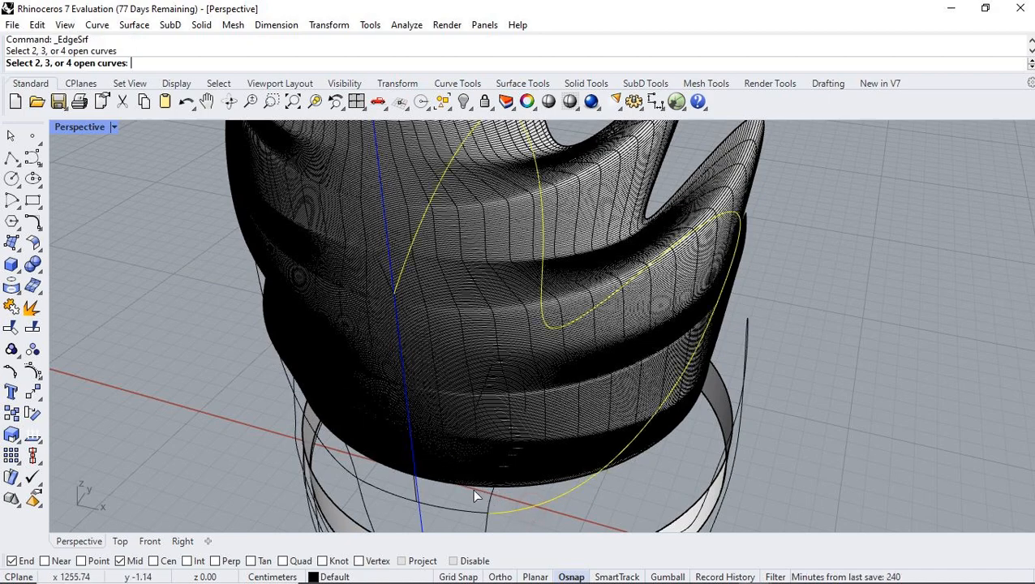
pyautogui.click(412, 489)
pyautogui.click(437, 508)
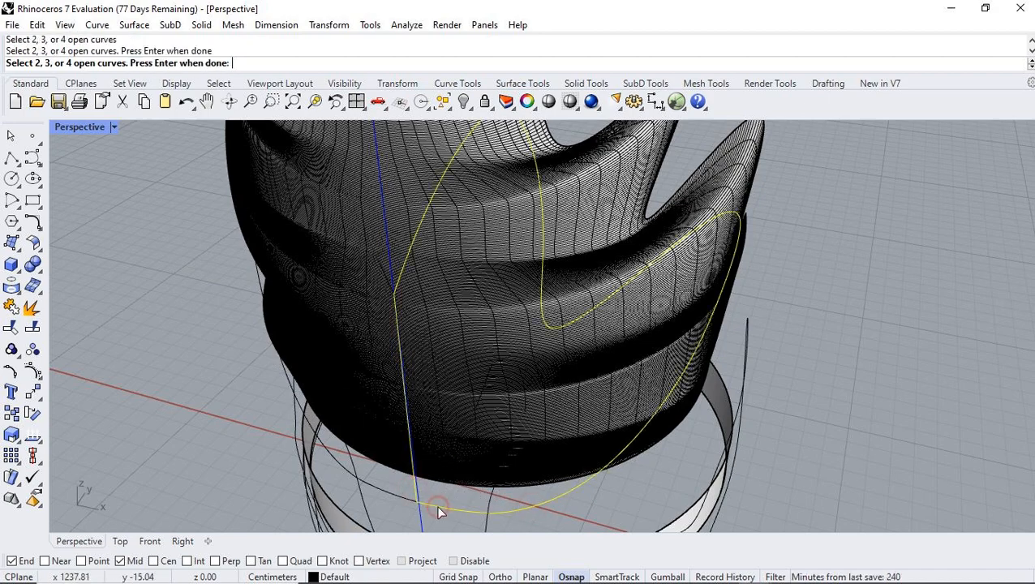
pyautogui.press('Return')
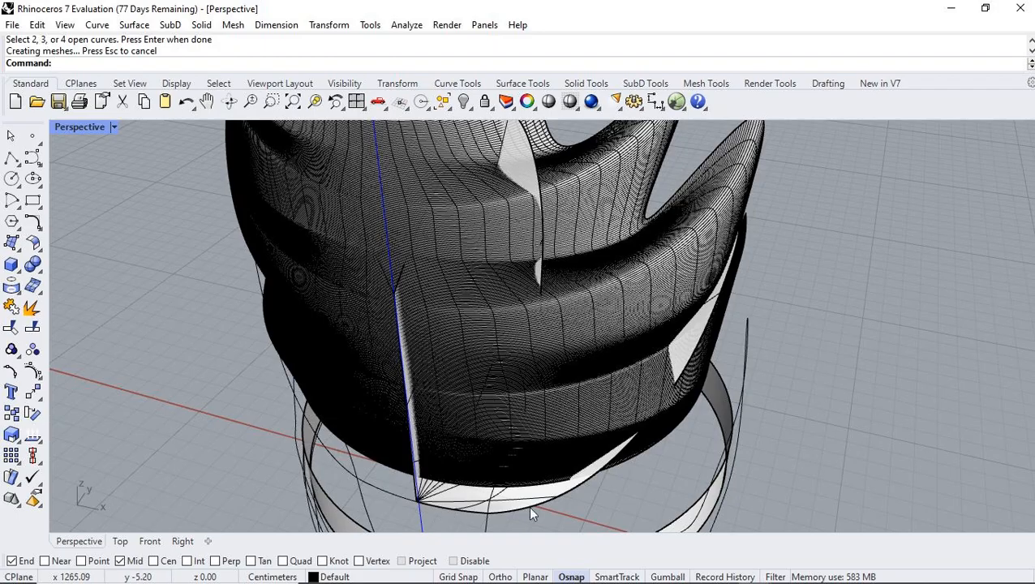
# Step: Undo the last edge-surface operation and mirror the remaining half inner crown surface as a copy across the vertical centre plane
pyautogui.moveTo(769, 475); pyautogui.dragTo(552, 273, button='right')
pyautogui.hotkey('ctrl', 'z')
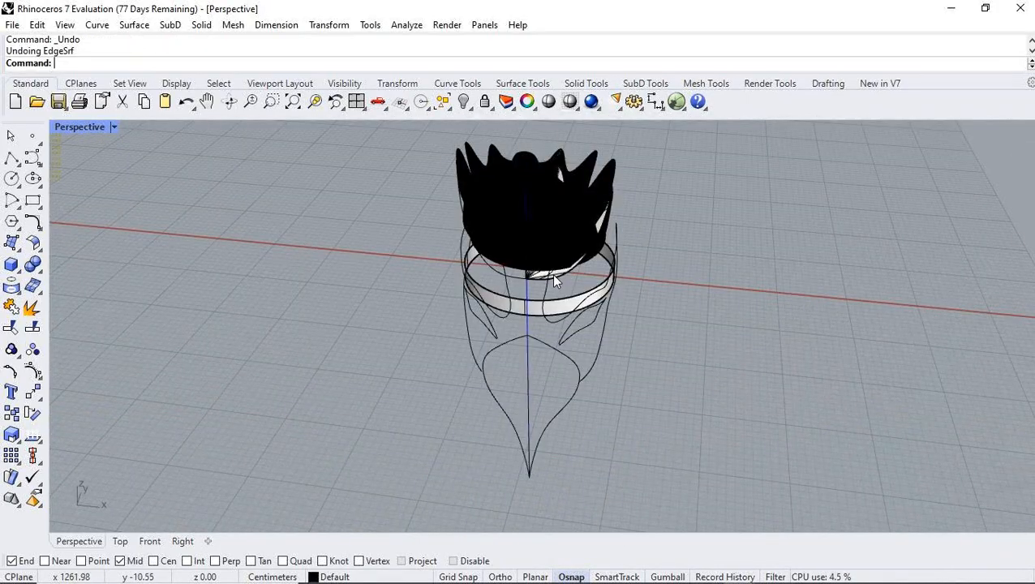
pyautogui.click(554, 274)
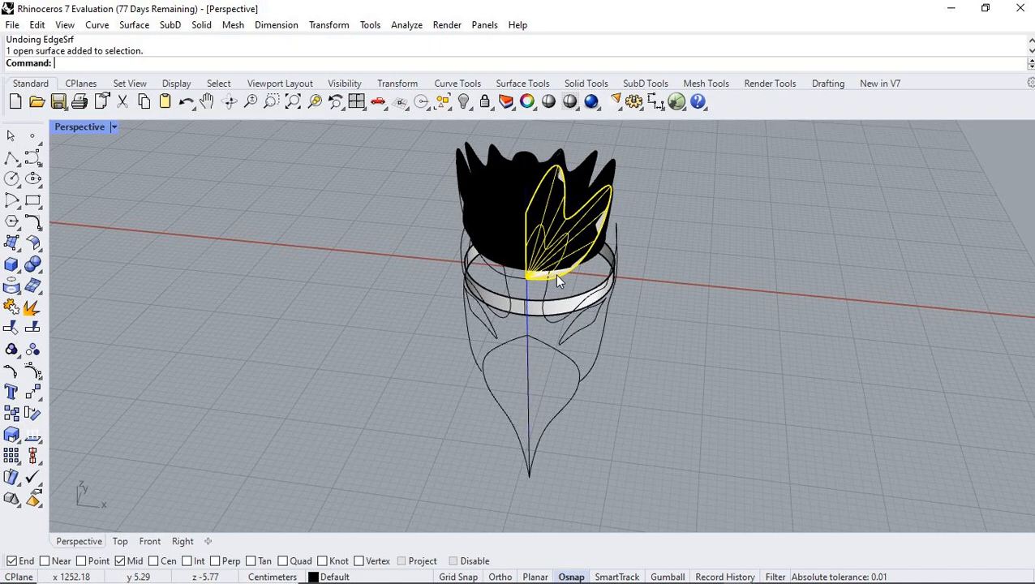
pyautogui.write('Mi')
pyautogui.press('Return')
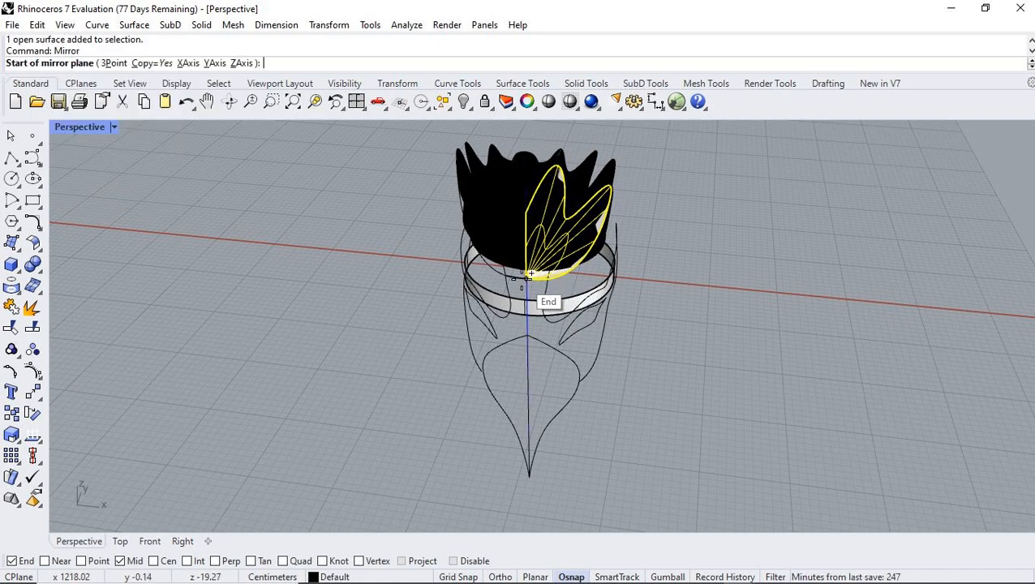
pyautogui.click(525, 276)
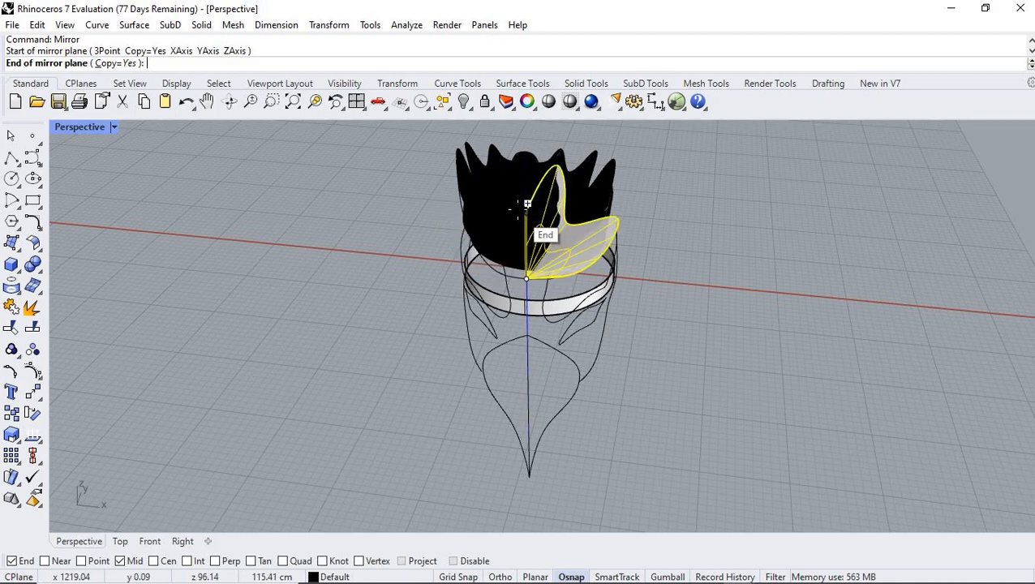
pyautogui.click(356, 101)
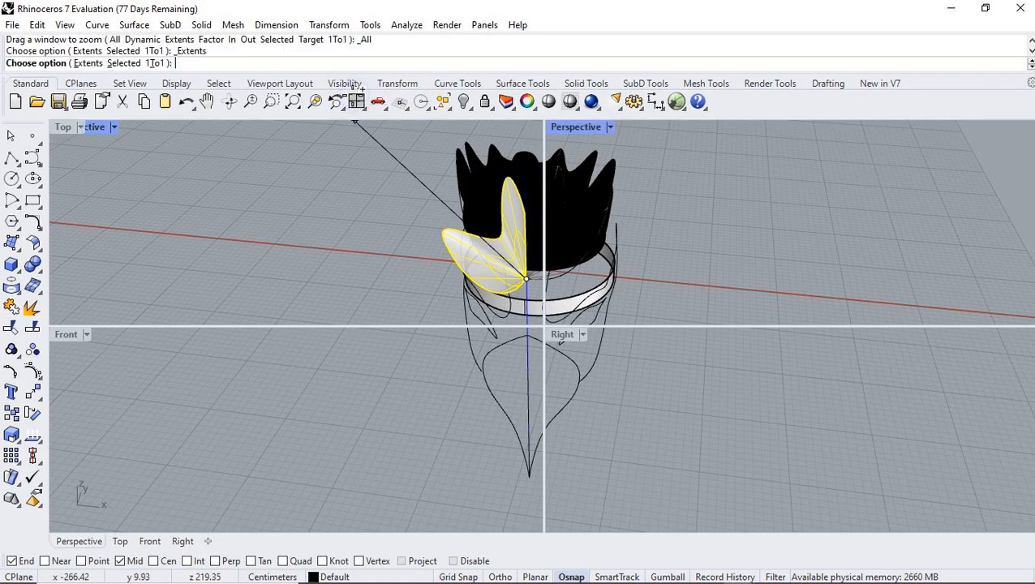
pyautogui.press('F8')
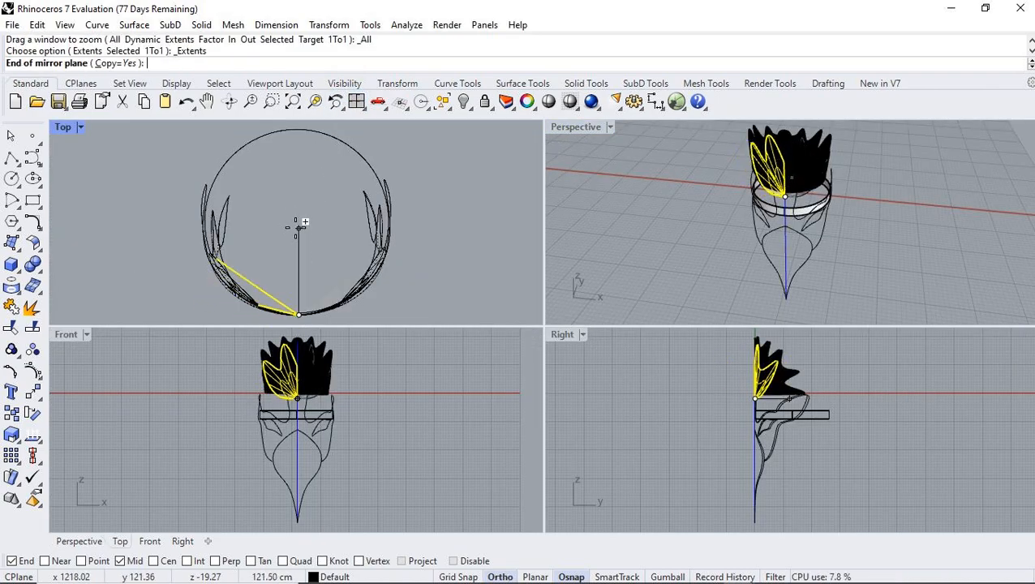
pyautogui.click(299, 154)
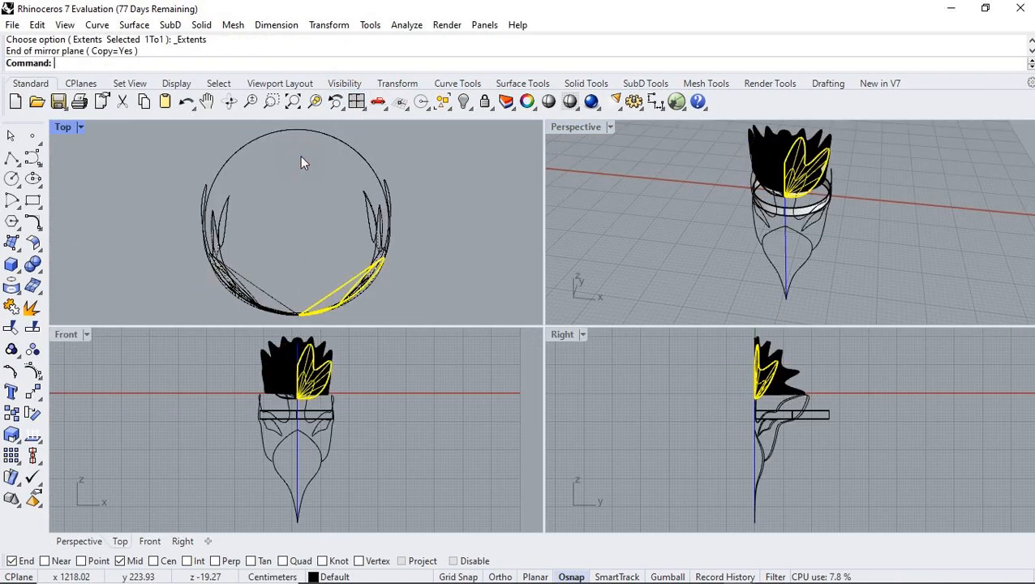
# Step: Select the original half surface together with its mirrored copy and try to join them
pyautogui.keyDown('shift'); pyautogui.click(267, 292); pyautogui.keyUp('shift')
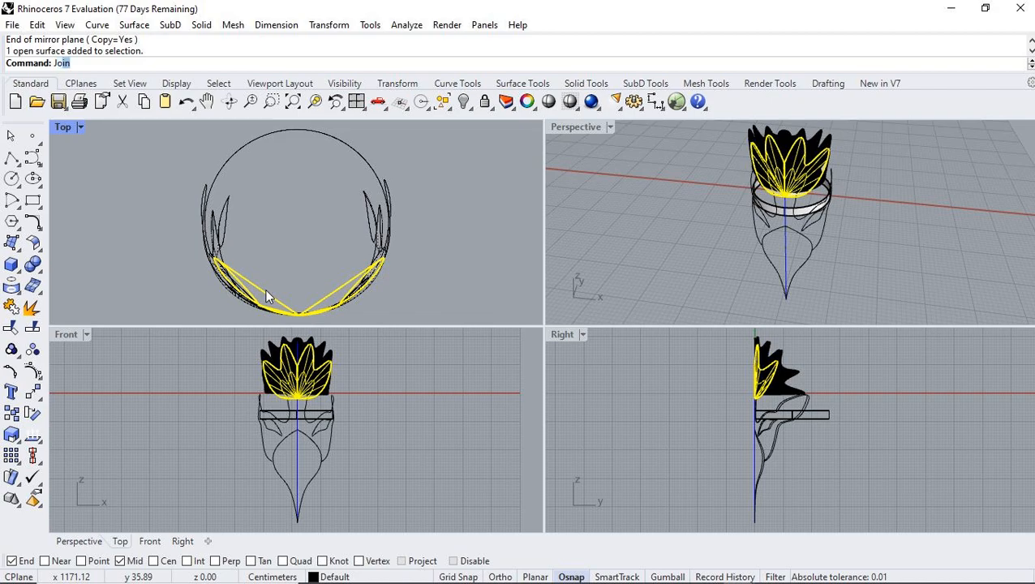
pyautogui.write('Join')
pyautogui.press('Return')
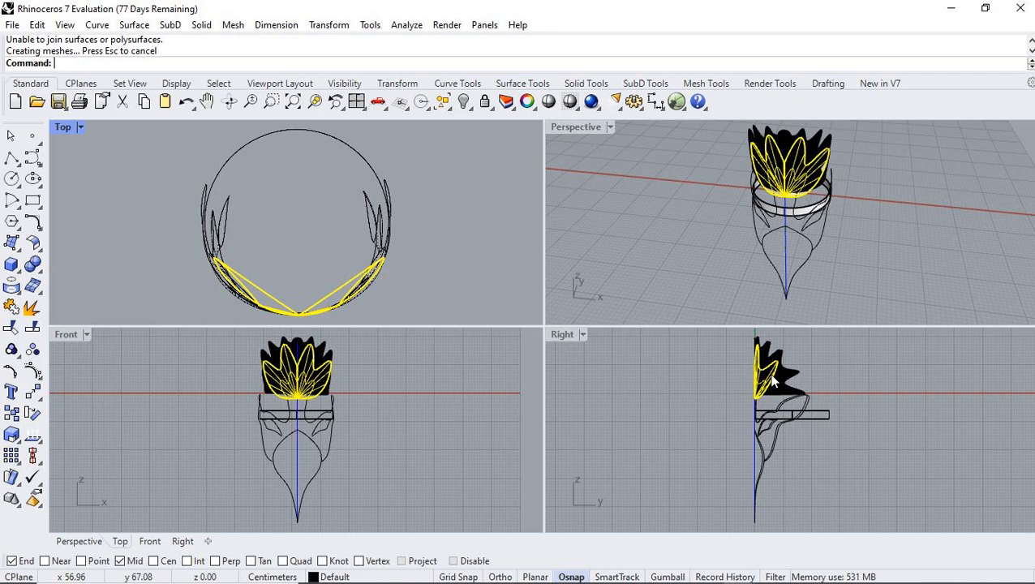
# Step: Rotate both half inner crown surfaces forward in the side view about their lower front end, away from the main crown
pyautogui.write('Rotate')
pyautogui.press('Return')
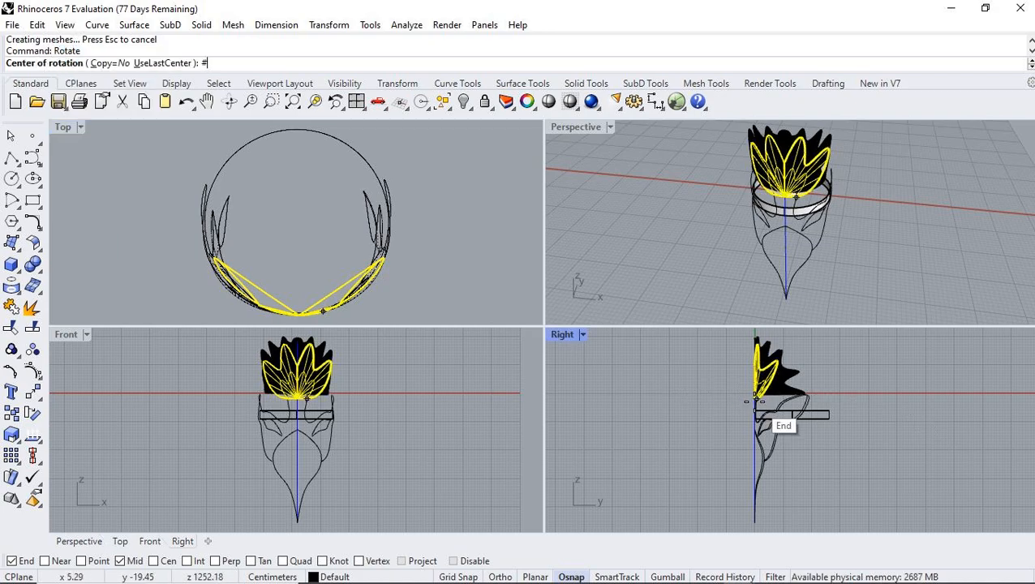
pyautogui.click(754, 398)
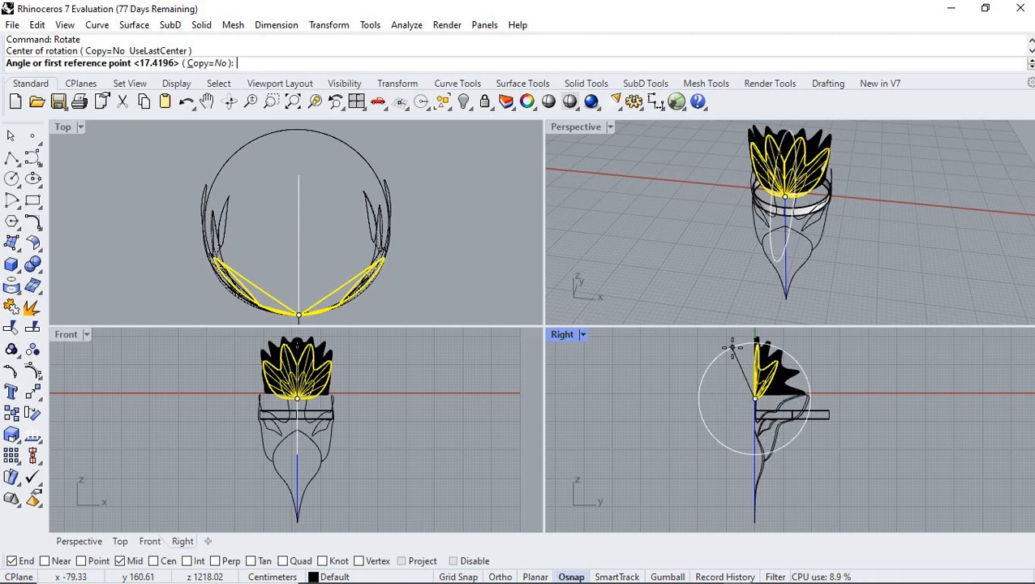
pyautogui.click(731, 347)
pyautogui.click(706, 355)
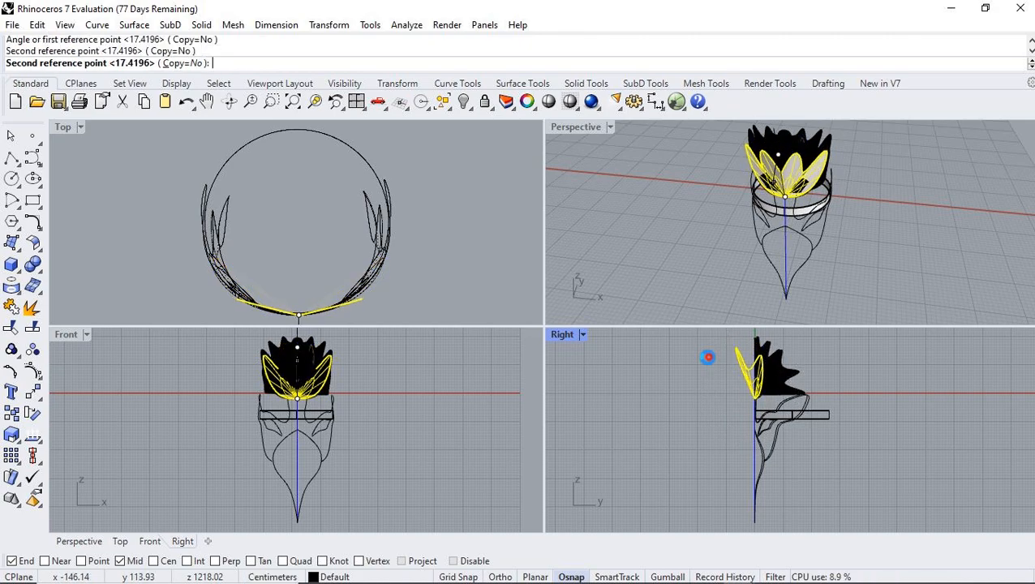
# Step: Rotate the main crown surface slightly forward in the side view about the midpoint of the short crown centre line
pyautogui.keyDown('shift'); pyautogui.click(775, 380); pyautogui.keyUp('shift')
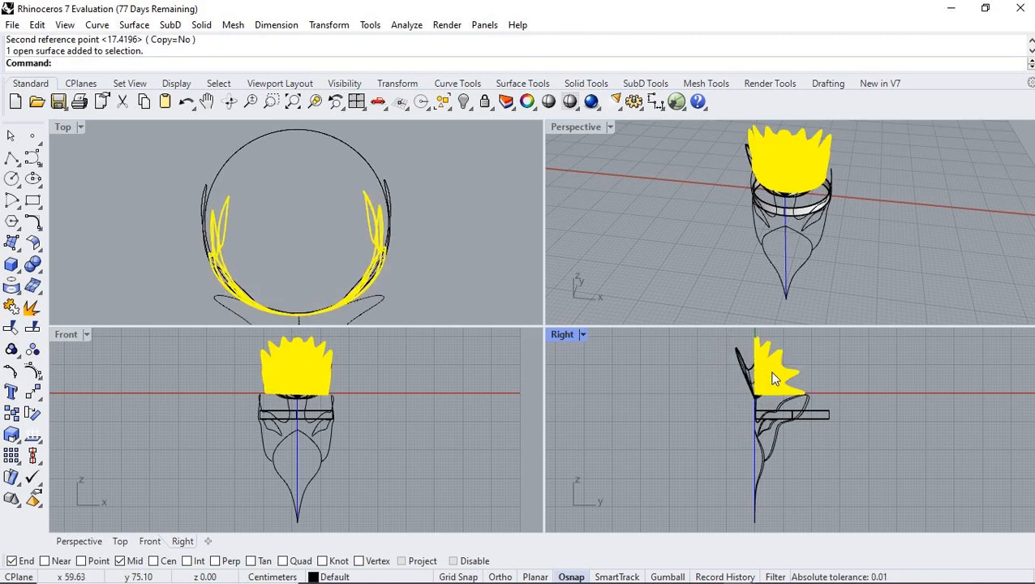
pyautogui.press('Return')
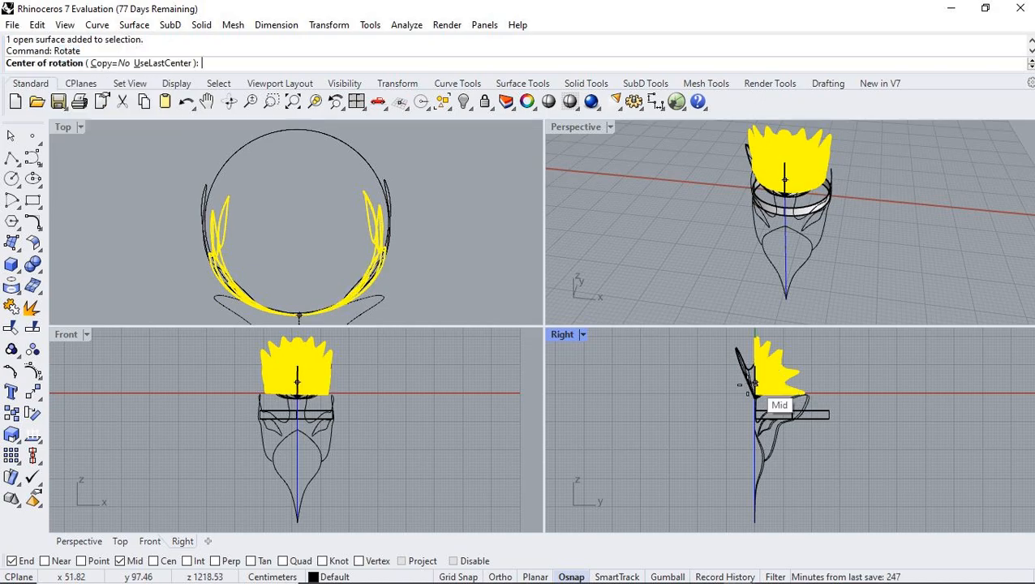
pyautogui.click(754, 382)
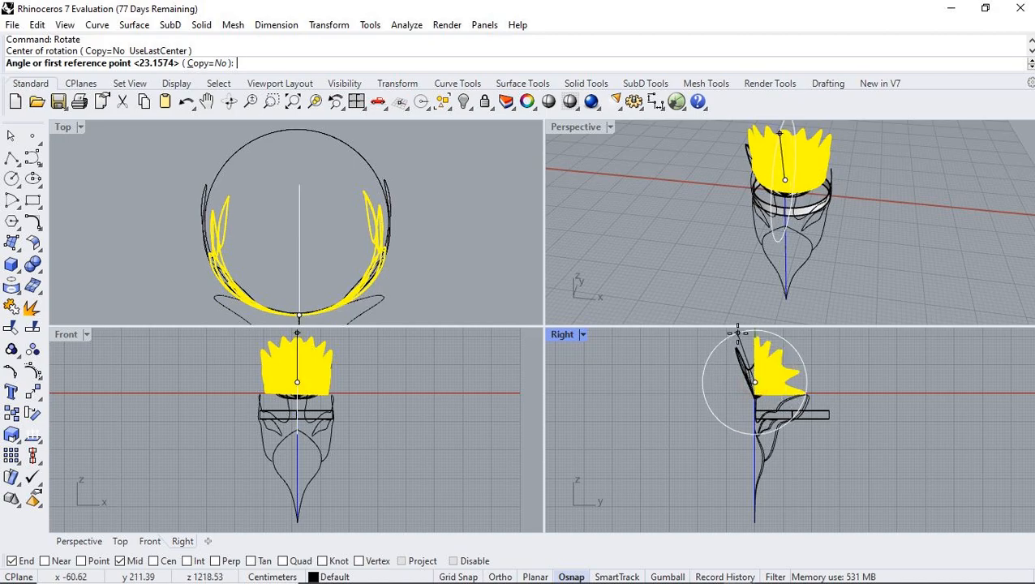
pyautogui.click(744, 335)
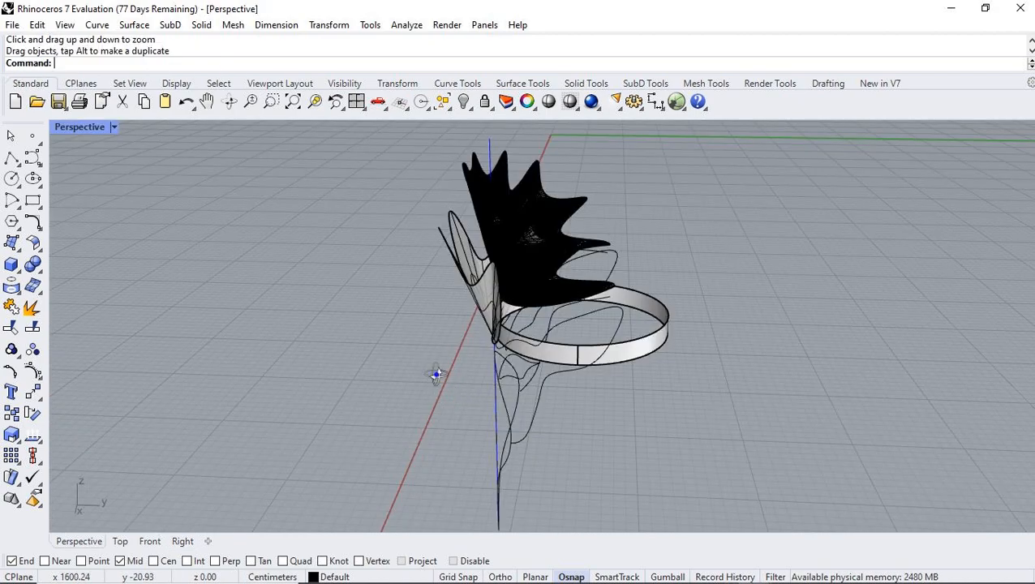
pyautogui.moveTo(434, 374); pyautogui.dragTo(760, 350, button='right')
pyautogui.hotkey('ctrl', 'shift', 'e')
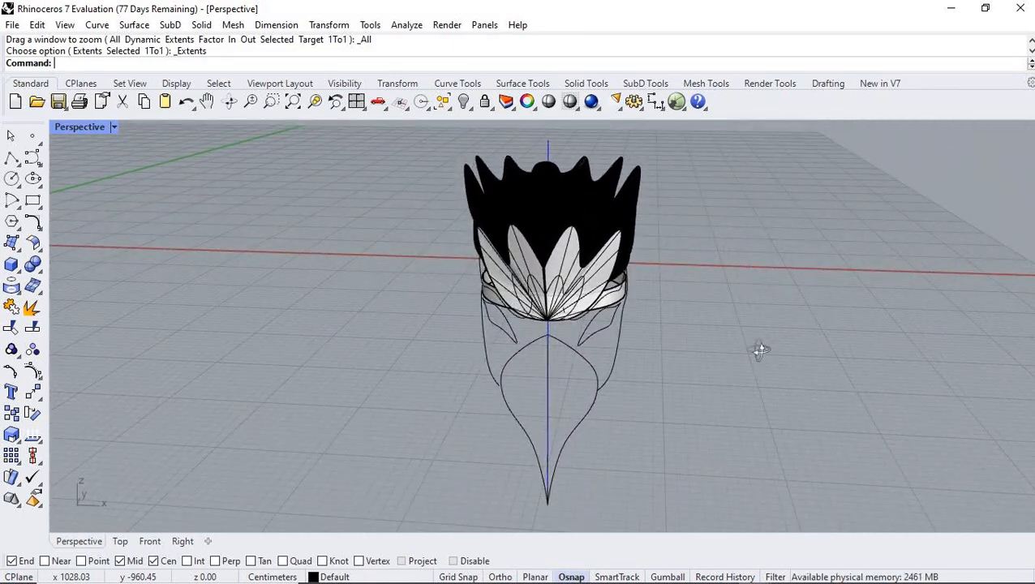
# Step: Delete the long vertical guide line running through the centre of the mask
pyautogui.click(615, 367)
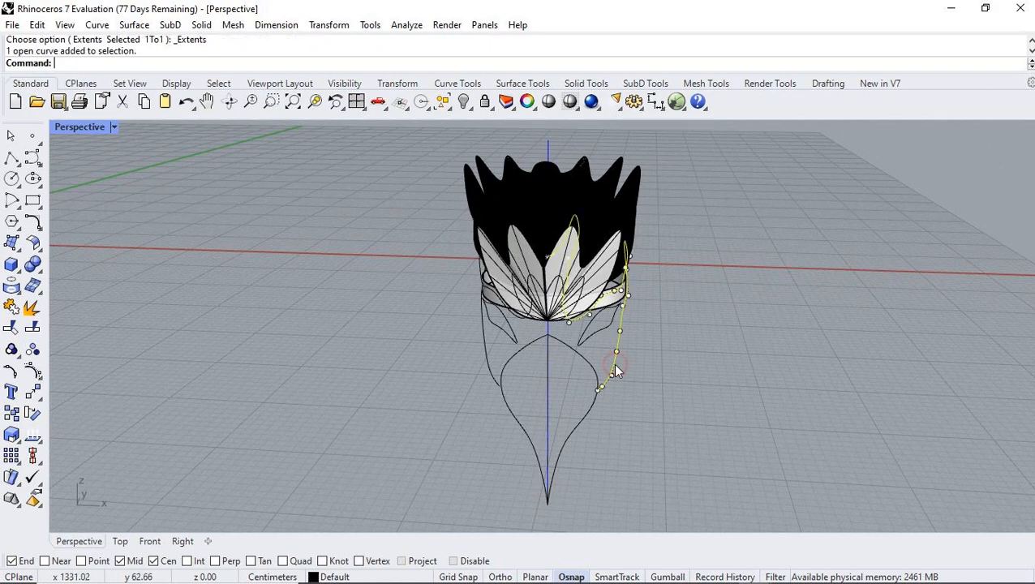
pyautogui.click(694, 371)
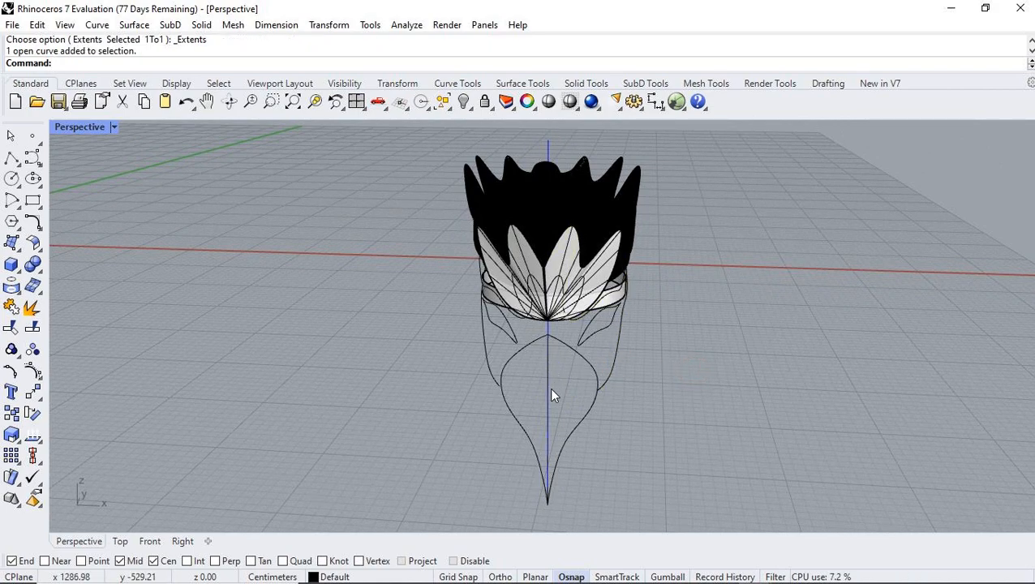
pyautogui.click(551, 395)
pyautogui.moveTo(554, 349); pyautogui.dragTo(604, 350, button='right')
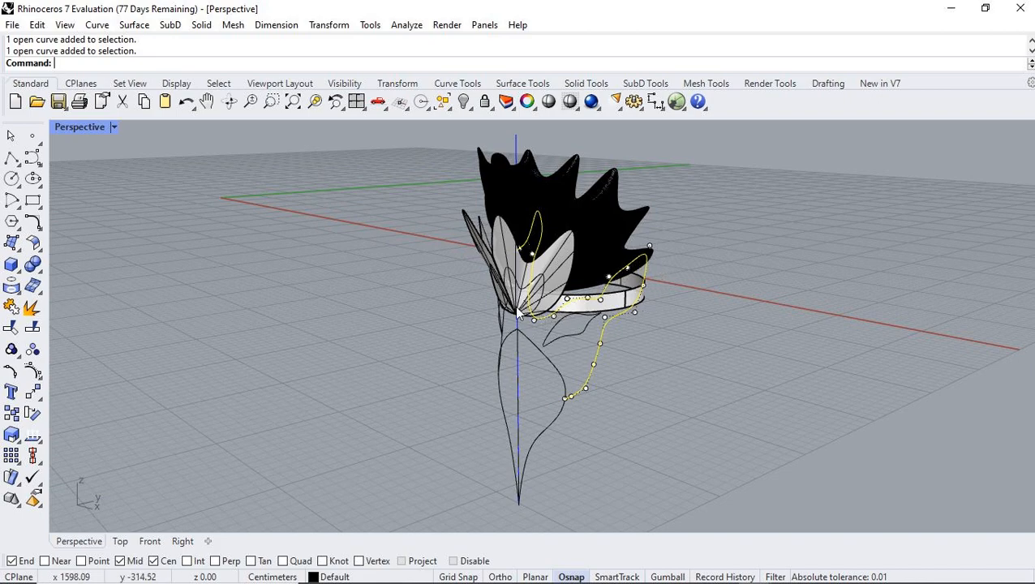
pyautogui.moveTo(570, 454); pyautogui.dragTo(695, 432, button='right')
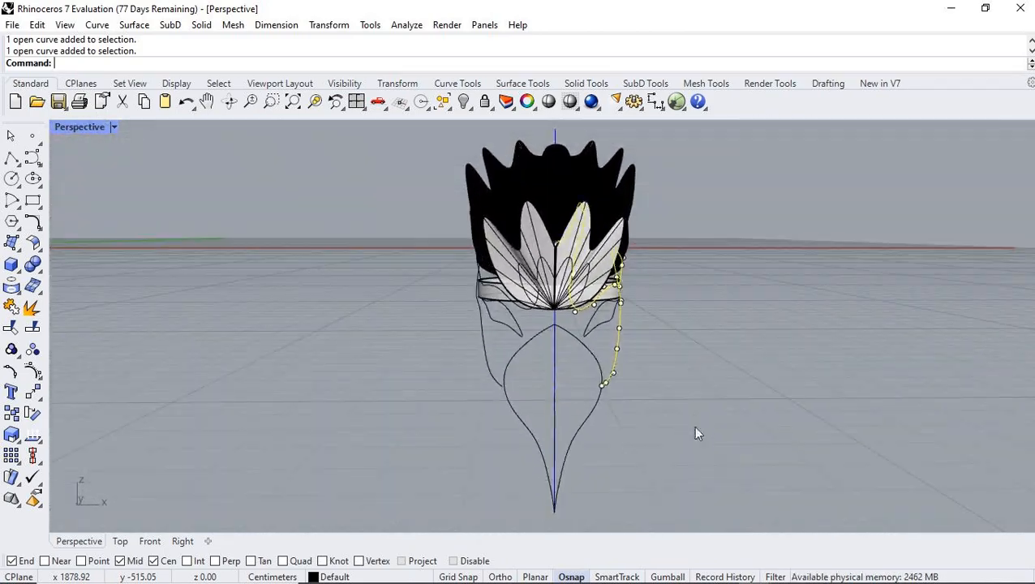
pyautogui.click(552, 321)
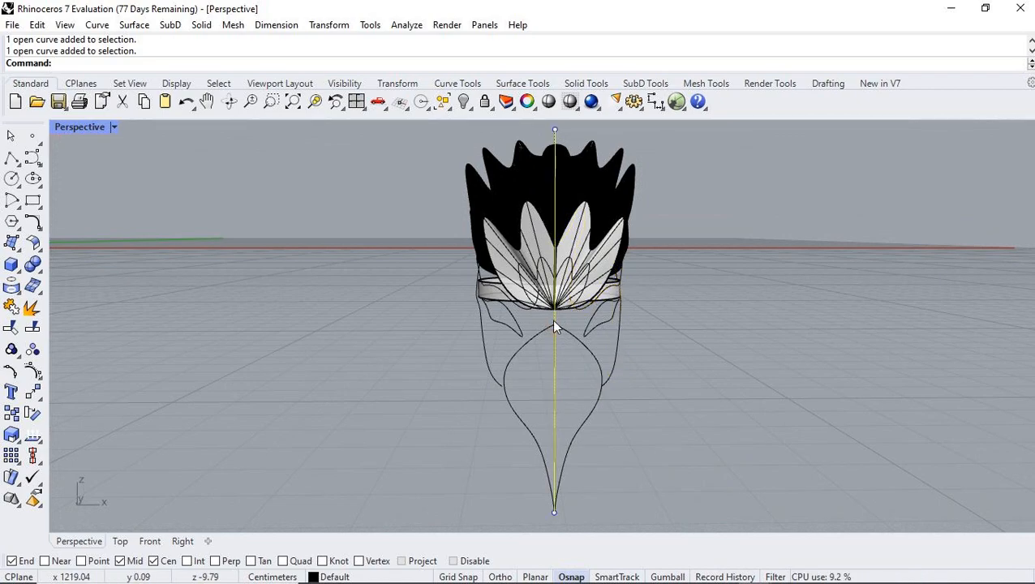
pyautogui.press('Delete')
# Step: Draw a straight polyline on the centre plane from the upper inner end of the right side outline to the beak's top corner
pyautogui.moveTo(610, 400); pyautogui.dragTo(566, 447, button='right')
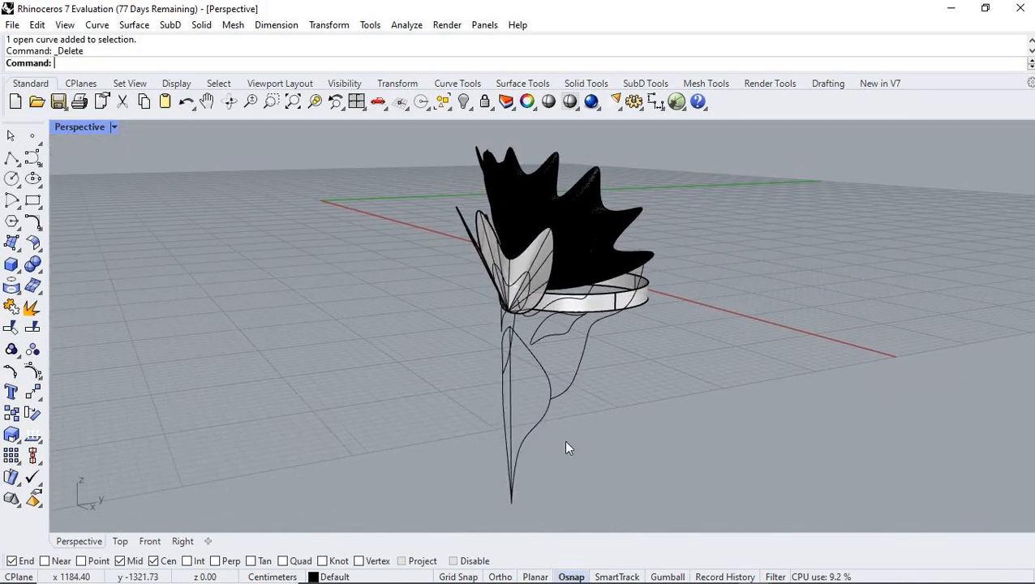
pyautogui.click(574, 382)
pyautogui.moveTo(593, 393); pyautogui.dragTo(626, 443, button='right')
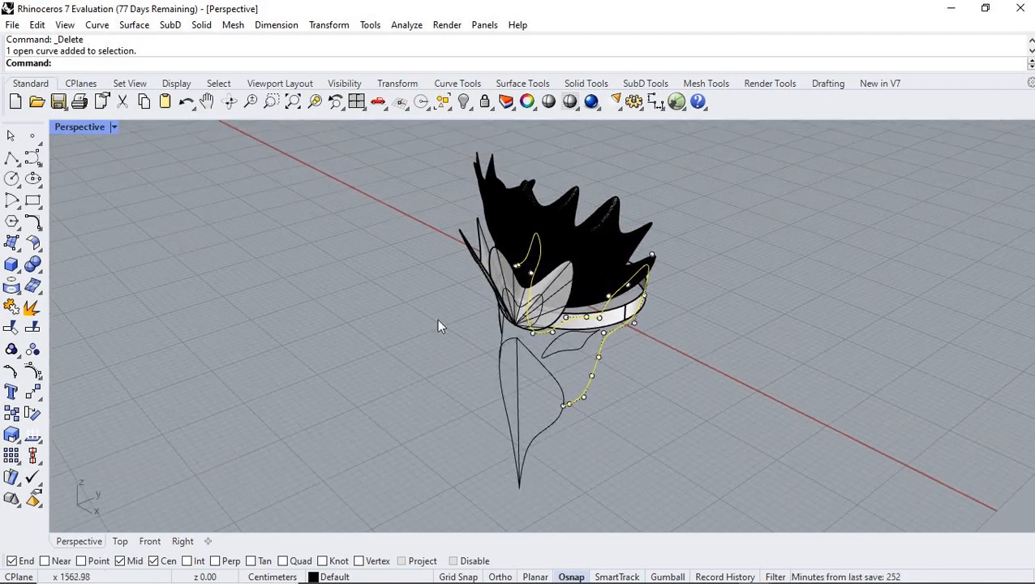
pyautogui.click(11, 157)
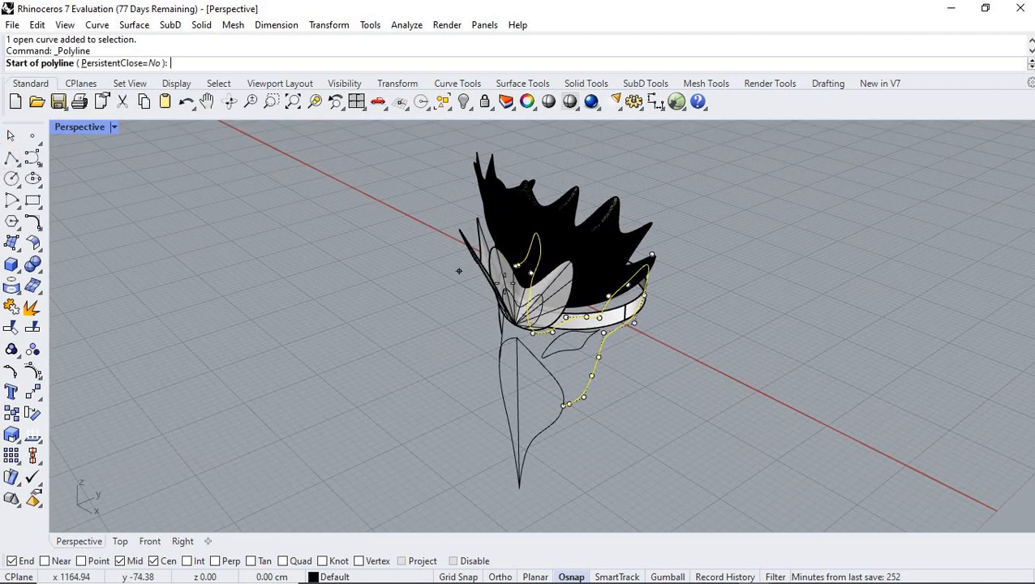
pyautogui.click(249, 102)
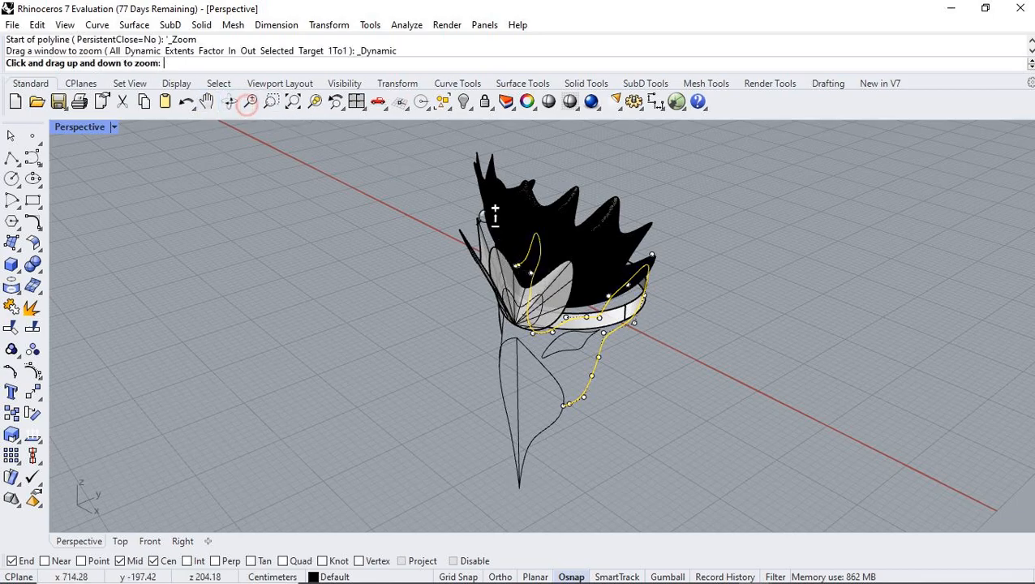
pyautogui.moveTo(509, 268); pyautogui.dragTo(555, 171)
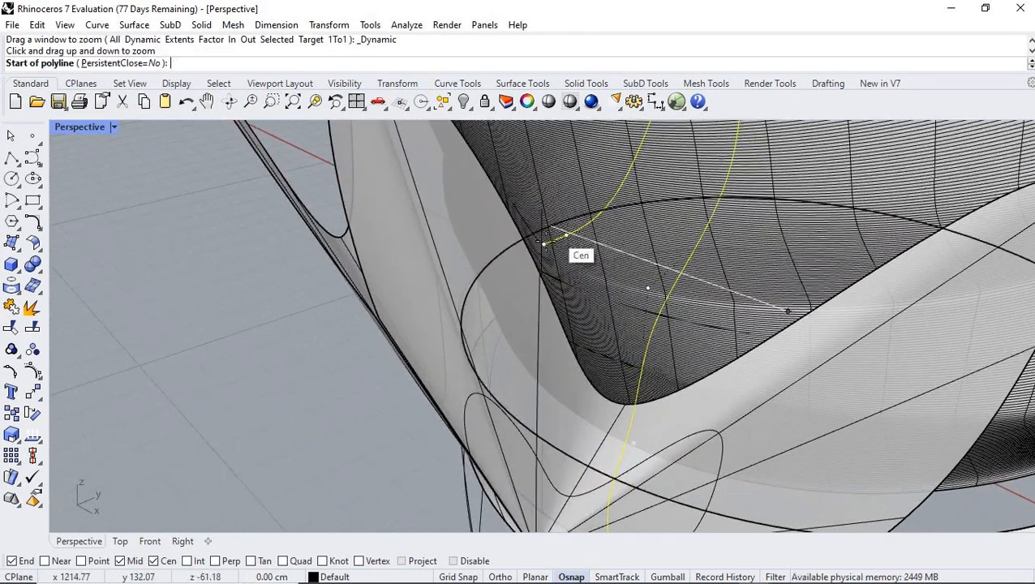
pyautogui.click(784, 332)
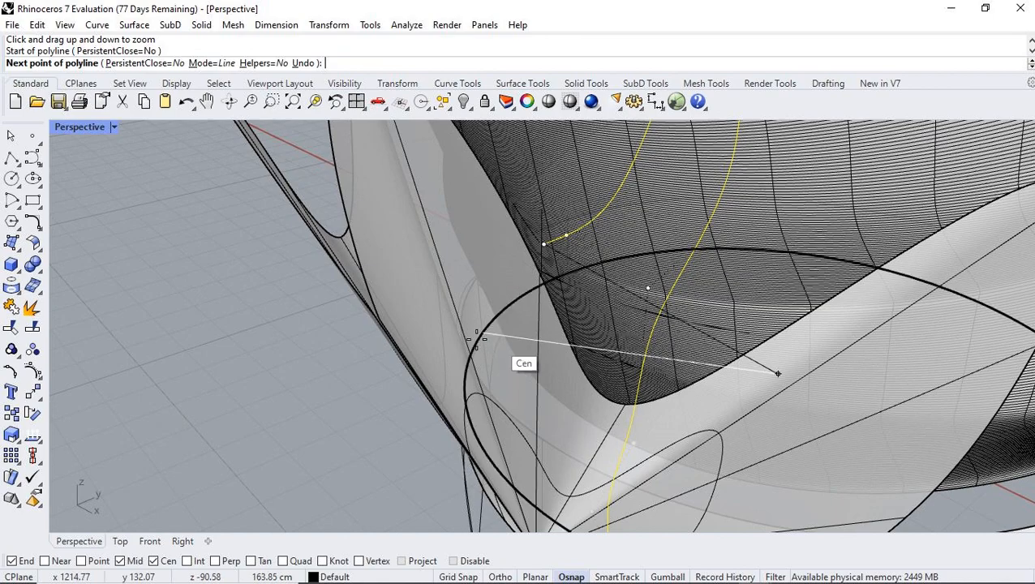
pyautogui.click(249, 101)
pyautogui.moveTo(438, 286); pyautogui.dragTo(399, 416)
pyautogui.moveTo(400, 416); pyautogui.dragTo(428, 324, button='right')
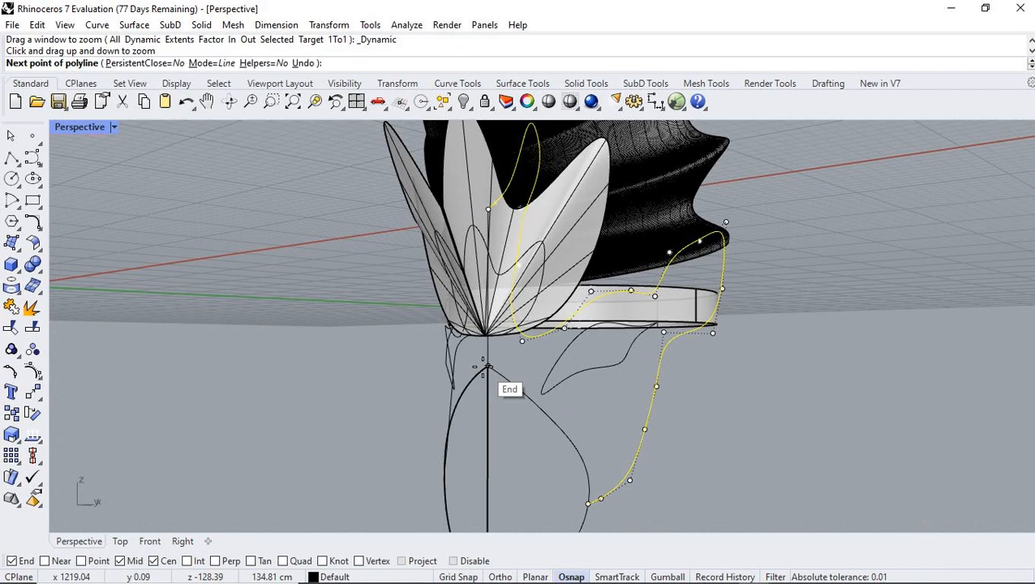
pyautogui.click(487, 366)
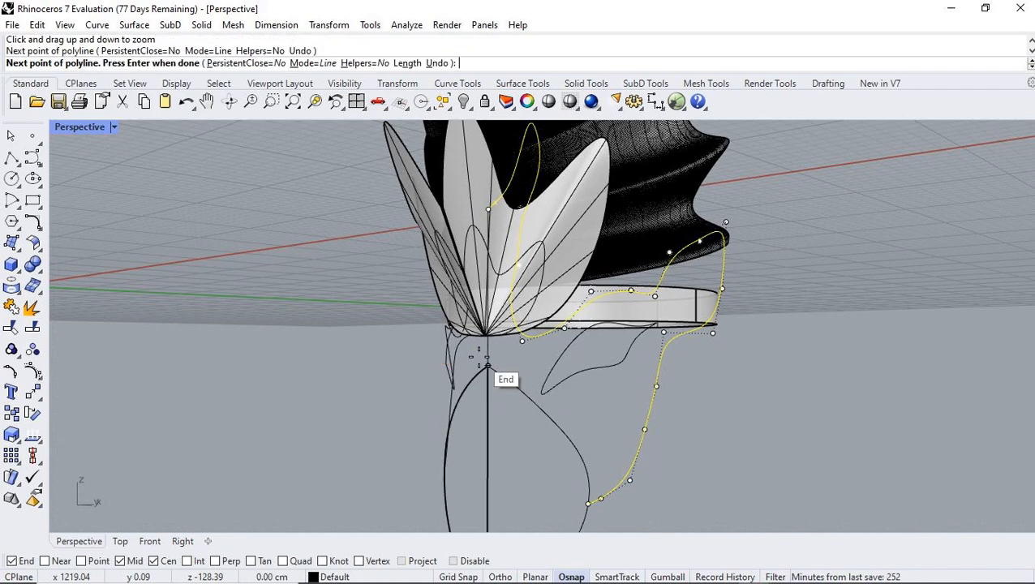
pyautogui.click(487, 356)
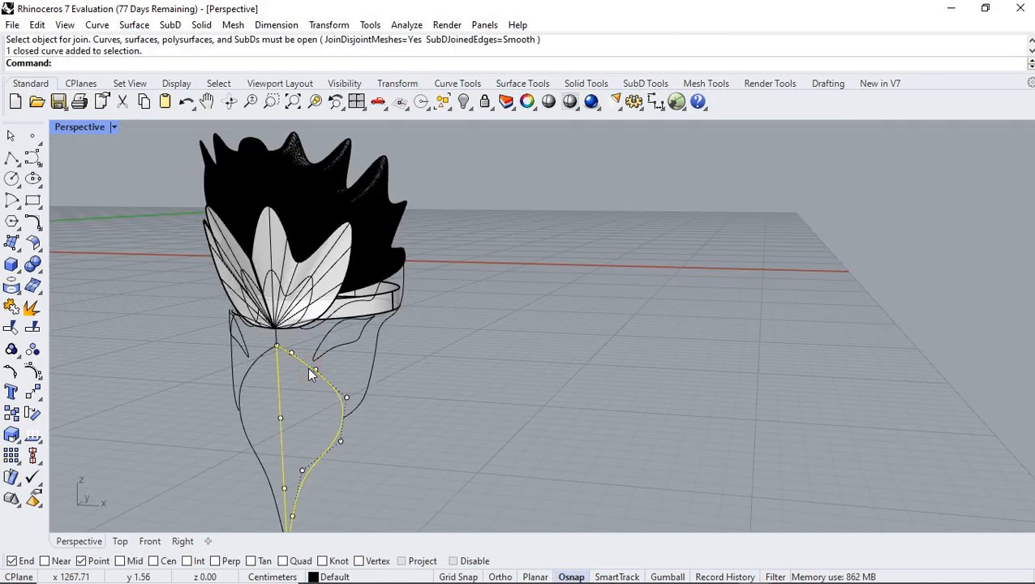
# Step: Explode the closed right beak outline, and snap the lower end point of the right side outline onto it using Near snap
pyautogui.click(33, 307)
pyautogui.click(379, 491)
pyautogui.click(354, 410)
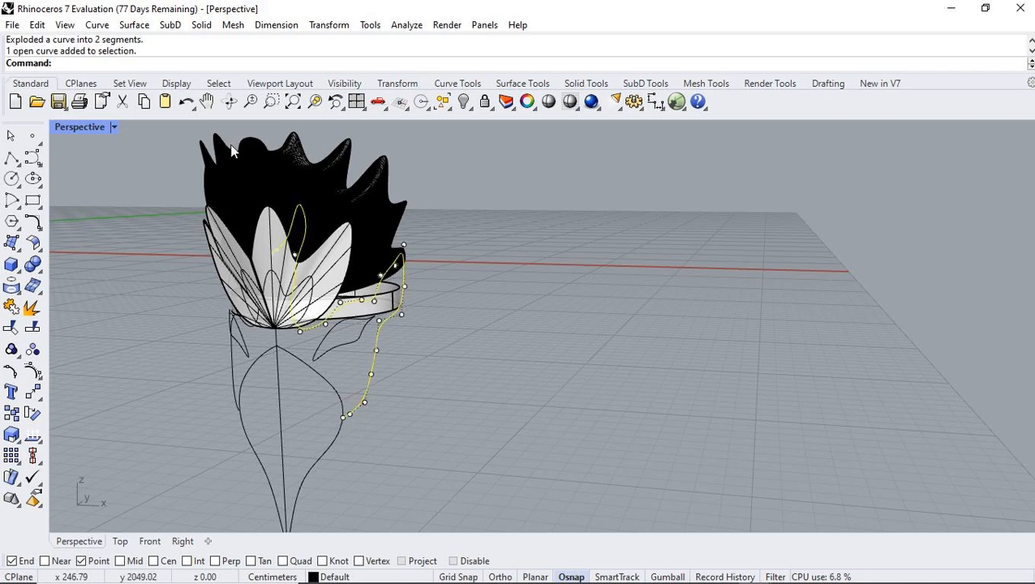
pyautogui.click(249, 101)
pyautogui.moveTo(325, 418); pyautogui.dragTo(393, 274)
pyautogui.moveTo(556, 418); pyautogui.dragTo(580, 415)
pyautogui.click(36, 563)
pyautogui.click(47, 560)
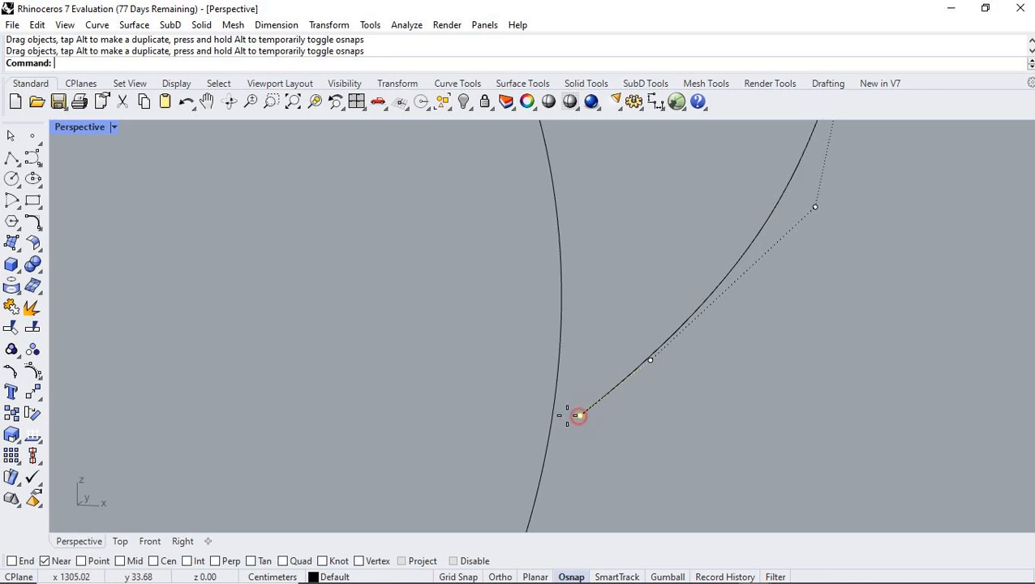
pyautogui.moveTo(577, 415); pyautogui.dragTo(554, 408)
# Step: Snap the top end point of the right beak curve onto the lower end of the new centre line
pyautogui.click(248, 105)
pyautogui.moveTo(352, 277); pyautogui.dragTo(369, 430)
pyautogui.moveTo(299, 270); pyautogui.dragTo(298, 308, button='right')
pyautogui.click(292, 316)
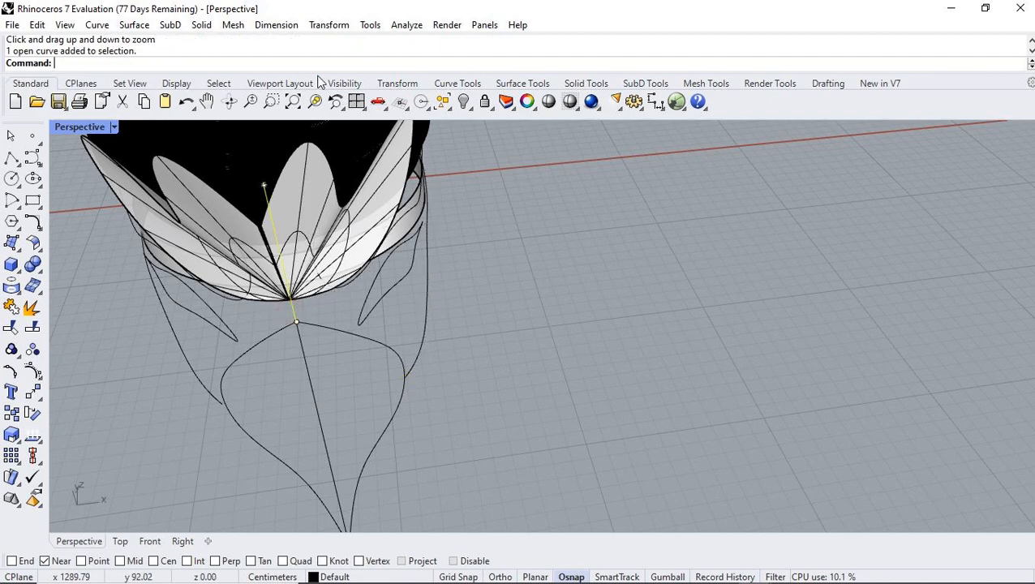
pyautogui.click(248, 103)
pyautogui.moveTo(296, 322); pyautogui.dragTo(360, 243)
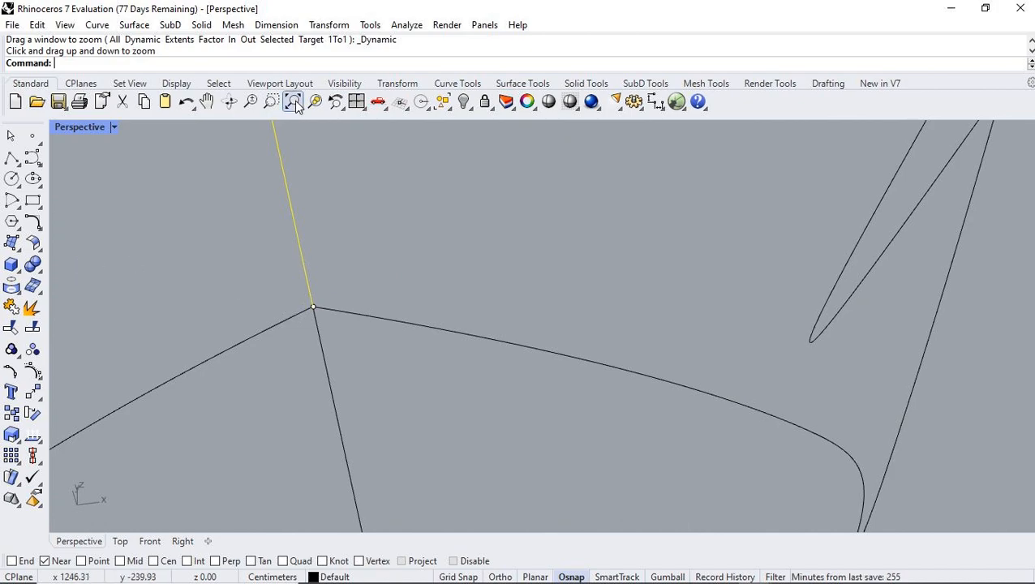
pyautogui.click(249, 104)
pyautogui.moveTo(317, 300)
pyautogui.mouseDown()
pyautogui.moveTo(331, 261)
pyautogui.moveTo(316, 291)
pyautogui.mouseUp()
pyautogui.click(272, 101)
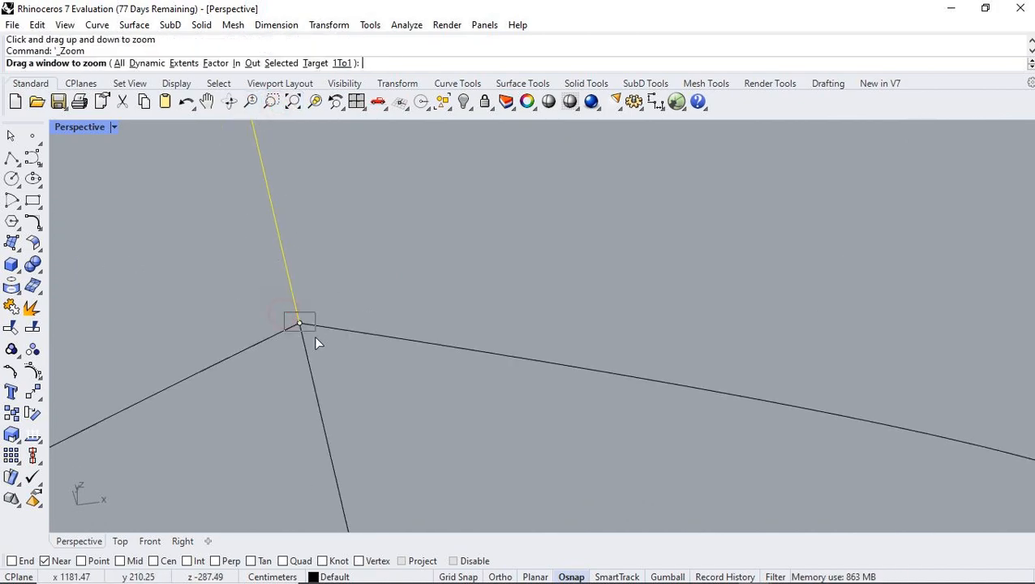
pyautogui.moveTo(316, 338); pyautogui.dragTo(316, 345)
pyautogui.click(584, 309)
pyautogui.moveTo(584, 309); pyautogui.dragTo(624, 291)
pyautogui.click(608, 314)
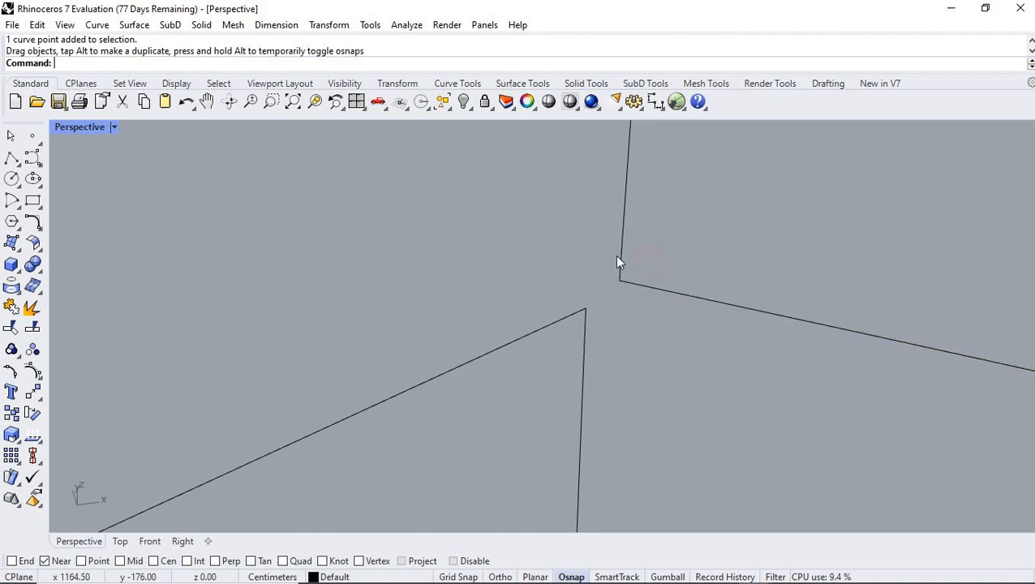
# Step: Move the centre line and right beak curve together so their shared end meets the left beak's top corner, using End snap
pyautogui.click(621, 258)
pyautogui.keyDown('shift'); pyautogui.click(632, 284); pyautogui.keyUp('shift')
pyautogui.moveTo(619, 281); pyautogui.dragTo(593, 297)
pyautogui.click(13, 560)
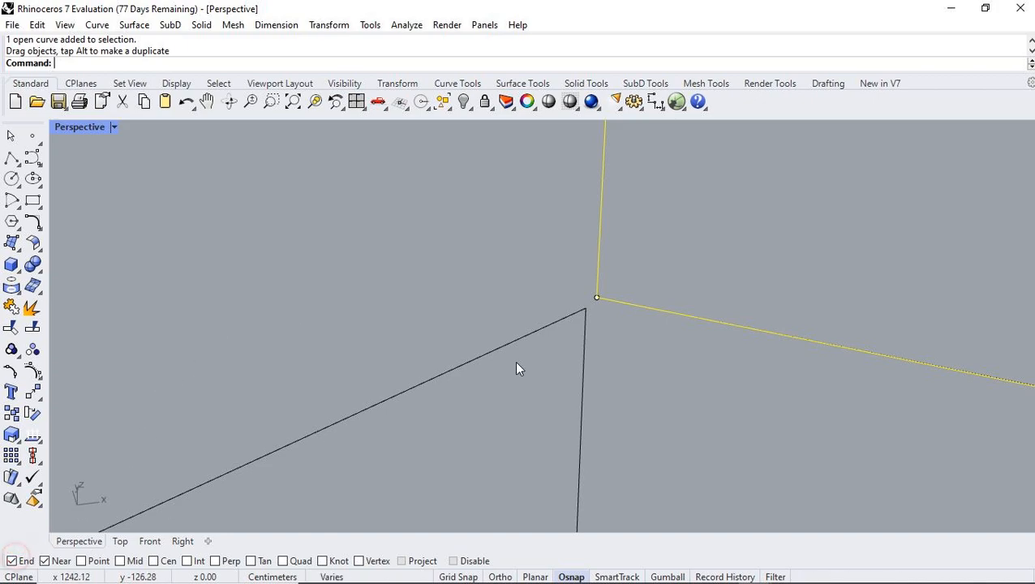
pyautogui.moveTo(596, 299); pyautogui.dragTo(586, 309)
# Step: Split the right beak curve using the right side outline as the cutting object
pyautogui.click(356, 102)
pyautogui.hotkey('ctrl', 'shift', 'e')
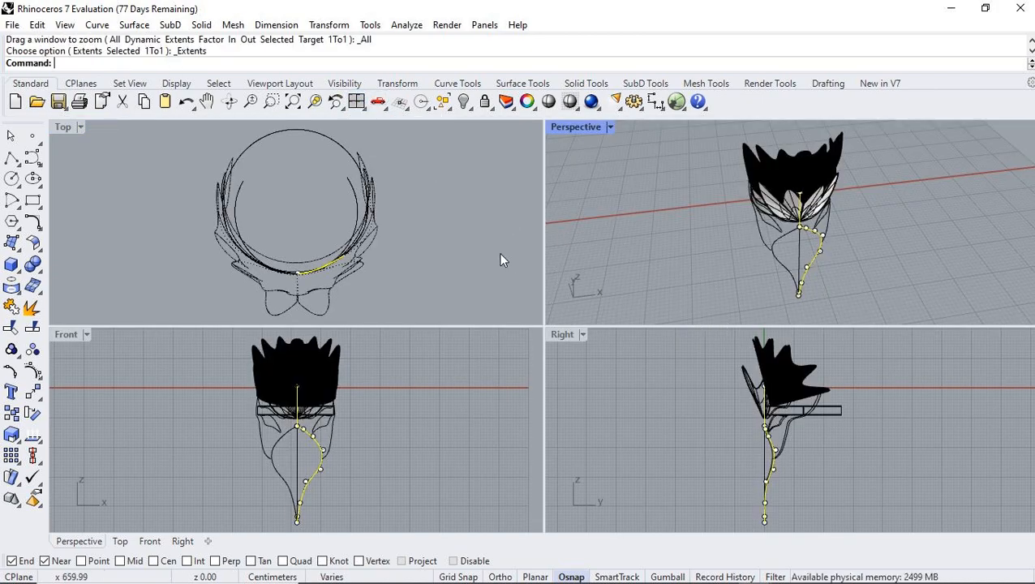
pyautogui.click(658, 421)
pyautogui.moveTo(897, 253); pyautogui.dragTo(754, 182, button='right')
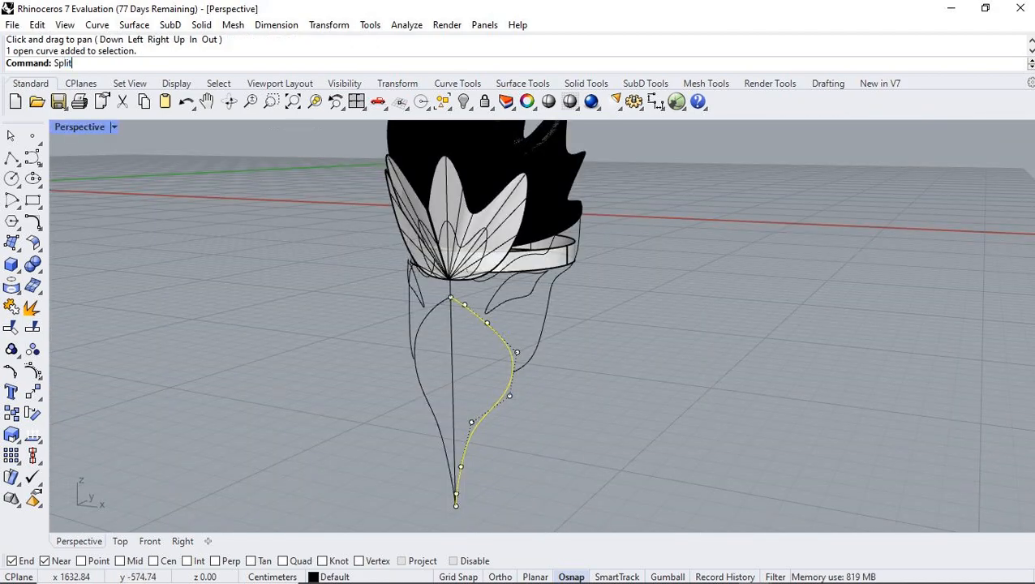
pyautogui.press('Return')
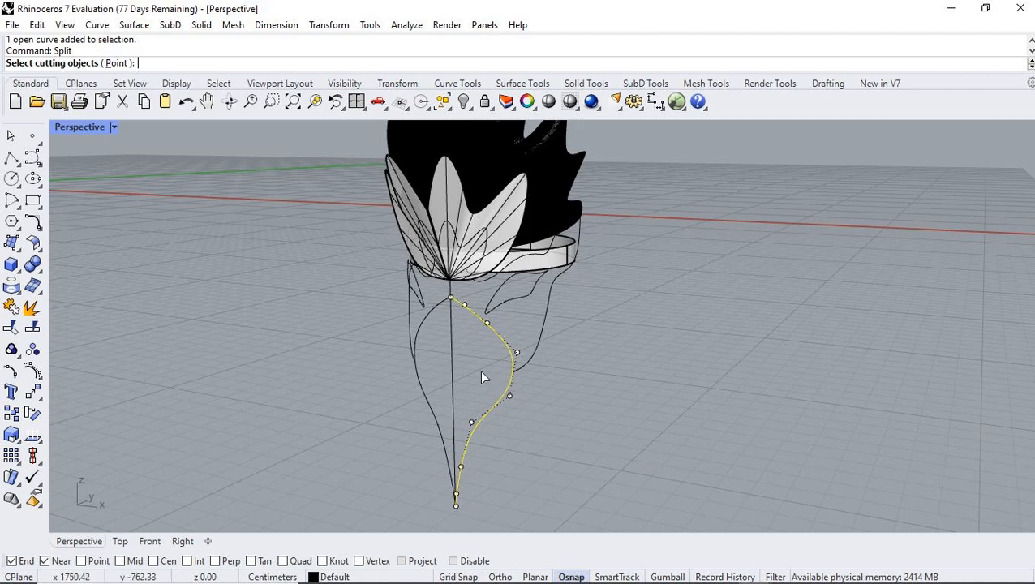
pyautogui.click(527, 360)
pyautogui.press('Return')
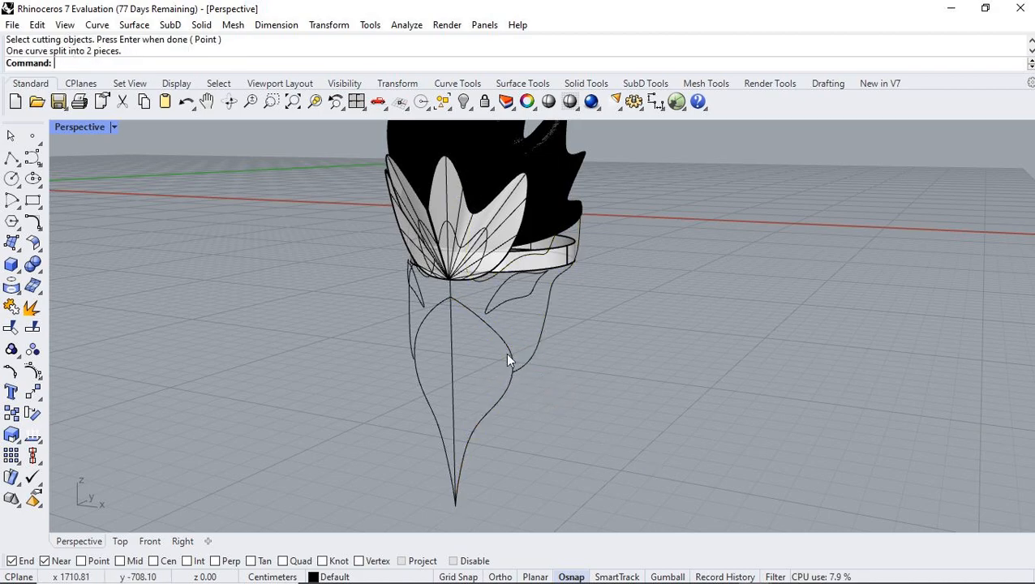
# Step: Patch the upper right beak piece, right side outline and upper centre line into a face surface with 10 U and 10 V spans
pyautogui.click(507, 354)
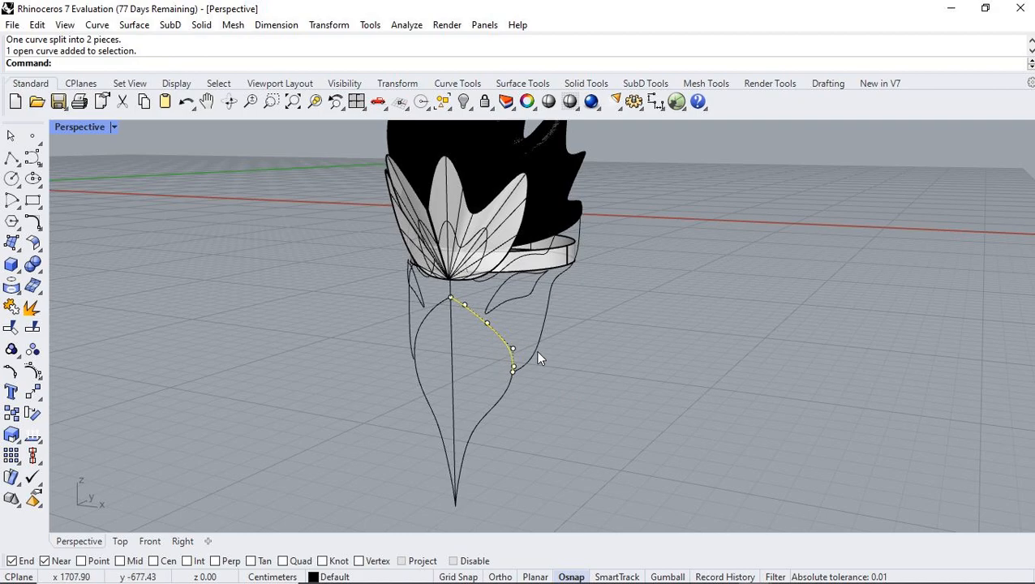
pyautogui.click(537, 355)
pyautogui.click(453, 294)
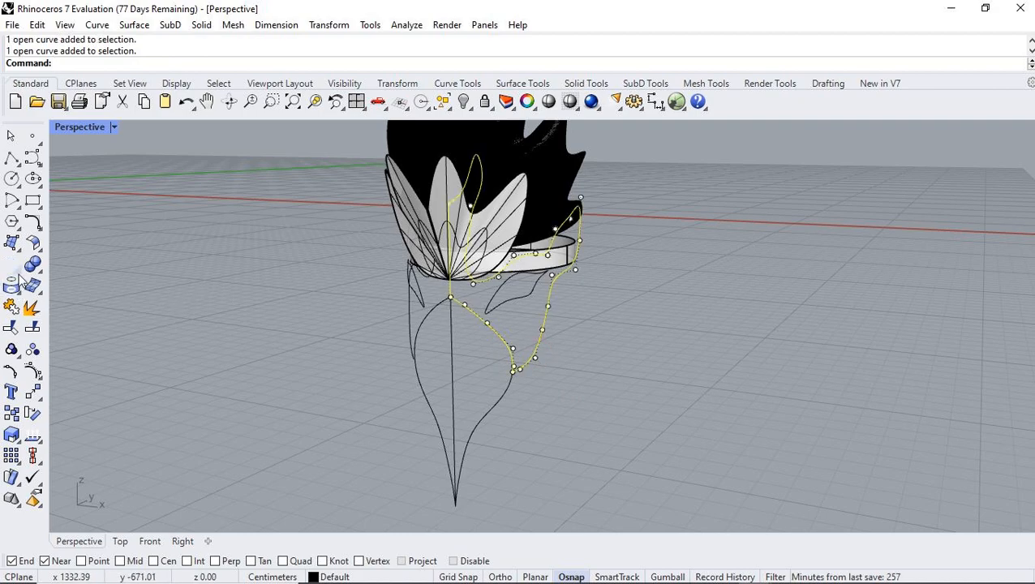
pyautogui.moveTo(496, 310); pyautogui.dragTo(465, 320, button='right')
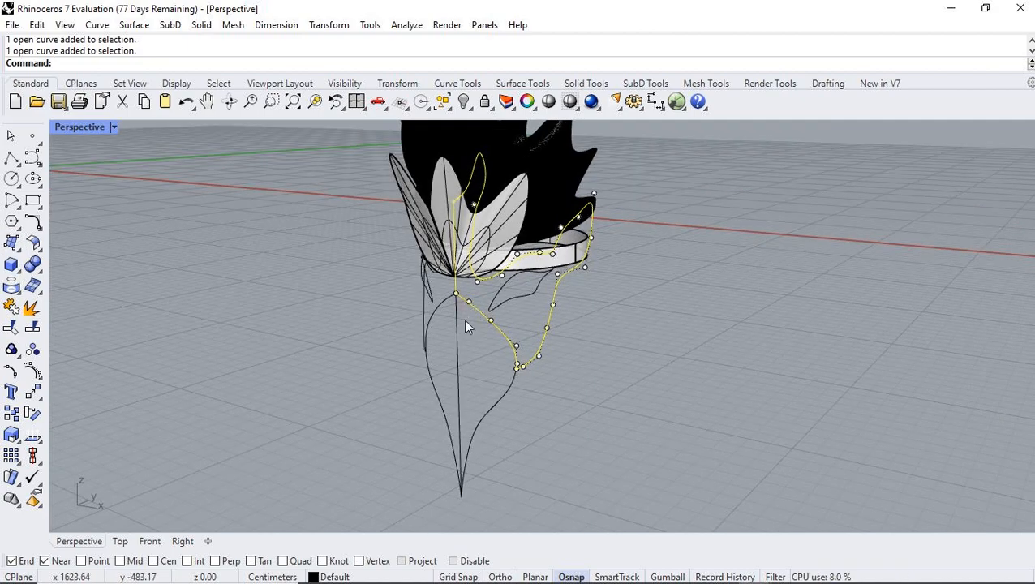
pyautogui.click(13, 242)
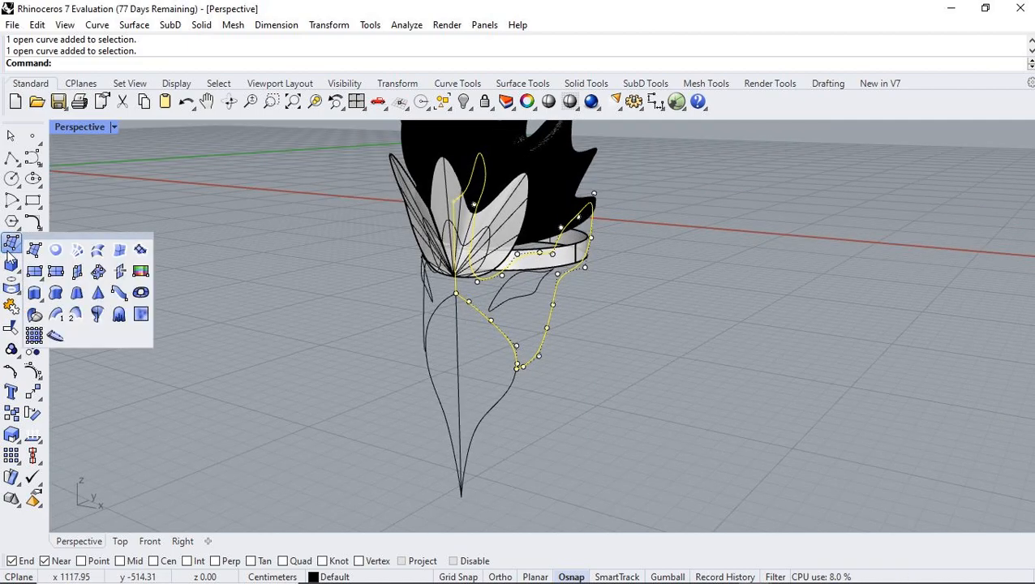
pyautogui.click(136, 252)
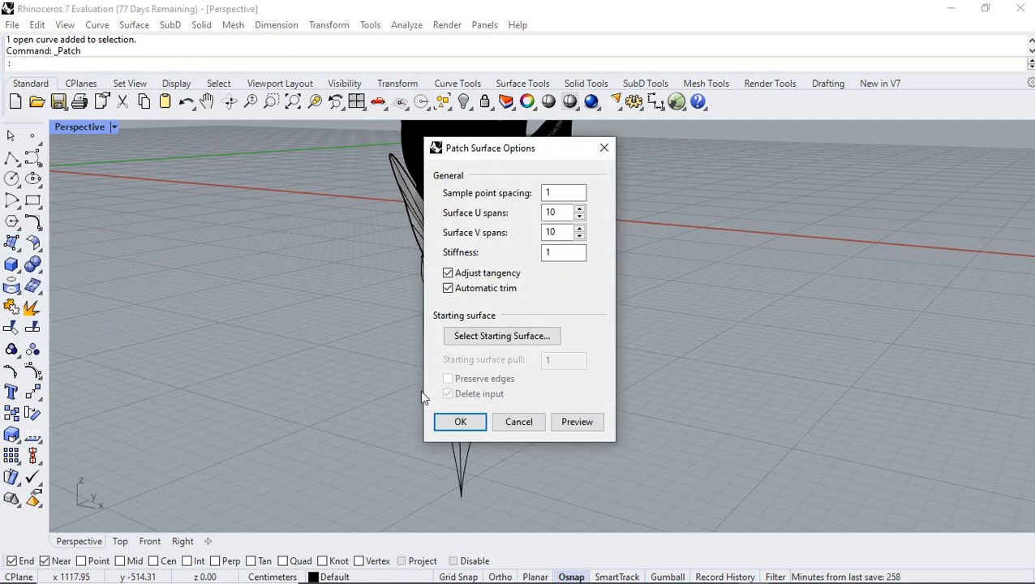
pyautogui.click(459, 423)
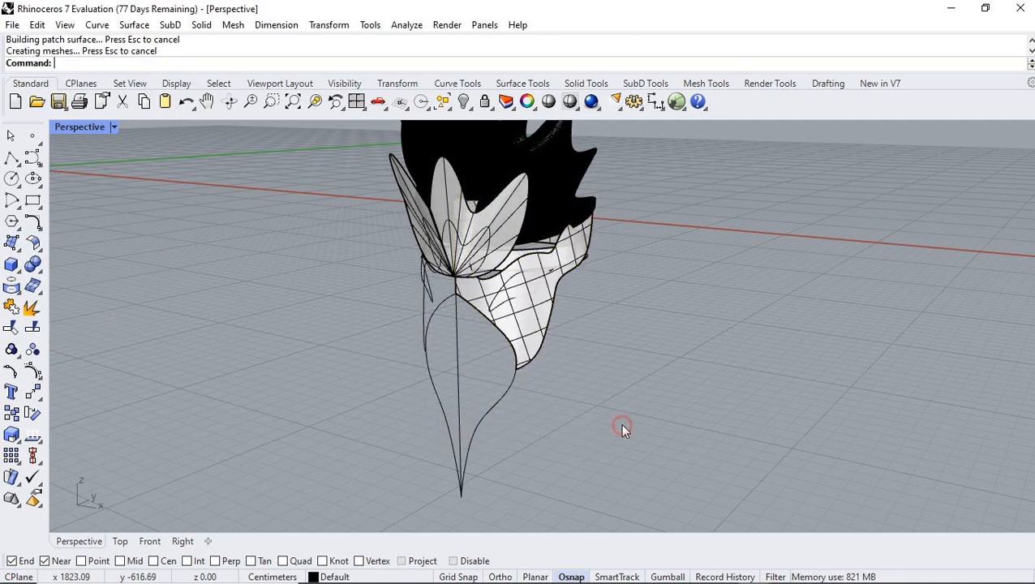
# Step: Extrude the right eye outline to both sides as an open surface, along a custom horizontal direction passing through the right face surface
pyautogui.moveTo(640, 377); pyautogui.dragTo(671, 476, button='right')
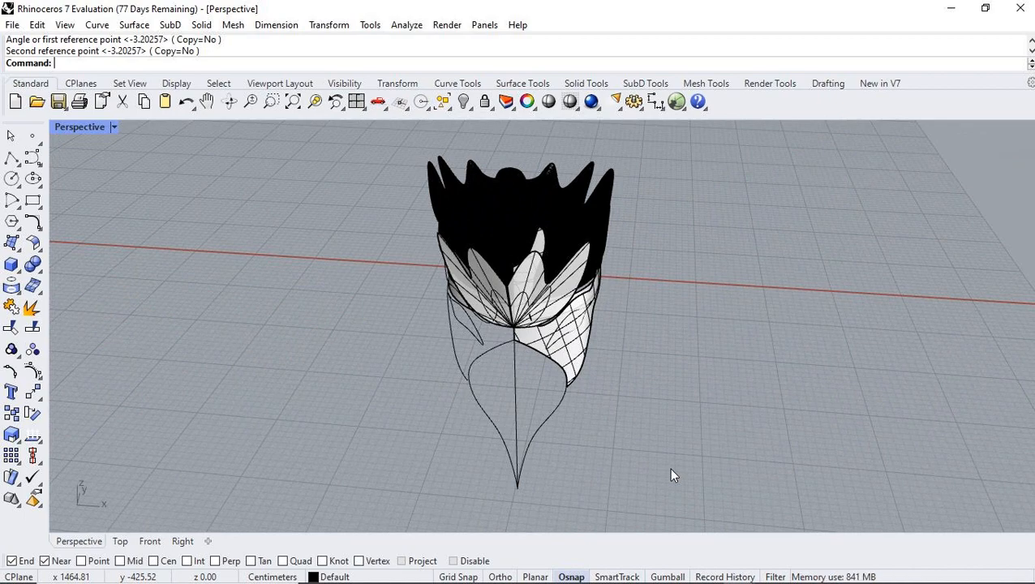
pyautogui.click(573, 340)
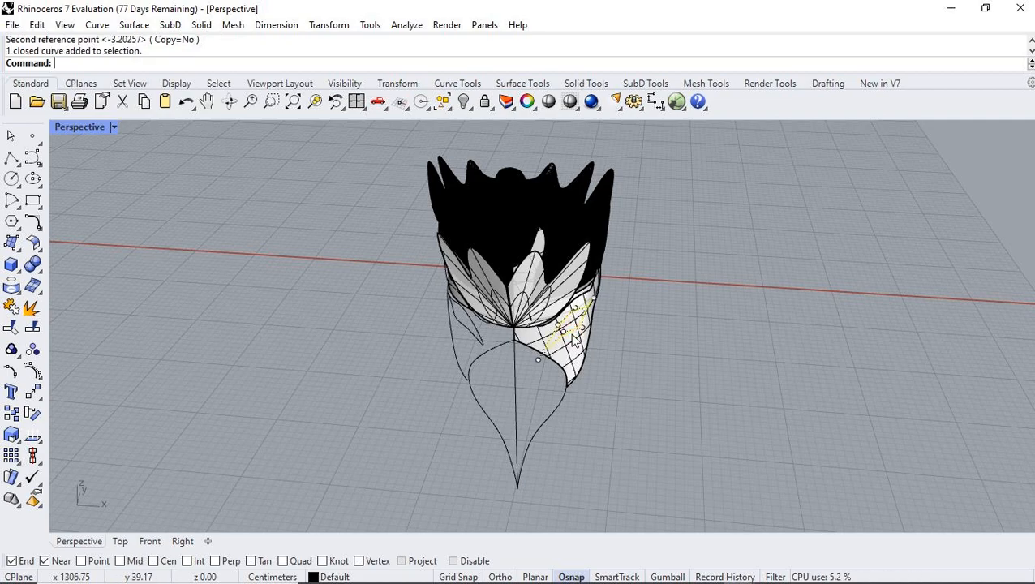
pyautogui.write('xtrudeCrv')
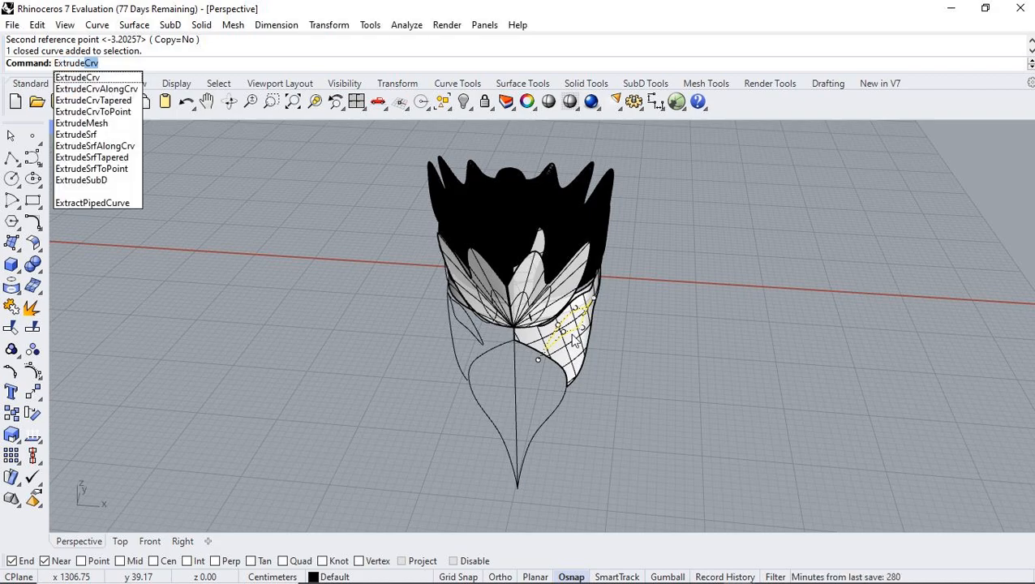
pyautogui.click(98, 79)
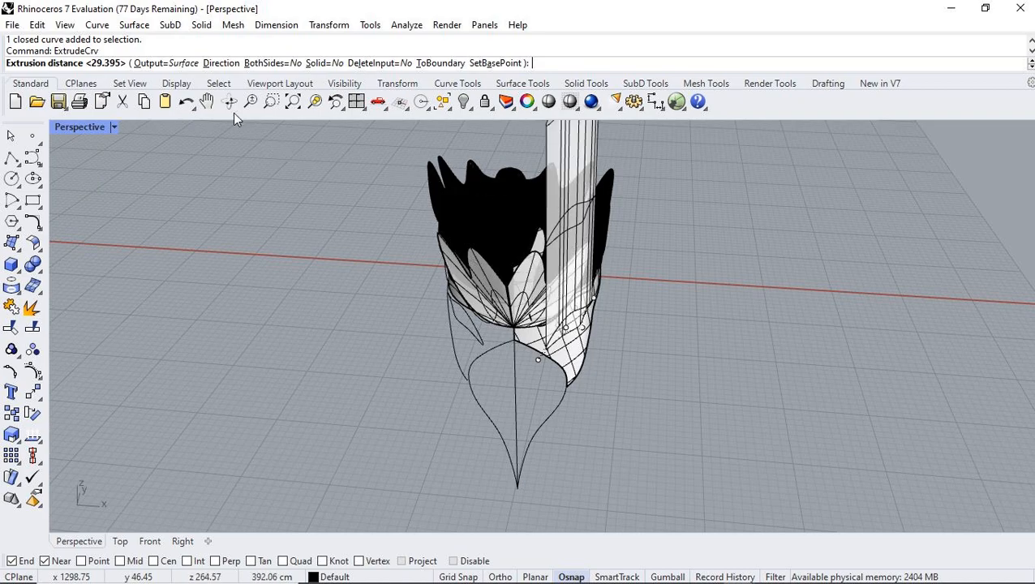
pyautogui.moveTo(705, 279); pyautogui.dragTo(554, 245, button='right')
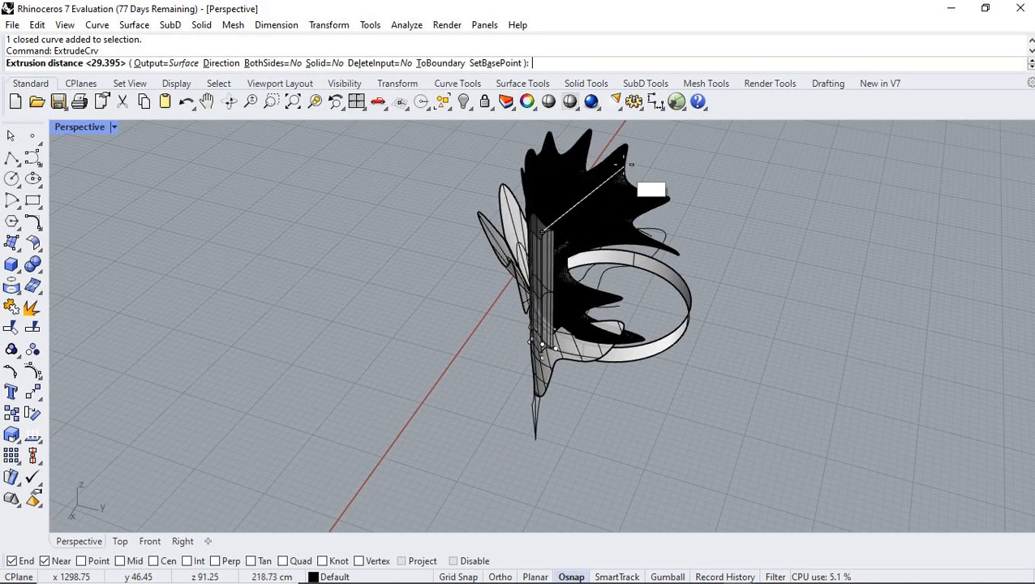
pyautogui.click(221, 64)
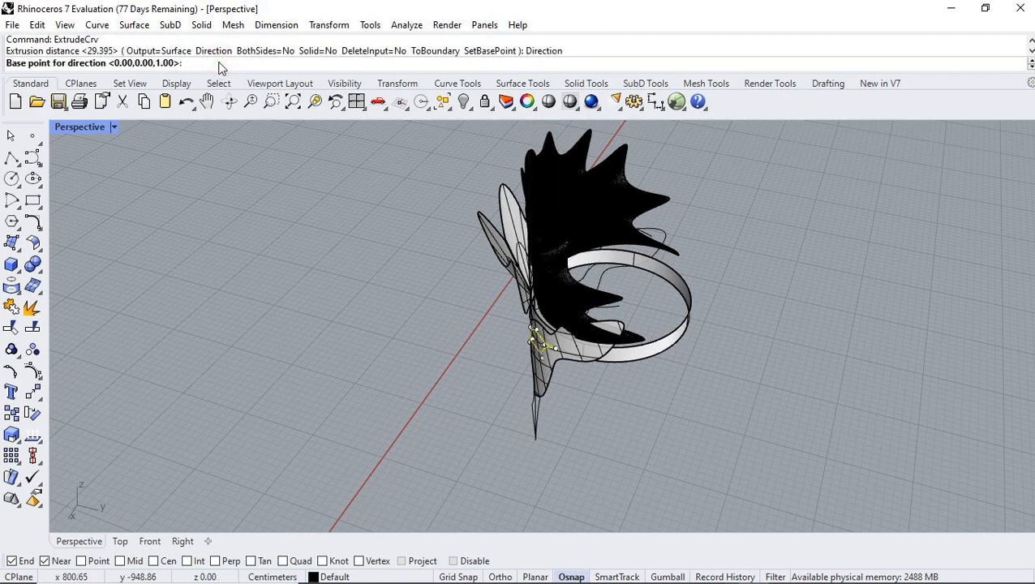
pyautogui.doubleClick(356, 101)
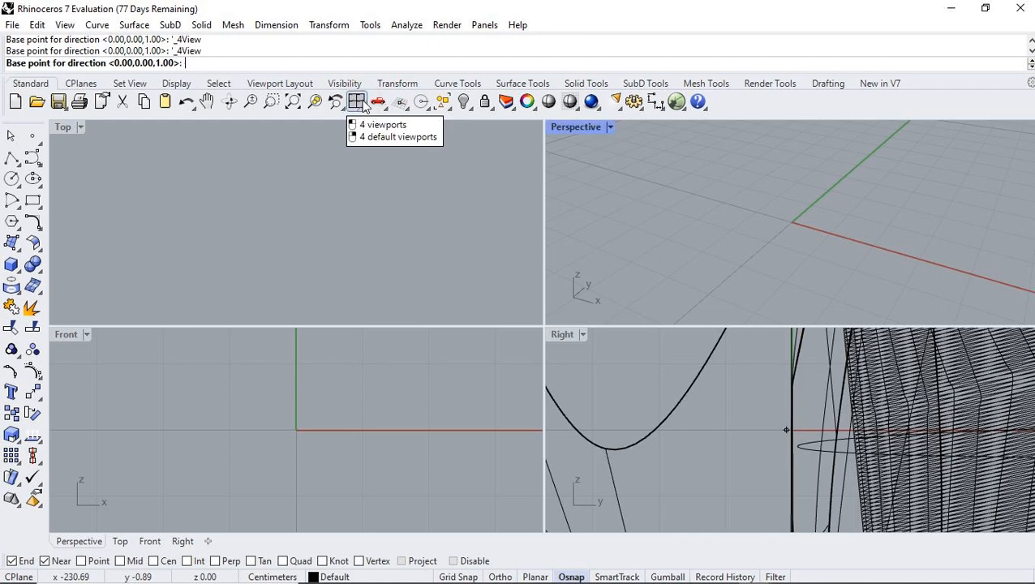
pyautogui.hotkey('ctrl', 'shift', 'e')
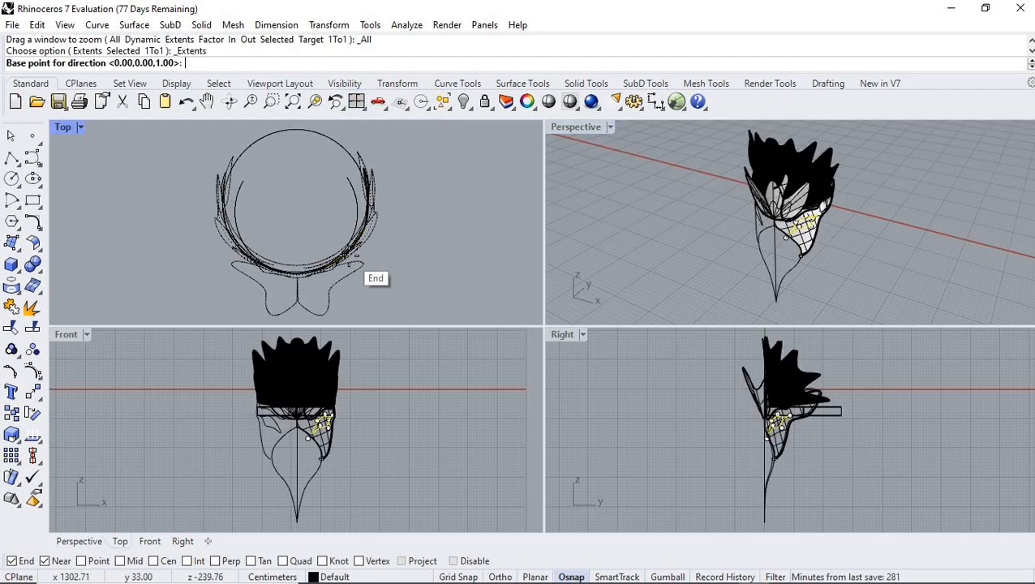
pyautogui.click(350, 258)
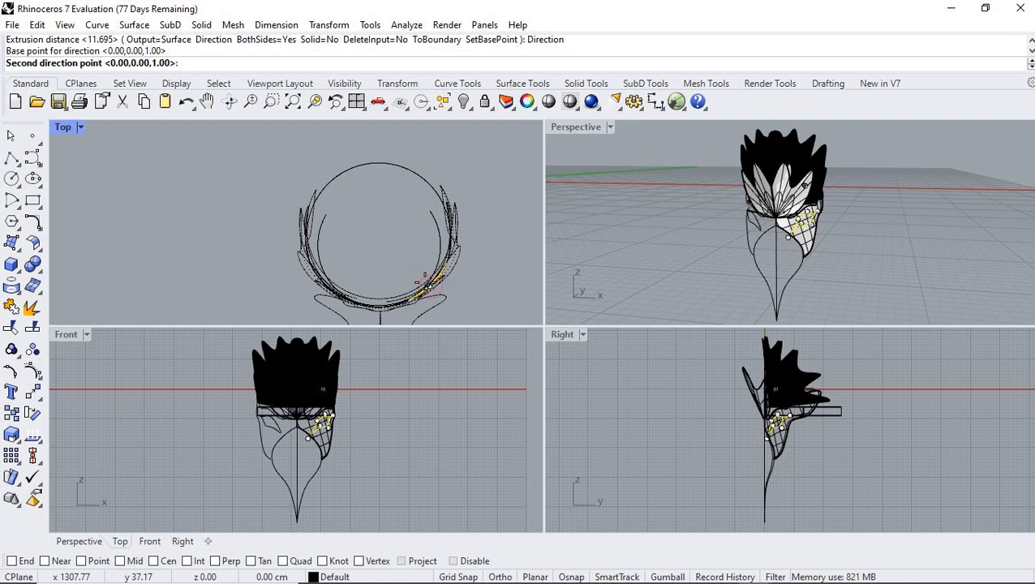
pyautogui.click(389, 240)
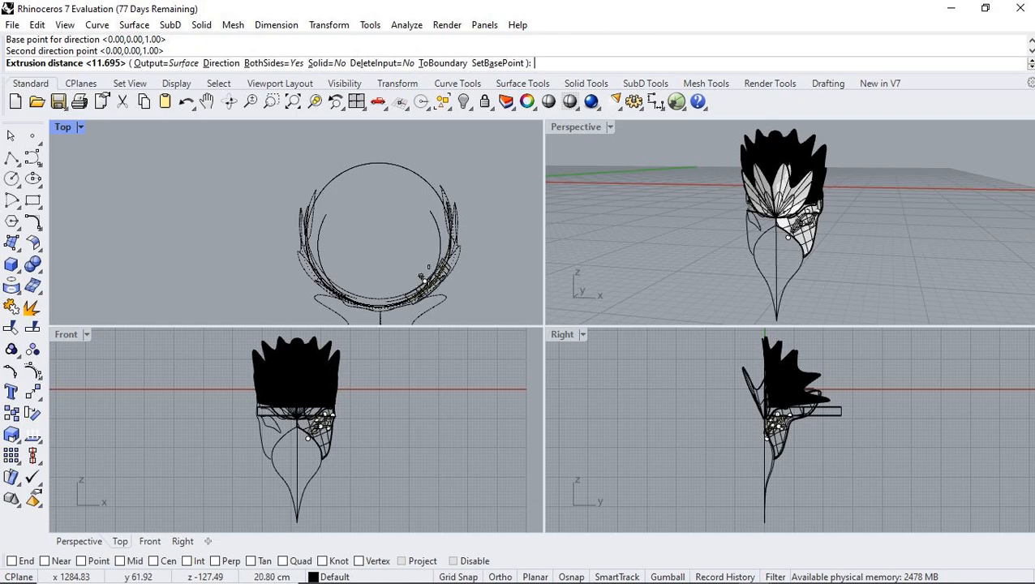
pyautogui.click(403, 237)
# Step: Split the right face surface using the extruded eye surface as the cutting object
pyautogui.moveTo(828, 249); pyautogui.dragTo(914, 300, button='right')
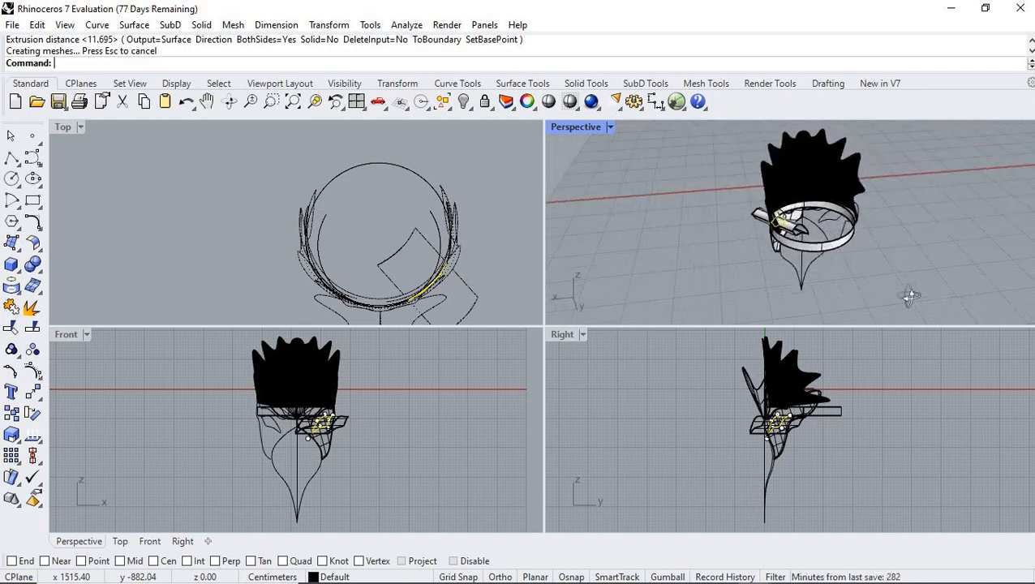
pyautogui.doubleClick(570, 125)
pyautogui.moveTo(471, 244); pyautogui.dragTo(965, 338, button='right')
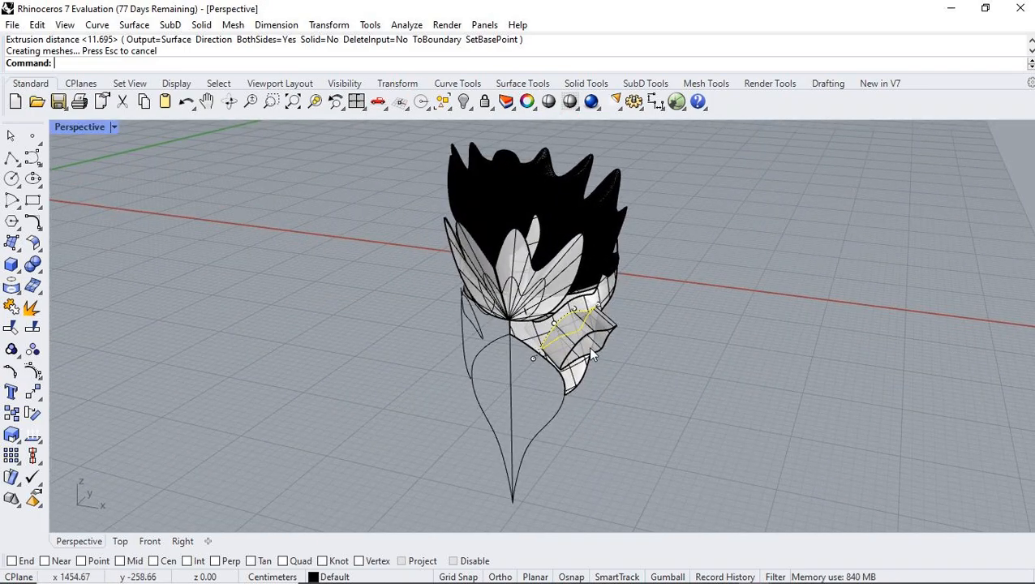
pyautogui.click(528, 339)
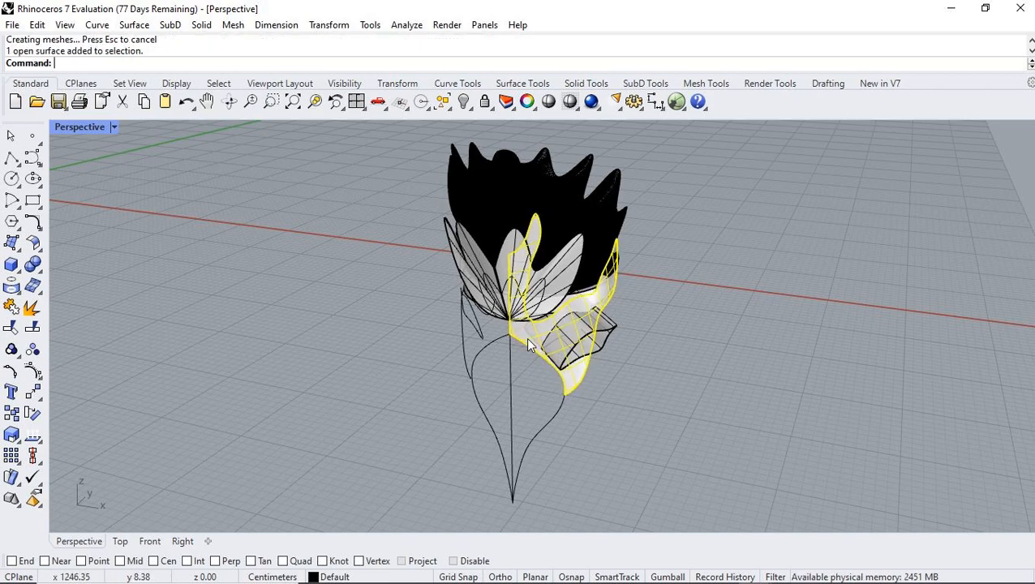
pyautogui.write('Split')
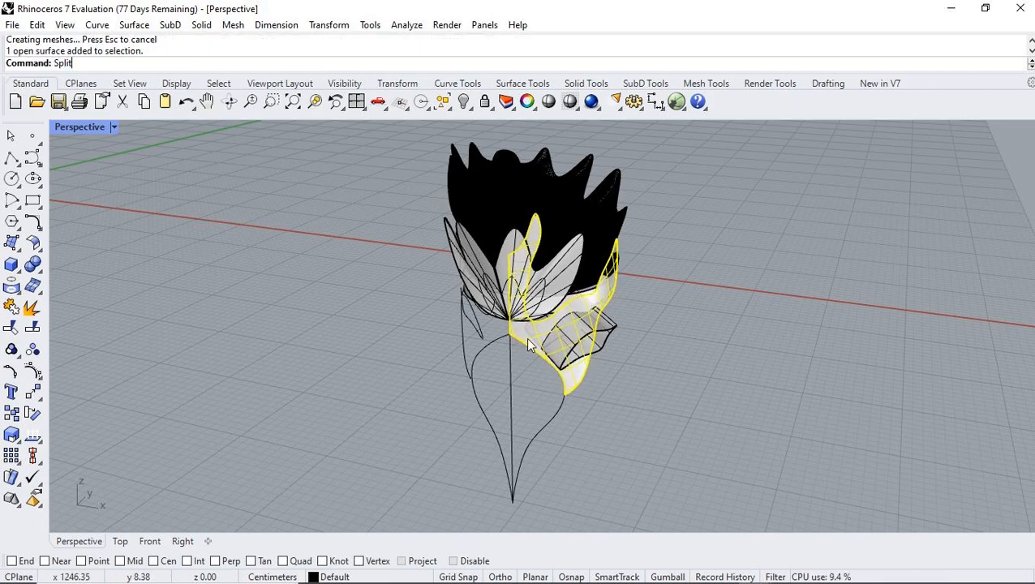
pyautogui.press('Return')
pyautogui.moveTo(528, 343); pyautogui.dragTo(344, 388, button='right')
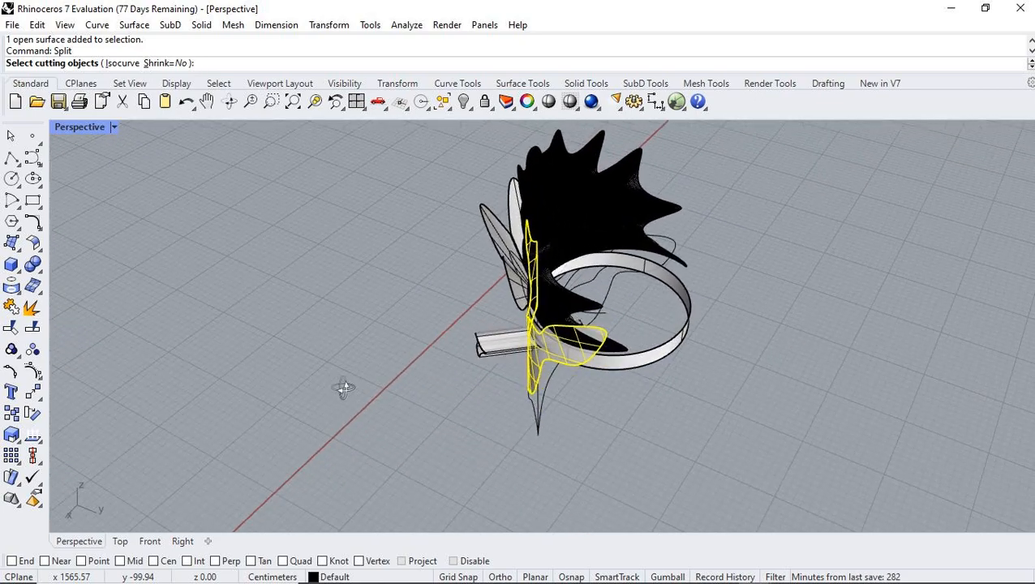
pyautogui.click(495, 346)
pyautogui.rightClick(492, 342)
# Step: Delete the split-off eye piece and the extruded cutting surface to open the right eye hole
pyautogui.moveTo(448, 405); pyautogui.dragTo(575, 357, button='right')
pyautogui.moveTo(629, 383); pyautogui.dragTo(564, 318, button='right')
pyautogui.click(565, 323)
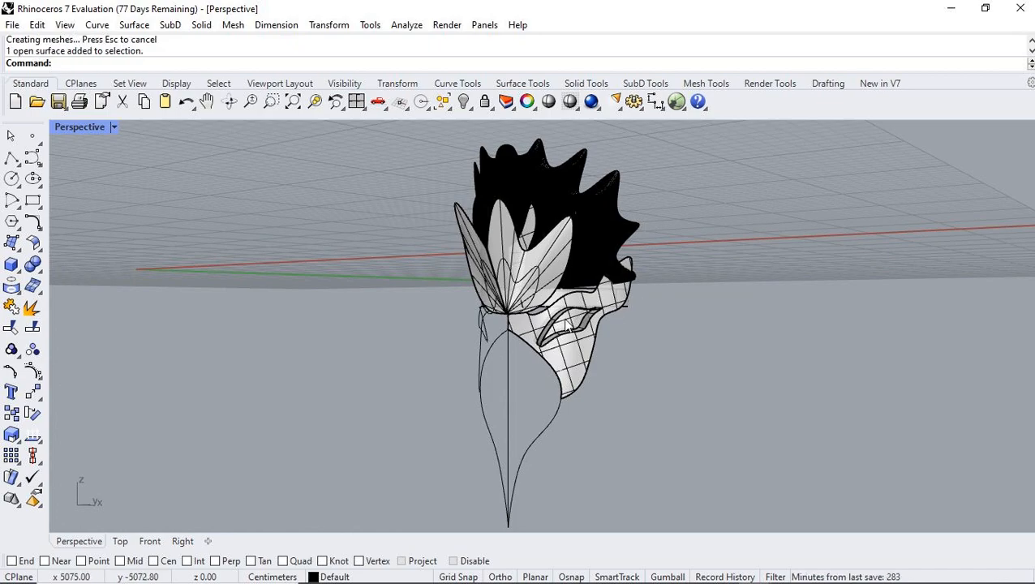
pyautogui.click(581, 374)
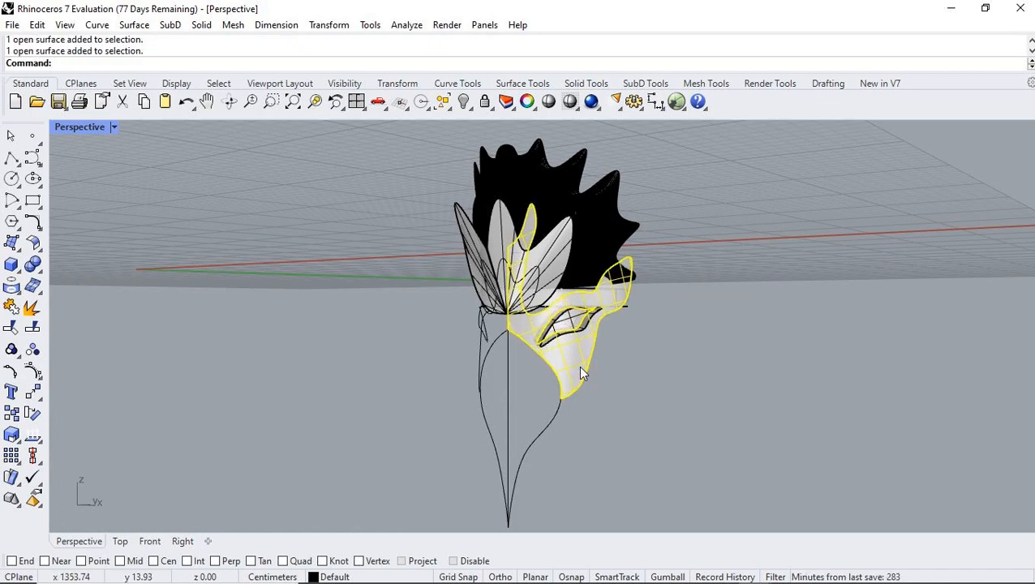
pyautogui.click(691, 402)
pyautogui.click(571, 321)
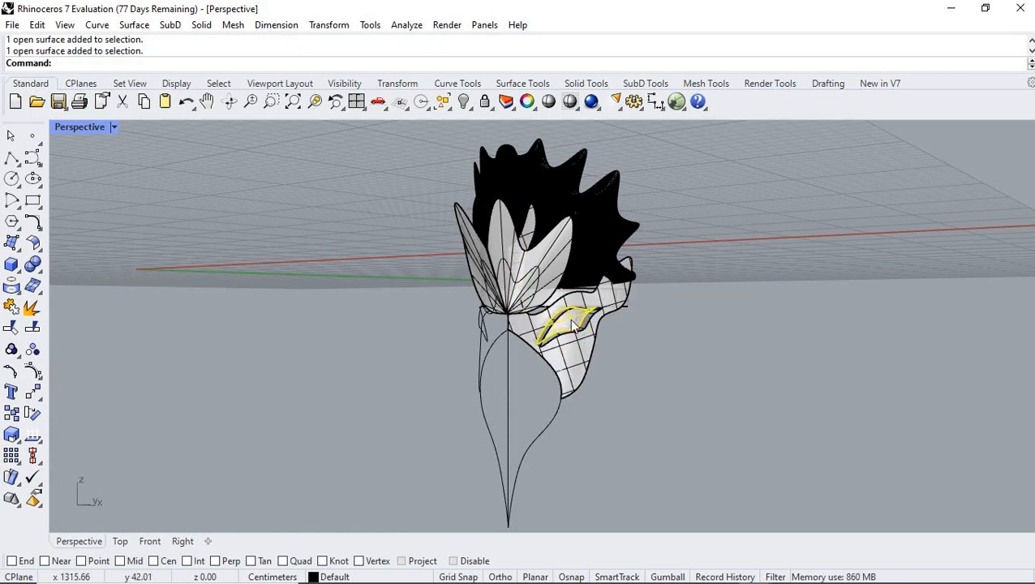
pyautogui.press('Delete')
pyautogui.click(585, 333)
pyautogui.press('Delete')
# Step: Mirror the right face surface with its eye hole across the mask's vertical centre to form the left half
pyautogui.moveTo(642, 365); pyautogui.dragTo(665, 403, button='right')
pyautogui.click(577, 368)
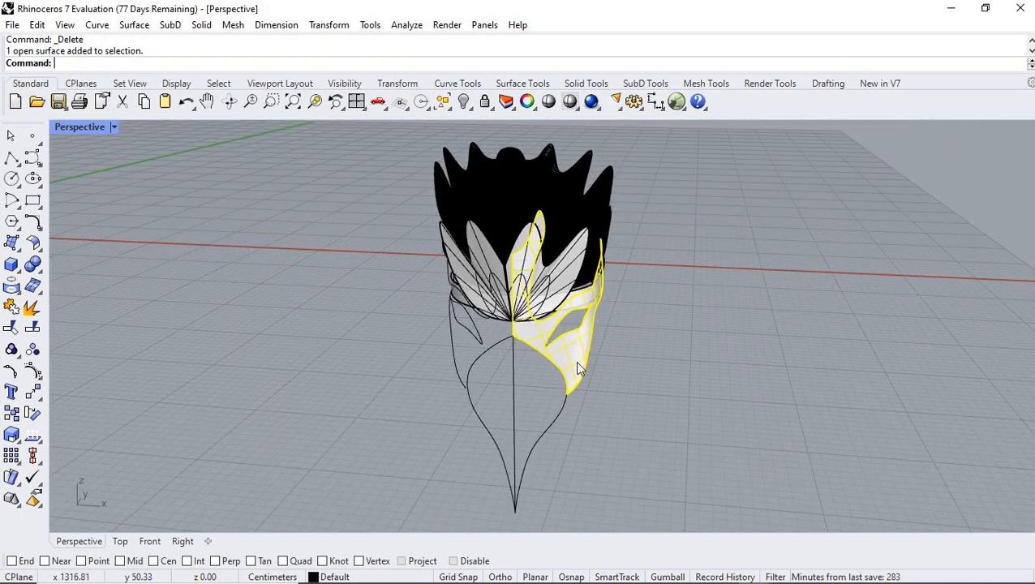
pyautogui.write('Mirror')
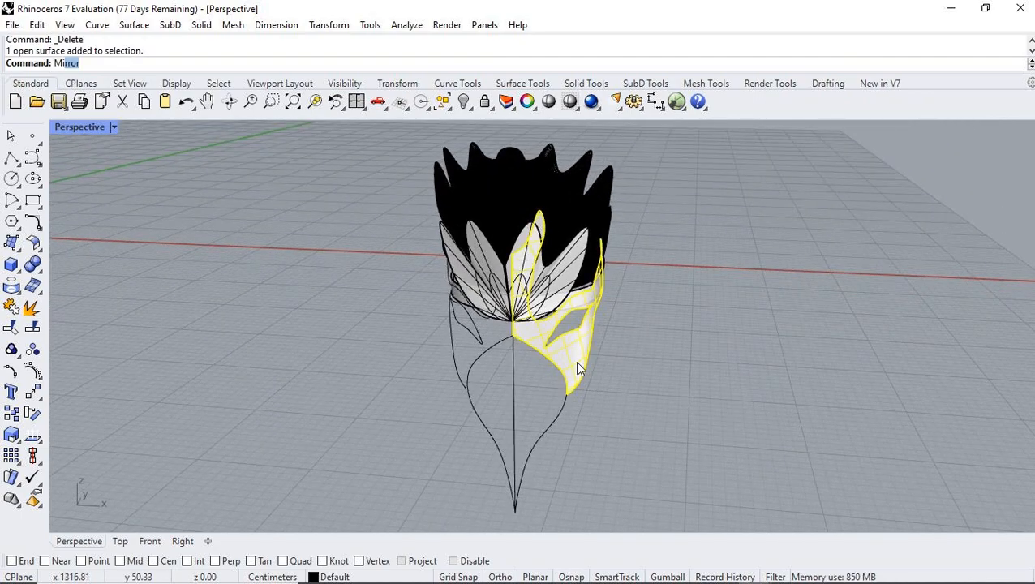
pyautogui.moveTo(715, 289); pyautogui.dragTo(608, 412, button='right')
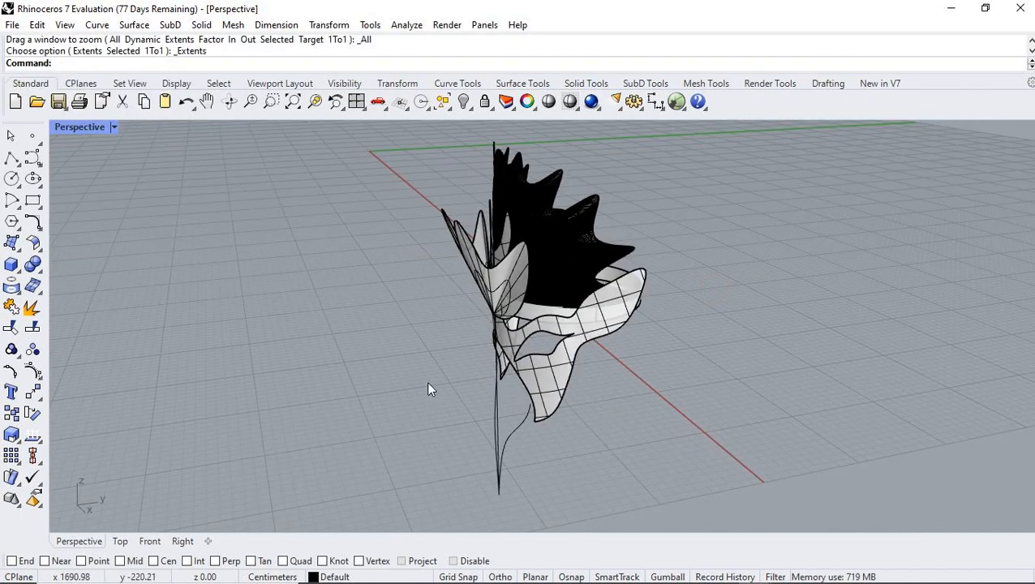
pyautogui.moveTo(430, 389); pyautogui.dragTo(501, 347, button='right')
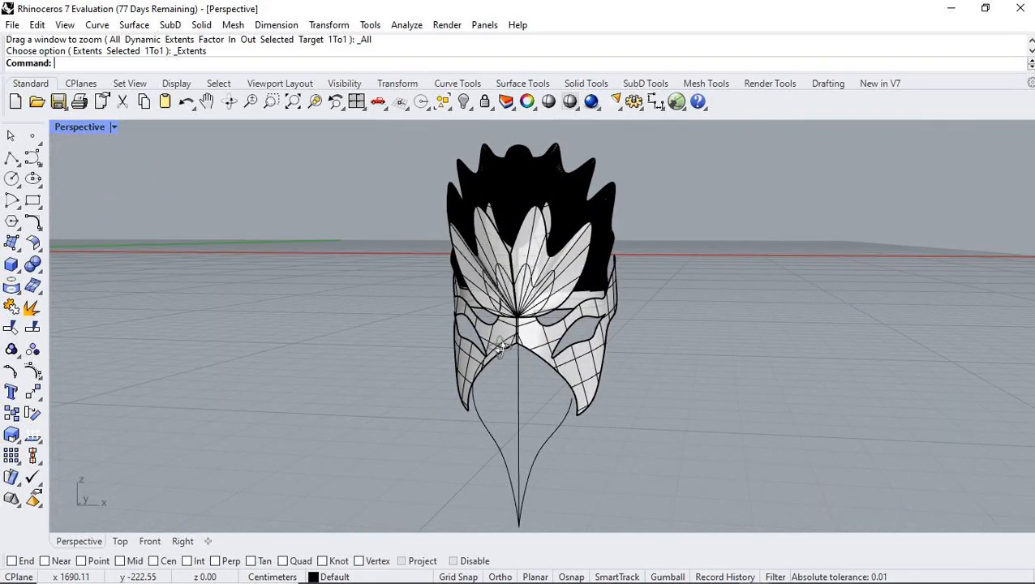
pyautogui.moveTo(762, 581)
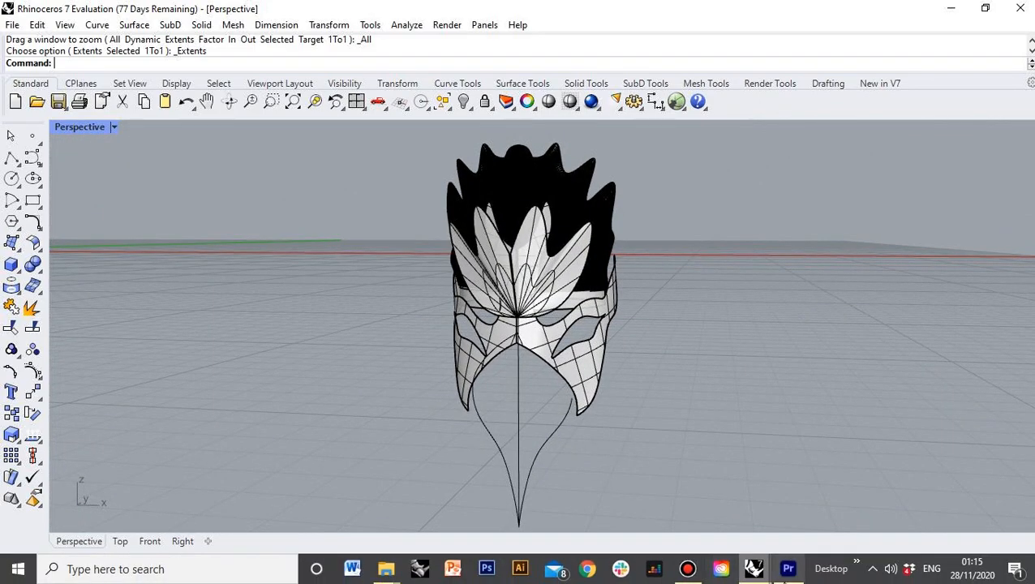
pyautogui.click(690, 570)
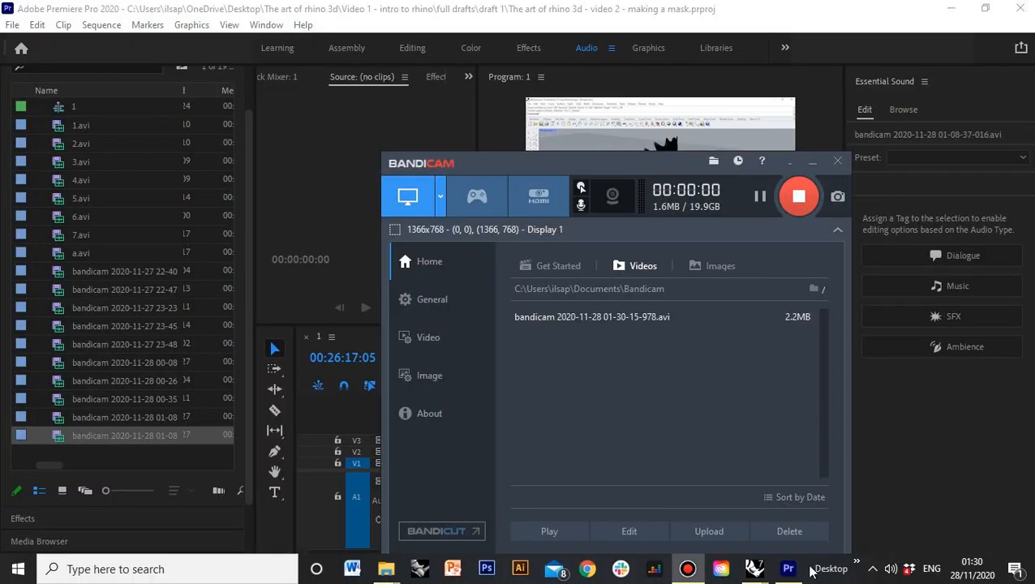
pyautogui.moveTo(754, 570)
pyautogui.click(831, 511)
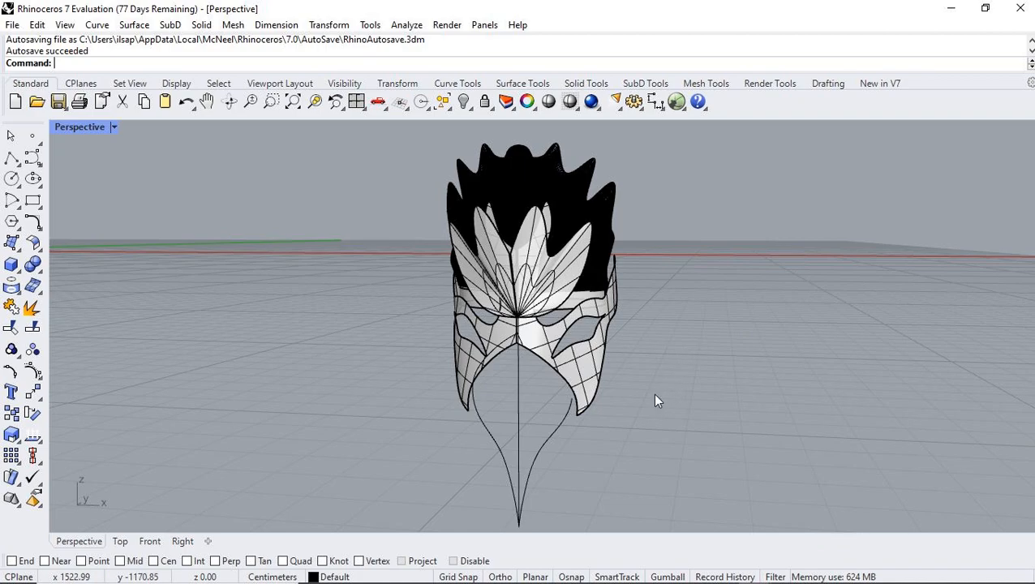
pyautogui.moveTo(700, 420); pyautogui.dragTo(726, 446, button='right')
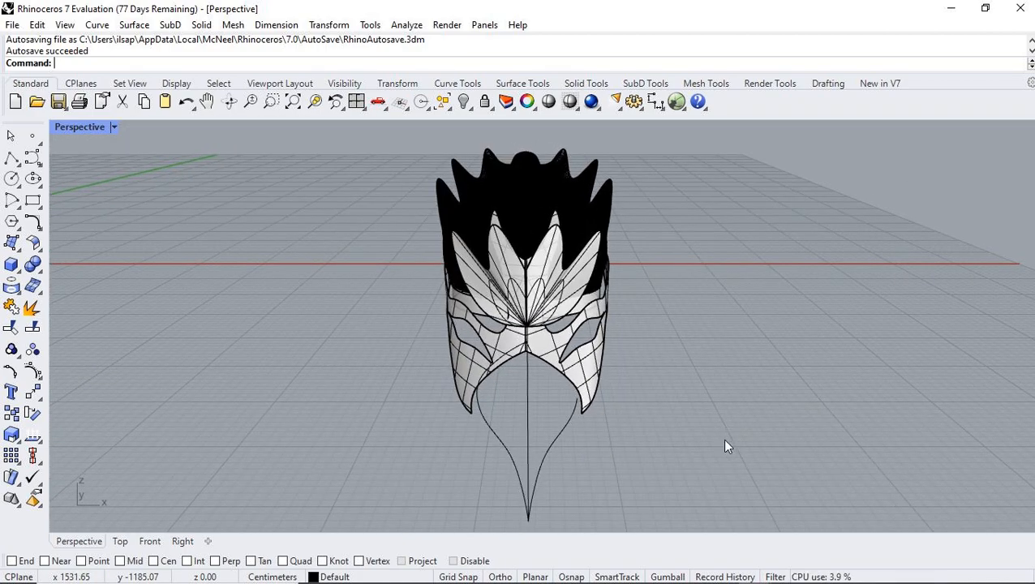
pyautogui.click(556, 446)
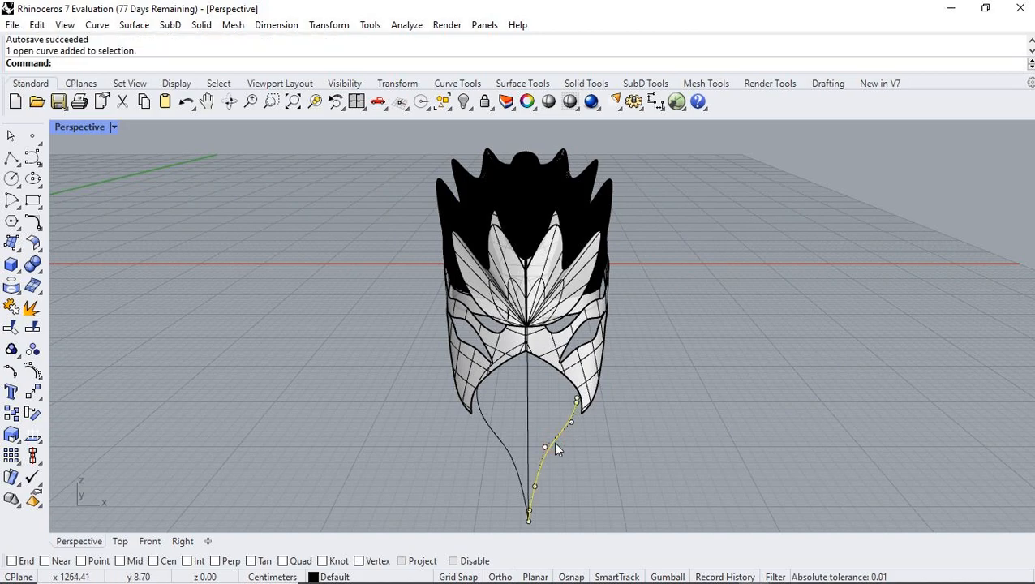
pyautogui.moveTo(673, 462); pyautogui.dragTo(742, 437, button='right')
pyautogui.press('Escape')
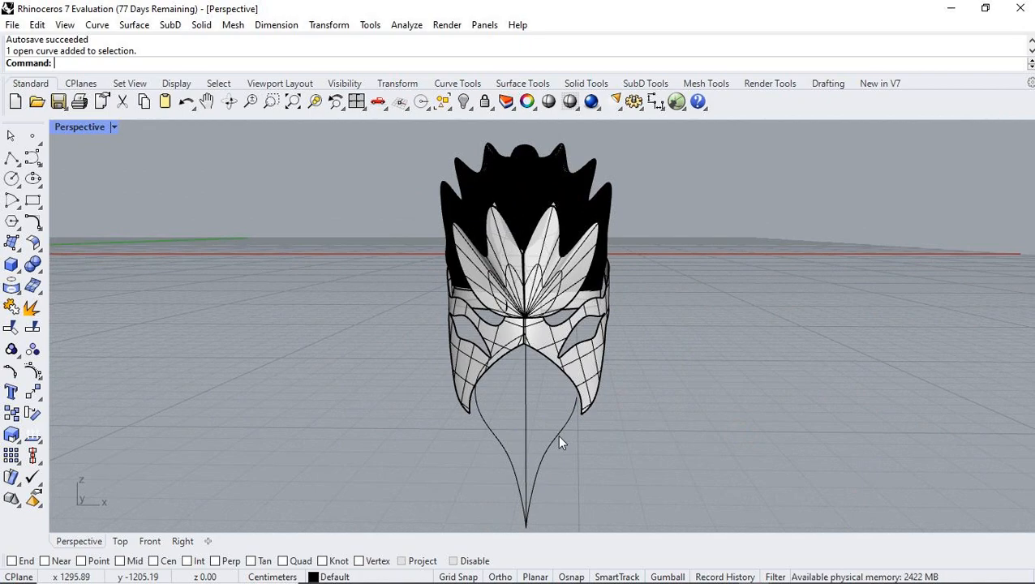
pyautogui.click(558, 435)
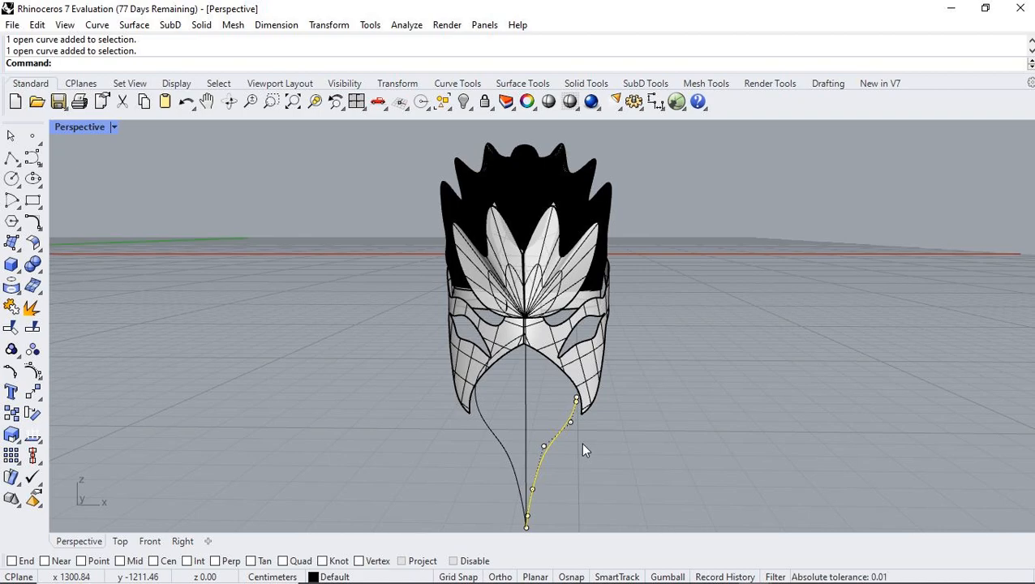
pyautogui.moveTo(600, 441); pyautogui.dragTo(469, 423, button='right')
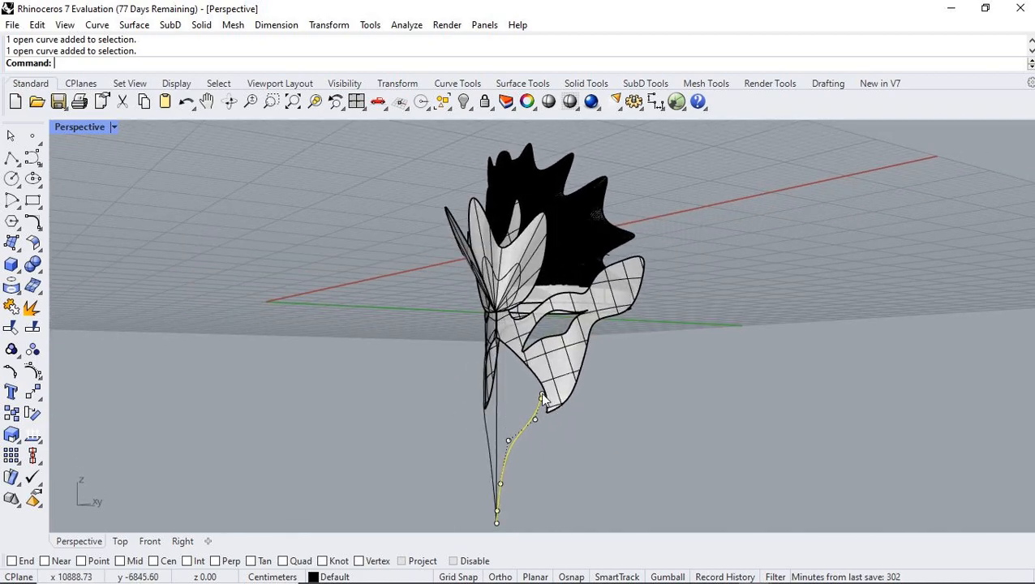
pyautogui.moveTo(544, 397); pyautogui.dragTo(594, 438)
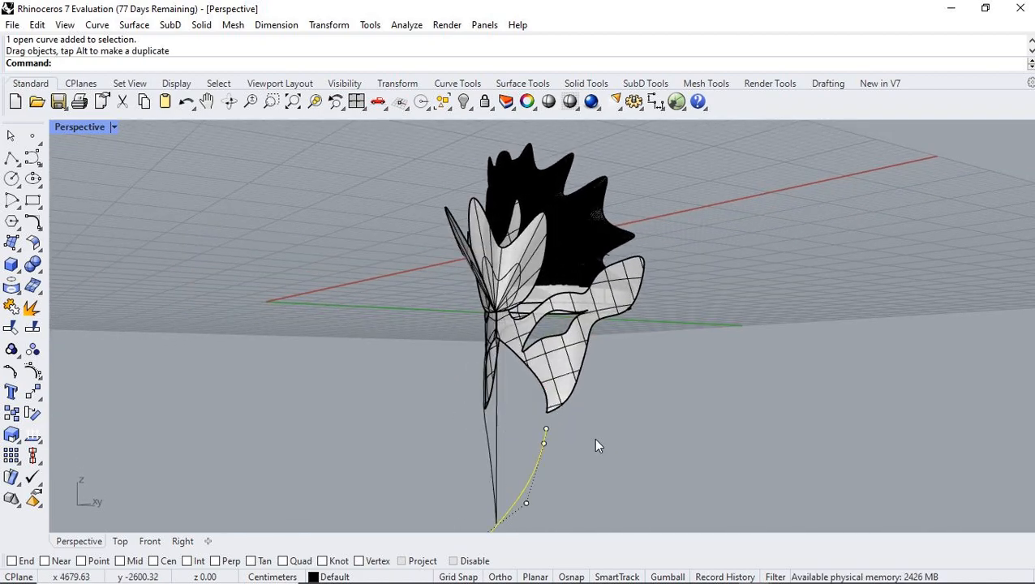
pyautogui.hotkey('ctrl', 'z')
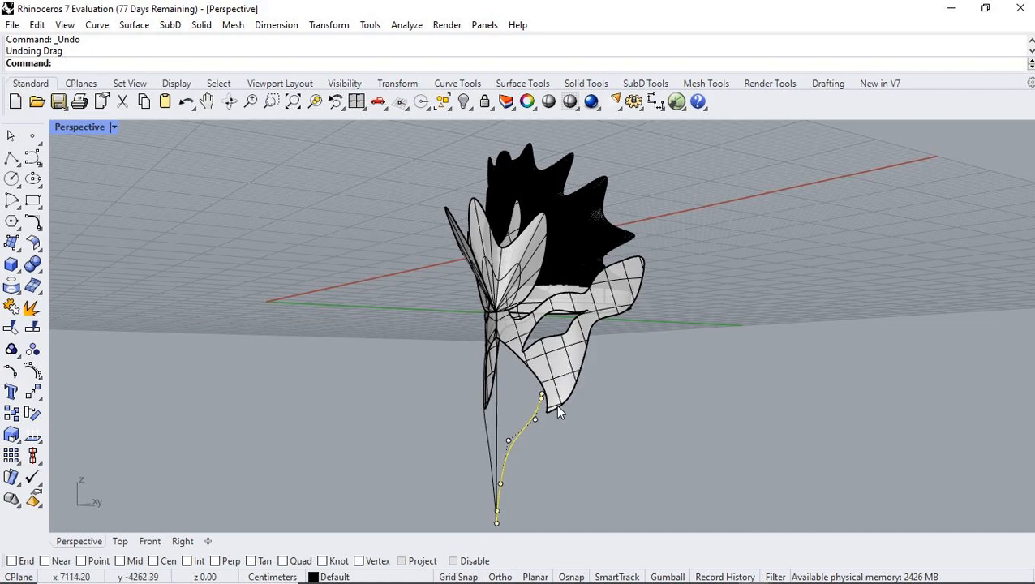
# Step: Snap the right beak curve's upper end to the right face surface's lower tip with End snap, and delete the control point causing the hump
pyautogui.click(12, 561)
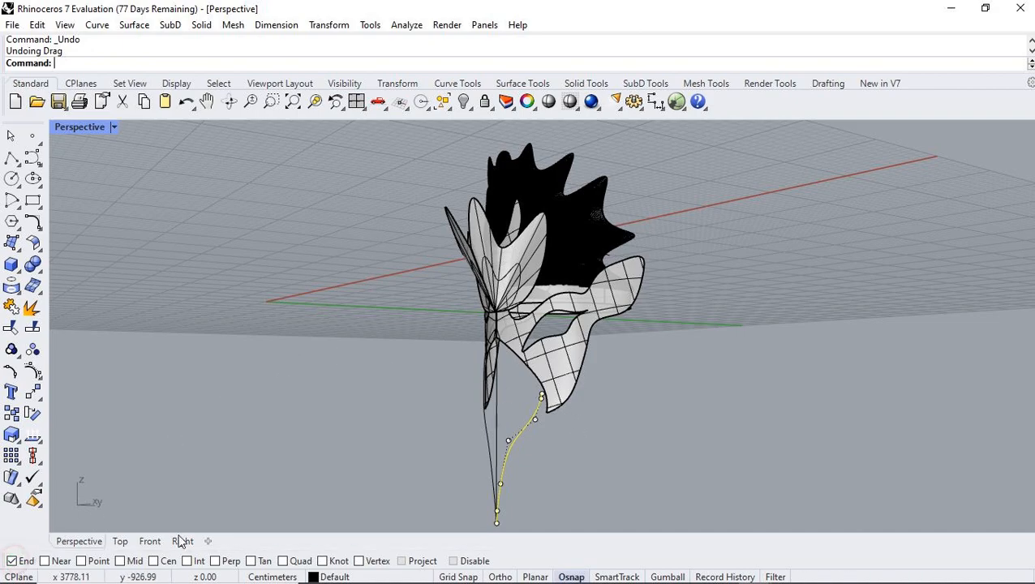
pyautogui.click(257, 104)
pyautogui.moveTo(561, 416); pyautogui.dragTo(525, 410)
pyautogui.click(512, 365)
pyautogui.click(512, 377)
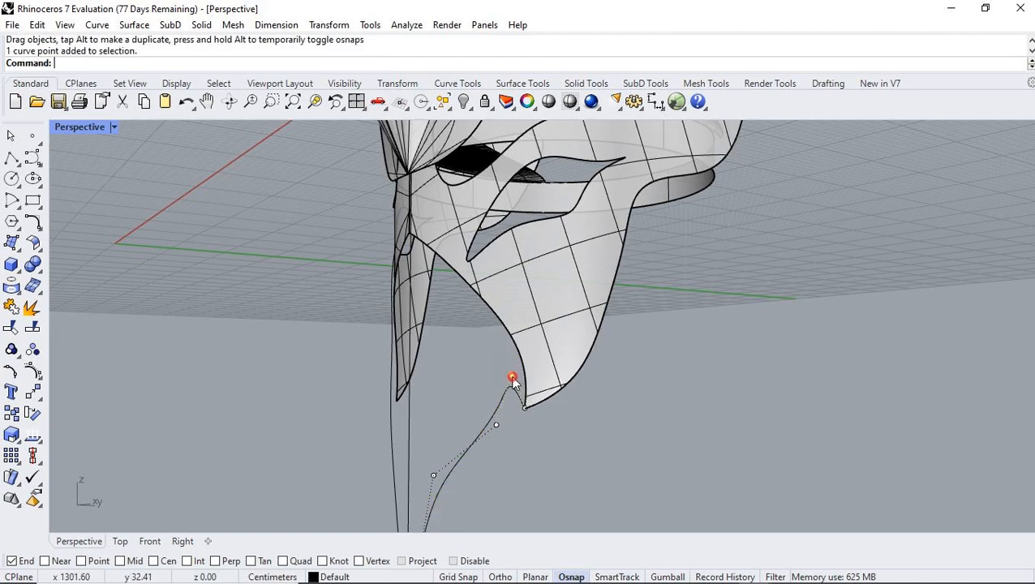
pyautogui.press('Delete')
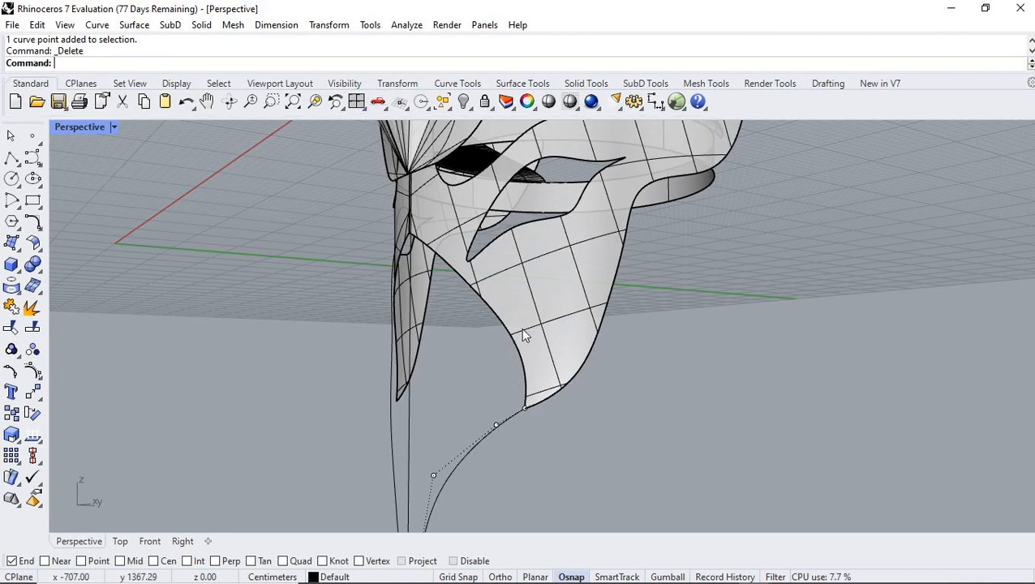
# Step: Delete the closed curve forming the left half of the beak outline
pyautogui.click(352, 108)
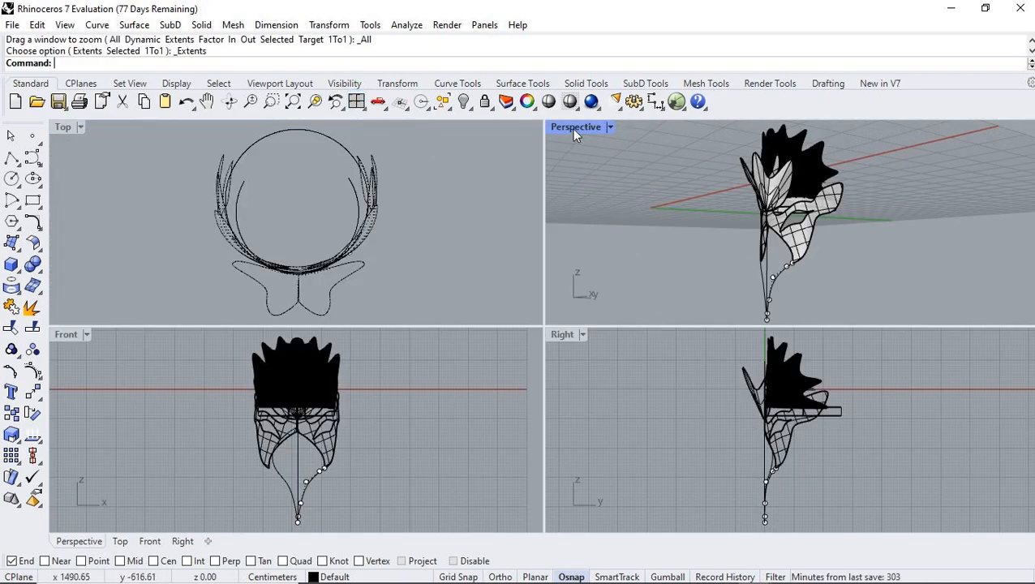
pyautogui.click(280, 476)
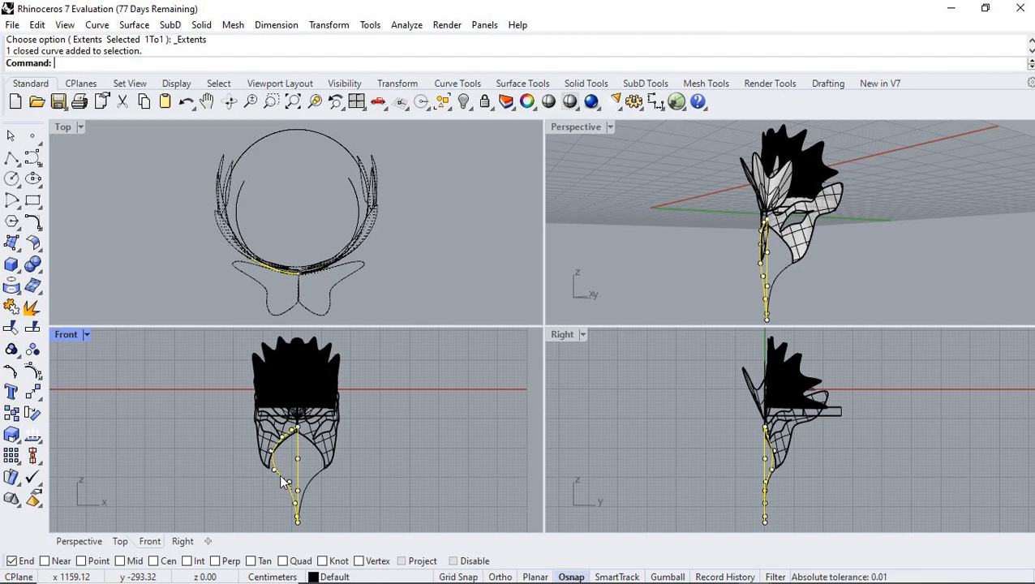
pyautogui.press('Delete')
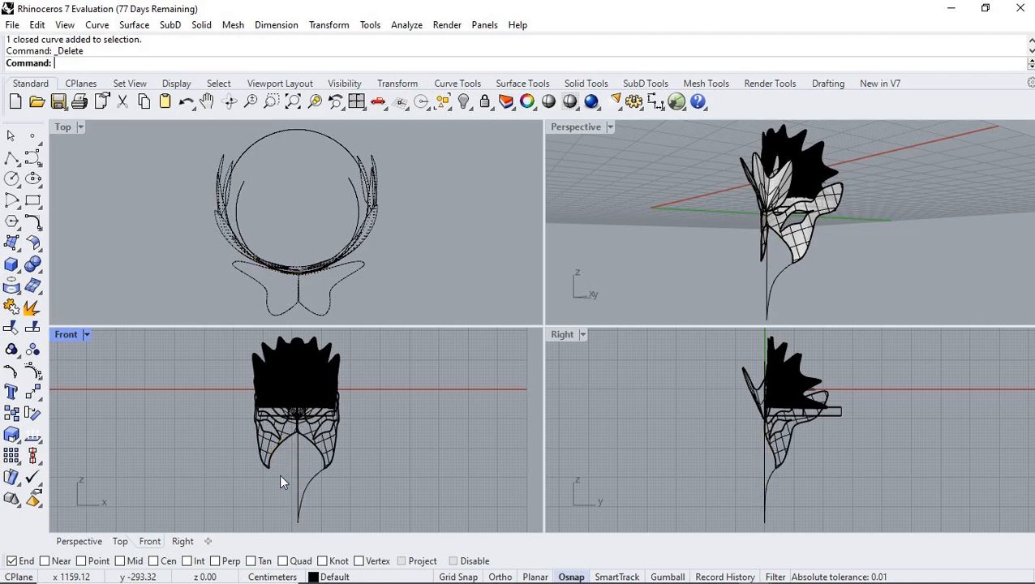
# Step: Snap the central beak curve's upper end to the point where the two face surfaces meet at their lower middle edge
pyautogui.click(305, 485)
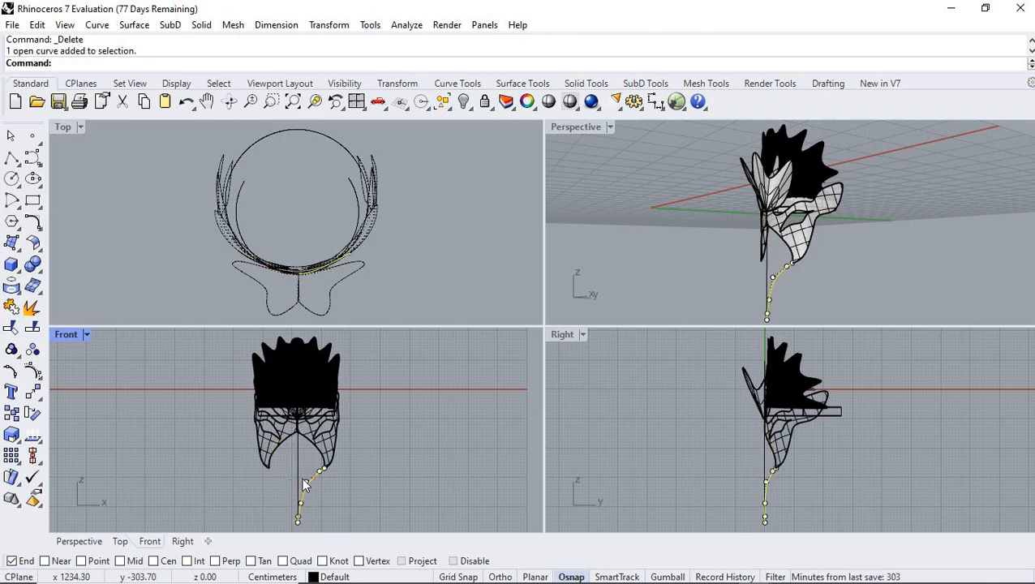
pyautogui.click(298, 469)
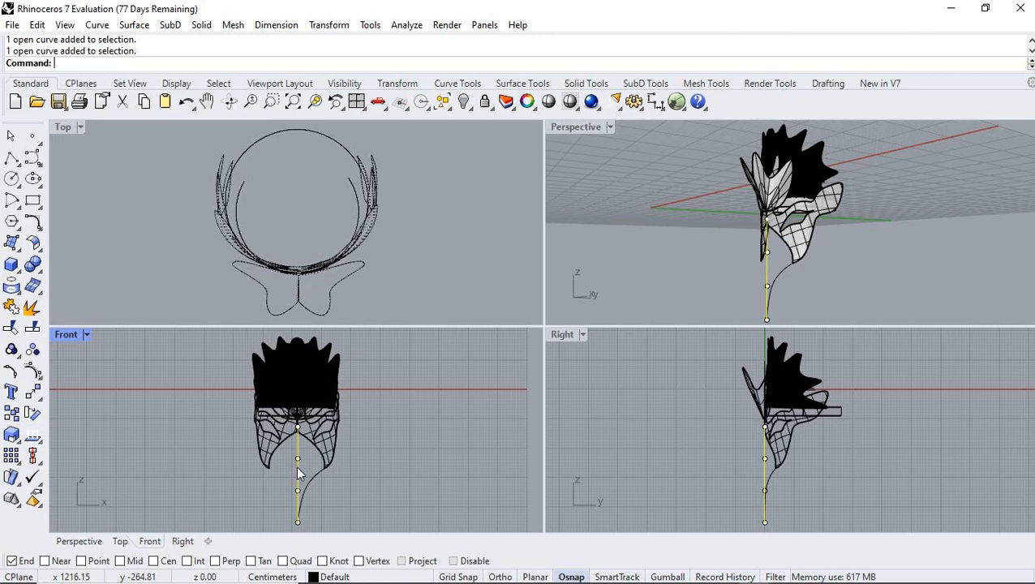
pyautogui.doubleClick(66, 335)
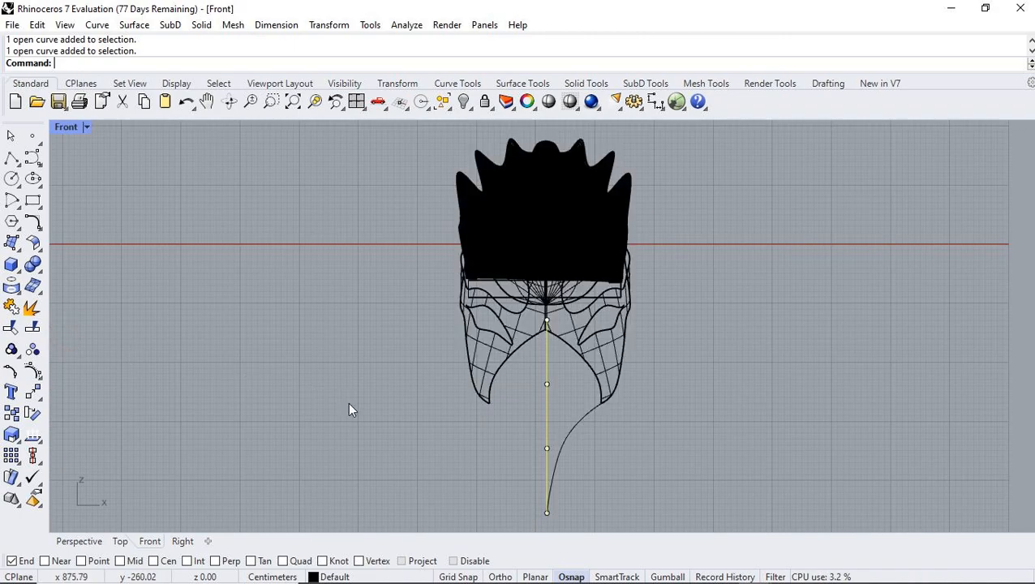
pyautogui.click(546, 322)
pyautogui.moveTo(547, 322); pyautogui.dragTo(544, 351)
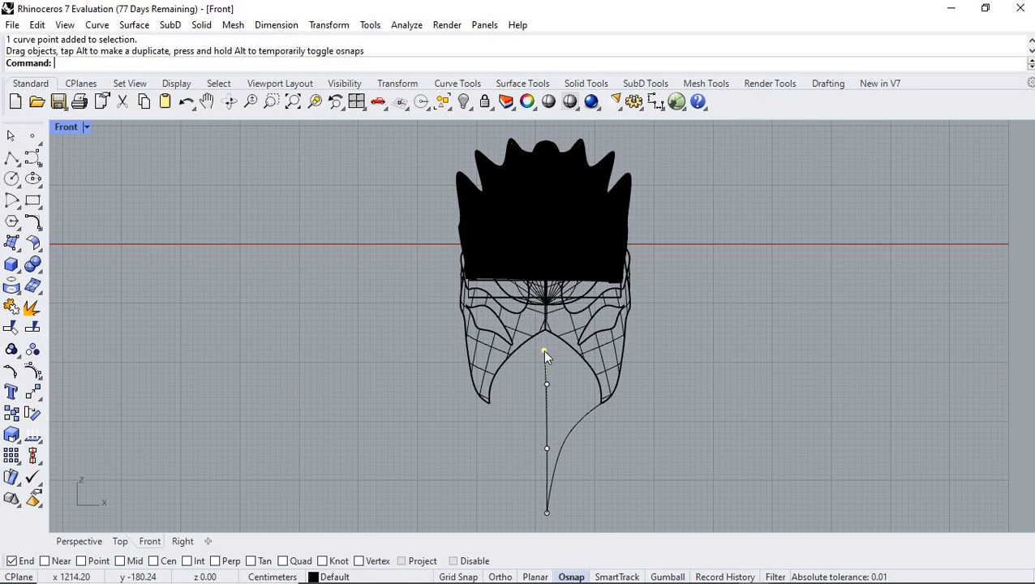
pyautogui.click(251, 101)
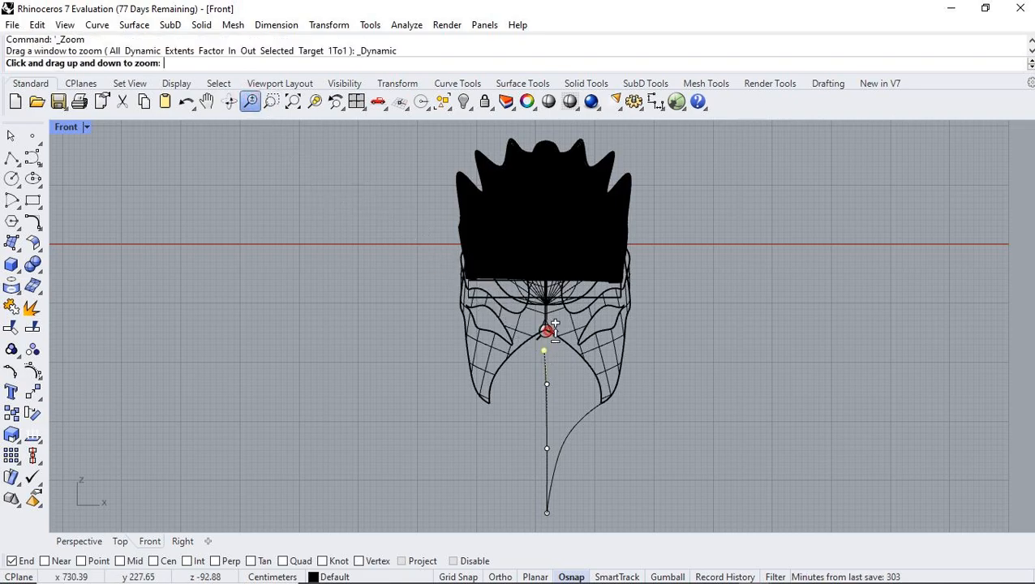
pyautogui.moveTo(545, 333); pyautogui.dragTo(642, 224)
pyautogui.moveTo(530, 419); pyautogui.dragTo(536, 327)
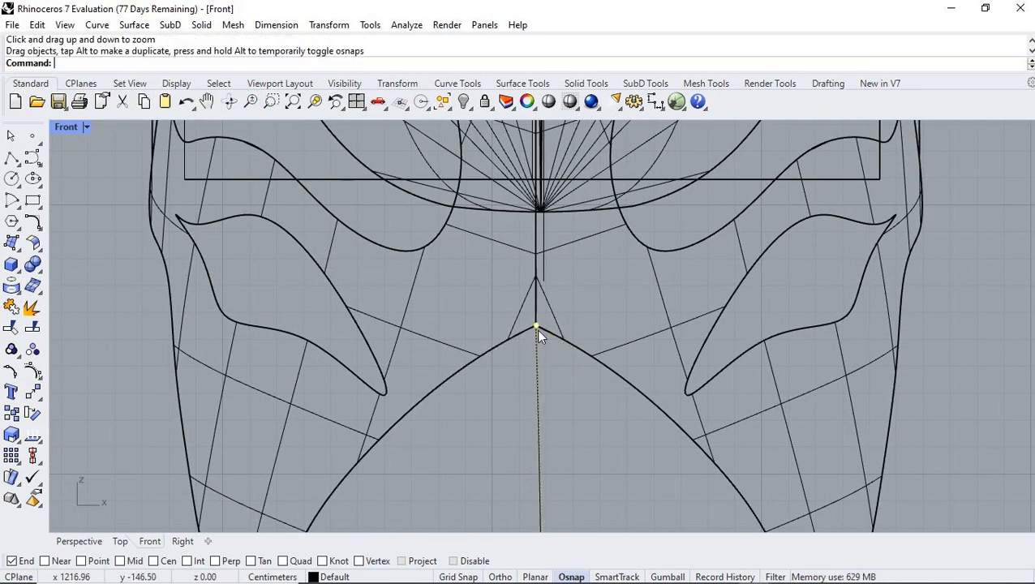
# Step: In the Right view, move all control points of both beak curves forward, leaving their upper ends attached to the face
pyautogui.click(229, 101)
pyautogui.click(251, 101)
pyautogui.moveTo(414, 264); pyautogui.dragTo(510, 395)
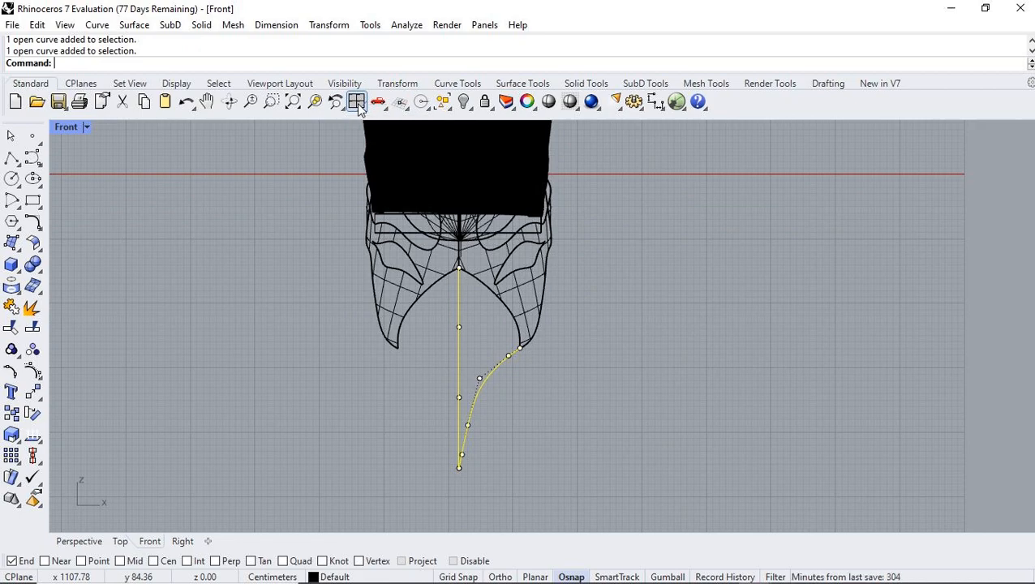
pyautogui.click(357, 103)
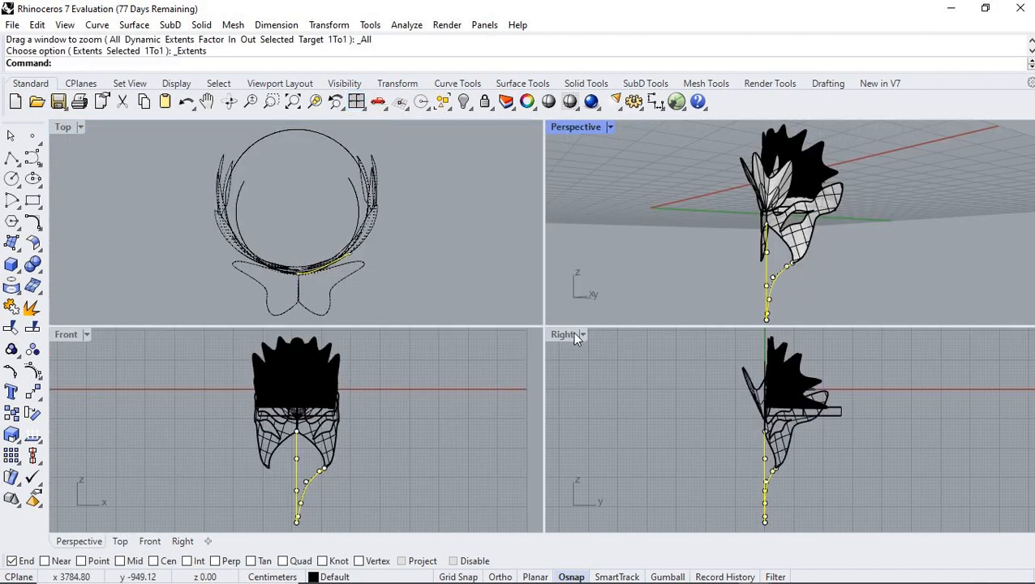
pyautogui.doubleClick(566, 334)
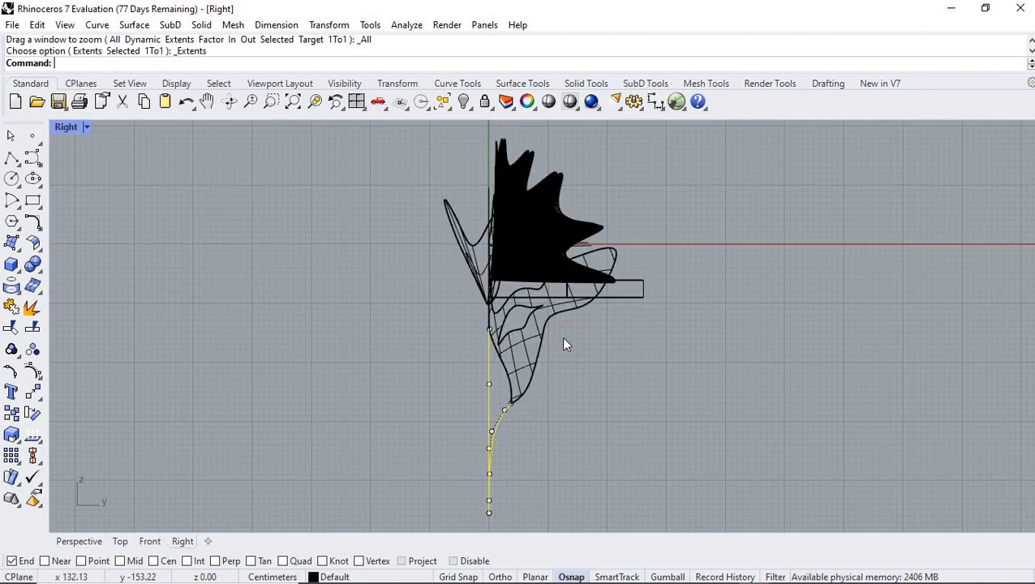
pyautogui.moveTo(515, 460); pyautogui.dragTo(540, 390, button='right')
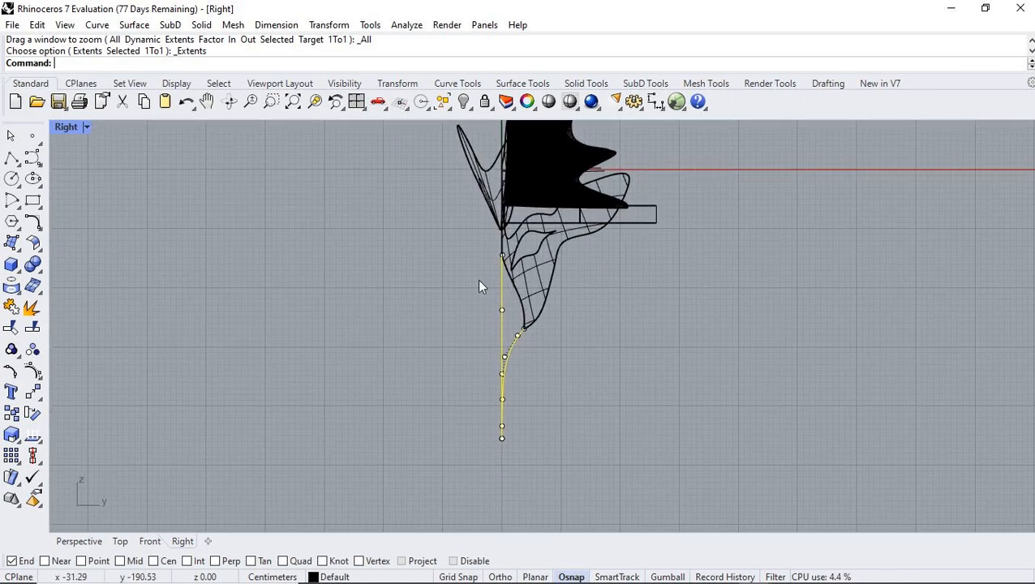
pyautogui.moveTo(452, 273); pyautogui.dragTo(519, 463)
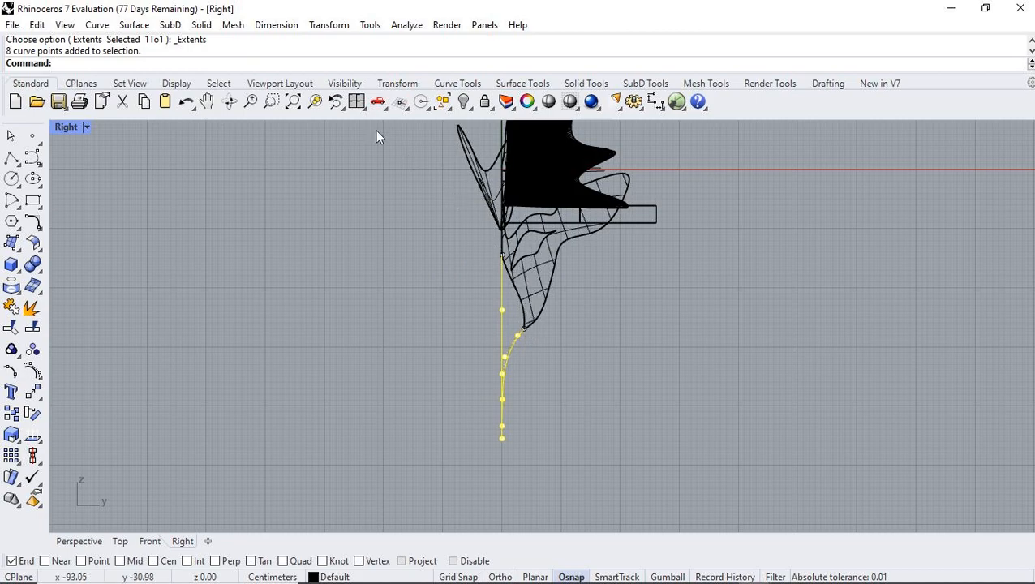
pyautogui.click(251, 101)
pyautogui.moveTo(534, 268); pyautogui.dragTo(490, 238)
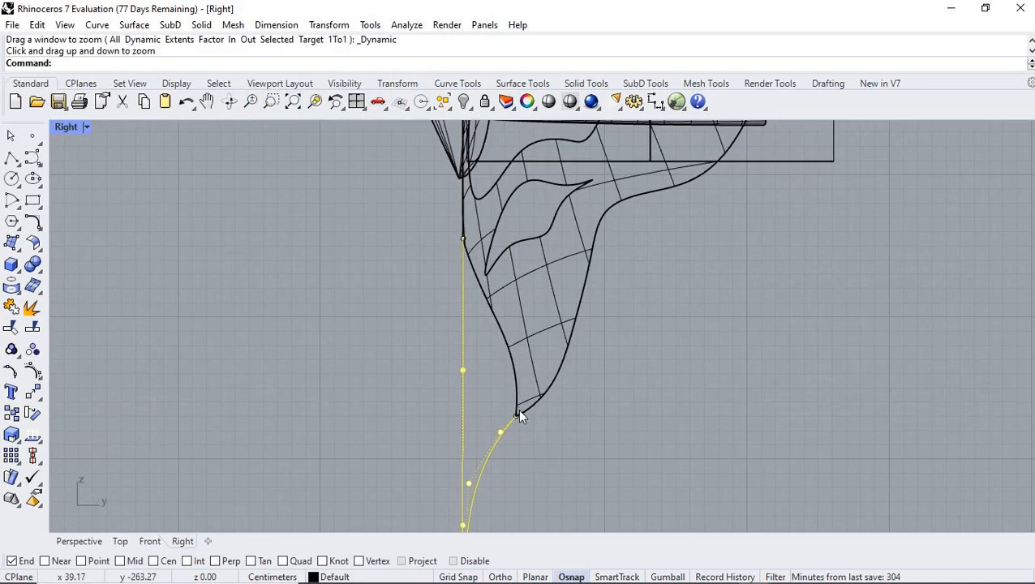
pyautogui.click(250, 102)
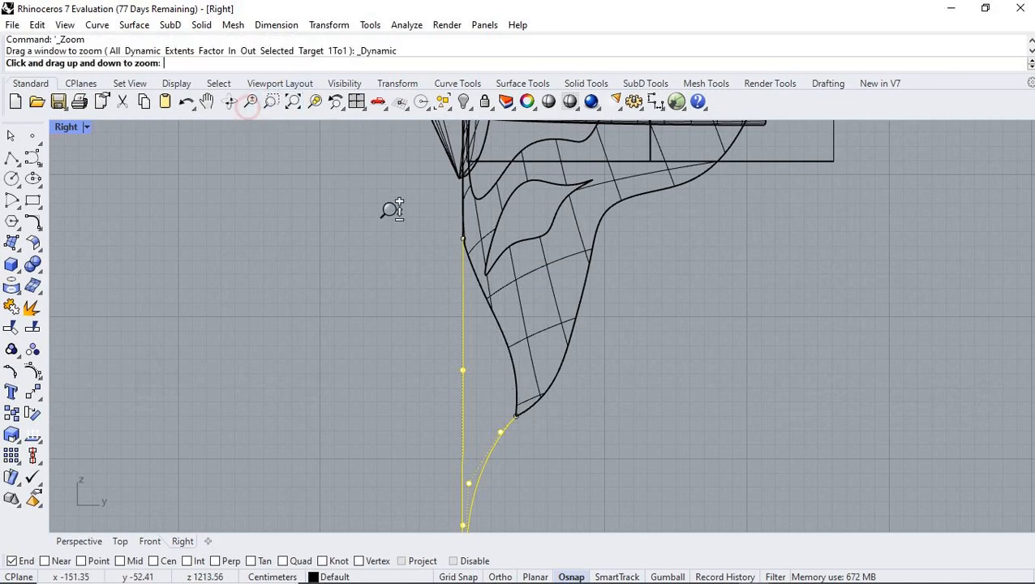
pyautogui.moveTo(645, 382); pyautogui.dragTo(639, 435)
pyautogui.moveTo(646, 442); pyautogui.dragTo(651, 370, button='right')
pyautogui.click(251, 102)
pyautogui.moveTo(571, 347); pyautogui.dragTo(543, 342)
pyautogui.moveTo(541, 445); pyautogui.dragTo(497, 425)
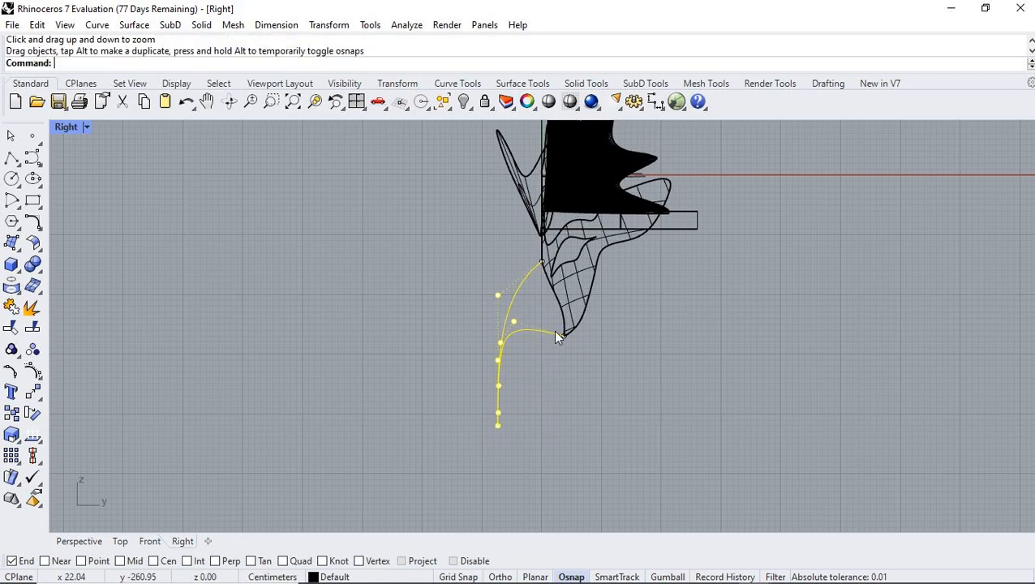
# Step: Bend the beak forward in stages, dropping the control points nearest the face from the selection and moving the rest further forward and up
pyautogui.keyDown('ctrl'); pyautogui.click(514, 322); pyautogui.keyUp('ctrl')
pyautogui.keyDown('ctrl'); pyautogui.click(497, 296); pyautogui.keyUp('ctrl')
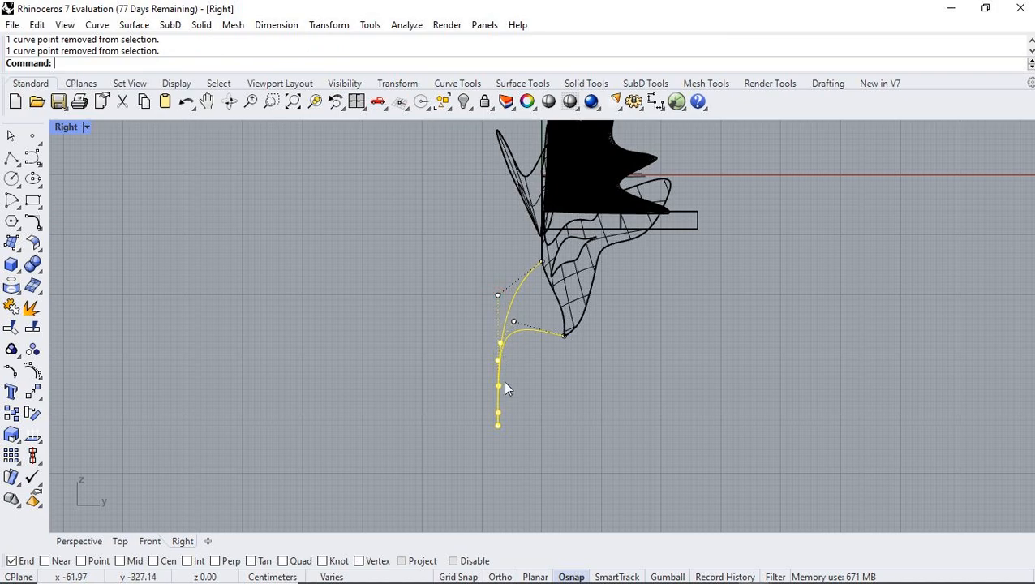
pyautogui.moveTo(484, 381); pyautogui.dragTo(475, 361)
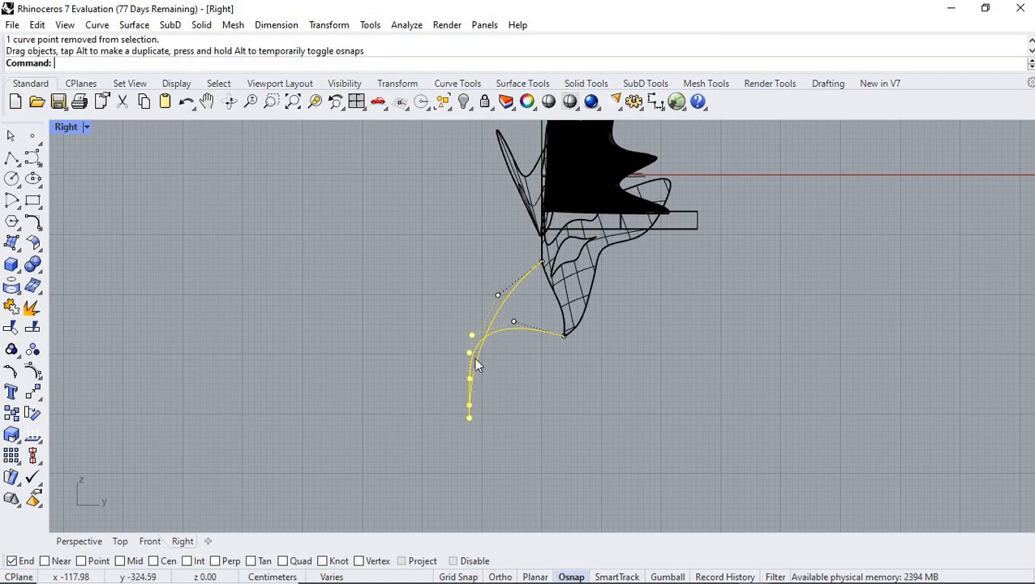
pyautogui.keyDown('ctrl'); pyautogui.click(471, 335); pyautogui.keyUp('ctrl')
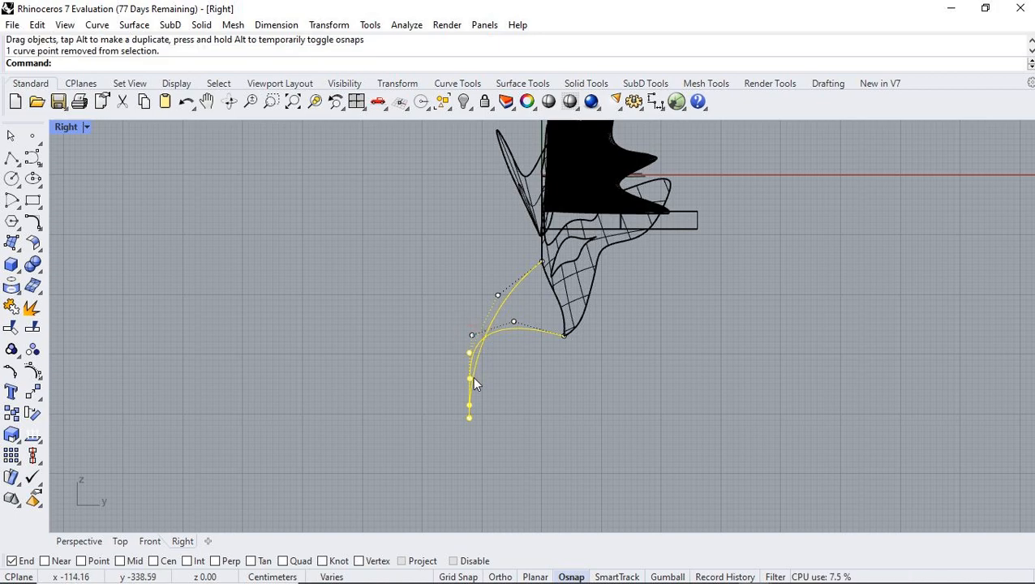
pyautogui.moveTo(467, 378); pyautogui.dragTo(416, 353)
# Step: Reposition the lower beak curve's control points so it arcs smoothly beneath the central curve from the face to the hooked tip
pyautogui.click(444, 400)
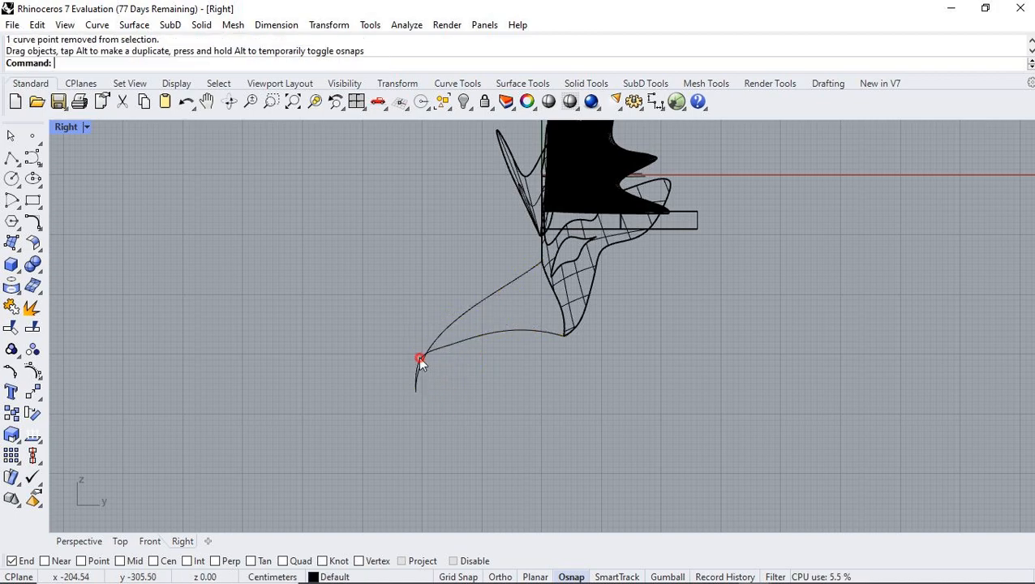
pyautogui.click(417, 356)
pyautogui.click(417, 354)
pyautogui.moveTo(418, 356); pyautogui.dragTo(512, 331)
pyautogui.click(416, 378)
pyautogui.click(438, 358)
pyautogui.click(513, 322)
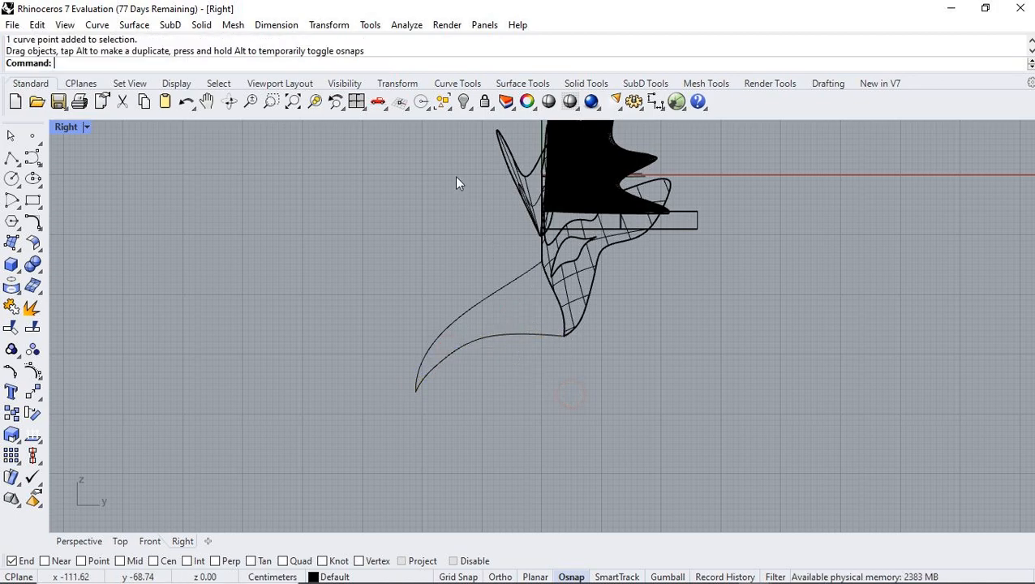
pyautogui.rightClick(356, 102)
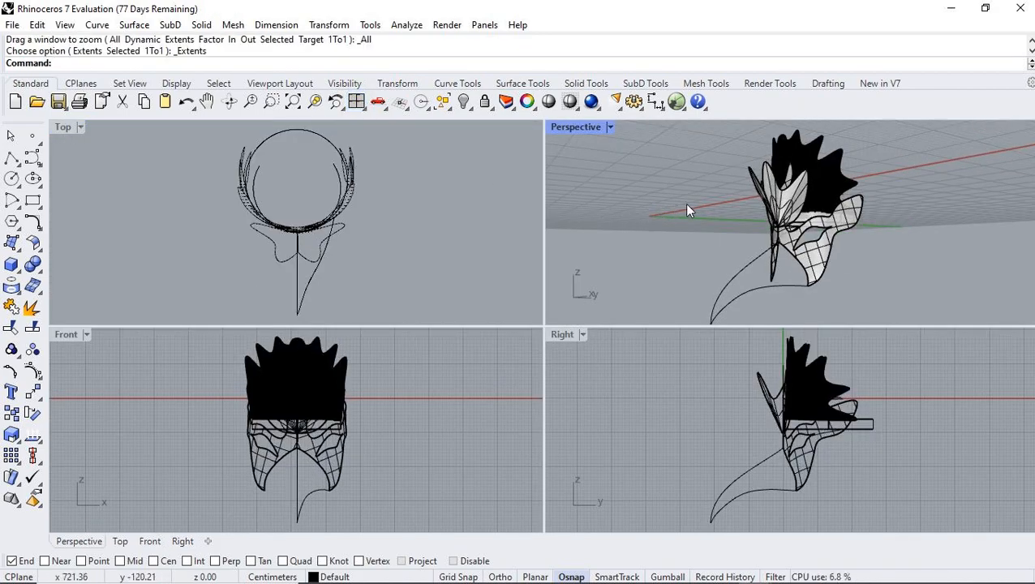
pyautogui.moveTo(643, 260); pyautogui.dragTo(742, 304, button='right')
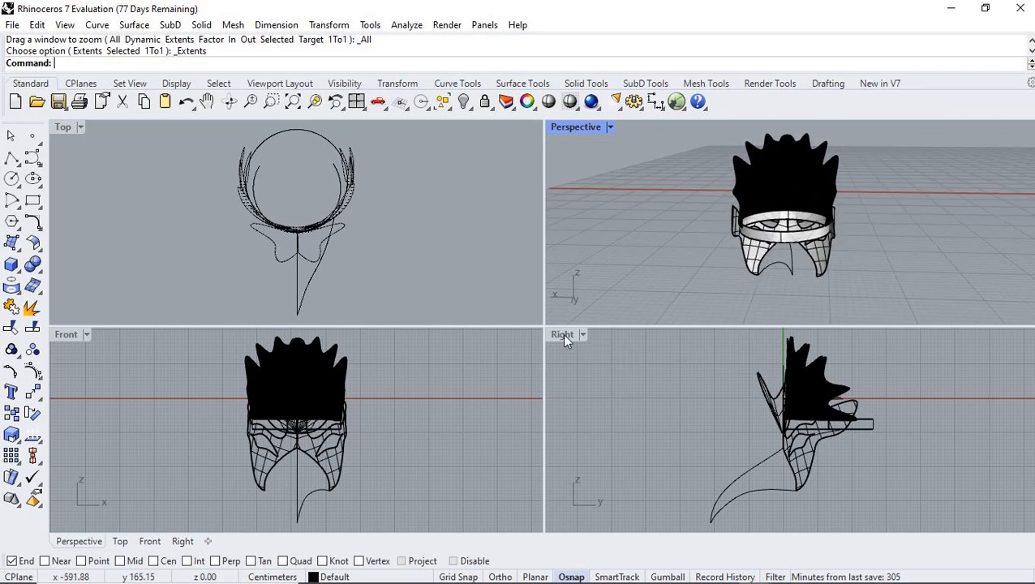
pyautogui.moveTo(395, 433); pyautogui.dragTo(400, 387, button='right')
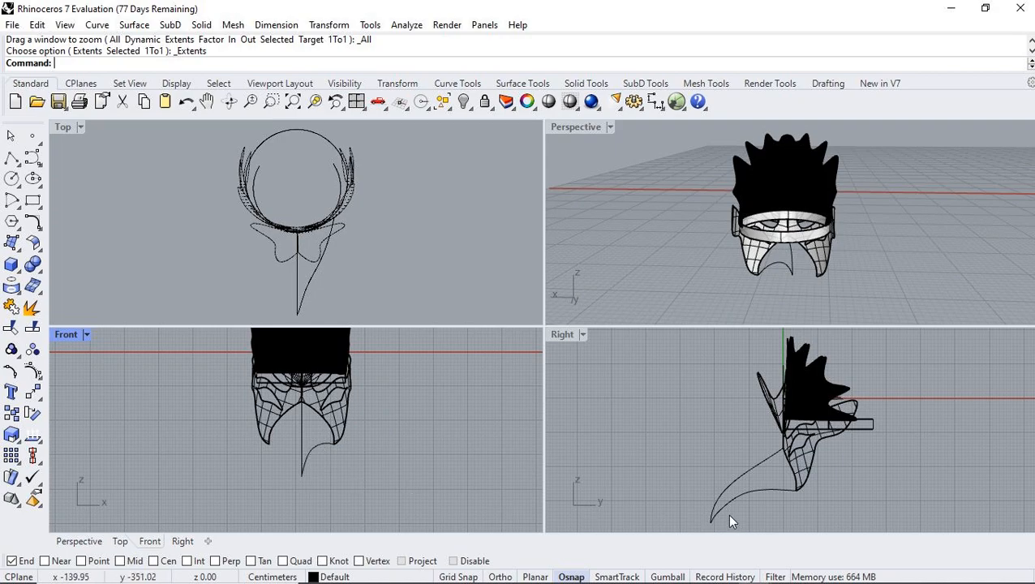
# Step: Refine the lower beak curve by nudging its middle control point slightly upward in the side view and outward in the Top view
pyautogui.click(737, 494)
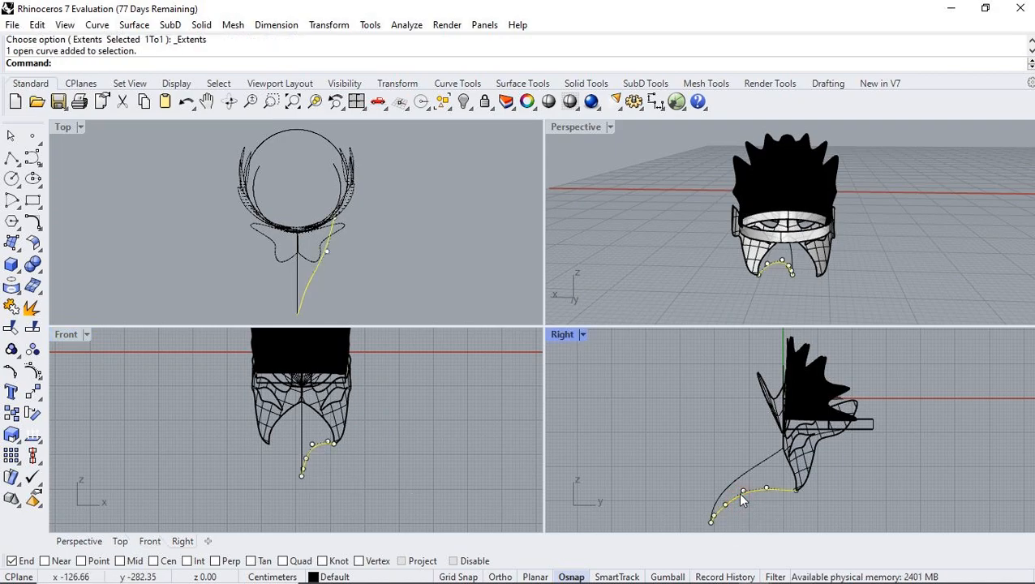
pyautogui.click(744, 493)
pyautogui.moveTo(747, 498); pyautogui.dragTo(744, 494)
pyautogui.moveTo(327, 251); pyautogui.dragTo(335, 249)
pyautogui.click(392, 277)
# Step: Create an edge-curve surface for one half of the beak from the central curve, the lower curve and the face surface's inner lower edge
pyautogui.moveTo(763, 284); pyautogui.dragTo(612, 175, button='right')
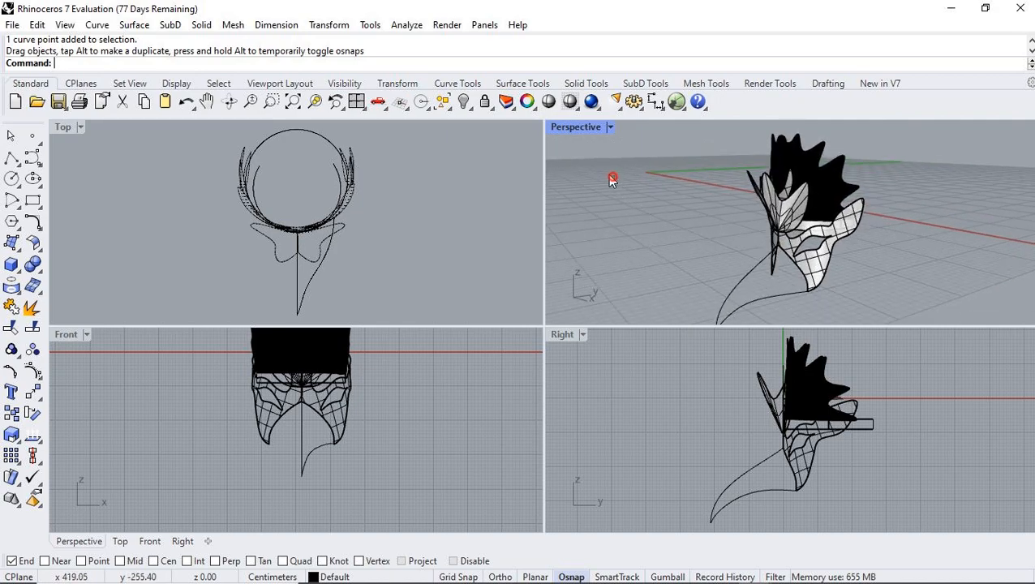
pyautogui.doubleClick(576, 127)
pyautogui.moveTo(716, 433); pyautogui.dragTo(735, 376, button='right')
pyautogui.click(13, 242)
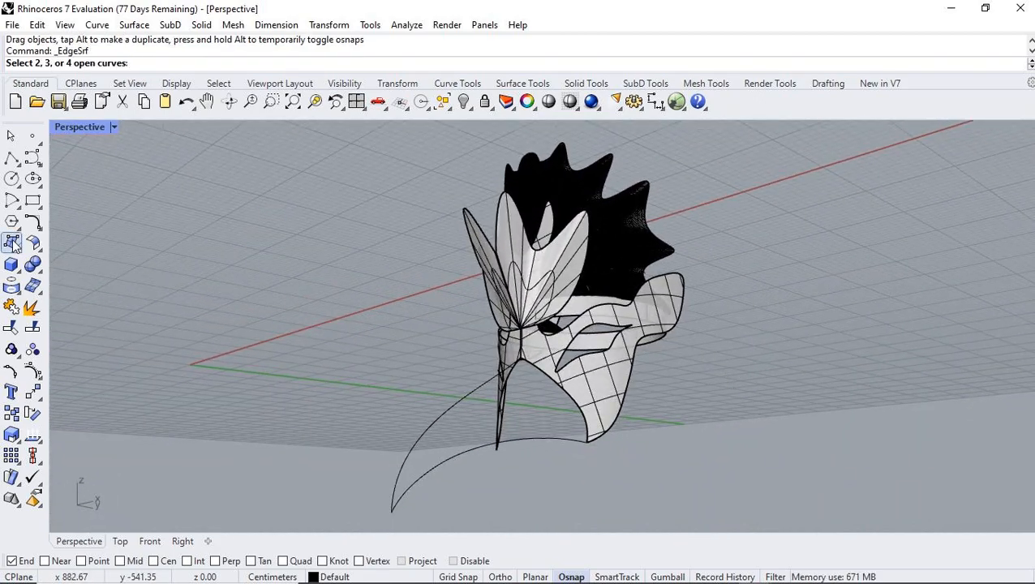
pyautogui.click(12, 244)
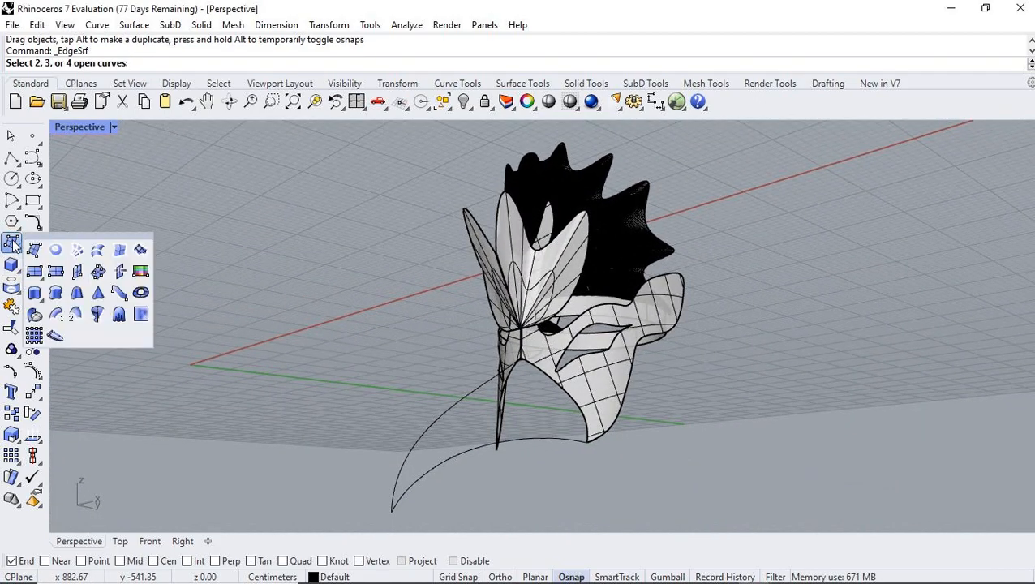
pyautogui.click(117, 251)
pyautogui.click(452, 403)
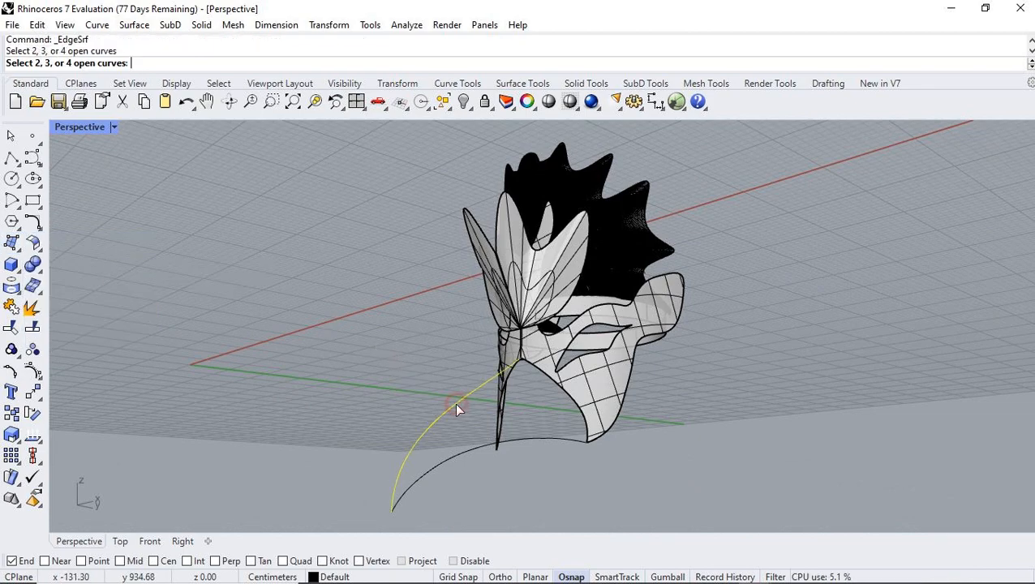
pyautogui.click(562, 443)
pyautogui.click(574, 403)
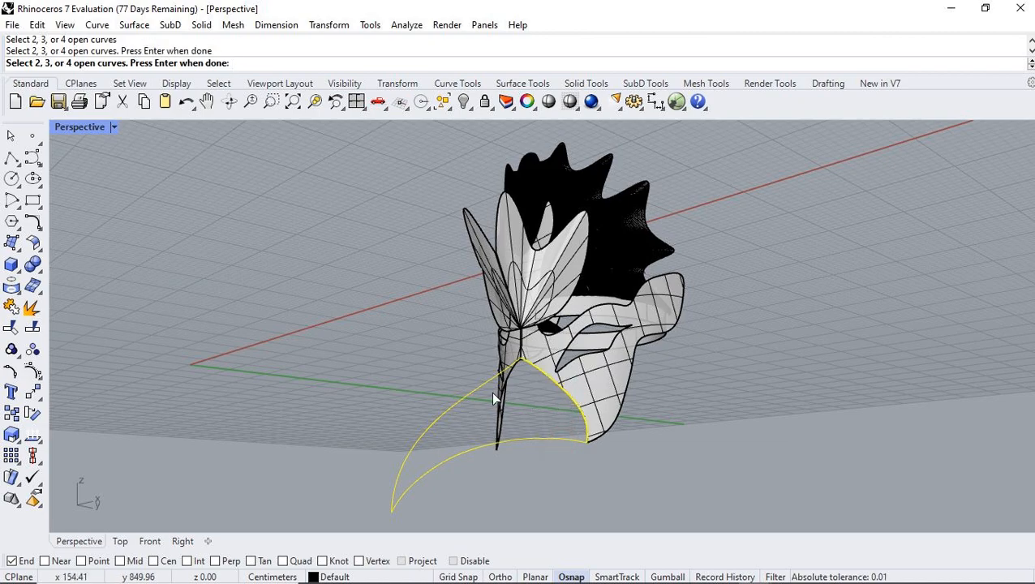
pyautogui.press('Return')
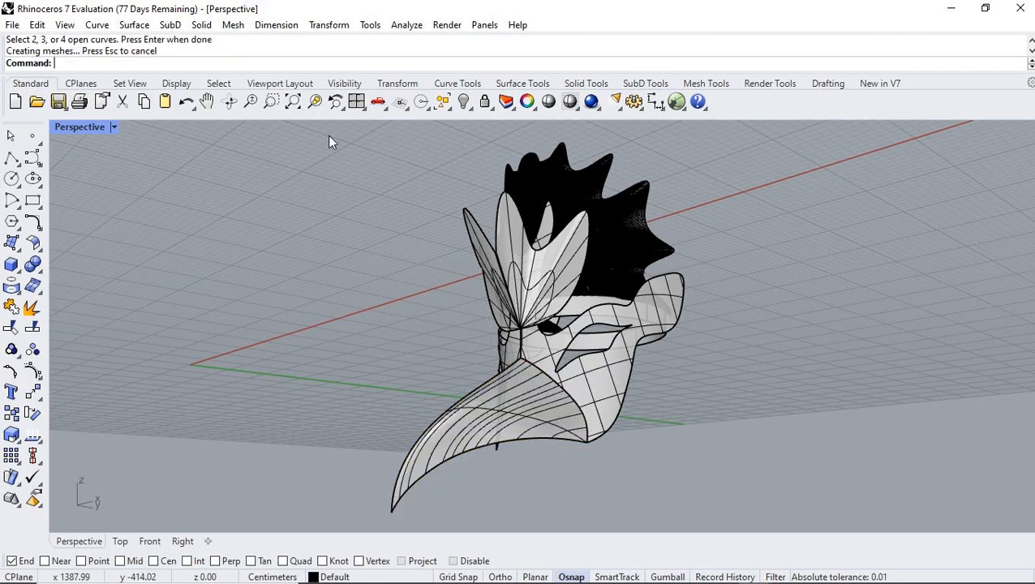
# Step: Mirror the half-beak surface across the mask's central plane, starting the mirror plane at the beak tip and keeping the original
pyautogui.click(357, 101)
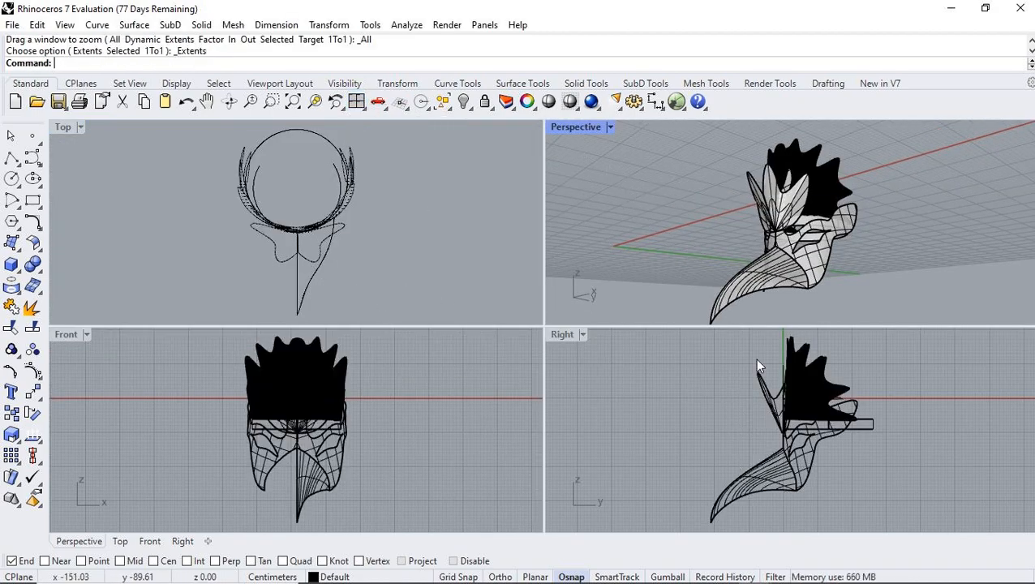
pyautogui.moveTo(668, 277); pyautogui.dragTo(706, 174, button='right')
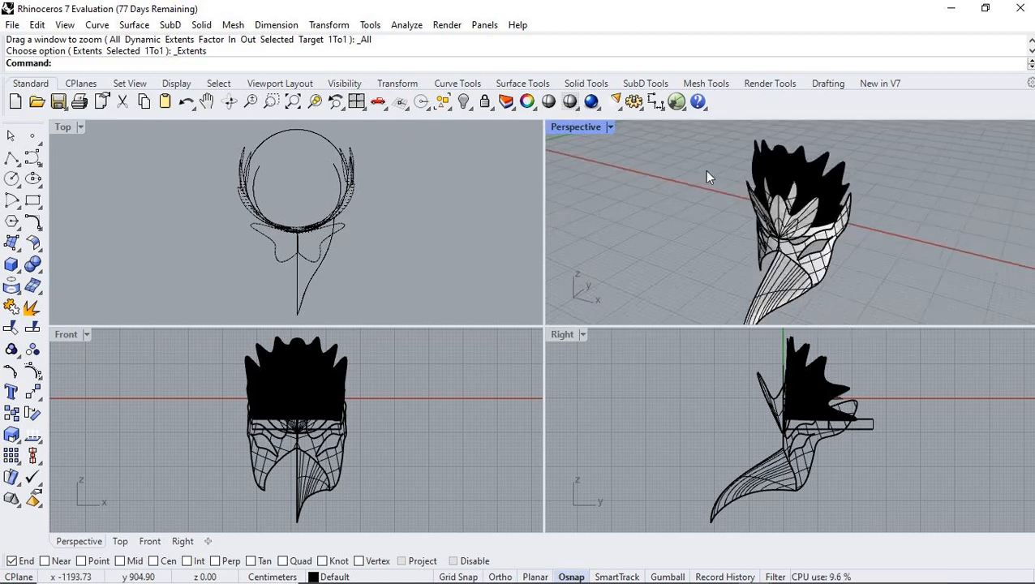
pyautogui.click(781, 302)
pyautogui.write('Mirror')
pyautogui.press('Return')
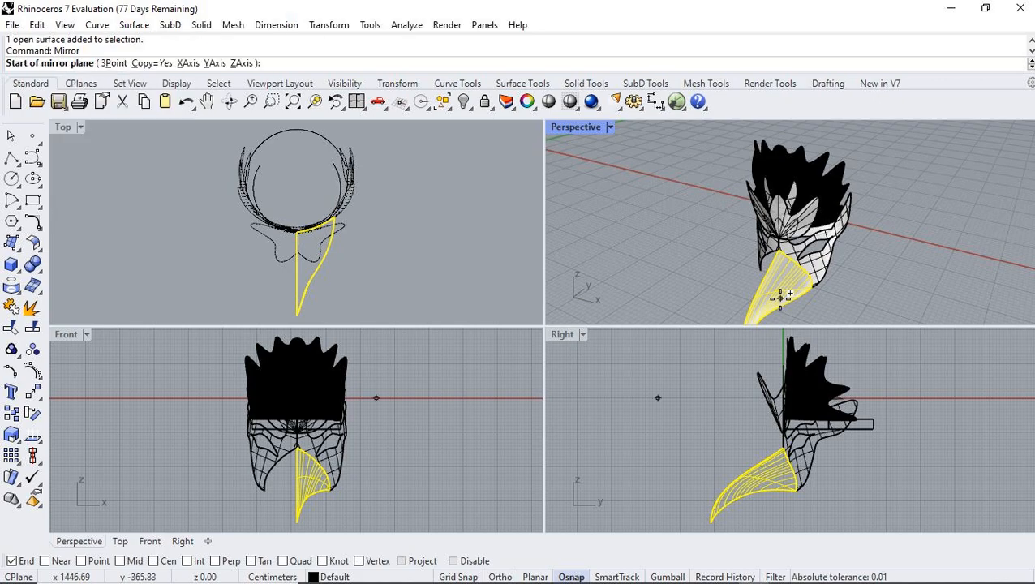
pyautogui.click(297, 315)
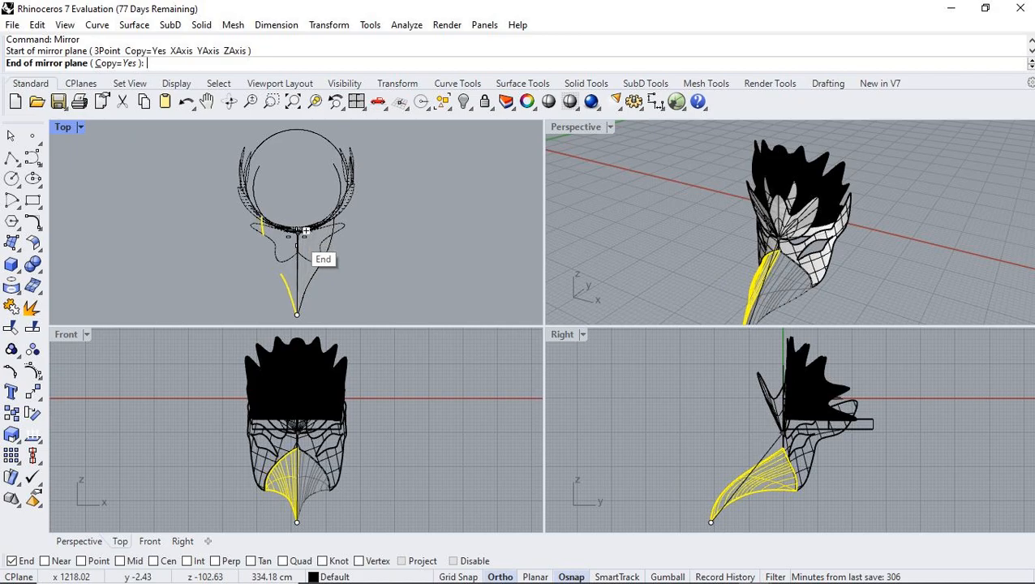
pyautogui.click(301, 454)
pyautogui.click(433, 459)
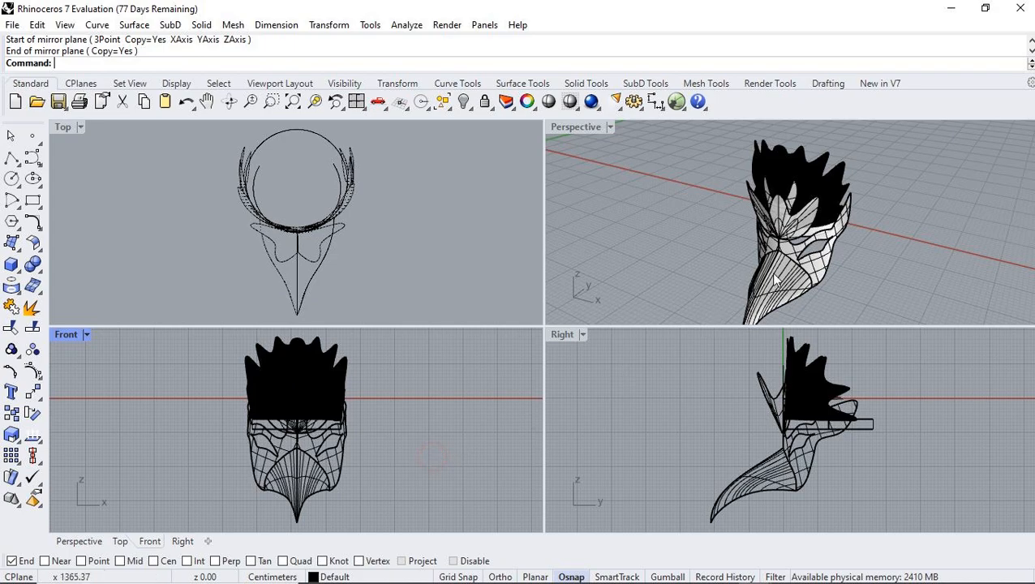
# Step: Examine the complete beak and its junction with the face from the front, below and both sides in the Perspective view
pyautogui.doubleClick(575, 127)
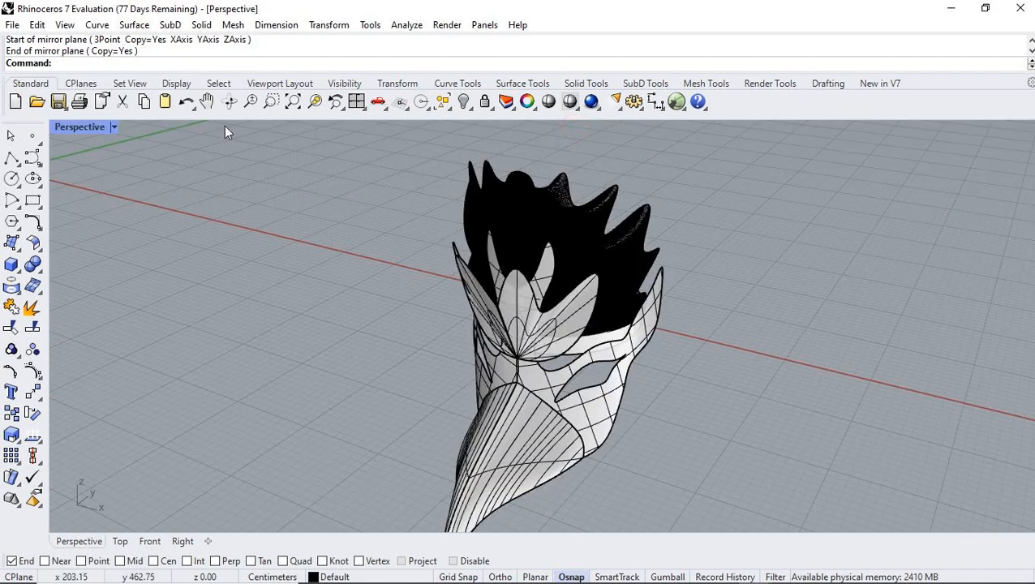
pyautogui.click(250, 101)
pyautogui.moveTo(430, 286); pyautogui.dragTo(451, 339)
pyautogui.moveTo(451, 339); pyautogui.dragTo(562, 460, button='right')
pyautogui.moveTo(632, 460); pyautogui.dragTo(800, 472, button='right')
pyautogui.moveTo(872, 487); pyautogui.dragTo(283, 456, button='right')
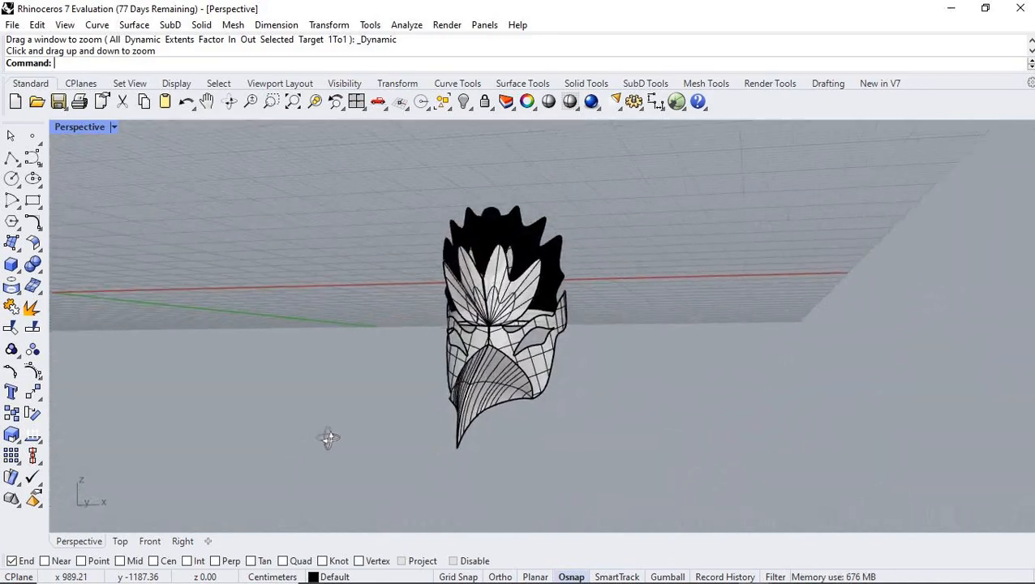
pyautogui.moveTo(447, 451); pyautogui.dragTo(482, 461, button='right')
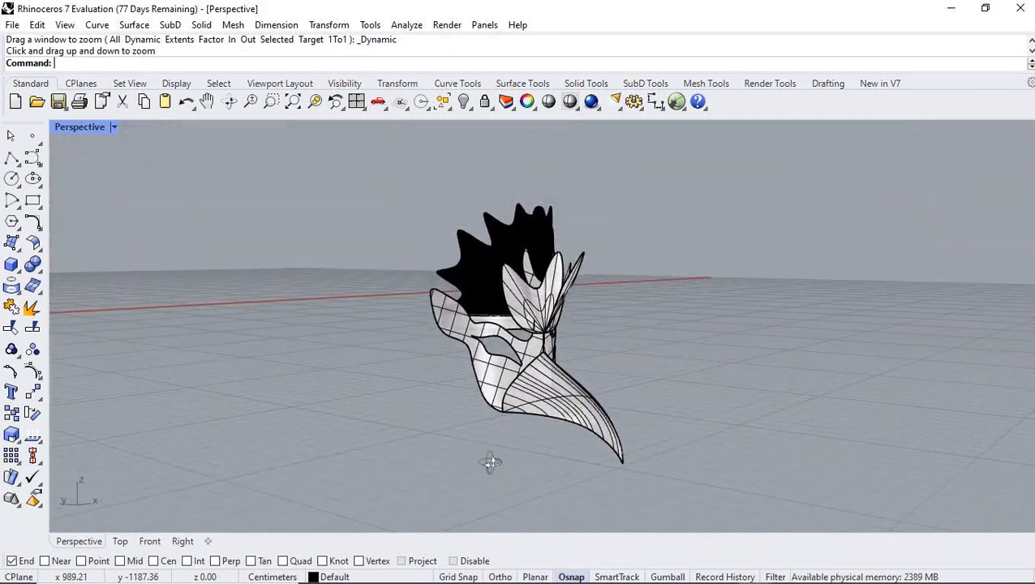